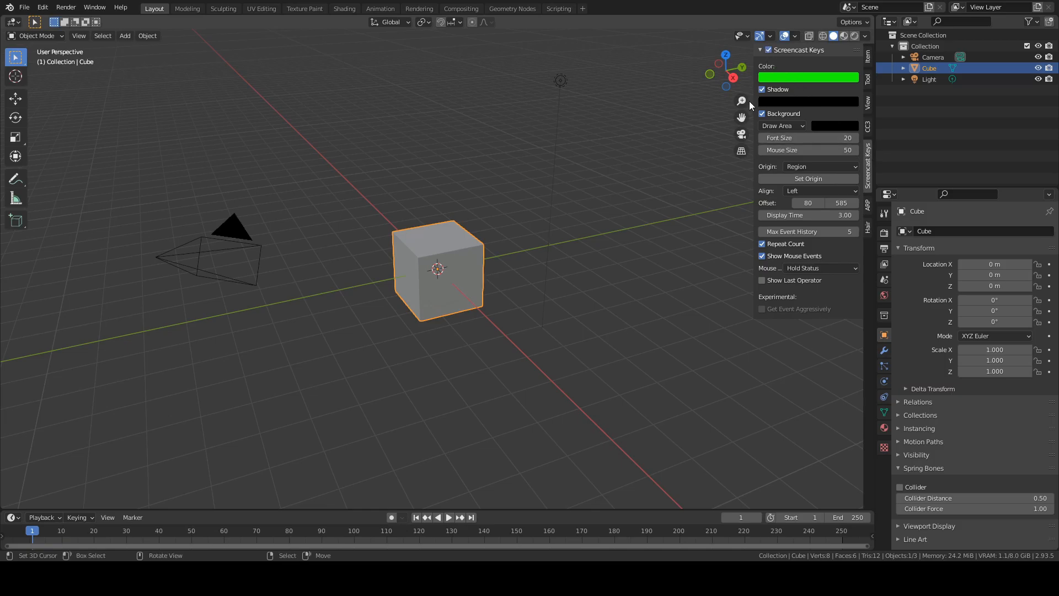
- Hide the sidebar and examine the default cube and scene from several distances and angles
{"action": "key", "text": "n"}
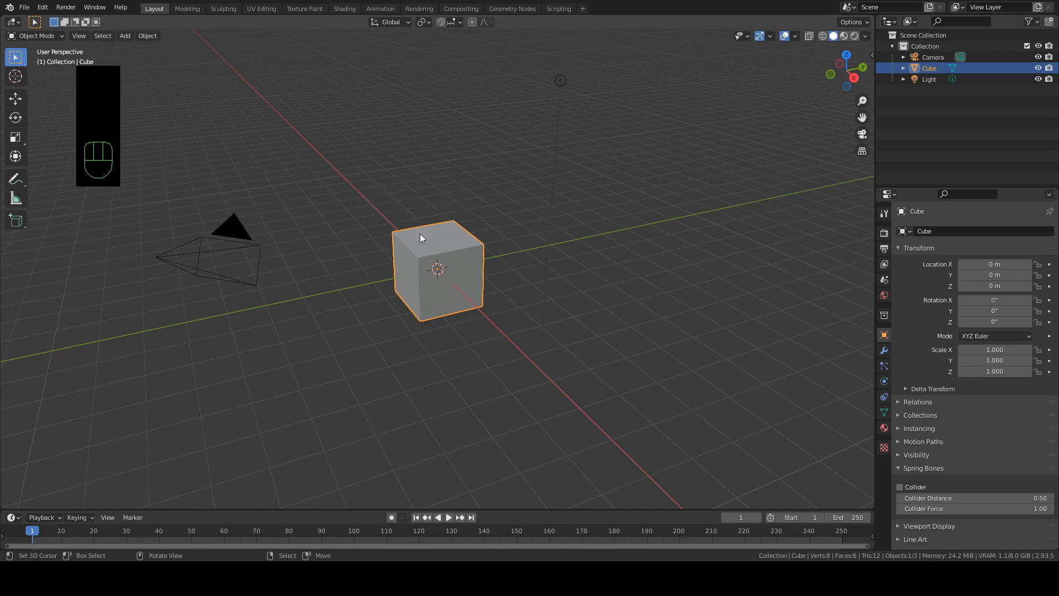
{"action": "scroll", "coordinate": [359, 239], "scroll_direction": "down", "scroll_amount": 3}
{"action": "scroll", "coordinate": [466, 274], "scroll_direction": "up", "scroll_amount": 3}
{"action": "scroll", "coordinate": [466, 274], "scroll_direction": "down", "scroll_amount": 5}
{"action": "scroll", "coordinate": [459, 256], "scroll_direction": "down", "scroll_amount": 2}
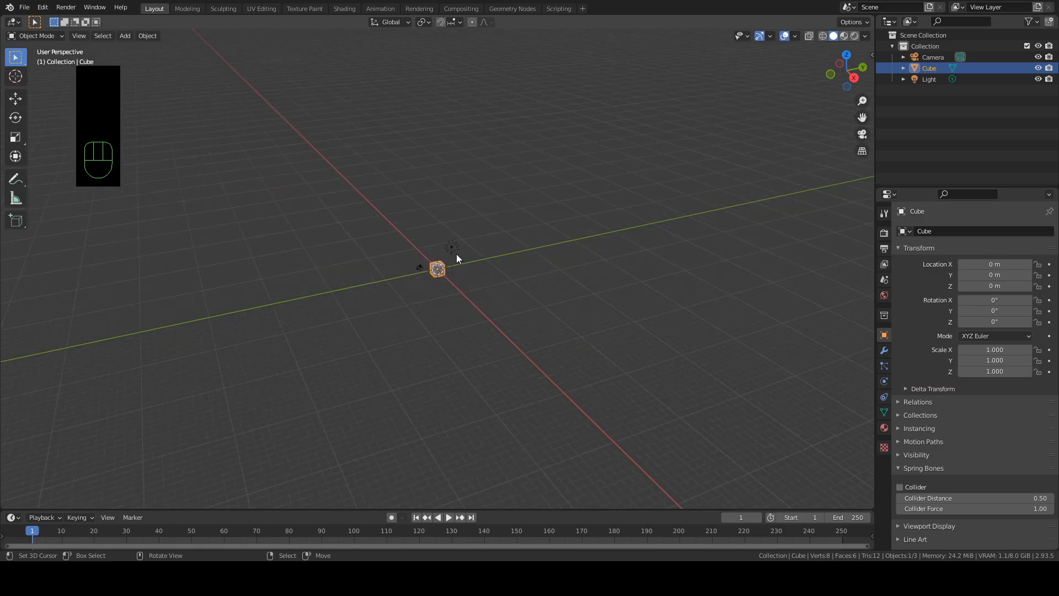
{"action": "scroll", "coordinate": [457, 257], "scroll_direction": "down", "scroll_amount": 2}
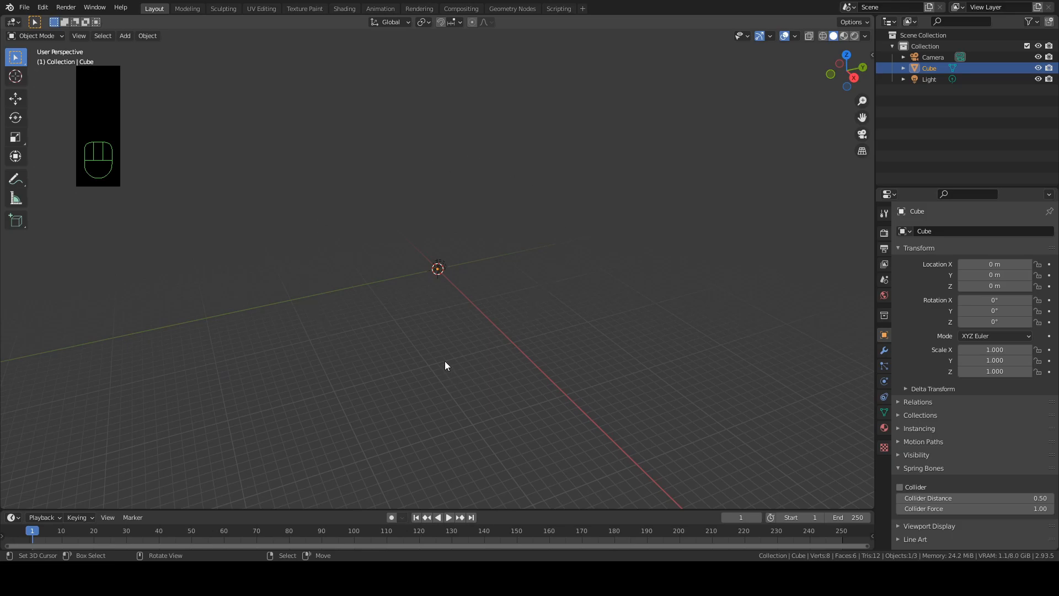
{"action": "middle_click_drag", "start_coordinate": [505, 353], "coordinate": [454, 309]}
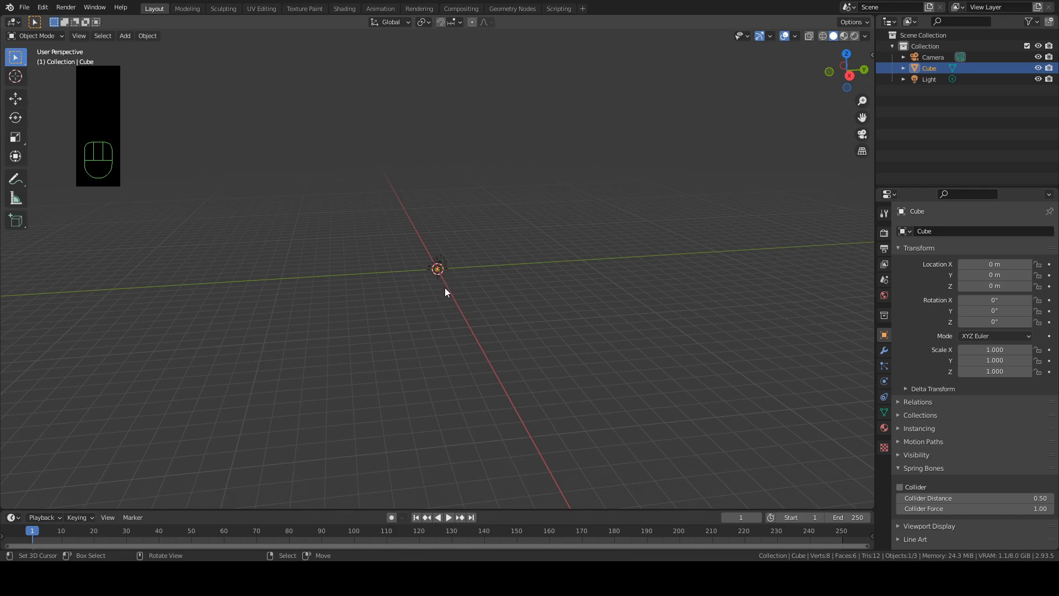
{"action": "middle_click_drag", "start_coordinate": [445, 299], "coordinate": [565, 316]}
{"action": "scroll", "coordinate": [569, 322], "scroll_direction": "up", "scroll_amount": 10}
{"action": "middle_click_drag", "start_coordinate": [433, 237], "coordinate": [307, 278]}
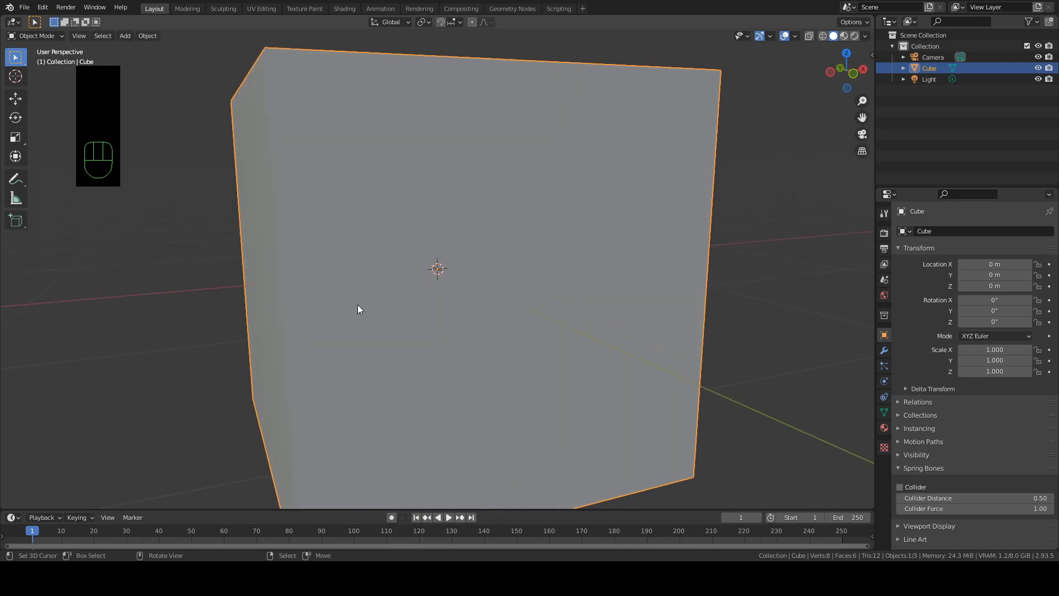
{"action": "scroll", "coordinate": [359, 309], "scroll_direction": "down", "scroll_amount": 2}
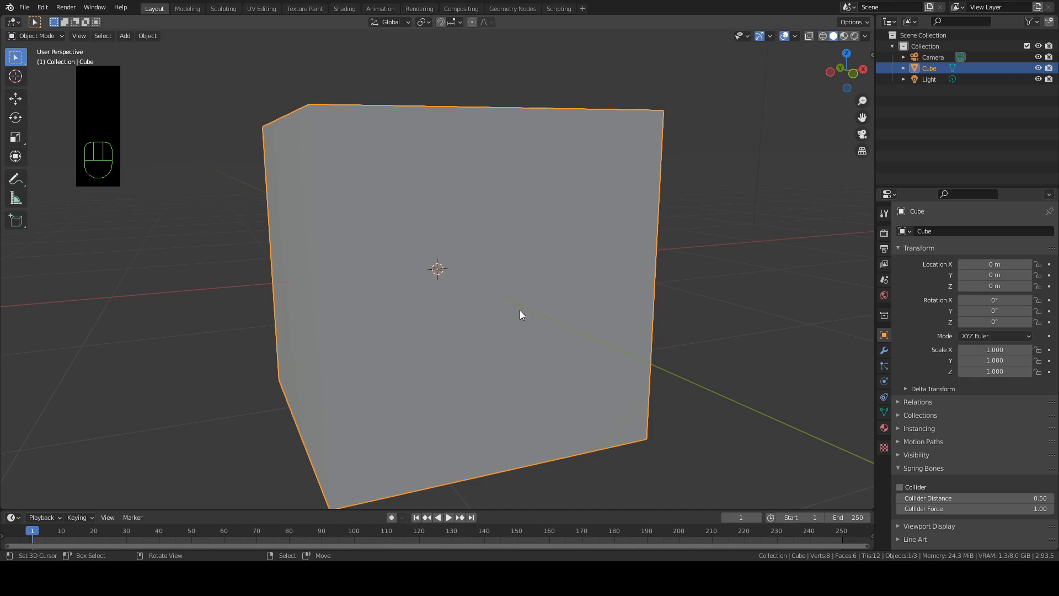
{"action": "scroll", "coordinate": [519, 310], "scroll_direction": "down", "scroll_amount": 6}
{"action": "middle_click_drag", "start_coordinate": [517, 303], "coordinate": [455, 284]}
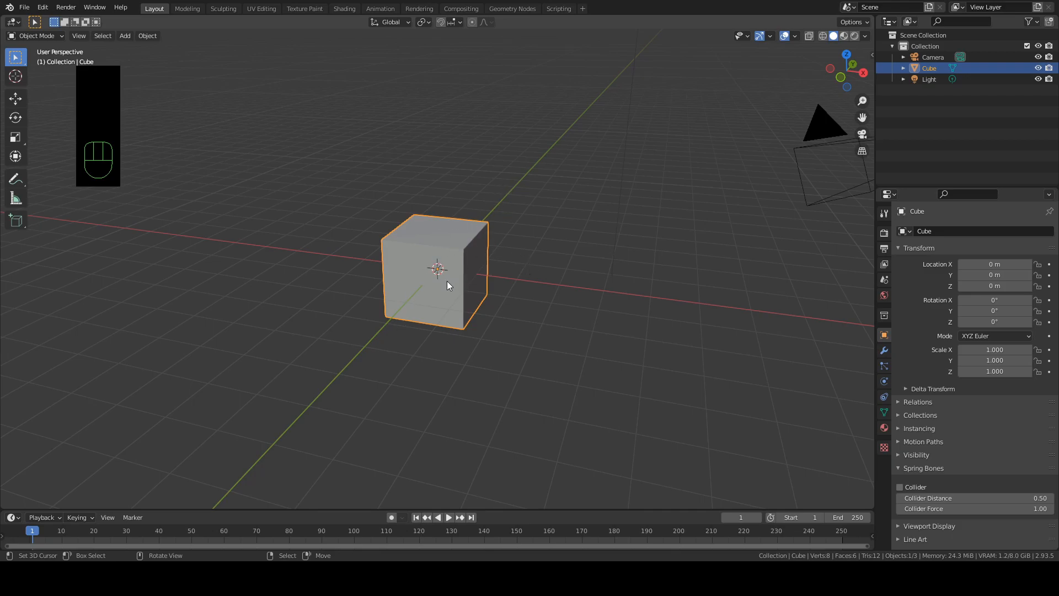
{"action": "scroll", "coordinate": [552, 234], "scroll_direction": "down", "scroll_amount": 7}
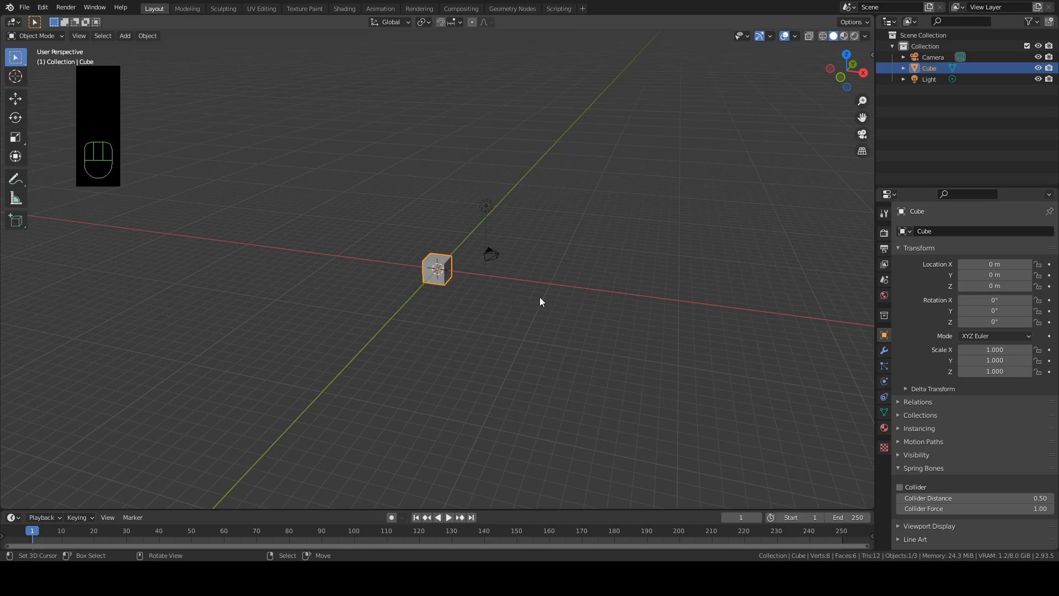
{"action": "scroll", "coordinate": [540, 298], "scroll_direction": "up", "scroll_amount": 5}
{"action": "middle_click_drag", "start_coordinate": [560, 303], "coordinate": [515, 300]}
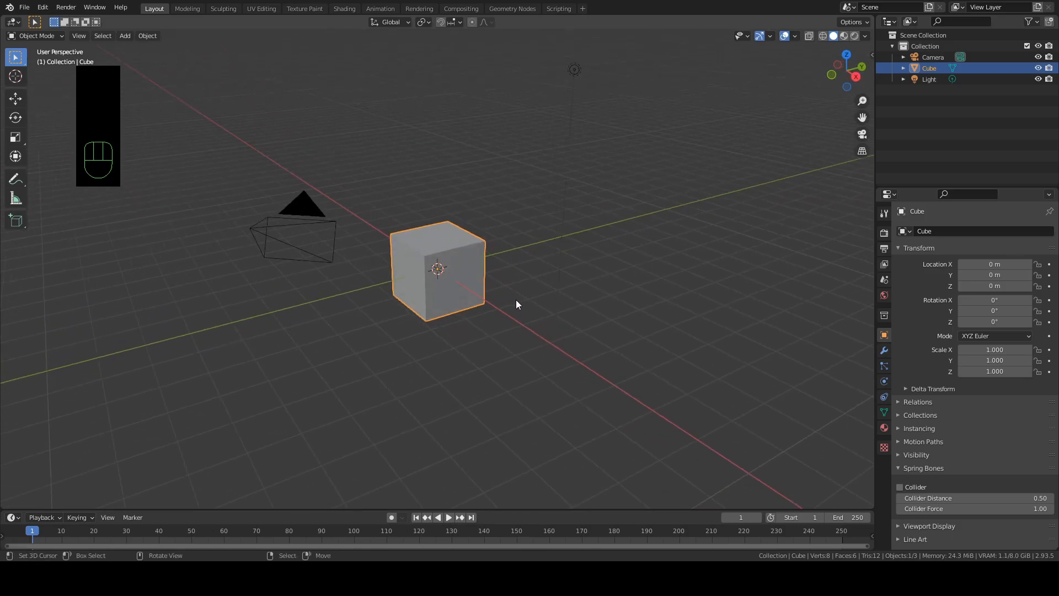
- Delete all the default scene objects: the camera, the cube and the light
{"action": "key", "text": "a"}
{"action": "key", "text": "a"}
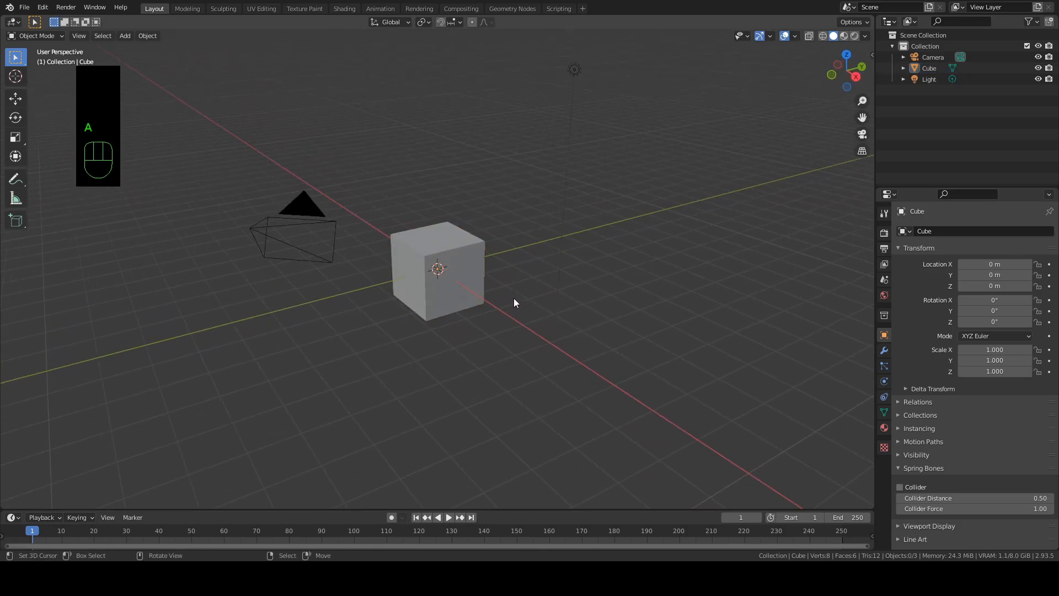
{"action": "key", "text": "x"}
{"action": "left_click", "coordinate": [514, 298]}
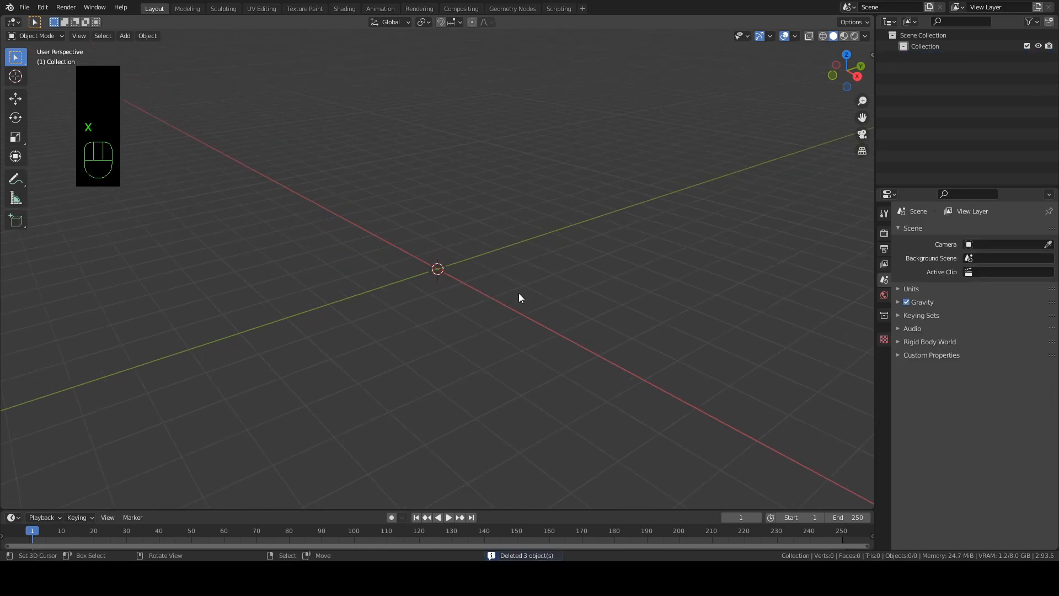
- Add a mesh plane at the world origin and rename it Ocean 1
{"action": "key", "text": "shift+a"}
{"action": "mouse_move", "coordinate": [468, 262]}
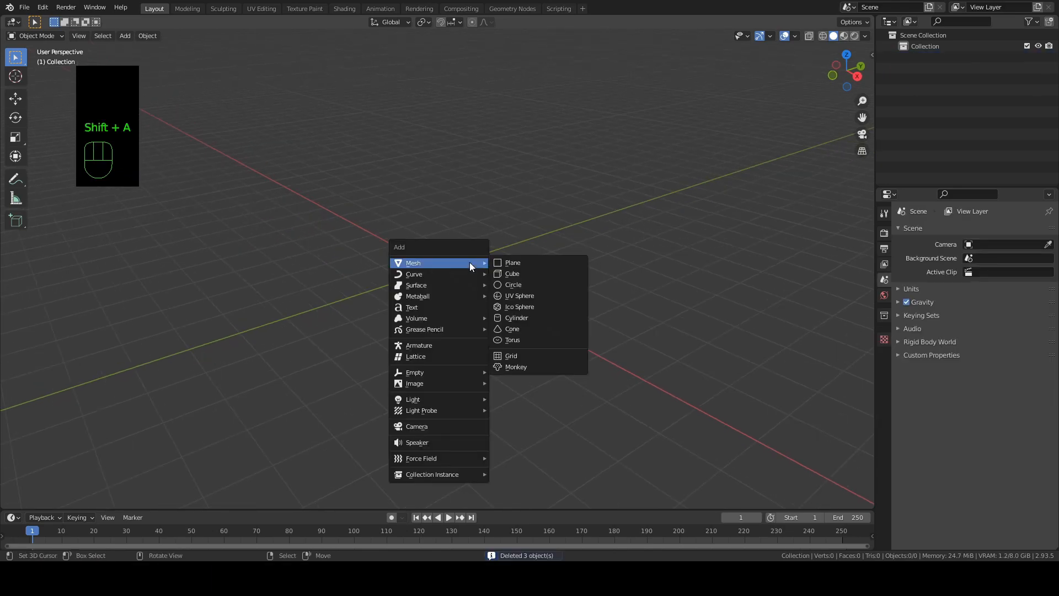
{"action": "left_click", "coordinate": [515, 263]}
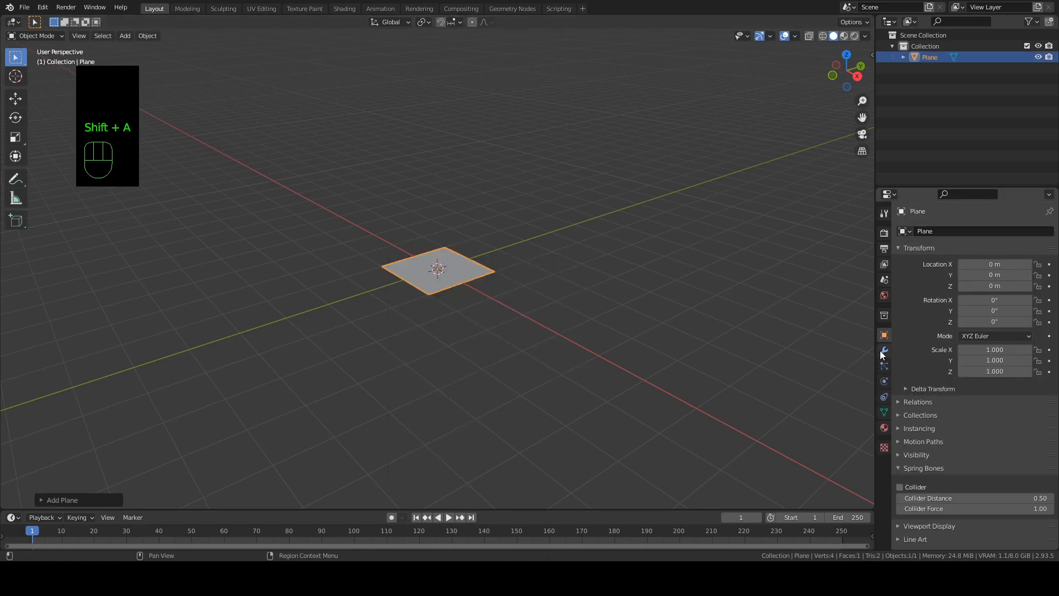
{"action": "left_click", "coordinate": [935, 226]}
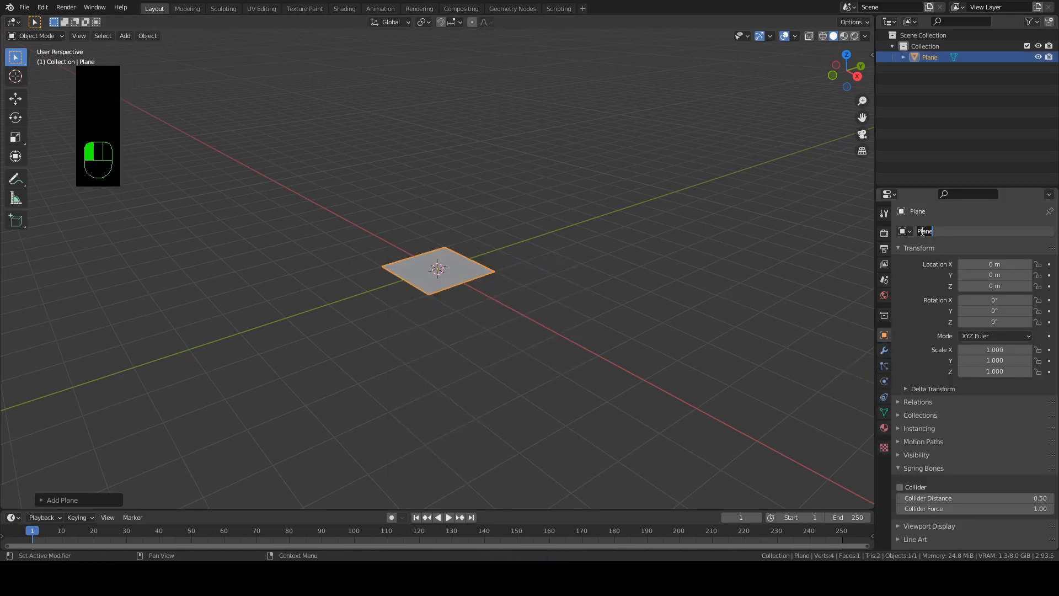
{"action": "type", "text": "Ocean 1"}
{"action": "key", "text": "Return"}
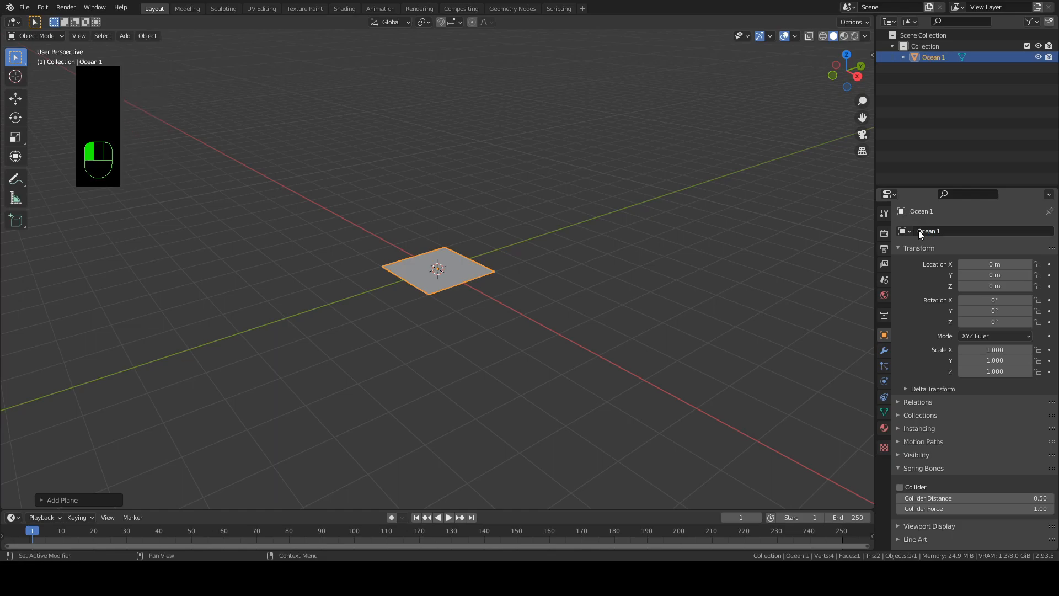
- Add an Ocean modifier to the Ocean 1 plane
{"action": "left_click", "coordinate": [884, 350]}
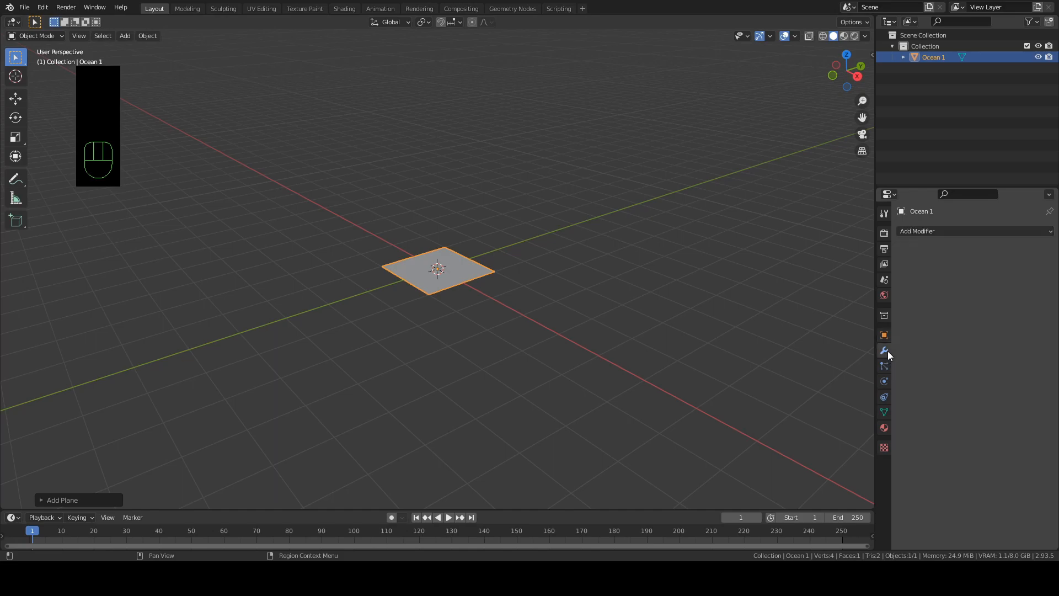
{"action": "left_click_drag", "start_coordinate": [985, 233], "coordinate": [1002, 323]}
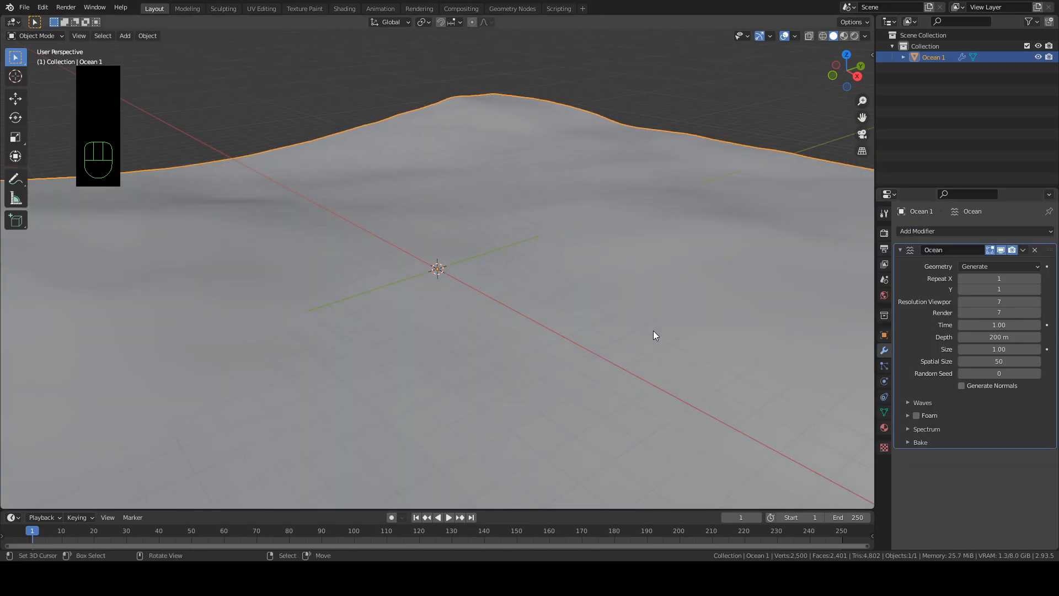
{"action": "scroll", "coordinate": [653, 331], "scroll_direction": "down", "scroll_amount": 5}
{"action": "scroll", "coordinate": [653, 331], "scroll_direction": "up", "scroll_amount": 2}
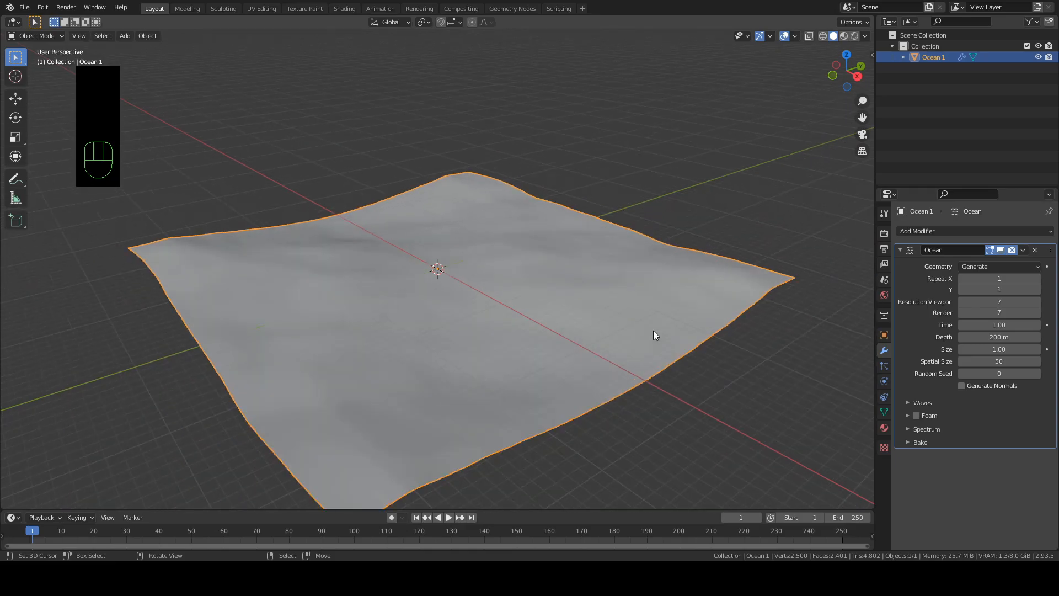
- Set the 3D view's clip end distance to 20000 m and hide the sidebar again
{"action": "scroll", "coordinate": [653, 331], "scroll_direction": "down", "scroll_amount": 2}
{"action": "scroll", "coordinate": [650, 329], "scroll_direction": "down", "scroll_amount": 2}
{"action": "scroll", "coordinate": [553, 172], "scroll_direction": "down", "scroll_amount": 4}
{"action": "key", "text": "n"}
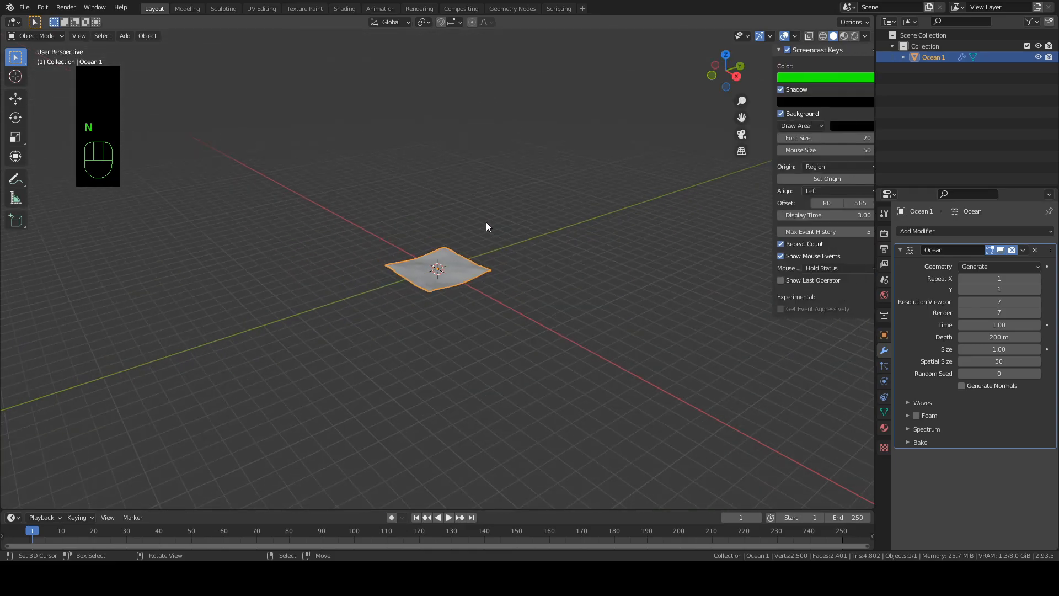
{"action": "left_click", "coordinate": [867, 102]}
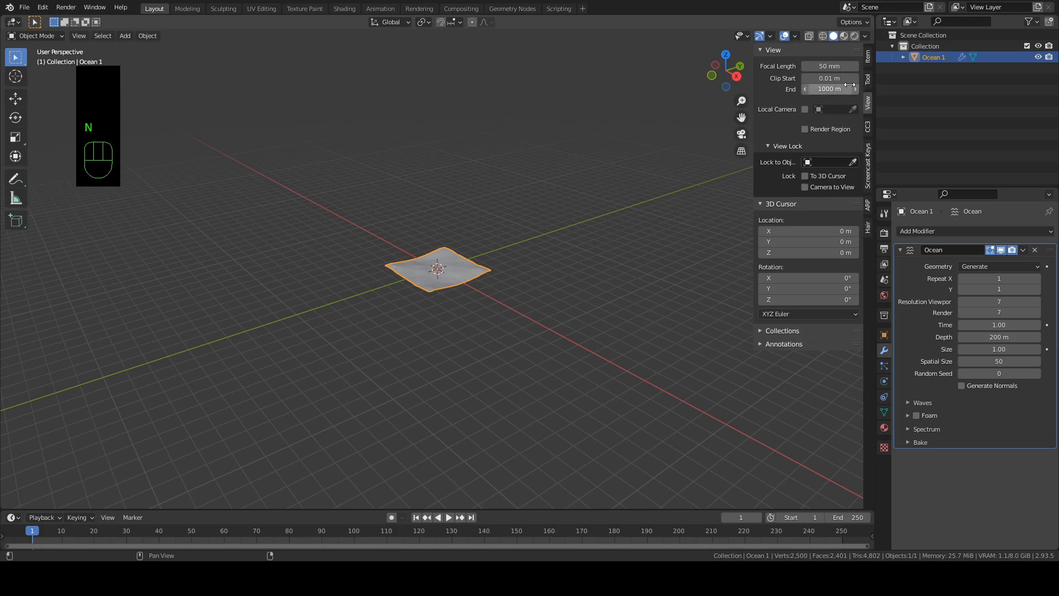
{"action": "left_click", "coordinate": [829, 89]}
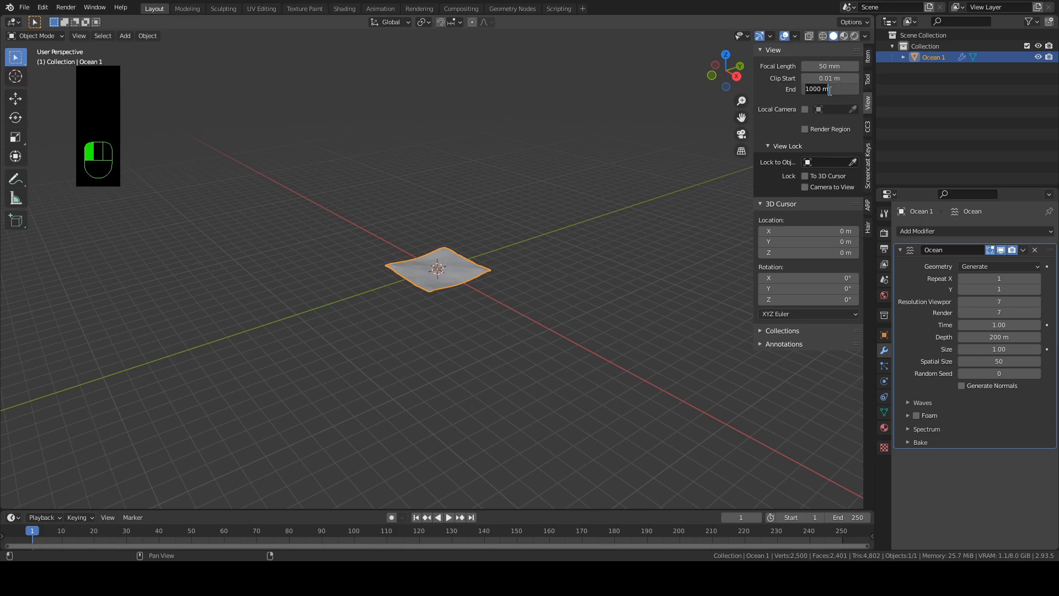
{"action": "type", "text": "20000"}
{"action": "key", "text": "Return"}
{"action": "key", "text": "n"}
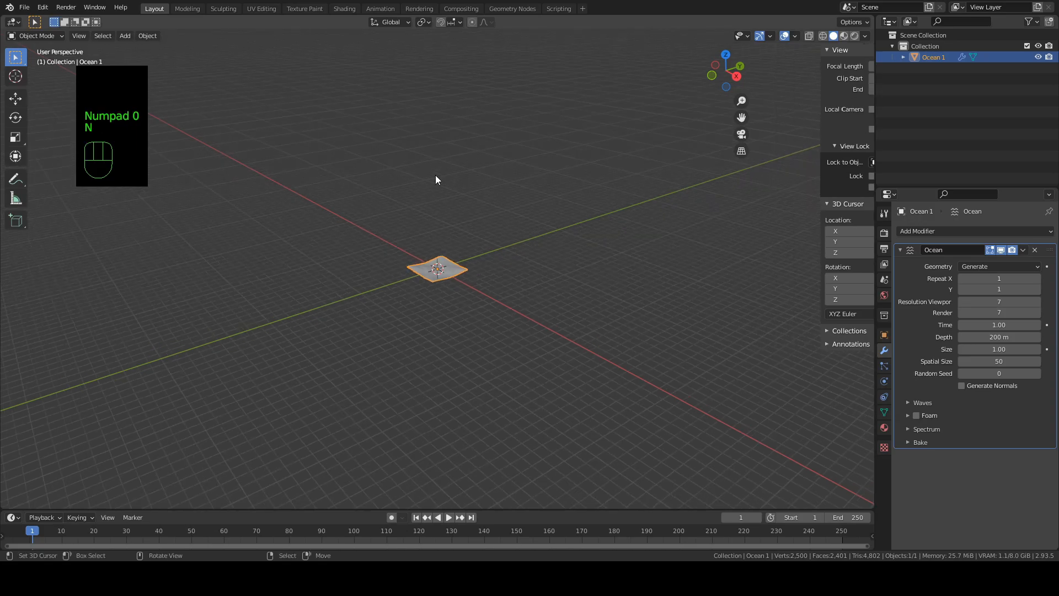
- Expand the Ocean modifier's Bake, Spectrum, Foam and Waves settings
{"action": "scroll", "coordinate": [451, 247], "scroll_direction": "up", "scroll_amount": 4}
{"action": "middle_click_drag", "start_coordinate": [453, 261], "coordinate": [469, 263]}
{"action": "left_click", "coordinate": [916, 442]}
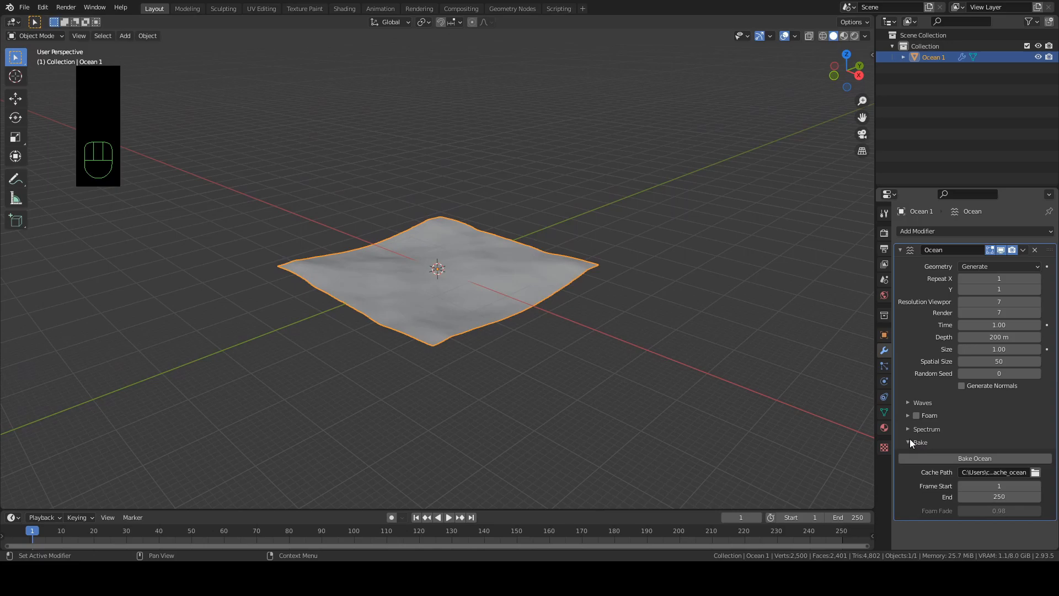
{"action": "left_click", "coordinate": [906, 430]}
{"action": "left_click", "coordinate": [906, 403]}
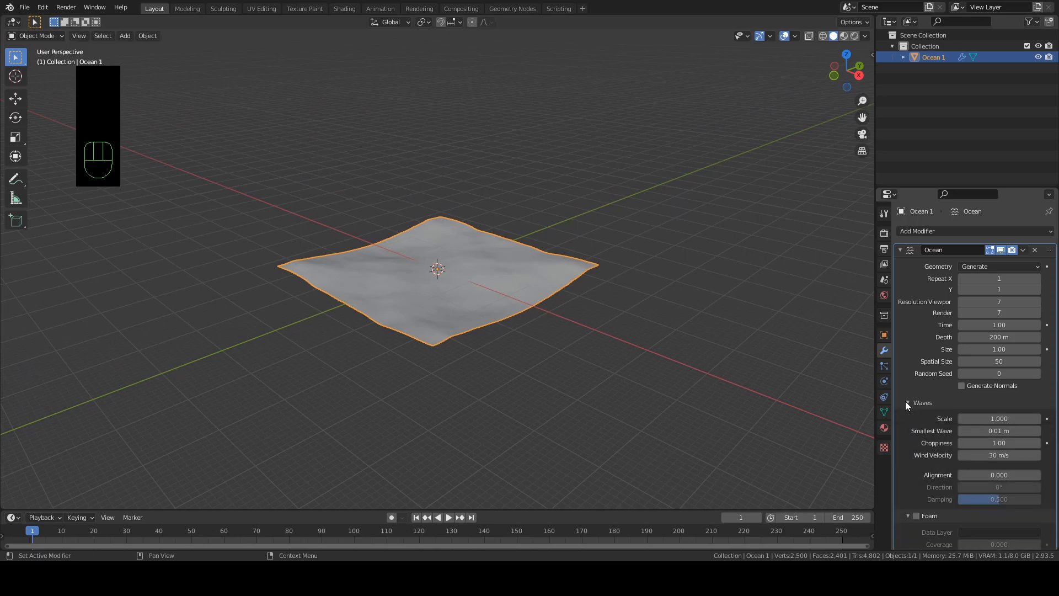
- Set the Ocean modifier's viewport resolution to 15 and its render resolution to 30
{"action": "left_click", "coordinate": [992, 298]}
{"action": "type", "text": "15"}
{"action": "key", "text": "Return"}
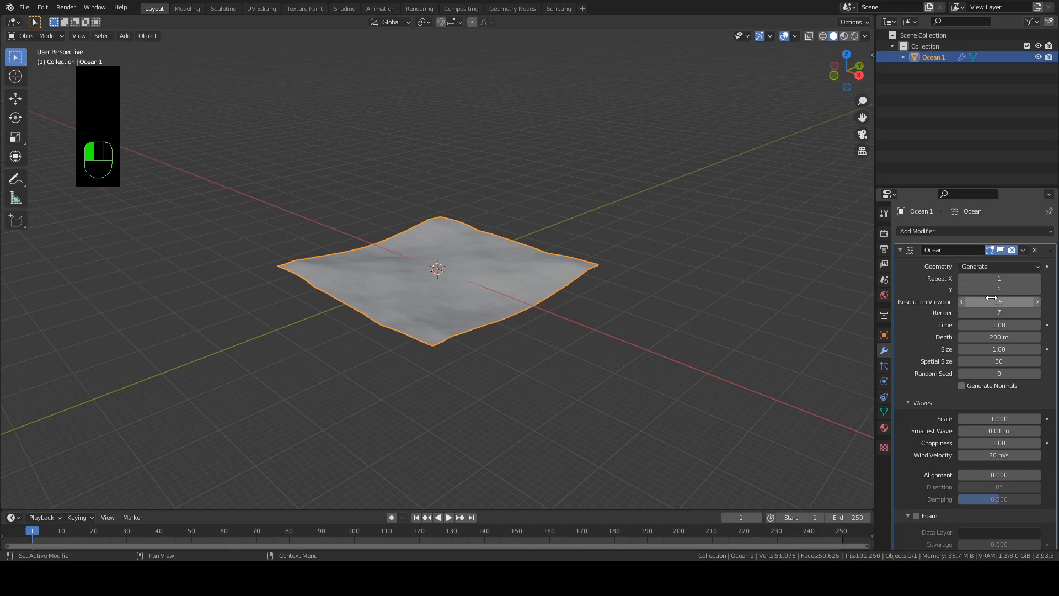
{"action": "left_click", "coordinate": [990, 312]}
{"action": "type", "text": "30"}
{"action": "key", "text": "KP_Enter"}
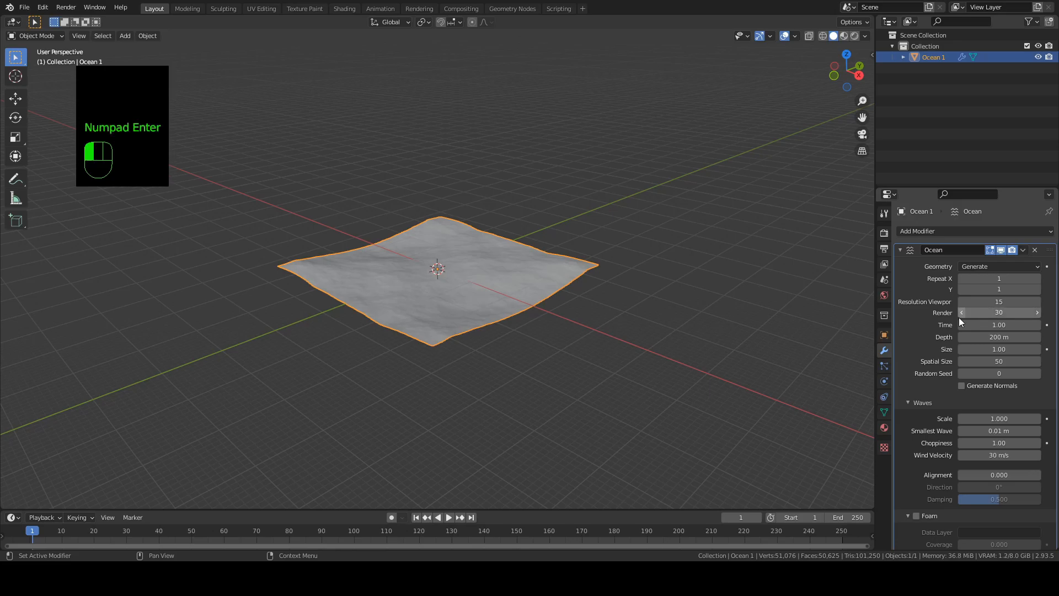
- Set the Ocean modifier's Time to 0 and insert a keyframe for it at frame 1
{"action": "left_click", "coordinate": [978, 325]}
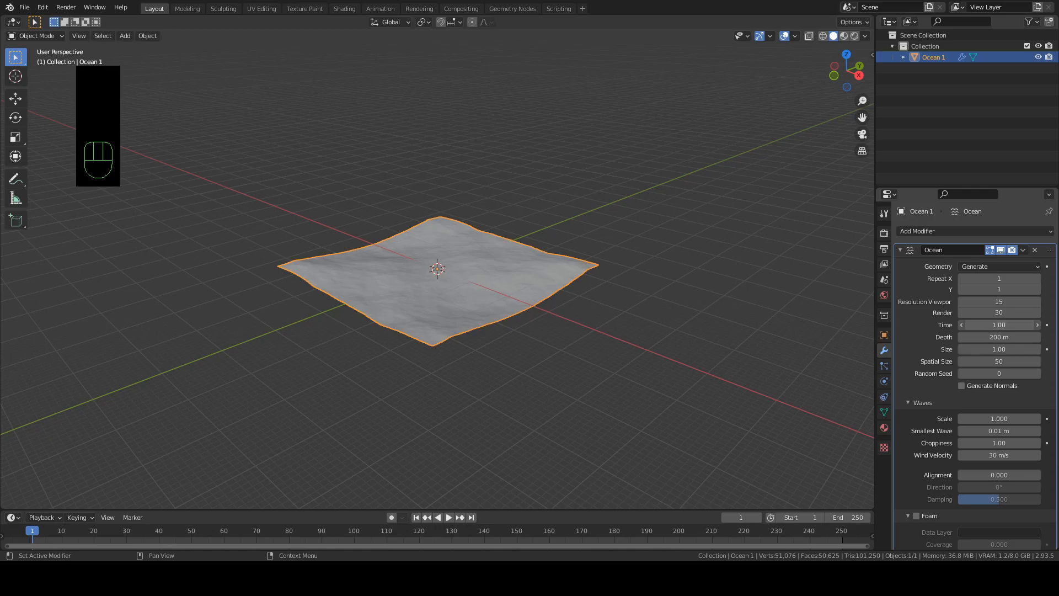
{"action": "type", "text": "0"}
{"action": "key", "text": "Return"}
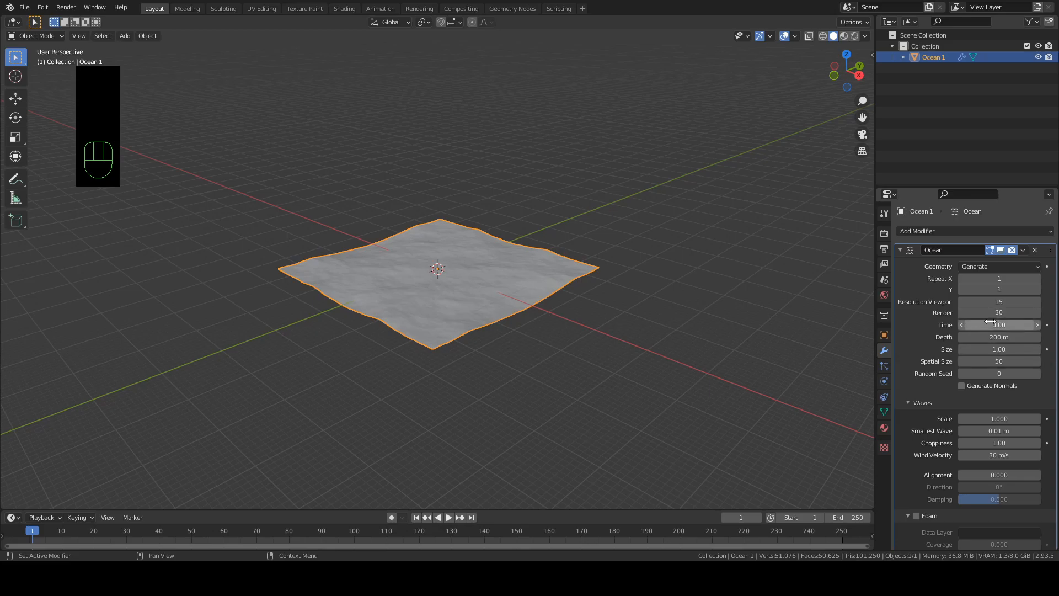
{"action": "key", "text": "i"}
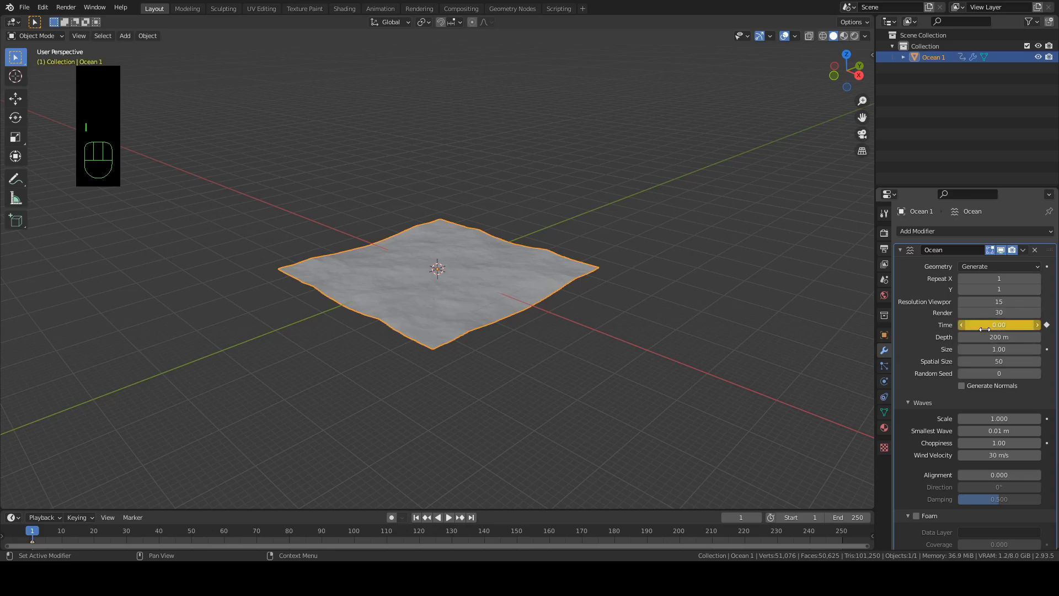
- Go to frame 250, set the Ocean modifier's Time to 10.4 and keyframe it there
{"action": "left_click", "coordinate": [735, 518]}
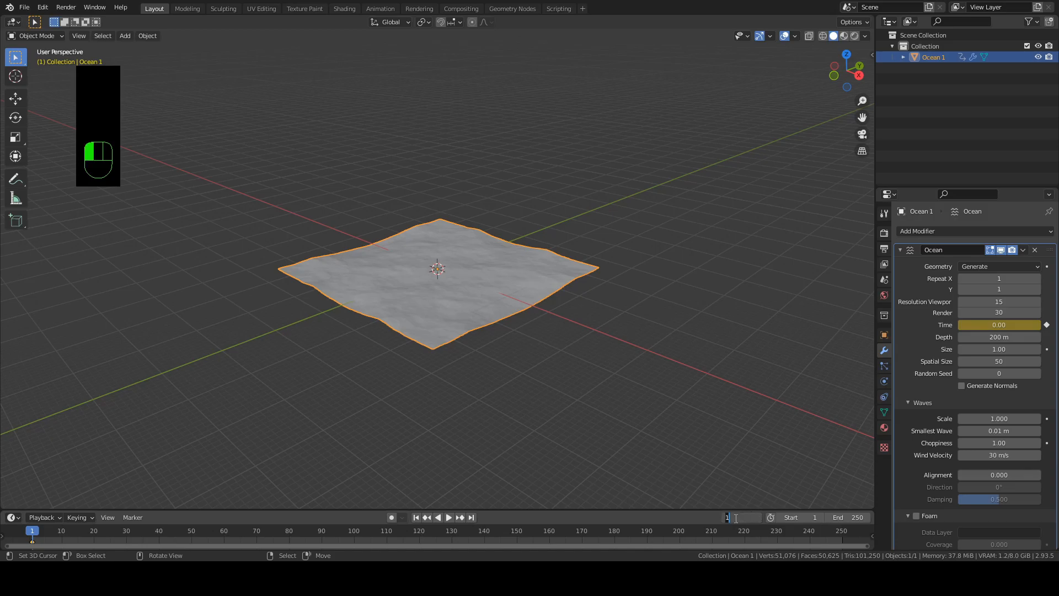
{"action": "type", "text": "250"}
{"action": "key", "text": "Return"}
{"action": "left_click", "coordinate": [997, 325]}
{"action": "type", "text": "10"}
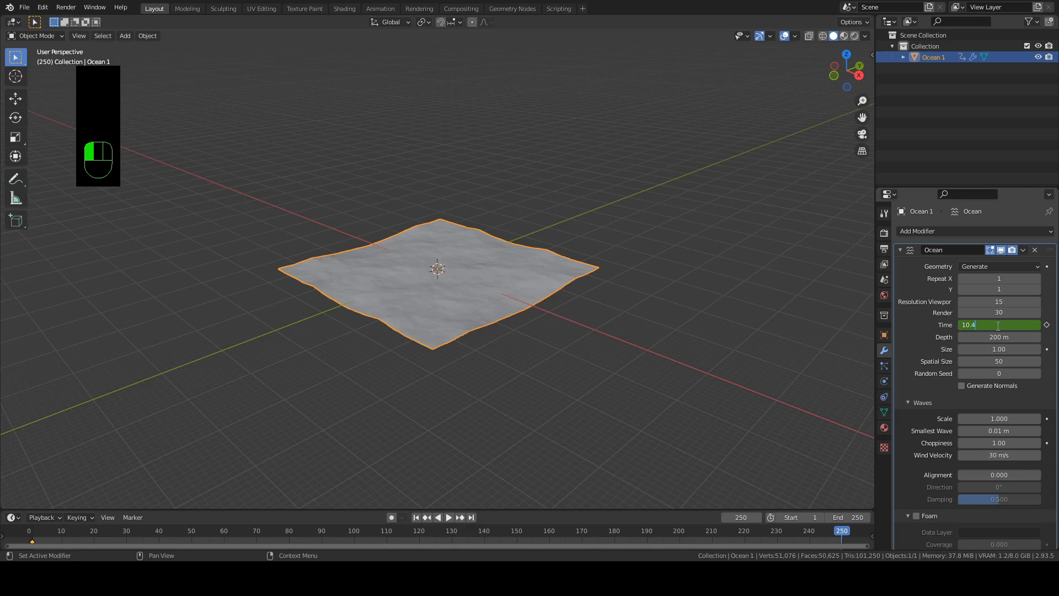
{"action": "key", "text": "Return"}
{"action": "key", "text": "i"}
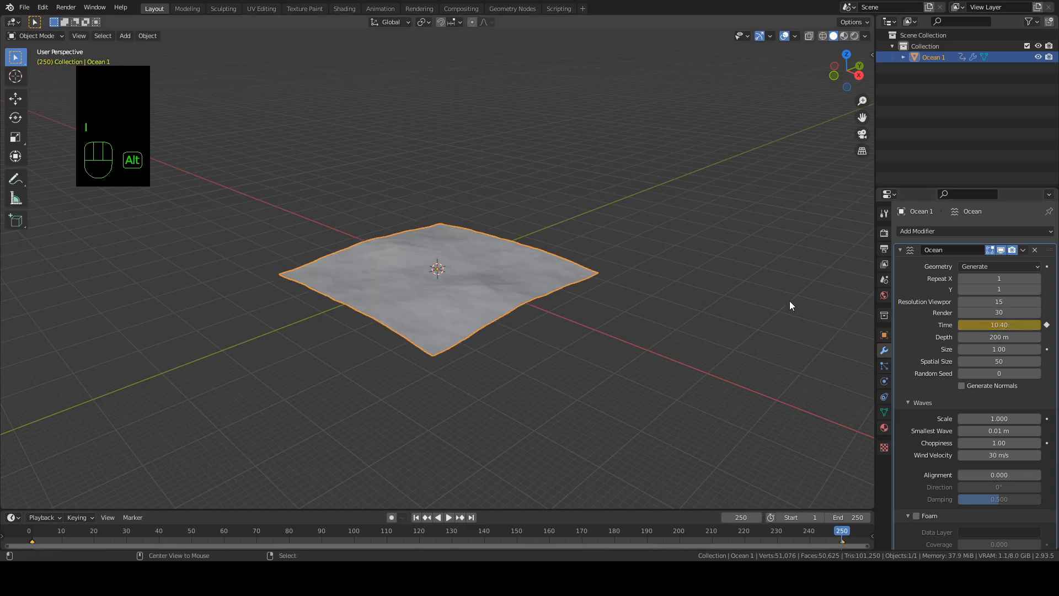
- Play the animation and check the movement of the ocean waves
{"action": "key", "text": "alt+a"}
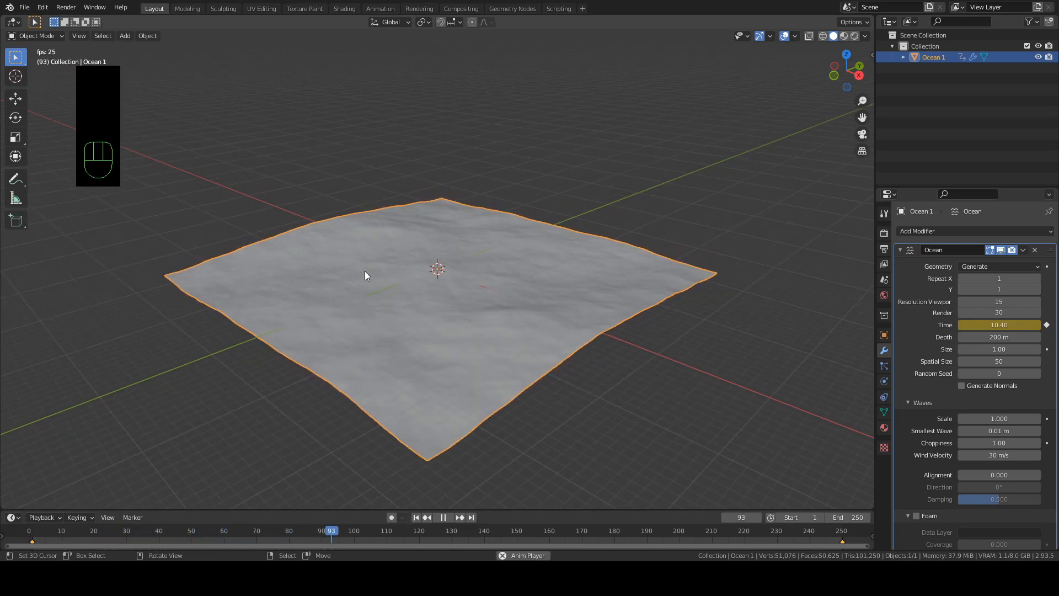
{"action": "middle_click_drag", "start_coordinate": [494, 323], "coordinate": [498, 319]}
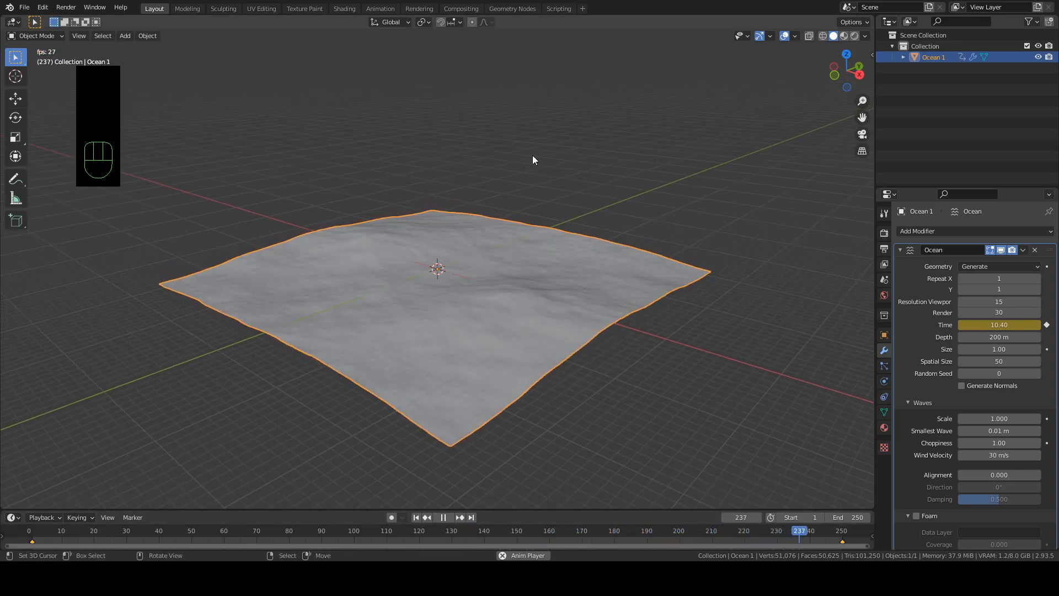
- Split the 3D viewport vertically into two areas and turn the new one into a Graph Editor
{"action": "right_click", "coordinate": [654, 15]}
{"action": "left_click", "coordinate": [653, 30]}
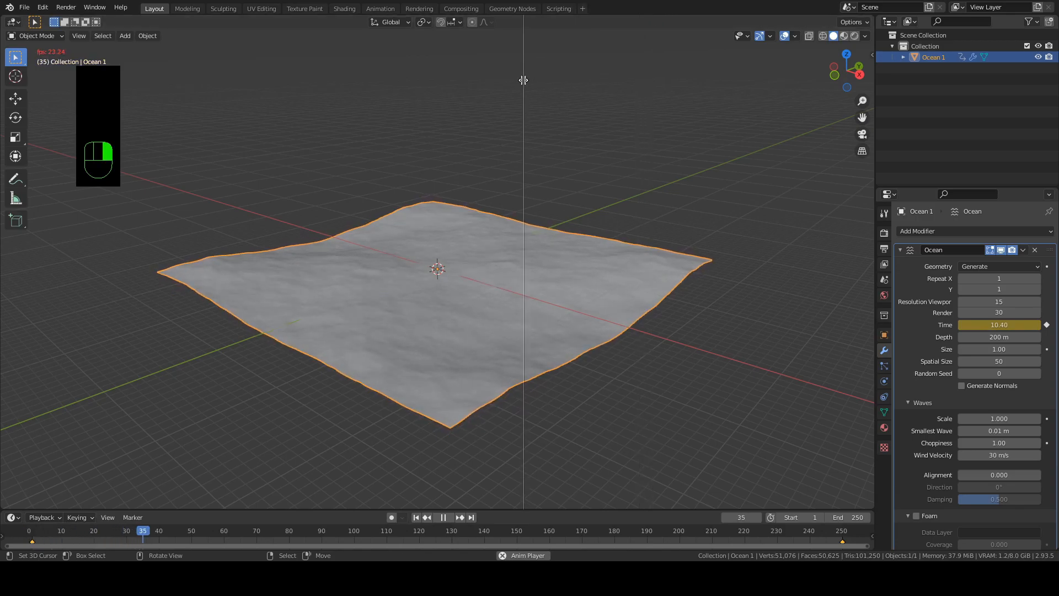
{"action": "left_click", "coordinate": [451, 66]}
{"action": "left_click", "coordinate": [462, 23]}
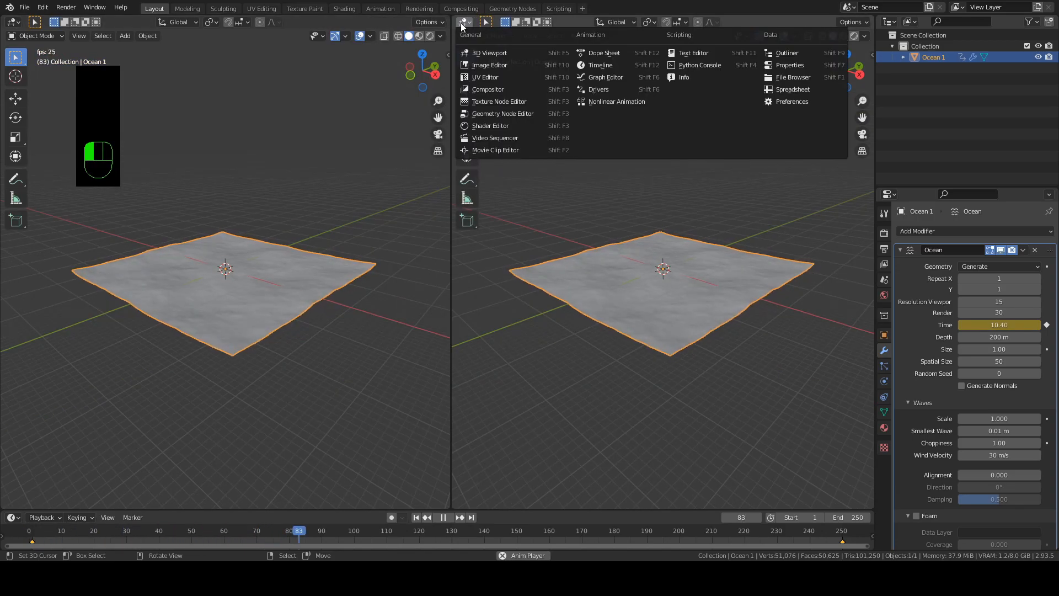
{"action": "left_click", "coordinate": [599, 77]}
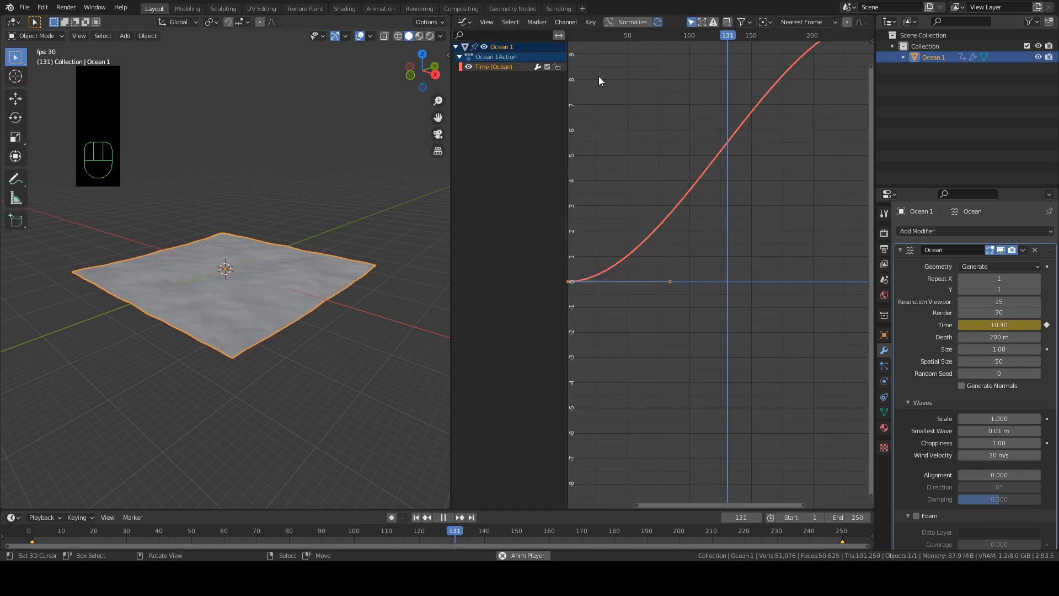
- Set the keyframe handle type of the ocean's Time curve to Vector
{"action": "scroll", "coordinate": [628, 114], "scroll_direction": "down", "scroll_amount": 7}
{"action": "middle_click_drag", "start_coordinate": [665, 118], "coordinate": [644, 176]}
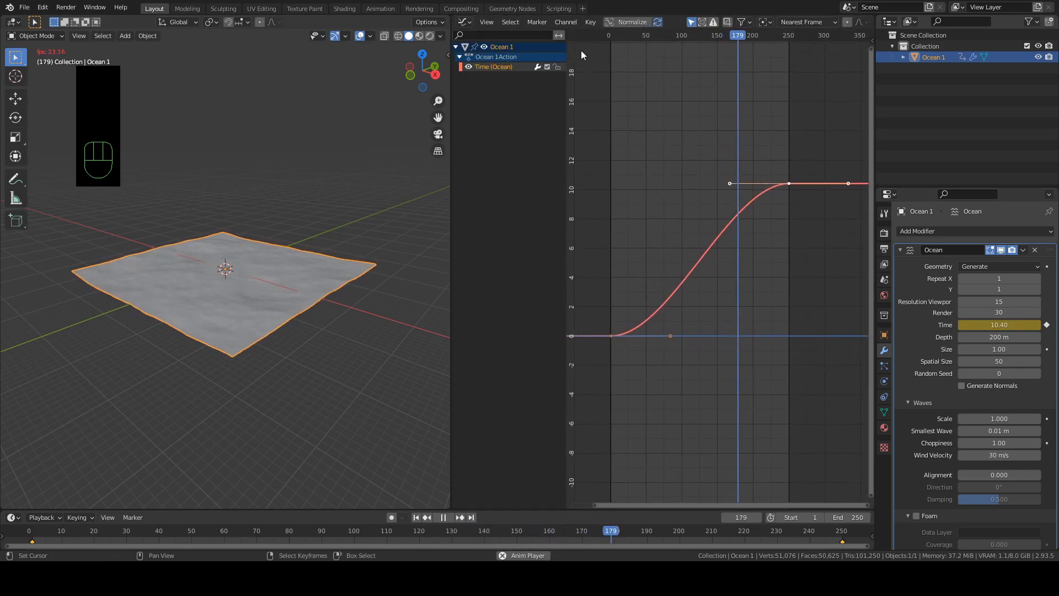
{"action": "left_click", "coordinate": [590, 22]}
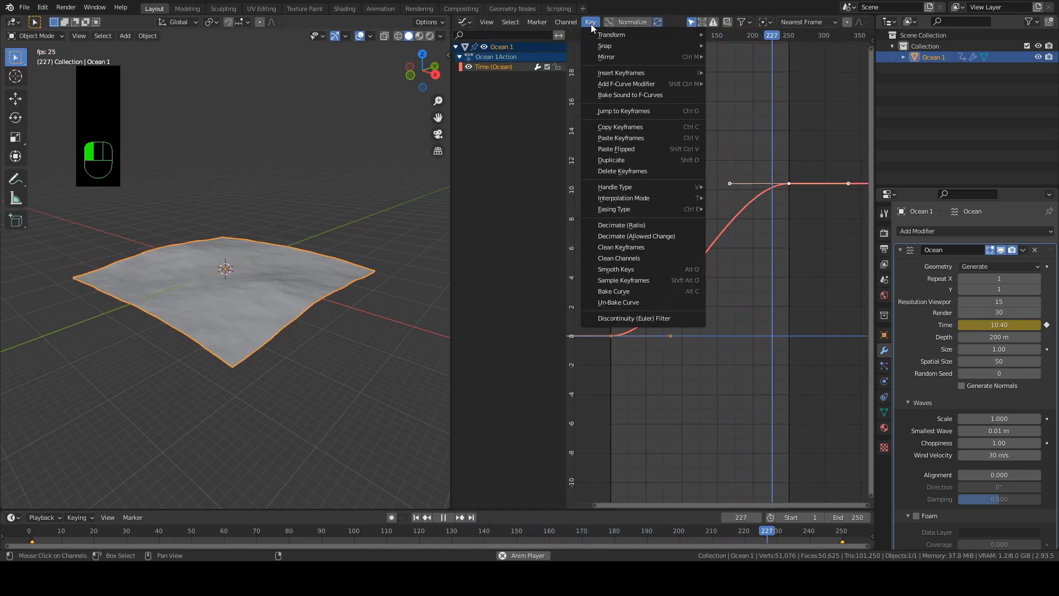
{"action": "mouse_move", "coordinate": [640, 186]}
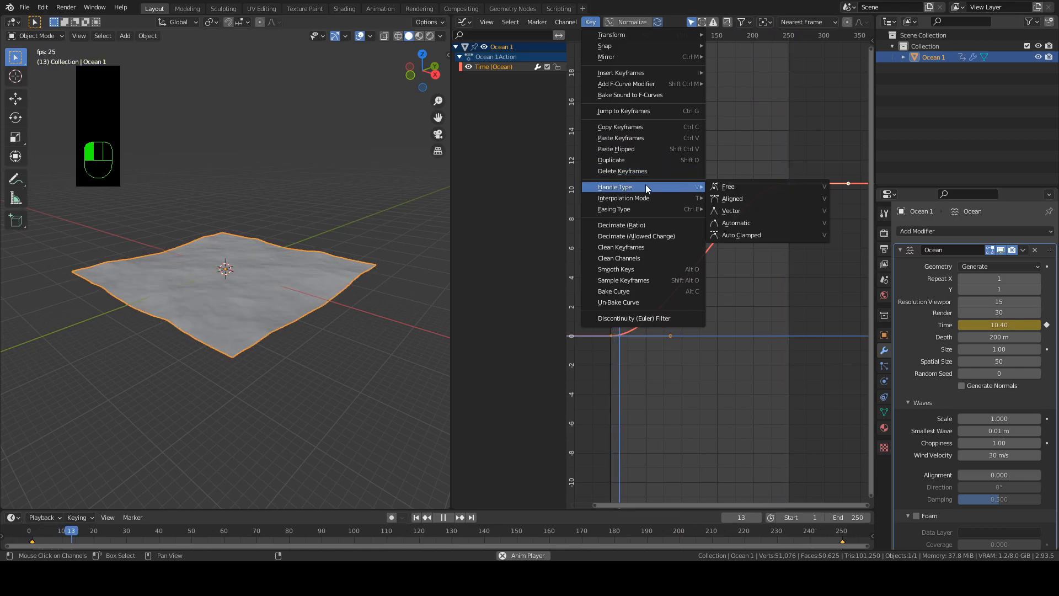
{"action": "left_click", "coordinate": [742, 212]}
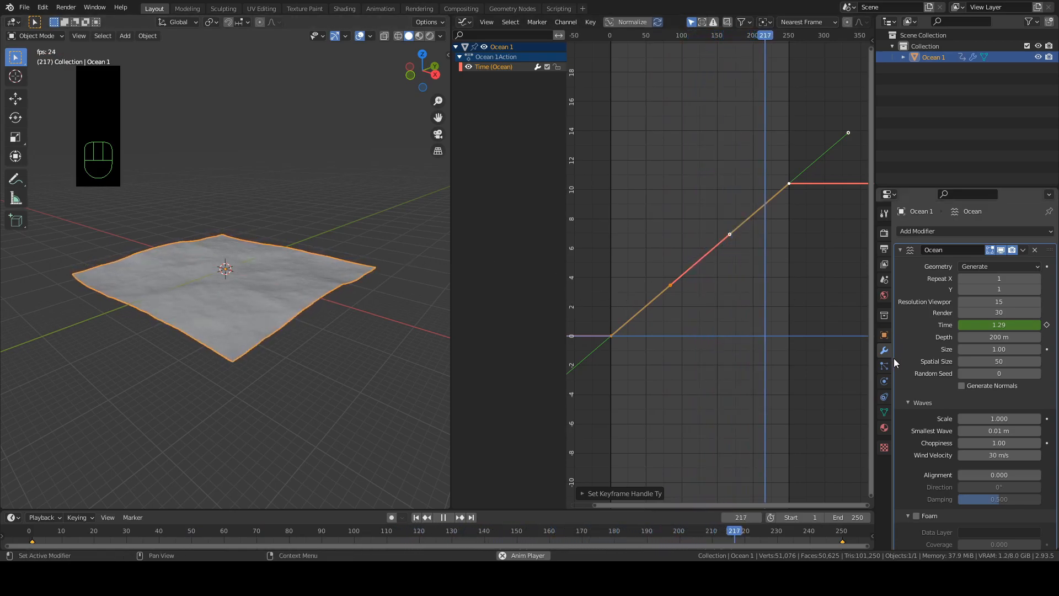
- Try a wave Scale of 6.8 on the Ocean modifier and return it to 1
{"action": "scroll", "coordinate": [922, 312], "scroll_direction": "down", "scroll_amount": 2}
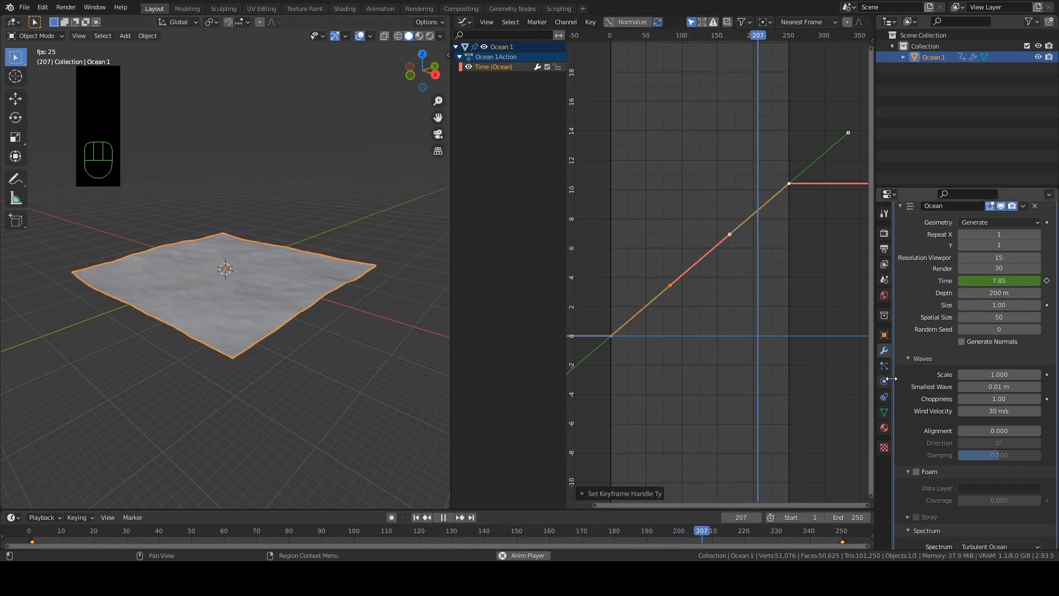
{"action": "mouse_move", "coordinate": [973, 374]}
{"action": "left_mouse_down"}
{"action": "mouse_move", "coordinate": [998, 373]}
{"action": "mouse_move", "coordinate": [973, 373]}
{"action": "left_mouse_up"}
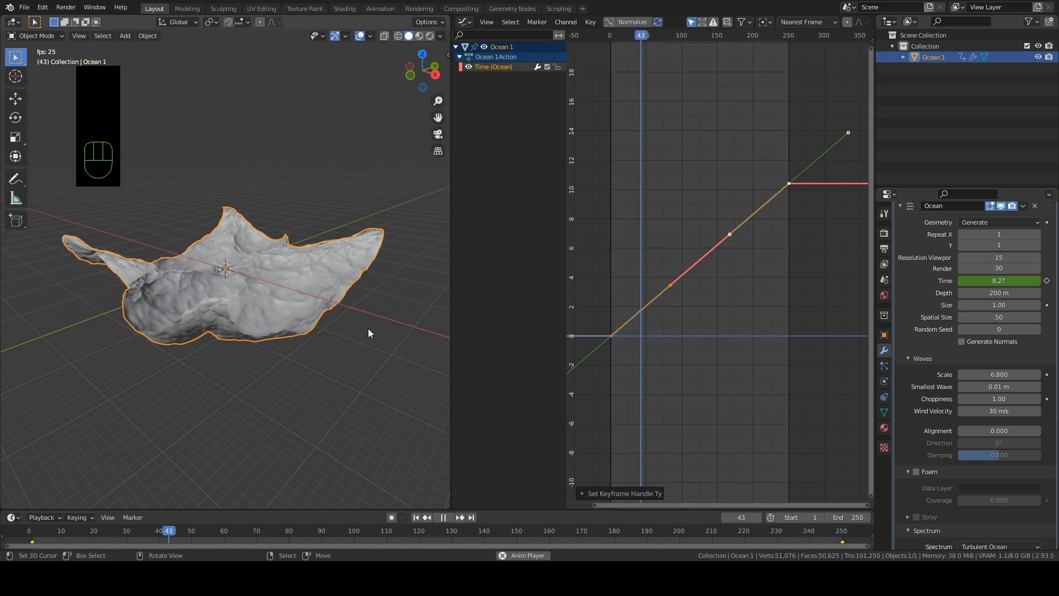
{"action": "left_click_drag", "start_coordinate": [980, 374], "coordinate": [965, 382]}
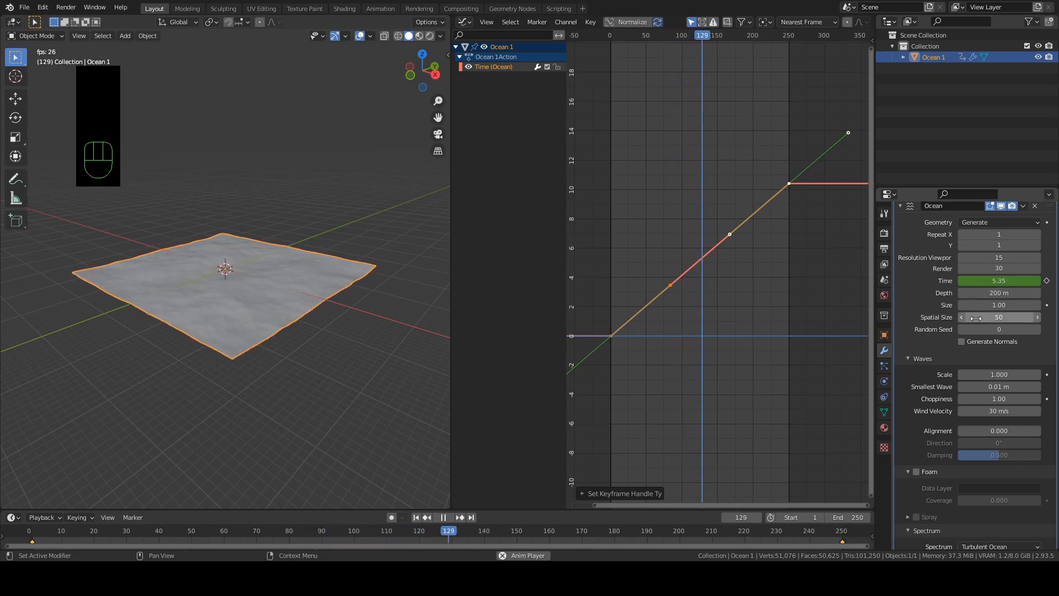
- Enable Generate Normals and Foam on the Ocean modifier and name the foam data layer "foam"
{"action": "left_click", "coordinate": [963, 340]}
{"action": "scroll", "coordinate": [944, 339], "scroll_direction": "down", "scroll_amount": 4}
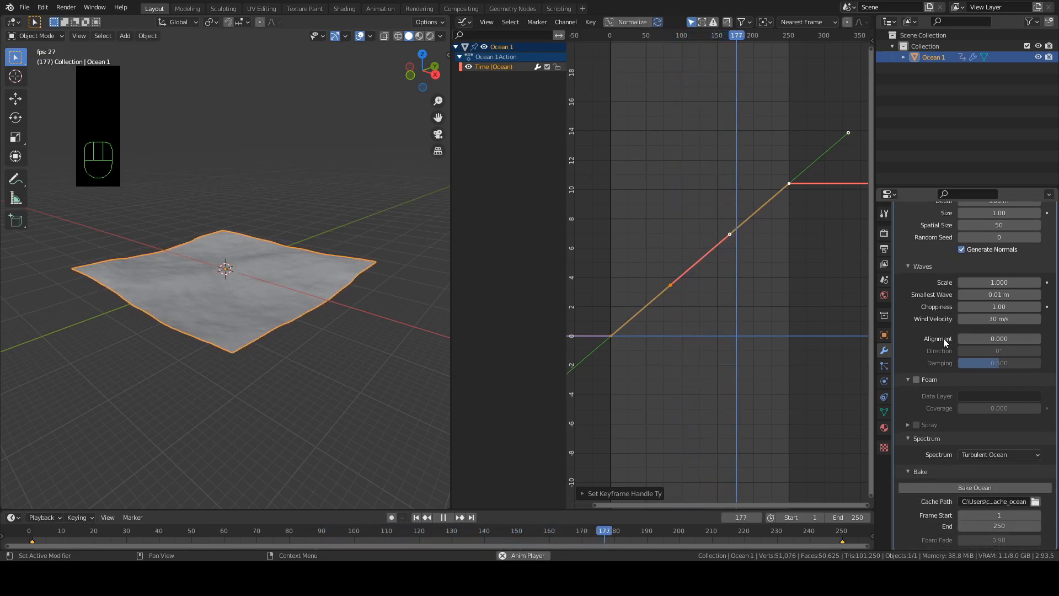
{"action": "left_click", "coordinate": [912, 378]}
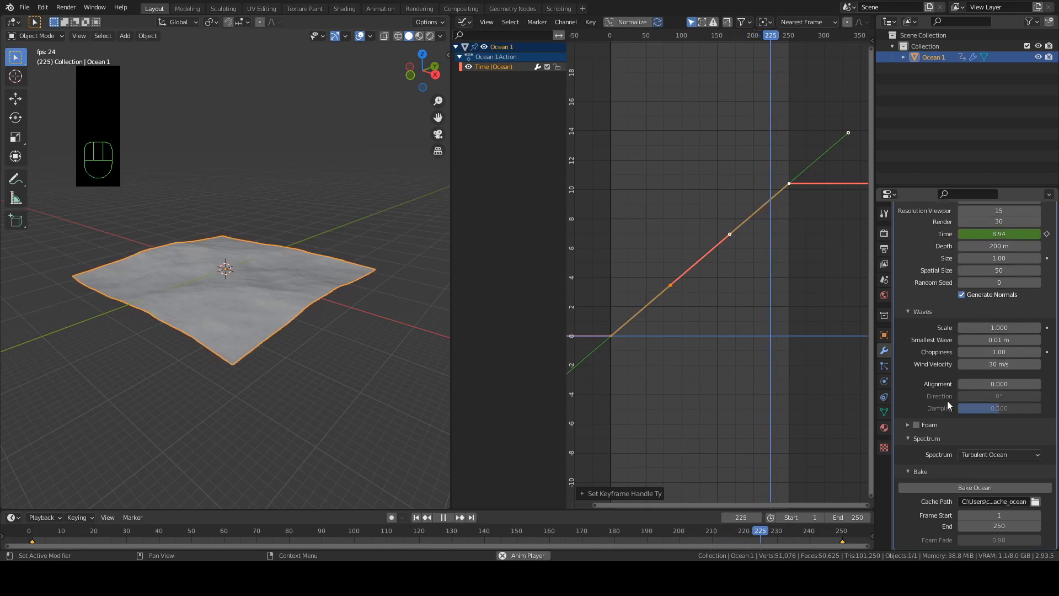
{"action": "left_click", "coordinate": [915, 425]}
{"action": "left_click", "coordinate": [908, 424]}
{"action": "left_click", "coordinate": [964, 441]}
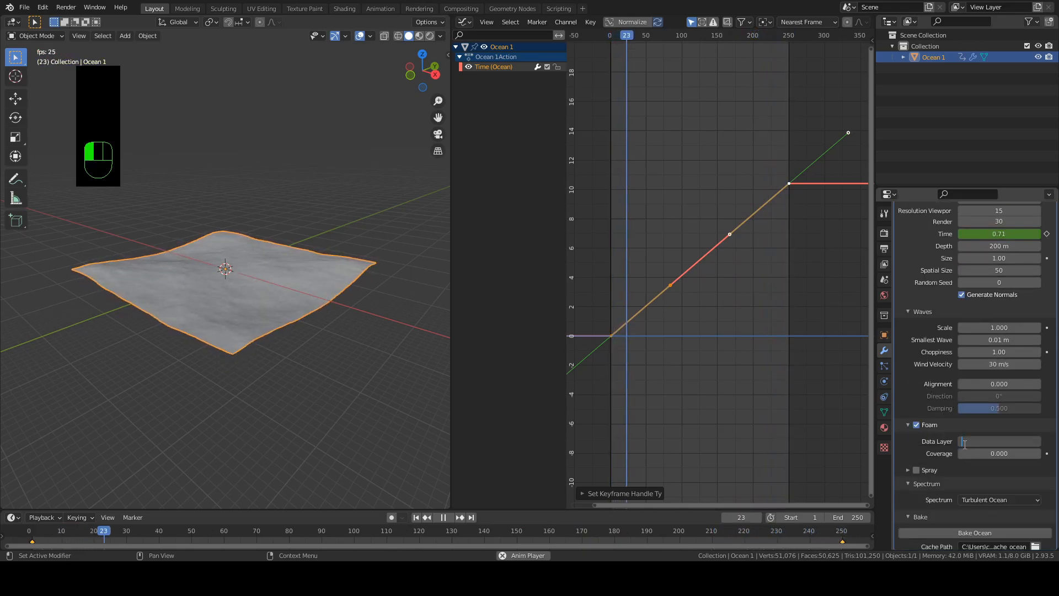
{"action": "type", "text": "foam"}
{"action": "key", "text": "Return"}
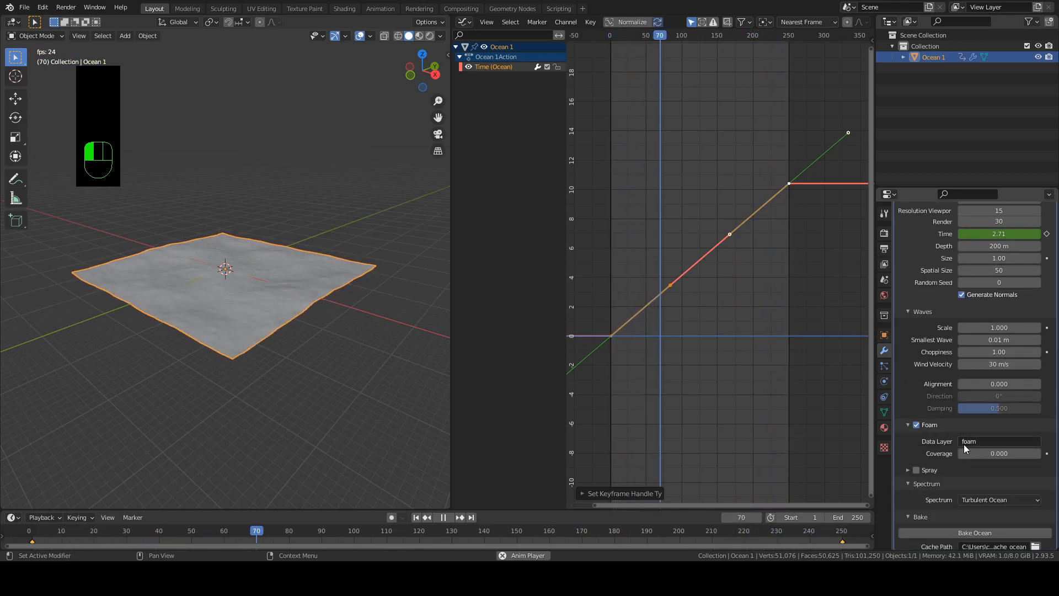
- Set the Ocean modifier's Spatial Size to 100 and its Depth to 5 m
{"action": "scroll", "coordinate": [954, 430], "scroll_direction": "up", "scroll_amount": 3}
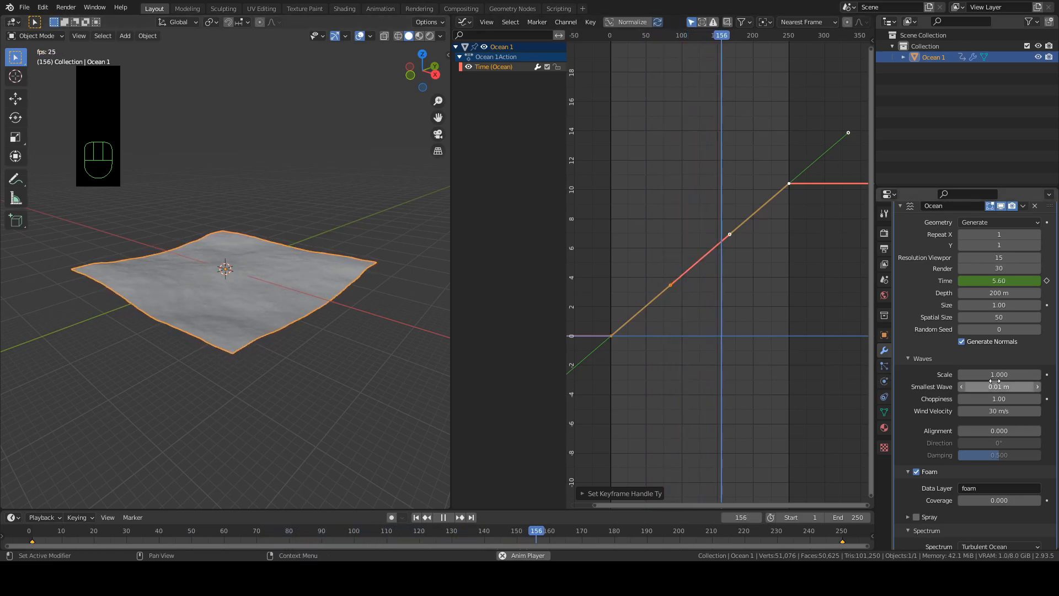
{"action": "left_click", "coordinate": [973, 319]}
{"action": "type", "text": "11"}
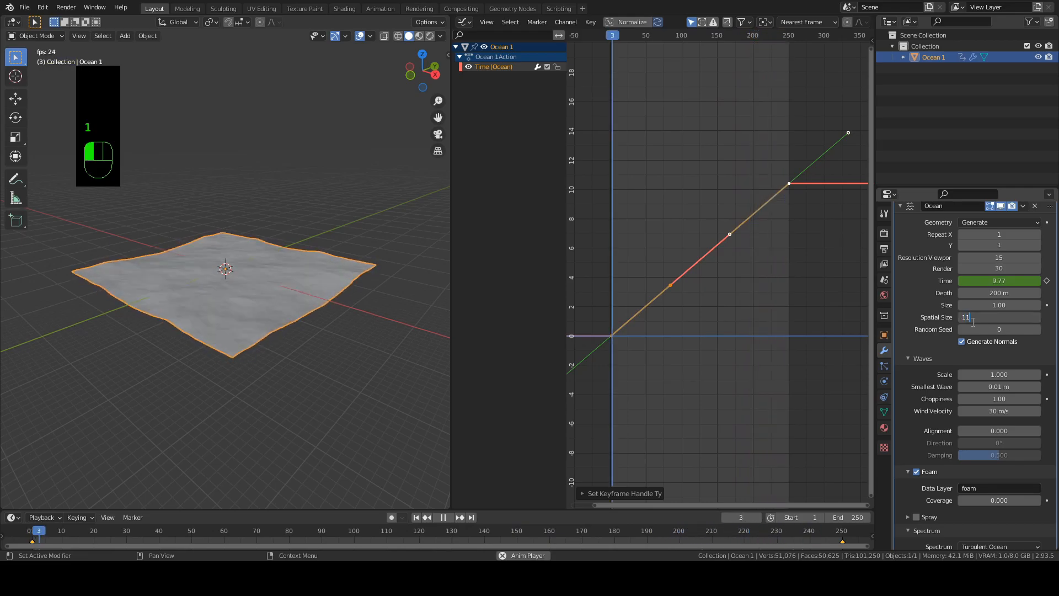
{"action": "key", "text": "BackSpace"}
{"action": "type", "text": "00"}
{"action": "key", "text": "Return"}
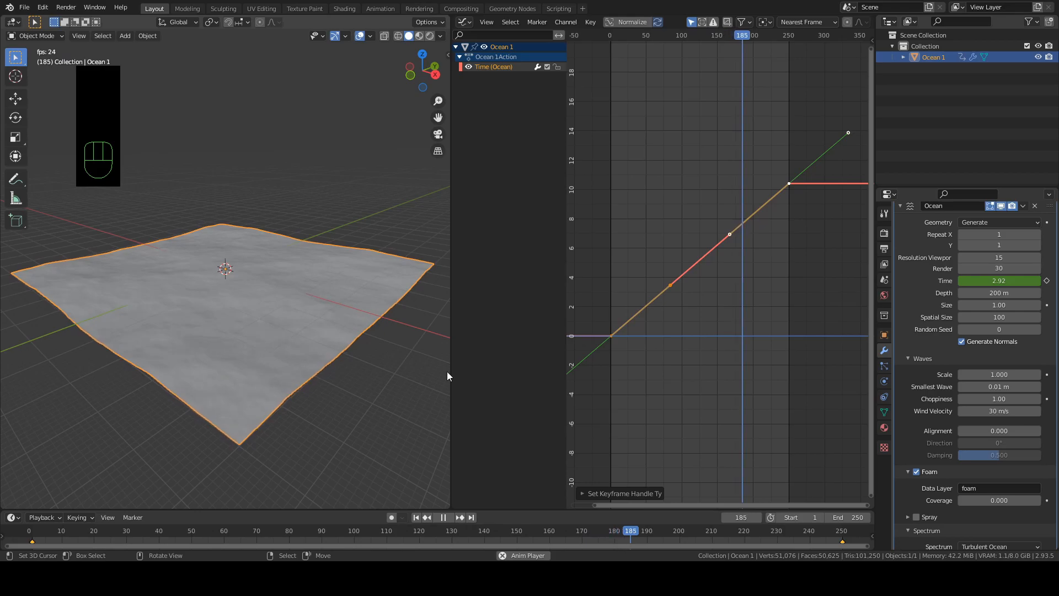
{"action": "left_click", "coordinate": [987, 292]}
{"action": "type", "text": "5"}
{"action": "key", "text": "Return"}
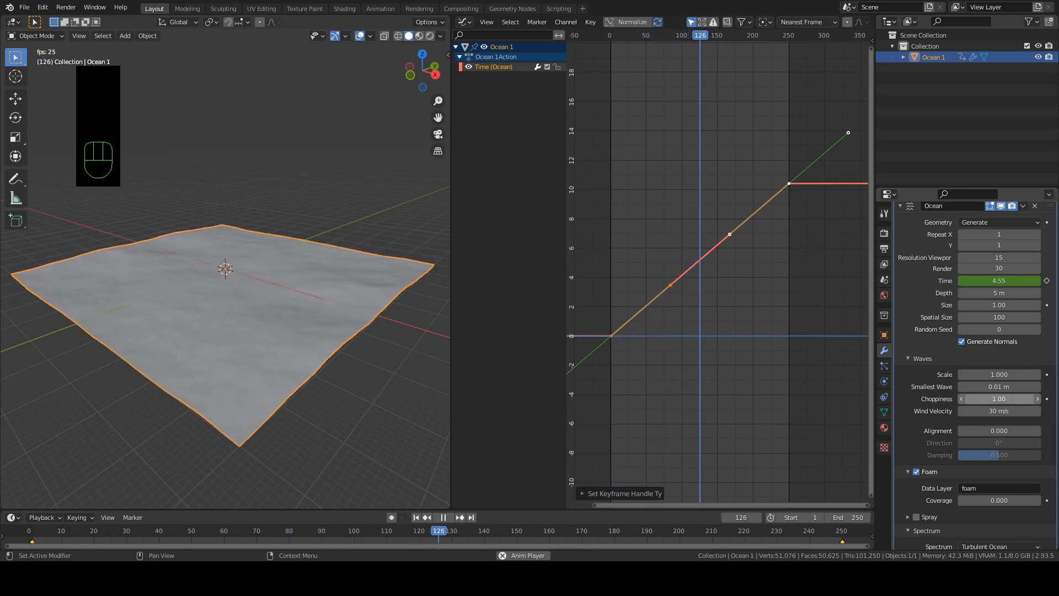
- Set the Choppiness of the Ocean modifier's waves to 0.5
{"action": "left_click", "coordinate": [992, 399]}
{"action": "type", "text": "0.54"}
{"action": "key", "text": "BackSpace"}
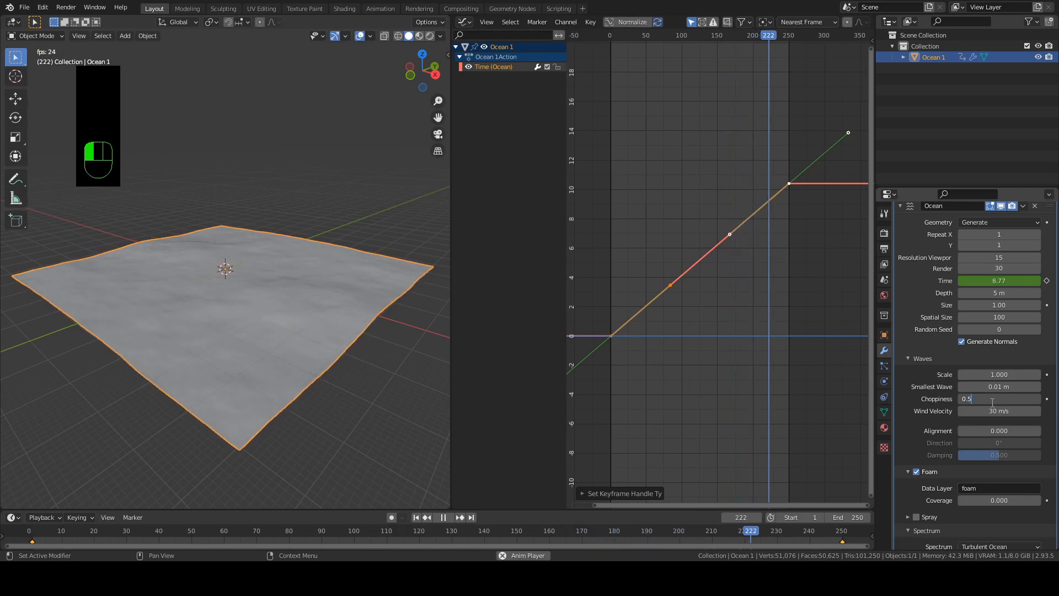
{"action": "key", "text": "Return"}
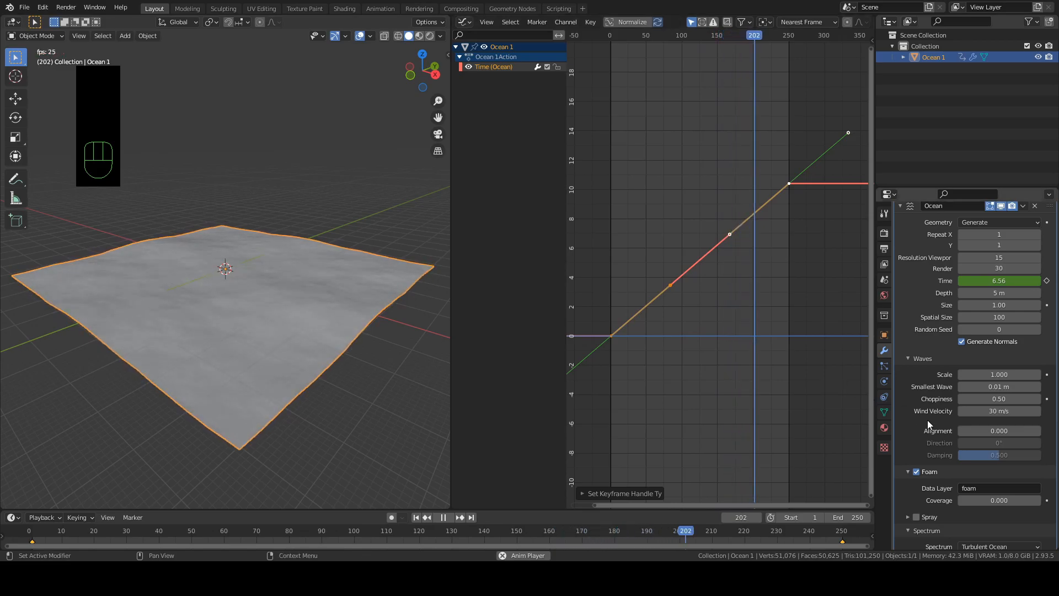
- Save the Blender file before baking the ocean
{"action": "scroll", "coordinate": [927, 418], "scroll_direction": "down", "scroll_amount": 4}
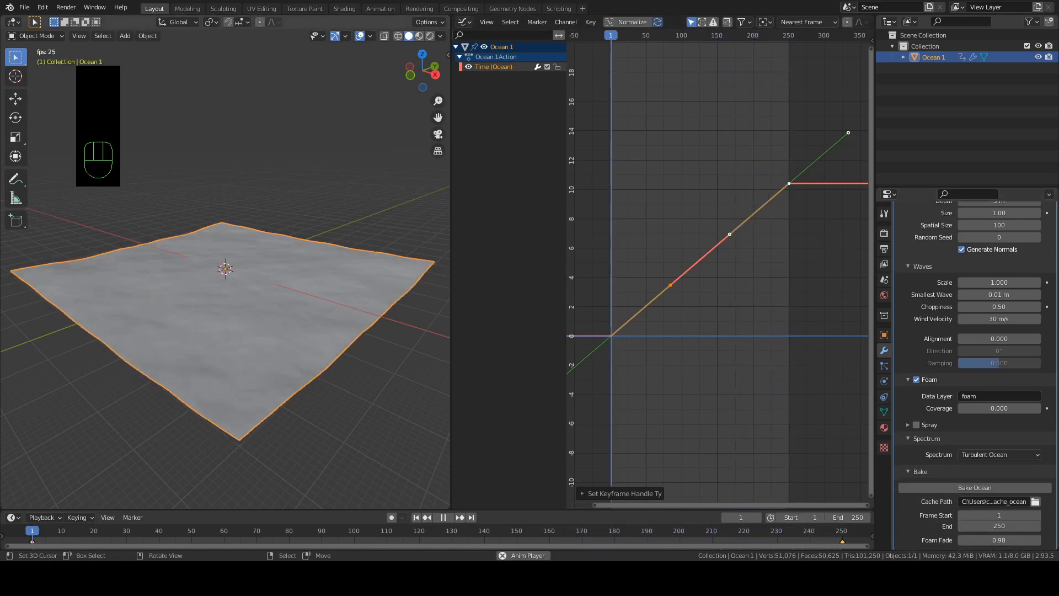
{"action": "left_click", "coordinate": [24, 7]}
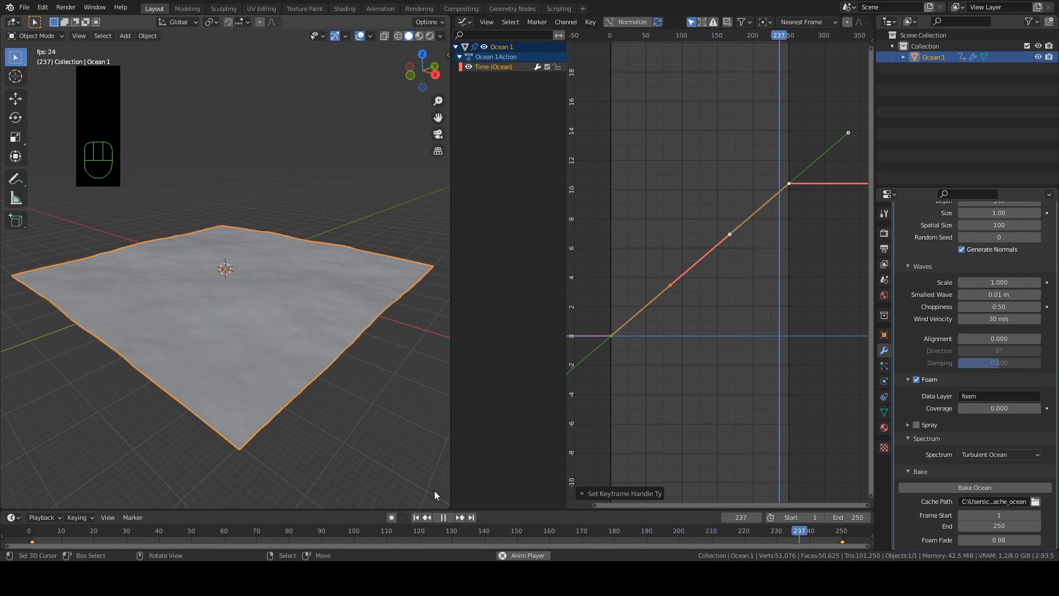
{"action": "key", "text": "ctrl+s"}
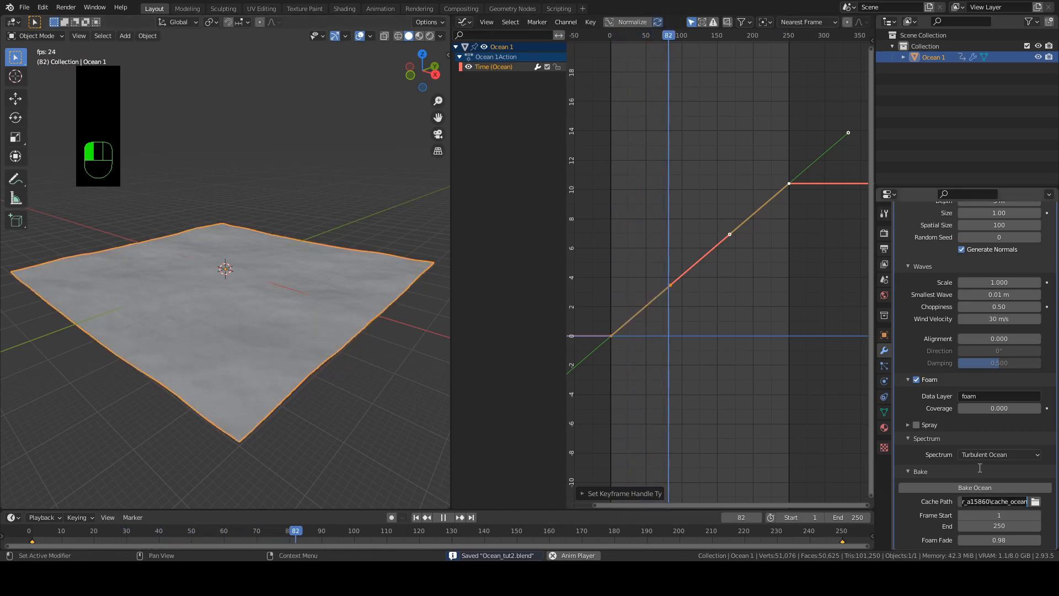
- Set the ocean bake's cache path to //ocean_tutorial_bake and bake the ocean
{"action": "type", "text": "//"}
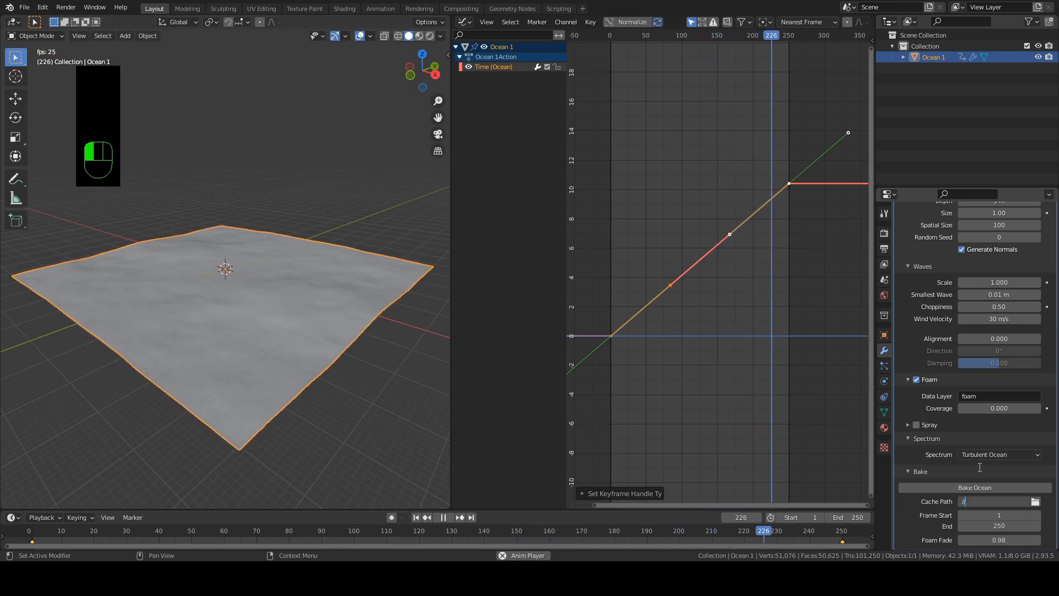
{"action": "type", "text": "ocean_tutorial_bake"}
{"action": "key", "text": "Return"}
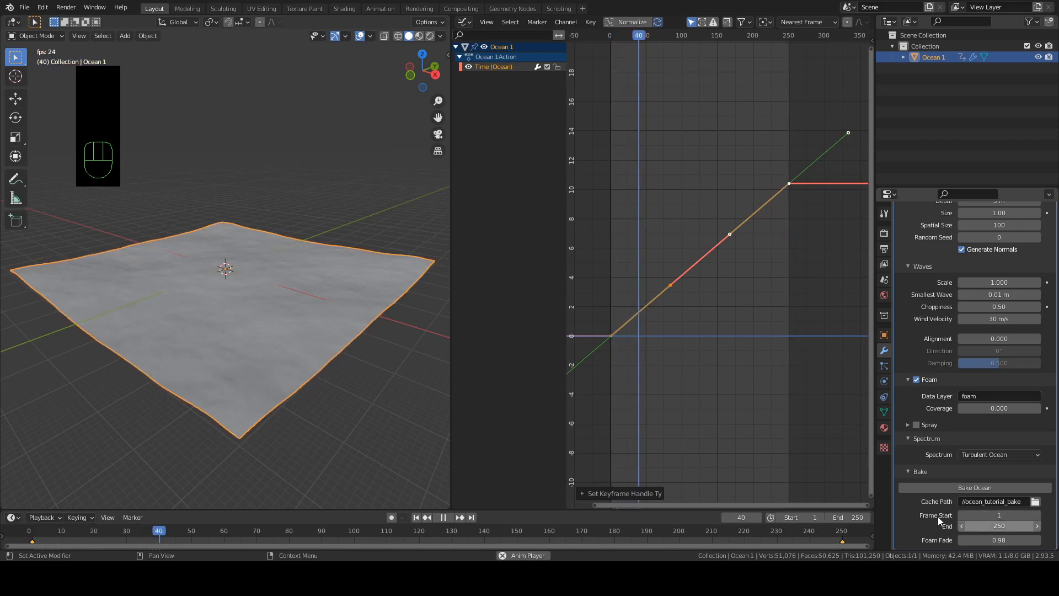
{"action": "left_click", "coordinate": [943, 485]}
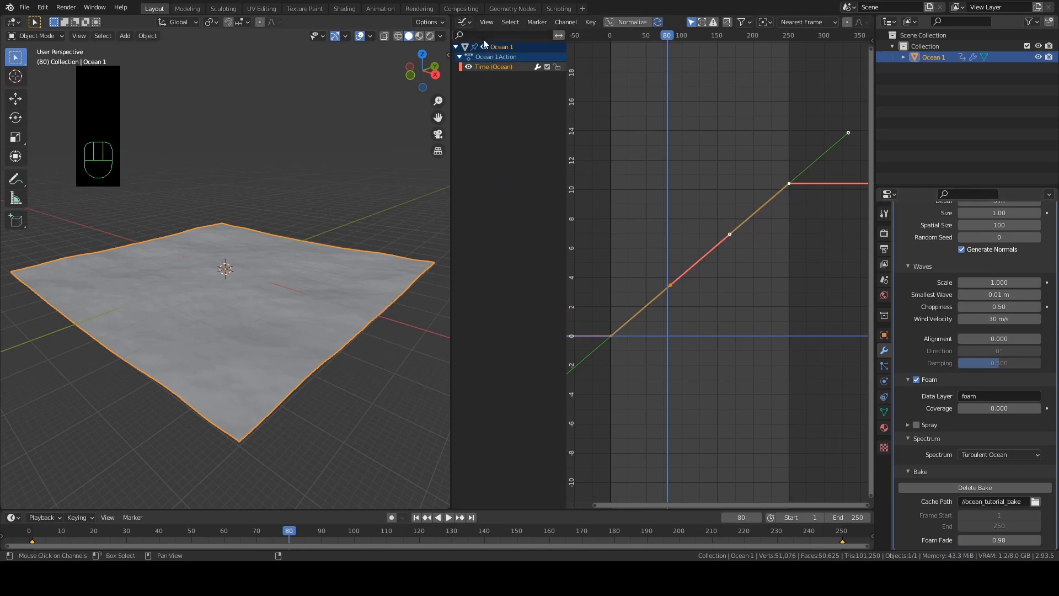
- Change the Graph Editor area to a Shader Editor and show the viewport in Material Preview lit by the scene world
{"action": "left_click", "coordinate": [463, 25]}
{"action": "left_click", "coordinate": [498, 127]}
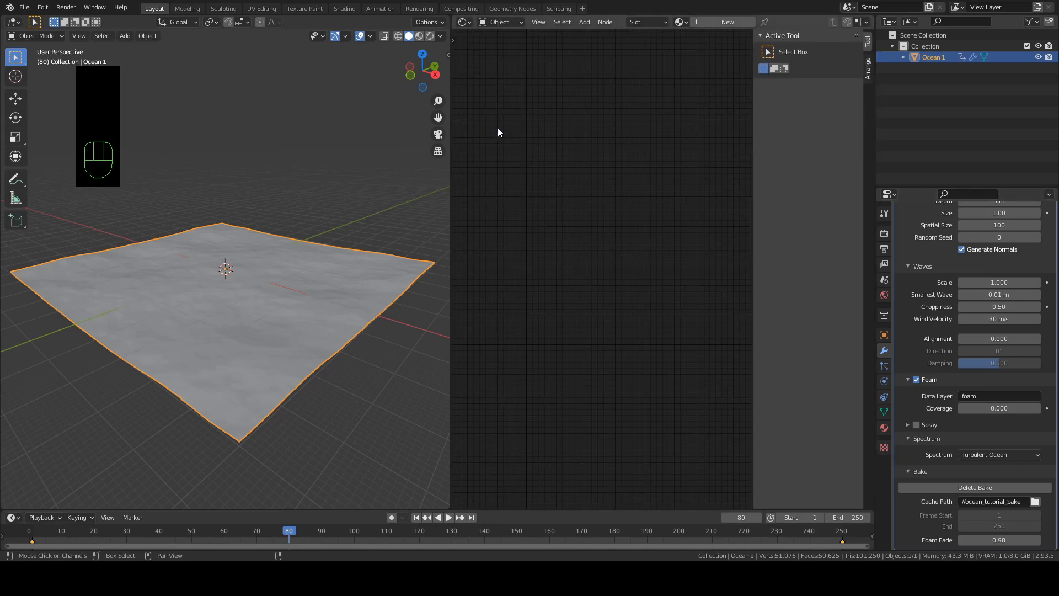
{"action": "left_click", "coordinate": [419, 37]}
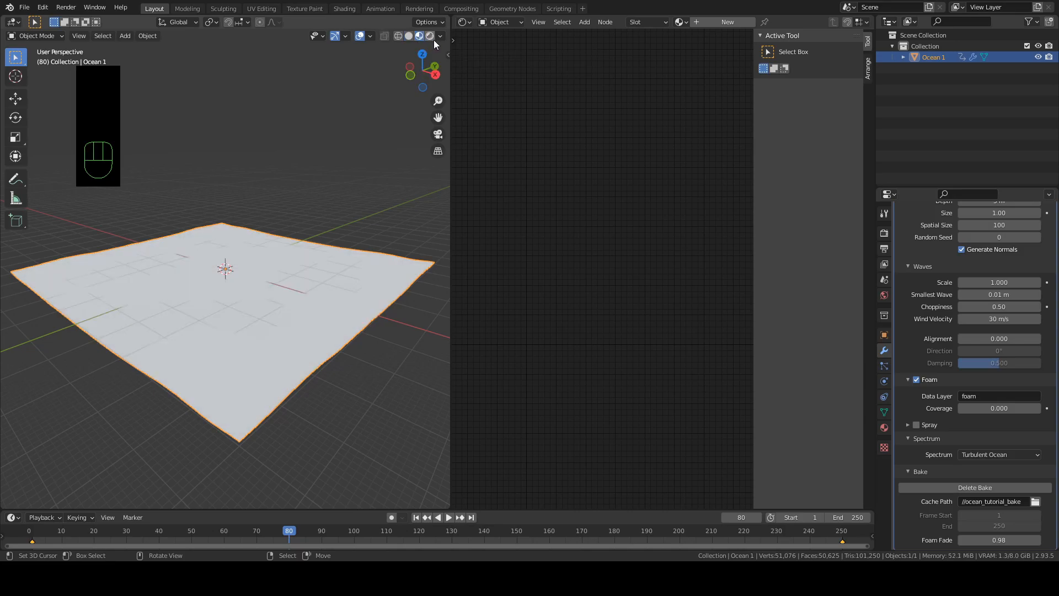
{"action": "left_click", "coordinate": [441, 36]}
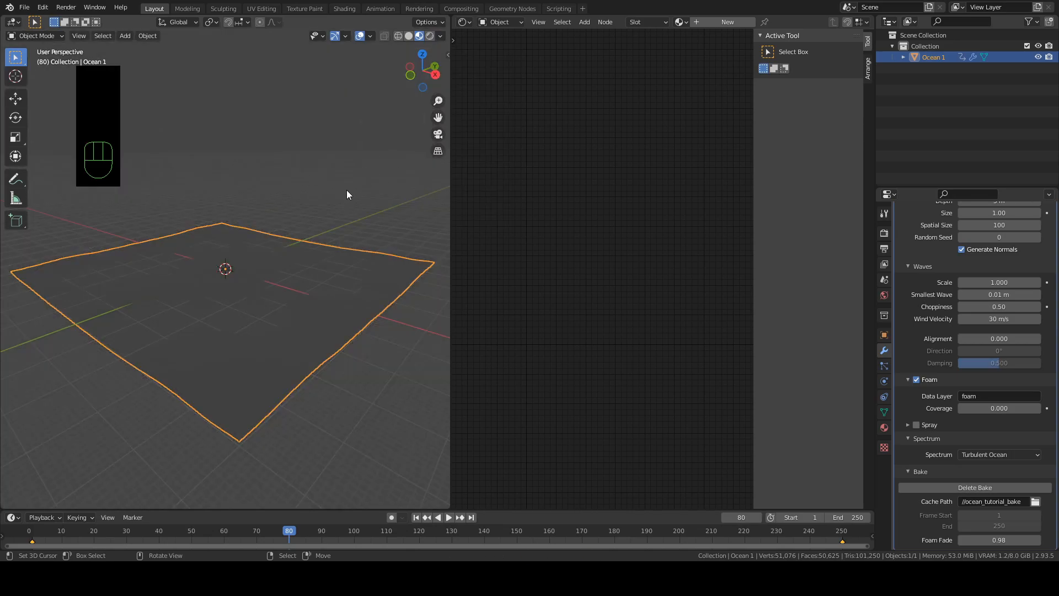
- Show the World shader nodes in the Shader Editor and hide its sidebar
{"action": "left_click", "coordinate": [493, 25]}
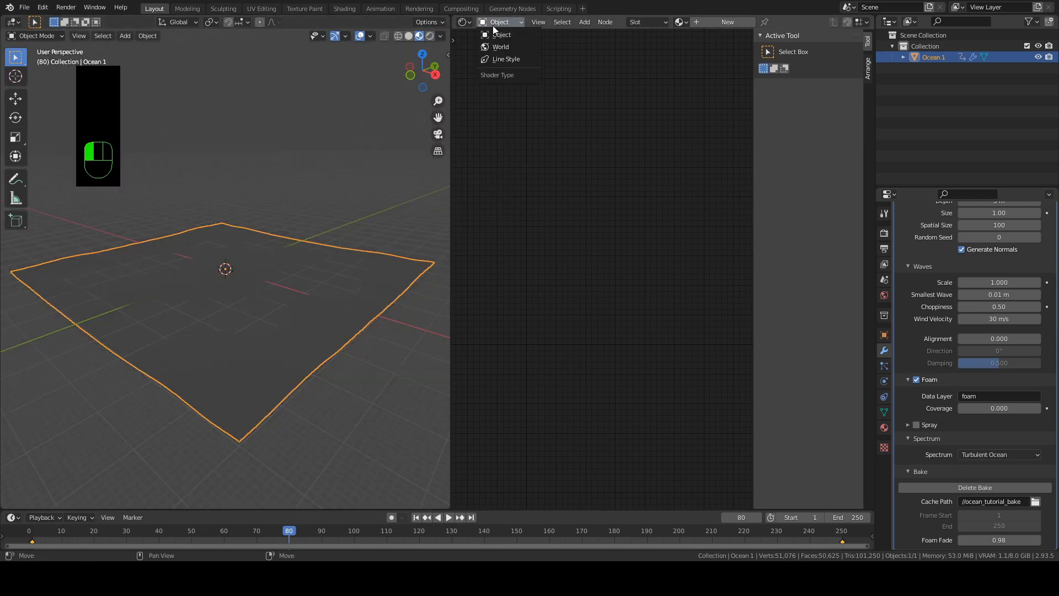
{"action": "left_click", "coordinate": [517, 45]}
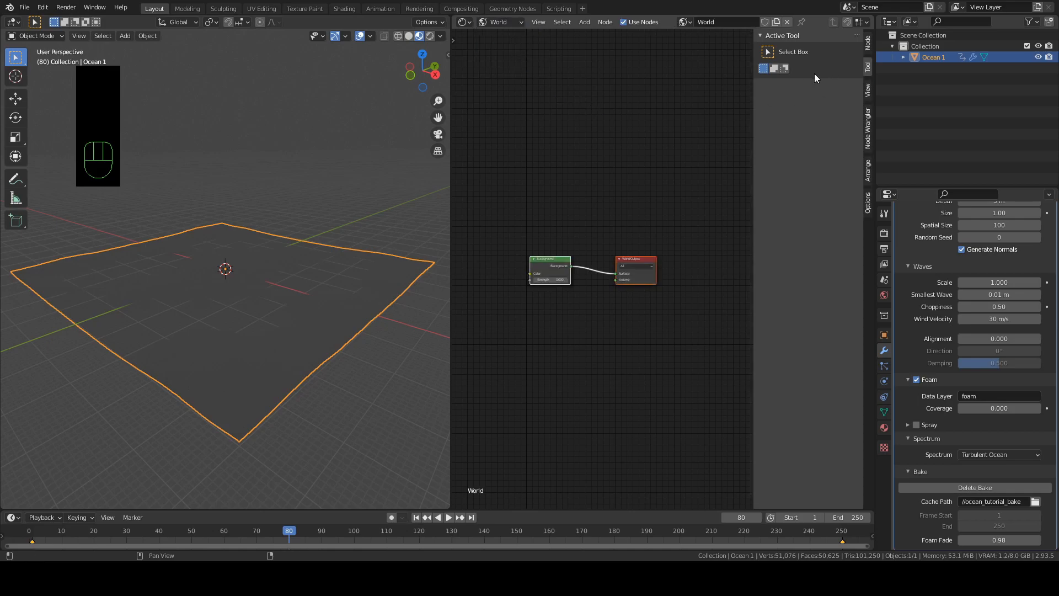
{"action": "key", "text": "n"}
{"action": "middle_click_drag", "start_coordinate": [643, 213], "coordinate": [680, 197]}
{"action": "scroll", "coordinate": [646, 210], "scroll_direction": "up", "scroll_amount": 4}
{"action": "middle_click_drag", "start_coordinate": [572, 214], "coordinate": [661, 245]}
- Add an Environment Texture node, linking the Mapping node's Vector into it and its Color to the Background node's Color
{"action": "key", "text": "shift+a"}
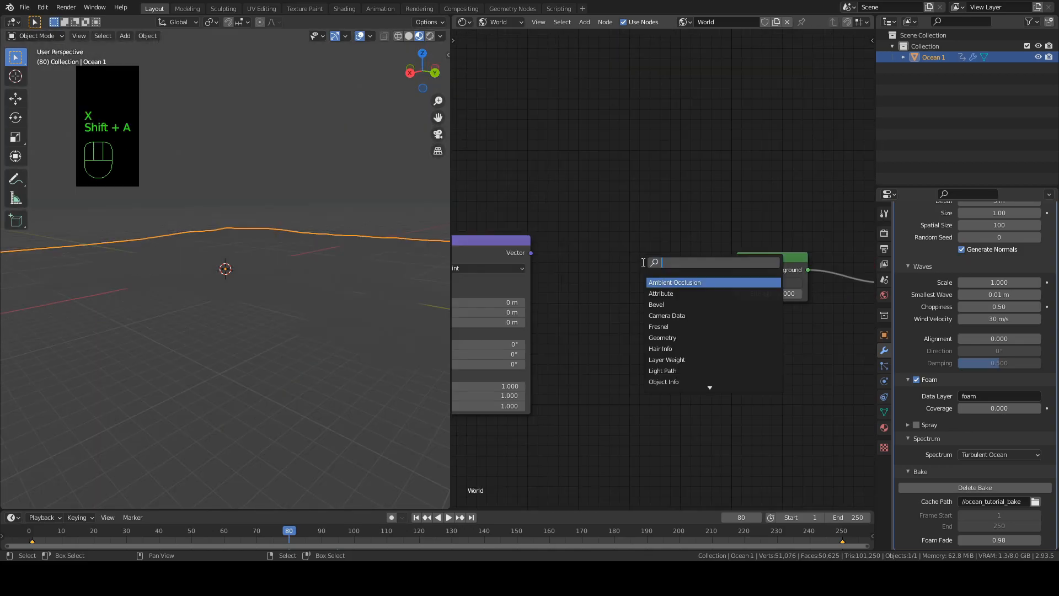
{"action": "type", "text": "en"}
{"action": "key", "text": "Return"}
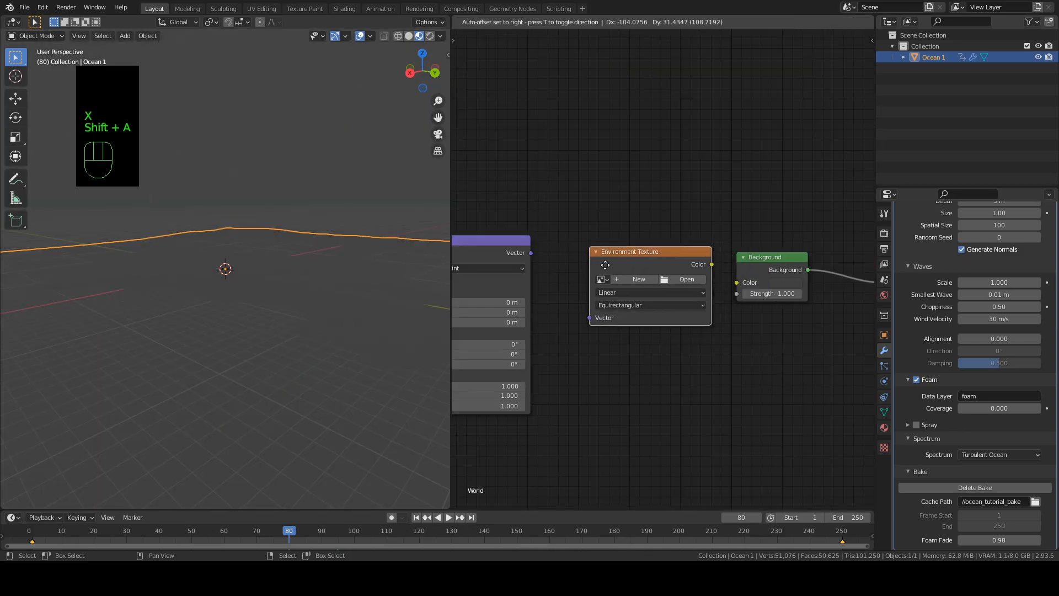
{"action": "left_click_drag", "start_coordinate": [530, 252], "coordinate": [576, 317]}
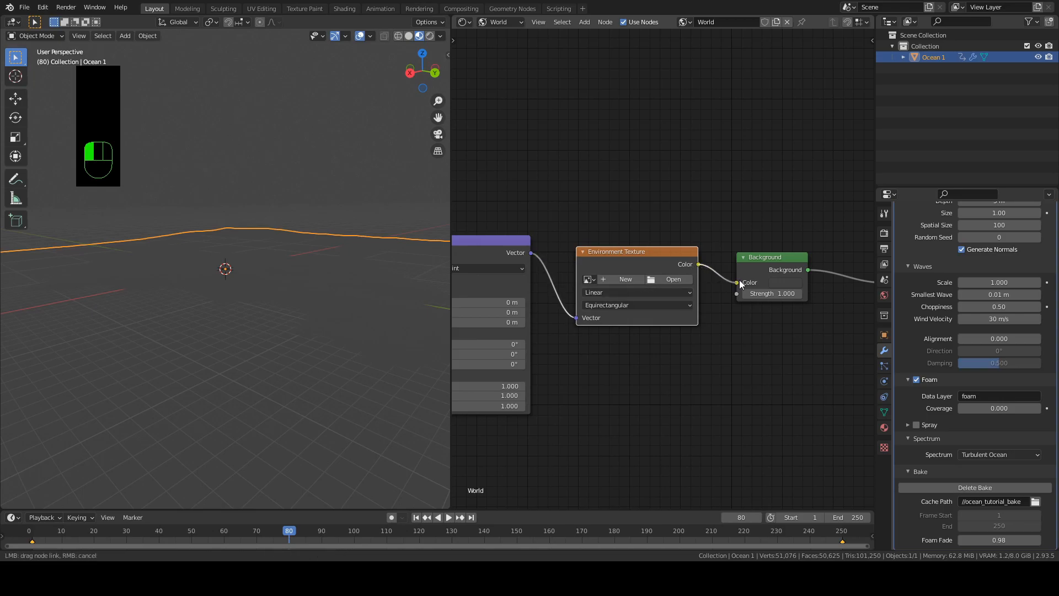
{"action": "left_click_drag", "start_coordinate": [740, 284], "coordinate": [739, 283]}
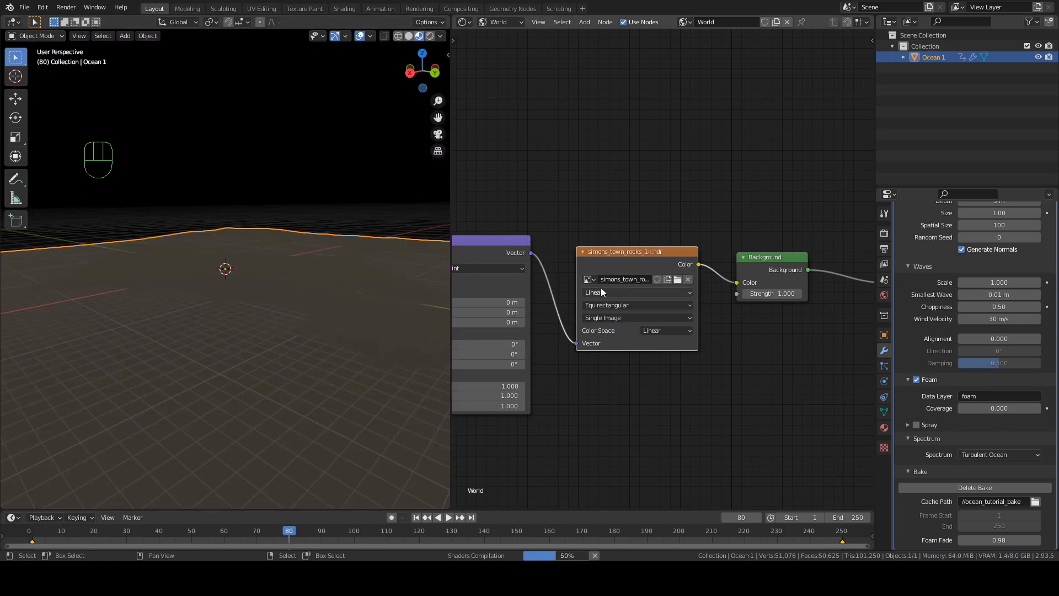
- Check the ocean under the world lighting from several angles, switching Scene World off and back on
{"action": "scroll", "coordinate": [263, 286], "scroll_direction": "down", "scroll_amount": 5}
{"action": "scroll", "coordinate": [263, 284], "scroll_direction": "up", "scroll_amount": 4}
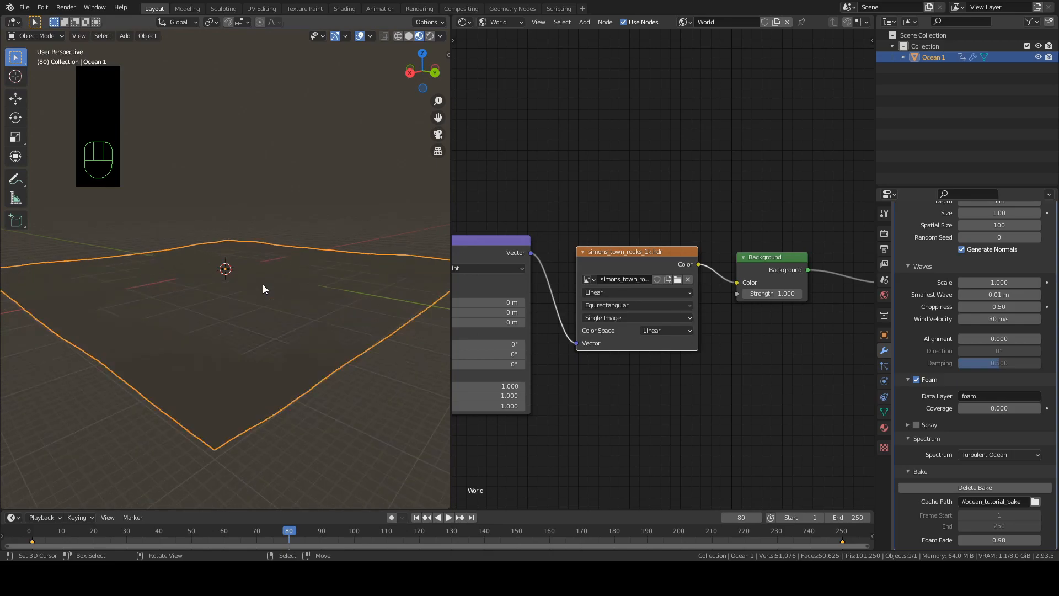
{"action": "scroll", "coordinate": [661, 337], "scroll_direction": "down", "scroll_amount": 2}
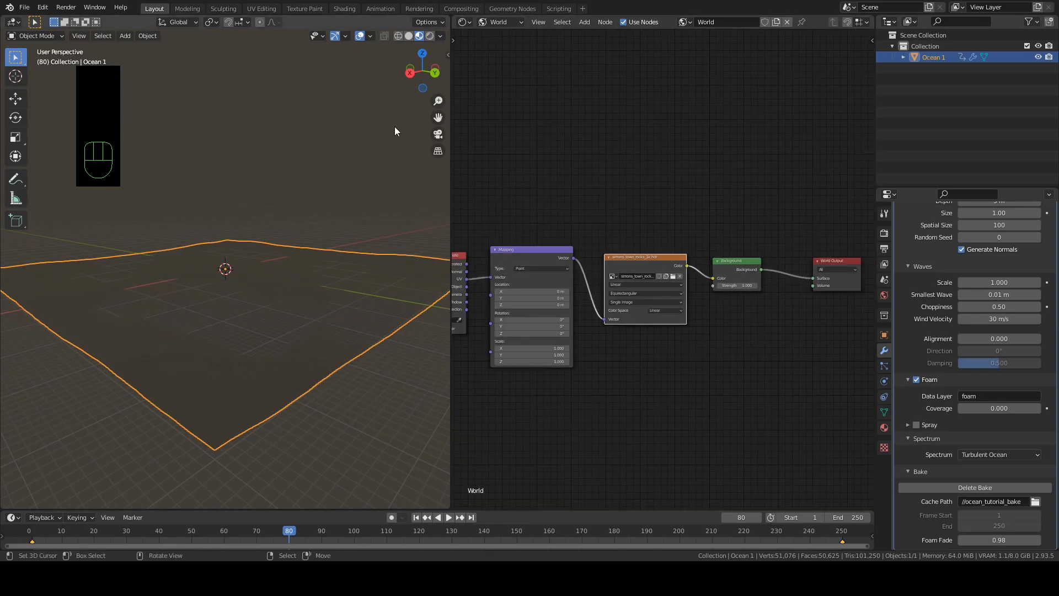
{"action": "middle_click_drag", "start_coordinate": [384, 194], "coordinate": [397, 106]}
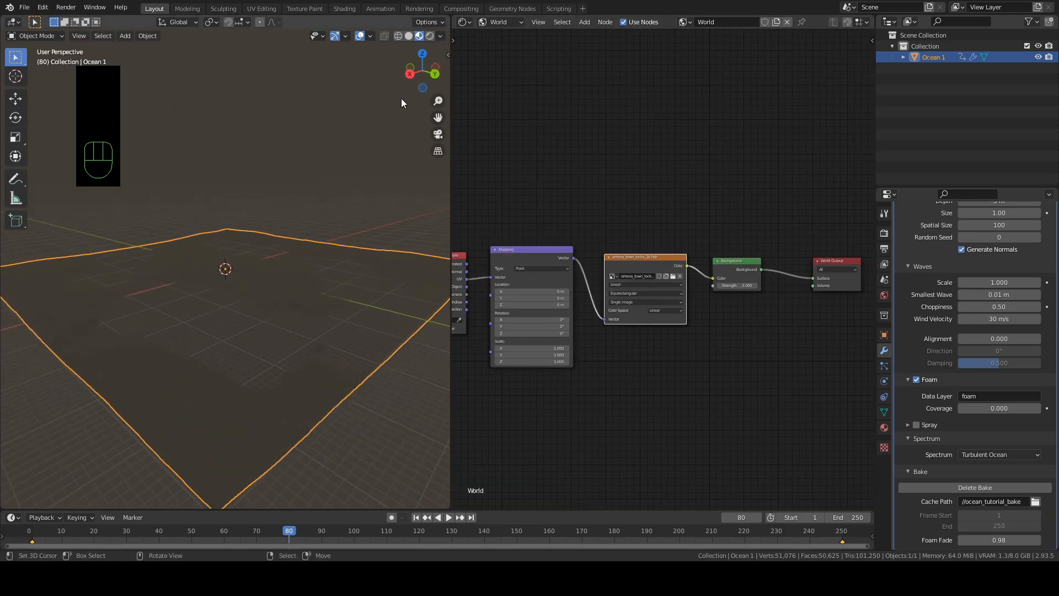
{"action": "left_click", "coordinate": [440, 35]}
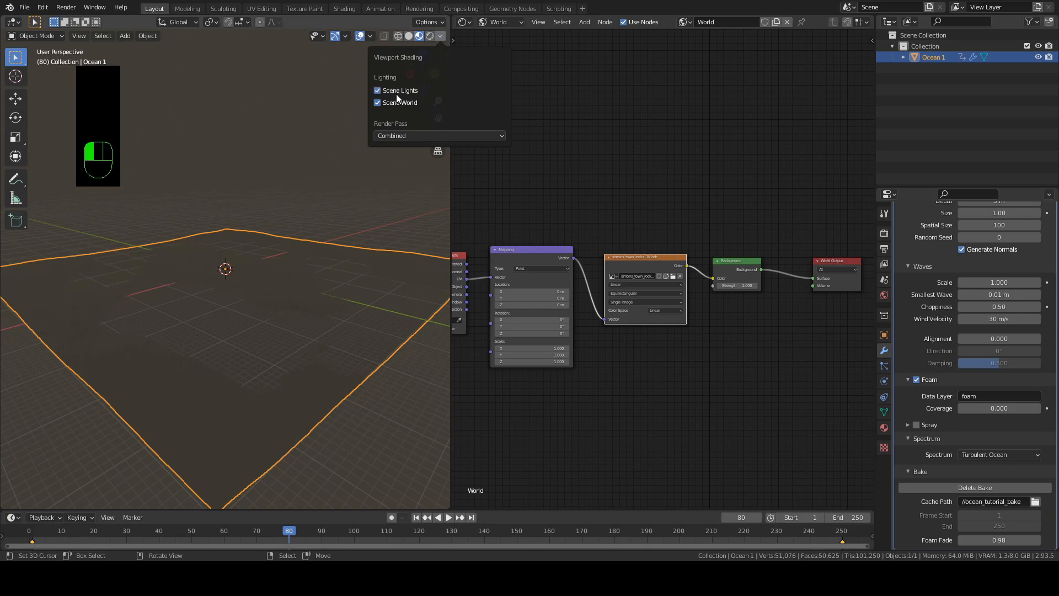
{"action": "left_click", "coordinate": [393, 102]}
{"action": "left_click", "coordinate": [393, 101]}
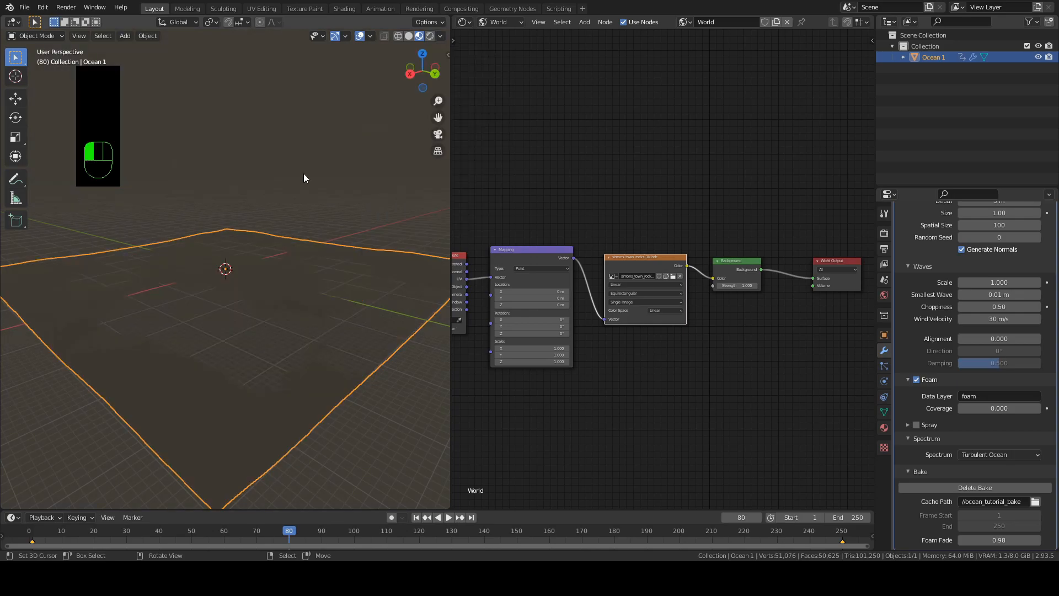
{"action": "middle_click_drag", "start_coordinate": [236, 223], "coordinate": [263, 221]}
{"action": "middle_click_drag", "start_coordinate": [272, 223], "coordinate": [242, 257]}
- Link the Texture Coordinate node's Generated output to the Mapping node's Vector input, replacing the UV link
{"action": "middle_click_drag", "start_coordinate": [670, 430], "coordinate": [703, 432]}
{"action": "left_click_drag", "start_coordinate": [496, 263], "coordinate": [521, 276]}
{"action": "middle_click_drag", "start_coordinate": [423, 356], "coordinate": [306, 295]}
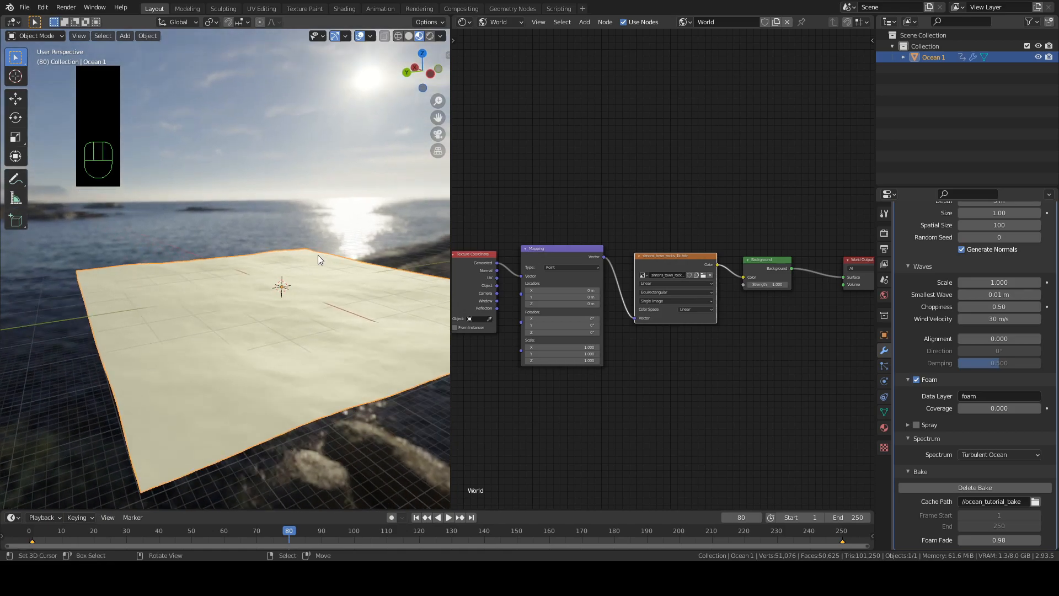
{"action": "middle_click_drag", "start_coordinate": [322, 388], "coordinate": [288, 371], "text": "shift"}
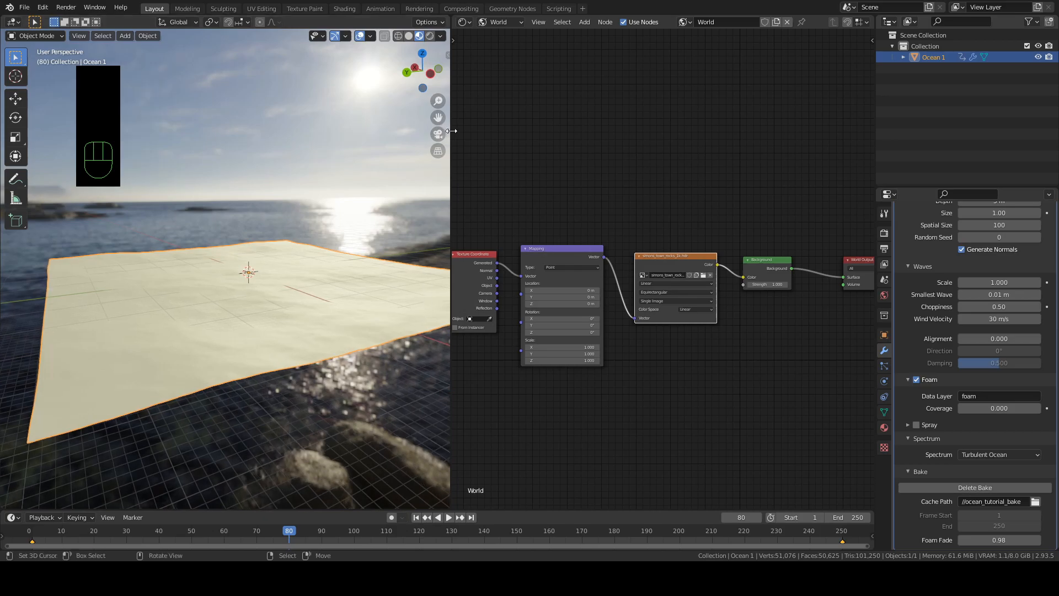
- Show the object's shader nodes and create a new material named Ocean for the ocean mesh
{"action": "left_click", "coordinate": [504, 25]}
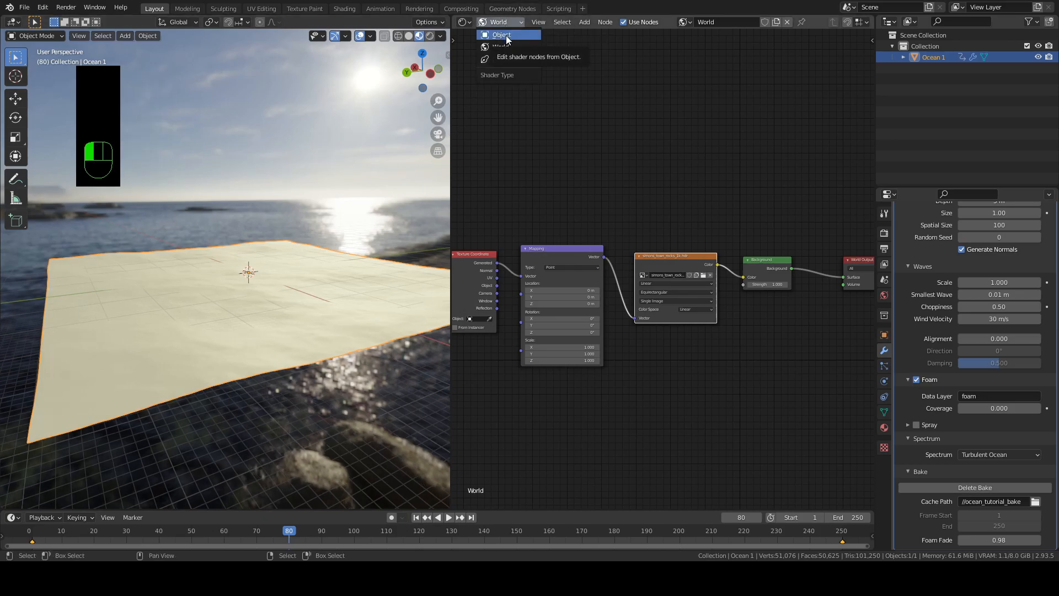
{"action": "left_click", "coordinate": [506, 36]}
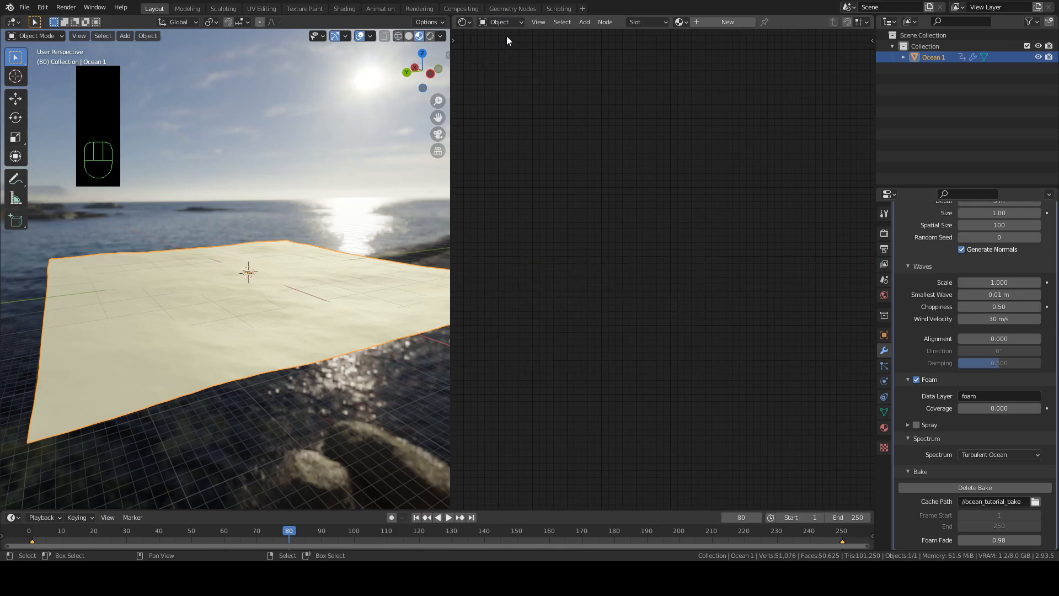
{"action": "left_click", "coordinate": [700, 23]}
{"action": "left_click", "coordinate": [786, 22]}
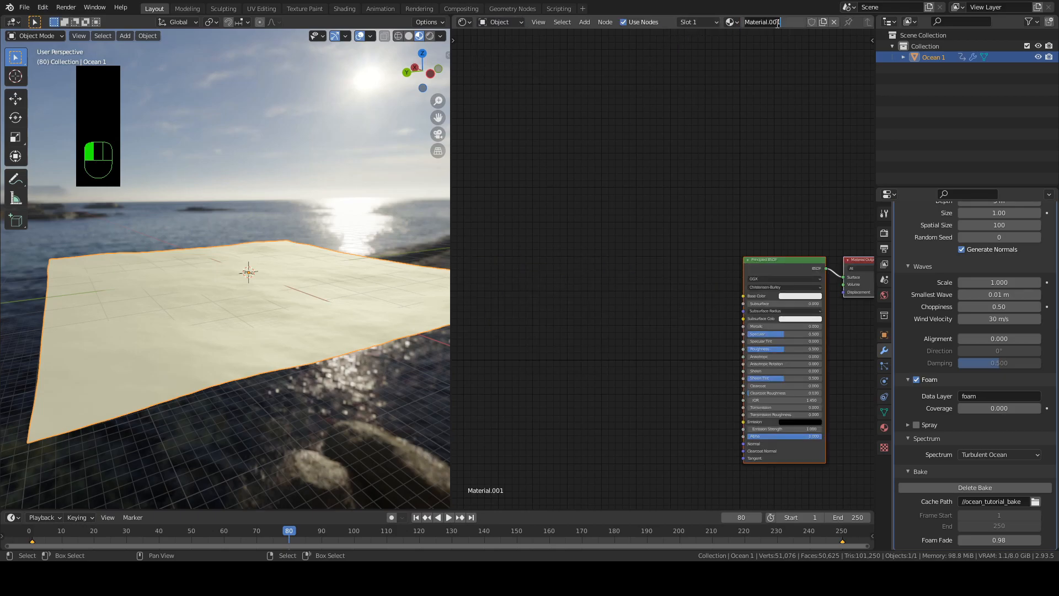
{"action": "type", "text": "Ocean"}
{"action": "key", "text": "Return"}
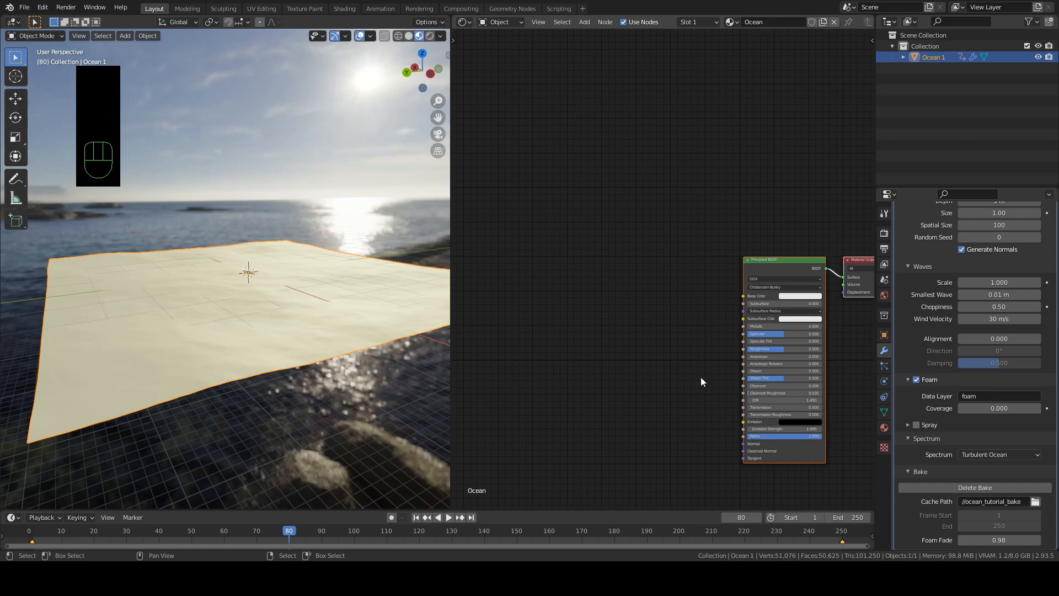
- Set the Principled BSDF's Base Color to black by lowering its value to 0
{"action": "middle_click_drag", "start_coordinate": [690, 350], "coordinate": [531, 241]}
{"action": "scroll", "coordinate": [580, 324], "scroll_direction": "up", "scroll_amount": 2}
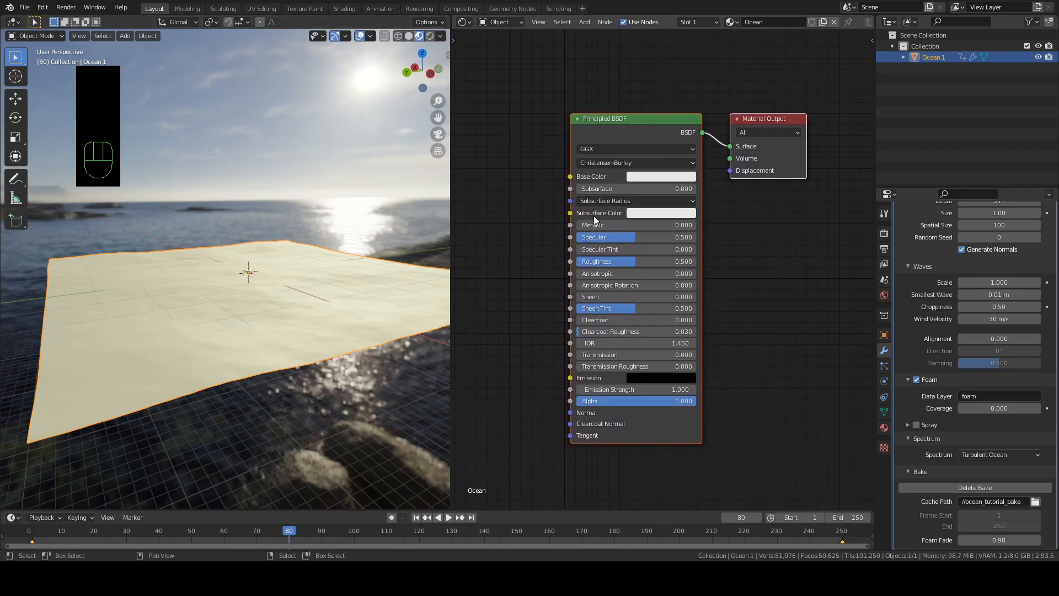
{"action": "left_click", "coordinate": [656, 178]}
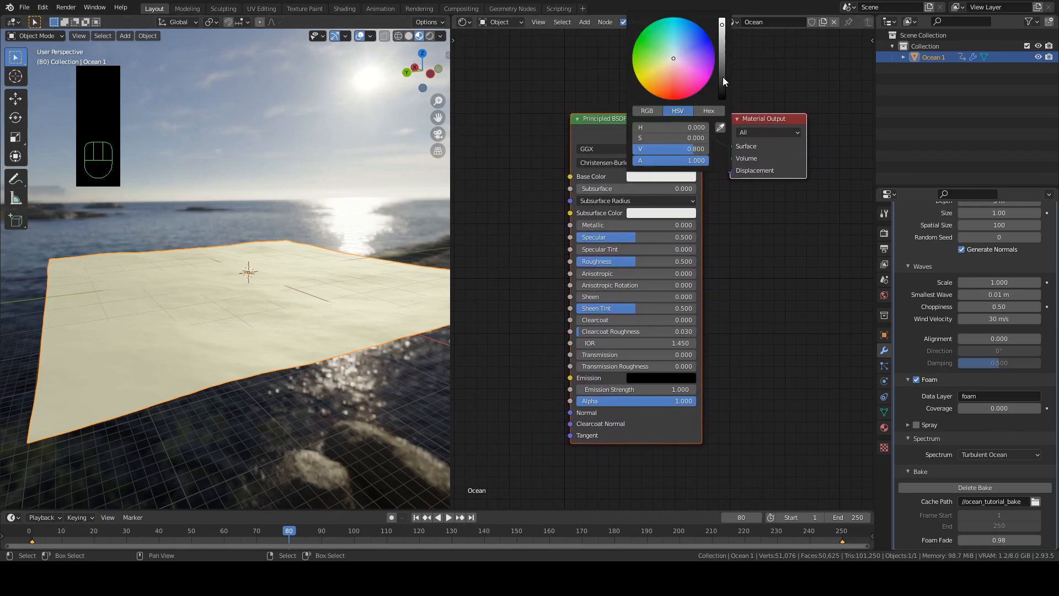
{"action": "left_click_drag", "start_coordinate": [723, 77], "coordinate": [722, 100]}
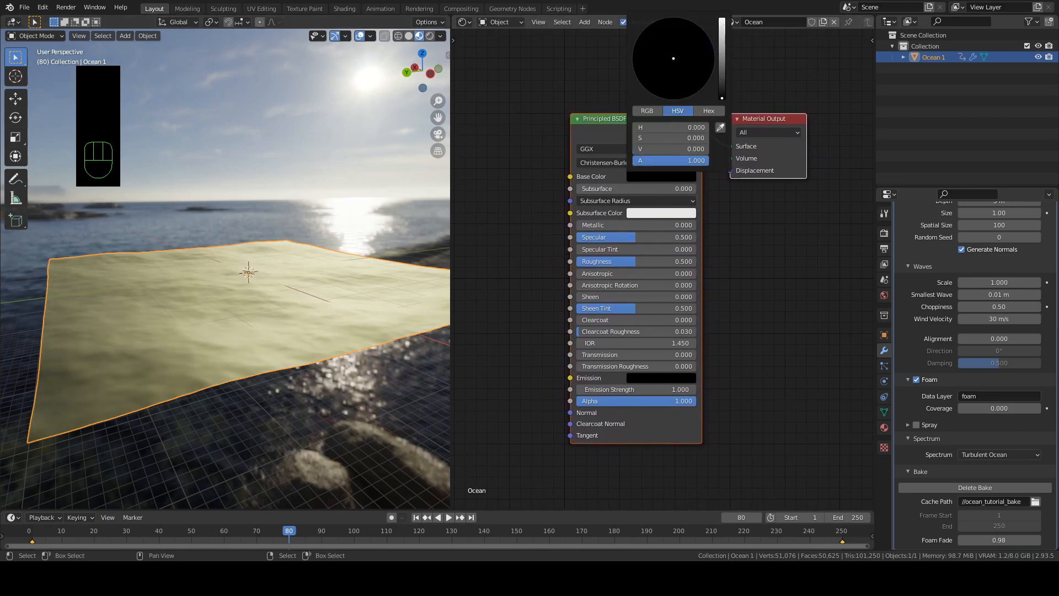
- Set the Principled BSDF's IOR to 1.333 and its Roughness to 0
{"action": "left_click", "coordinate": [612, 345]}
{"action": "type", "text": "1"}
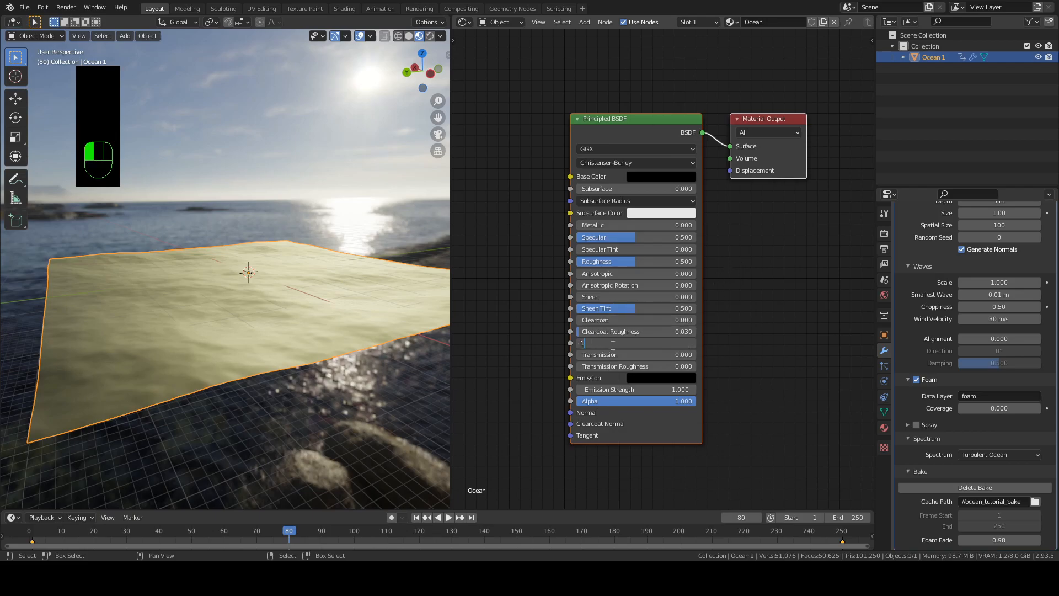
{"action": "type", "text": ".33"}
{"action": "key", "text": "Return"}
{"action": "left_click_drag", "start_coordinate": [629, 263], "coordinate": [563, 262]}
{"action": "mouse_move", "coordinate": [326, 323]}
{"action": "middle_mouse_down"}
{"action": "mouse_move", "coordinate": [326, 351]}
{"action": "mouse_move", "coordinate": [322, 336]}
{"action": "middle_mouse_up"}
- Move the water's Principled BSDF node up and away from the Material Output to make room for more nodes
{"action": "middle_click_drag", "start_coordinate": [531, 309], "coordinate": [537, 342]}
{"action": "left_click", "coordinate": [655, 160]}
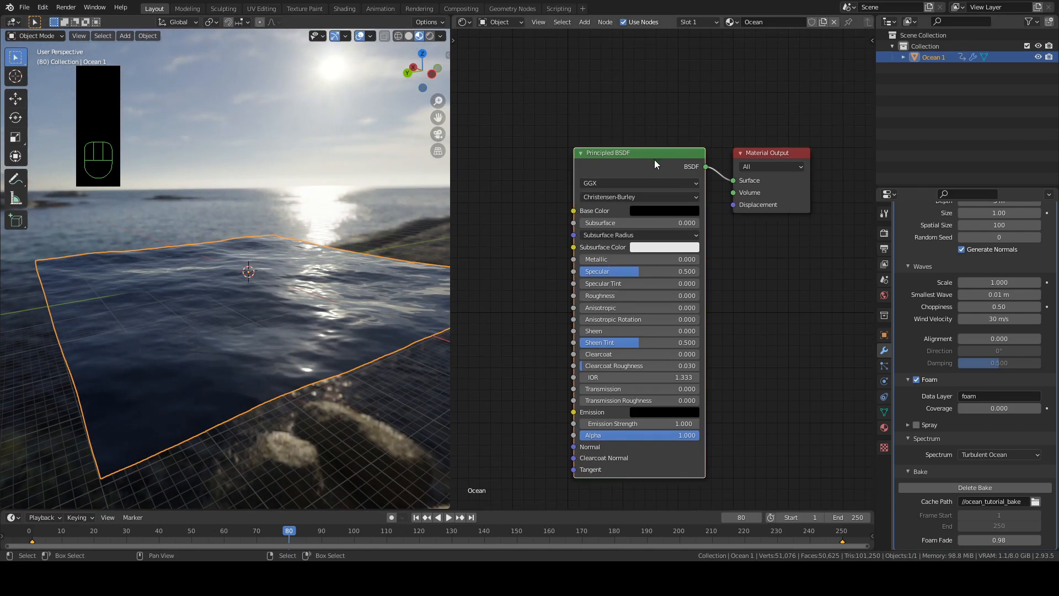
{"action": "scroll", "coordinate": [662, 259], "scroll_direction": "down", "scroll_amount": 2}
{"action": "key", "text": "g"}
{"action": "left_click", "coordinate": [616, 209]}
- Add a second Principled BSDF node and place it directly below the first one
{"action": "middle_click_drag", "start_coordinate": [617, 239], "coordinate": [686, 200]}
{"action": "key", "text": "shift+a"}
{"action": "left_click", "coordinate": [685, 199]}
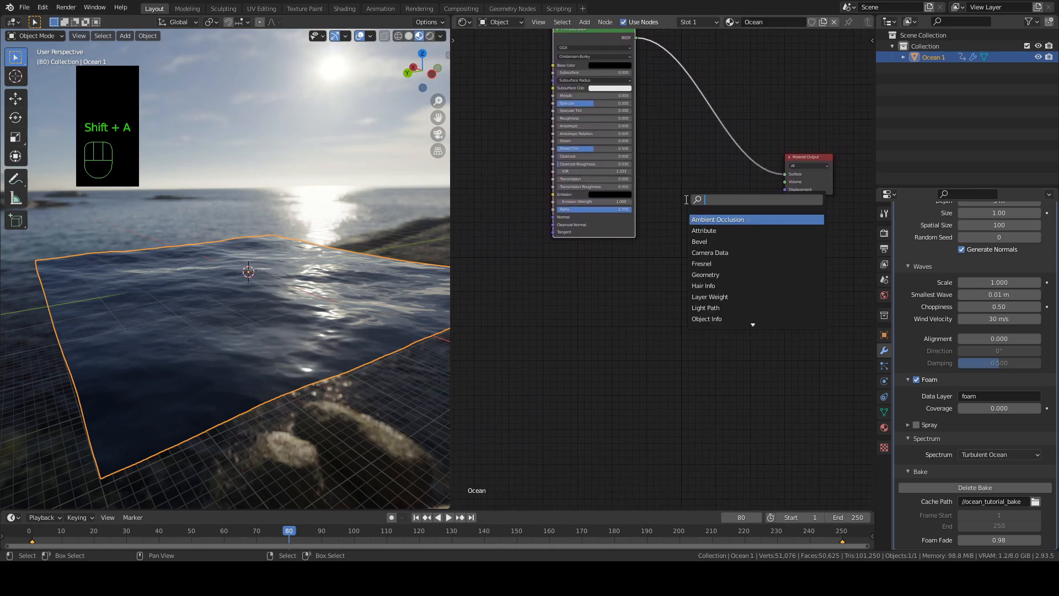
{"action": "type", "text": "principled"}
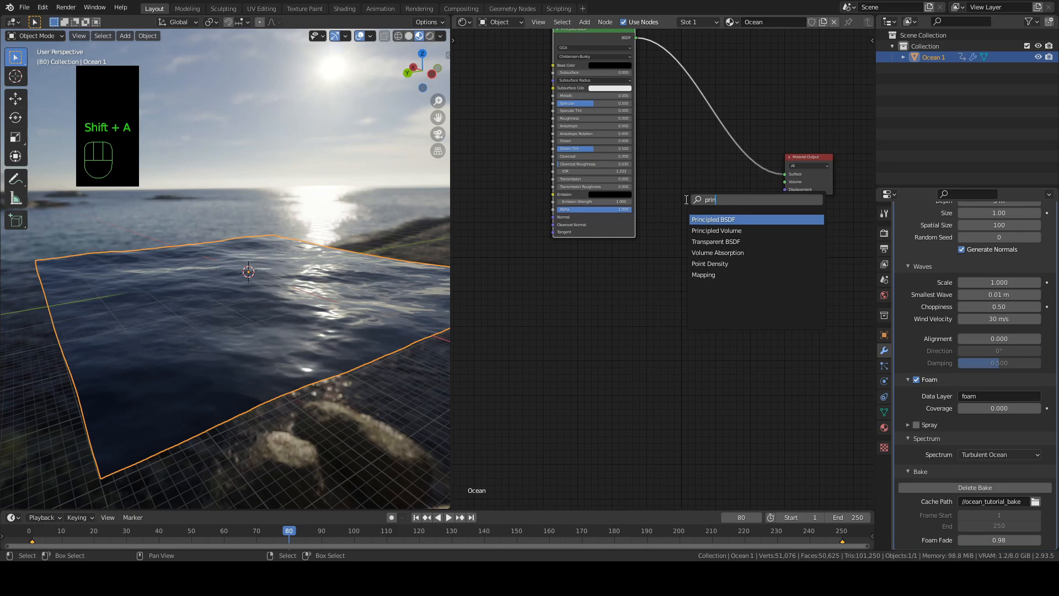
{"action": "key", "text": "Return"}
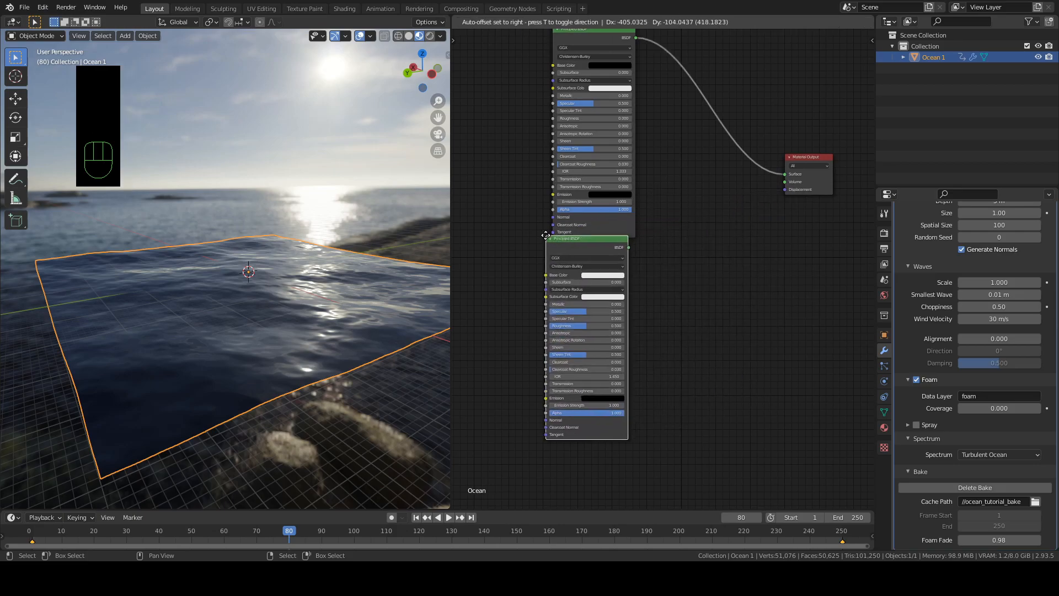
{"action": "left_click", "coordinate": [554, 241]}
{"action": "middle_click_drag", "start_coordinate": [703, 236], "coordinate": [653, 253]}
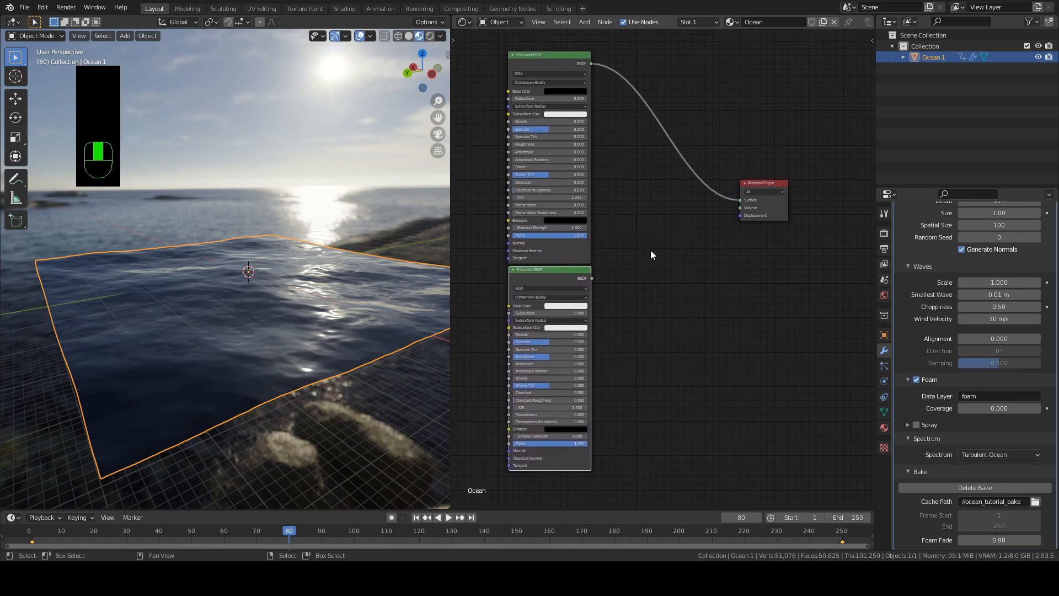
- Insert a Mix Shader between the first Principled BSDF and the Material Output, and link the second Principled BSDF into its lower Shader input
{"action": "key", "text": "shift+a"}
{"action": "left_click", "coordinate": [647, 233]}
{"action": "type", "text": "mi"}
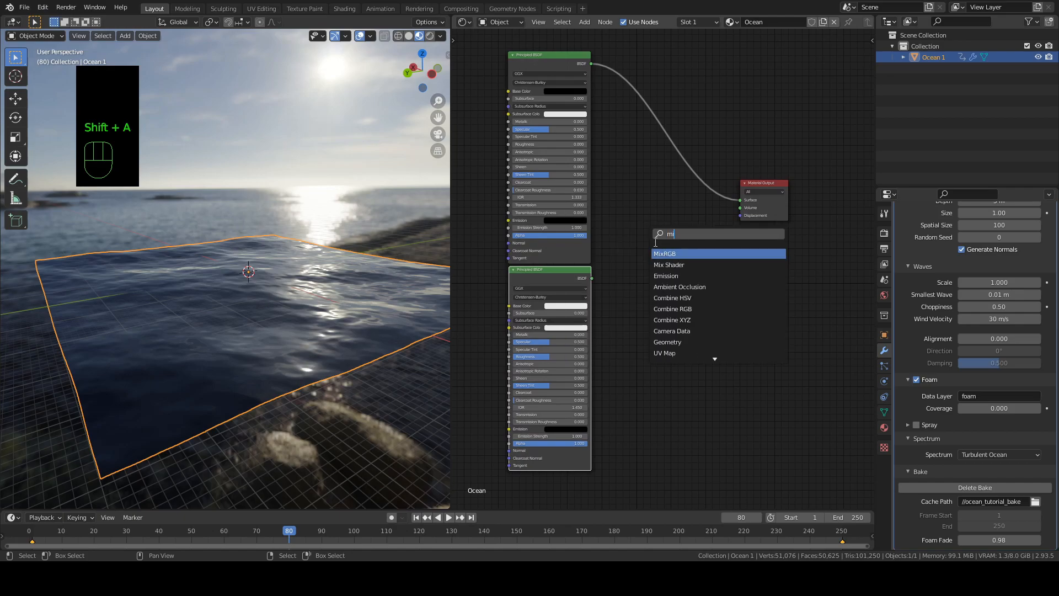
{"action": "left_click", "coordinate": [658, 265]}
{"action": "left_click", "coordinate": [673, 186]}
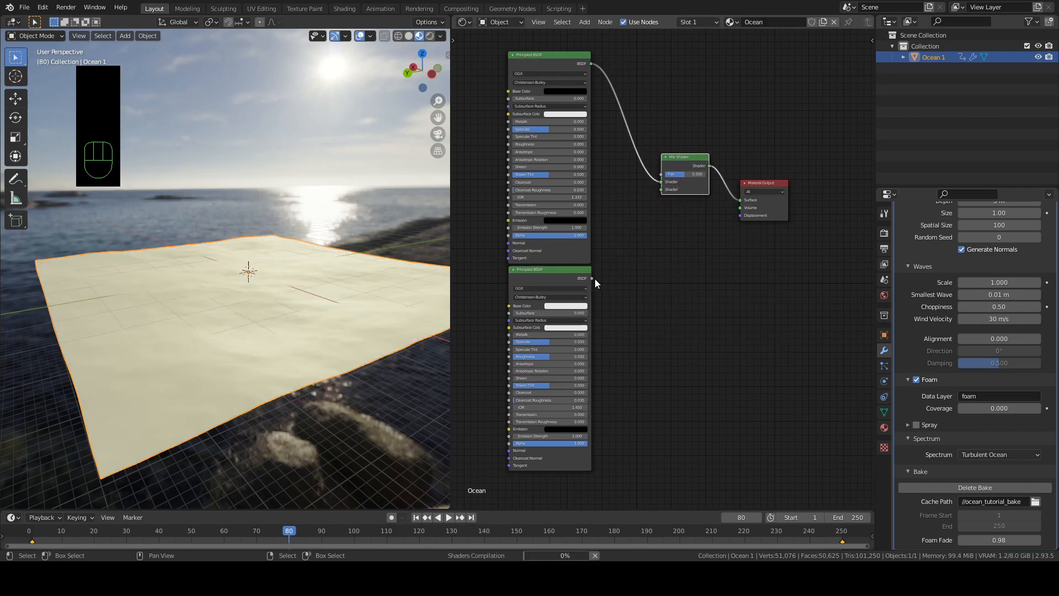
{"action": "left_click_drag", "start_coordinate": [592, 278], "coordinate": [660, 191]}
- Add an Image Texture node above the first Principled BSDF and load the baked 250-frame foam image sequence starting with foam_0001.exr
{"action": "middle_click_drag", "start_coordinate": [640, 337], "coordinate": [680, 312]}
{"action": "middle_click_drag", "start_coordinate": [682, 250], "coordinate": [689, 373]}
{"action": "middle_click_drag", "start_coordinate": [661, 114], "coordinate": [670, 201]}
{"action": "middle_click_drag", "start_coordinate": [632, 137], "coordinate": [632, 187]}
{"action": "key", "text": "shift+a"}
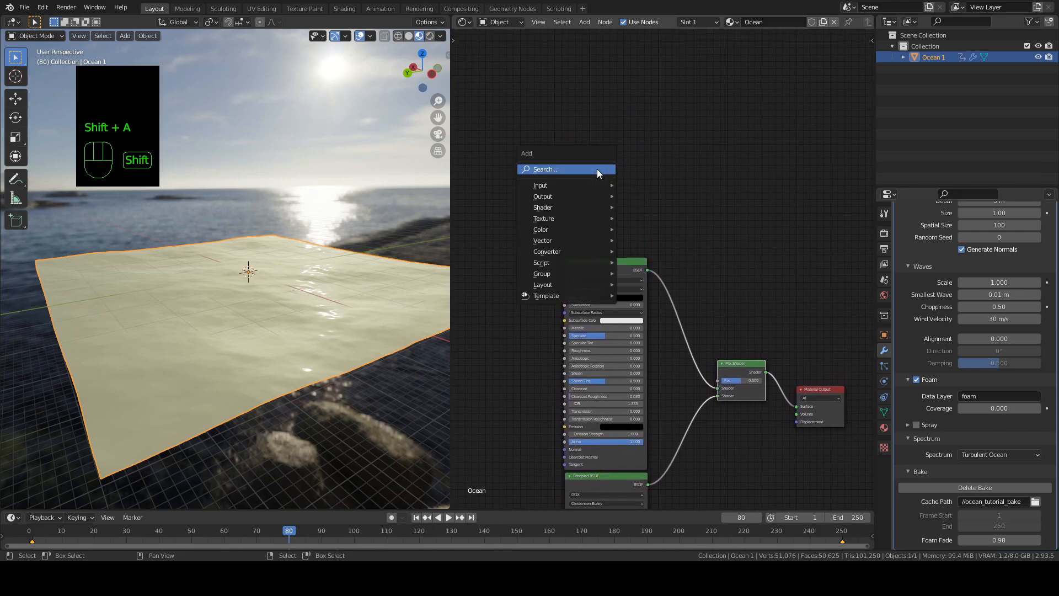
{"action": "type", "text": "im"}
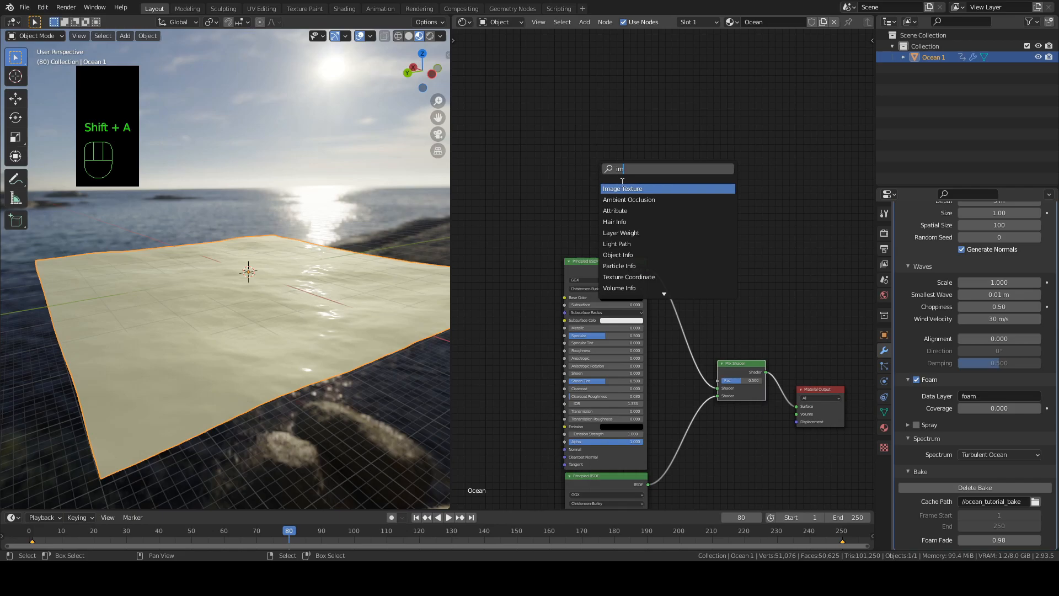
{"action": "left_click", "coordinate": [625, 188]}
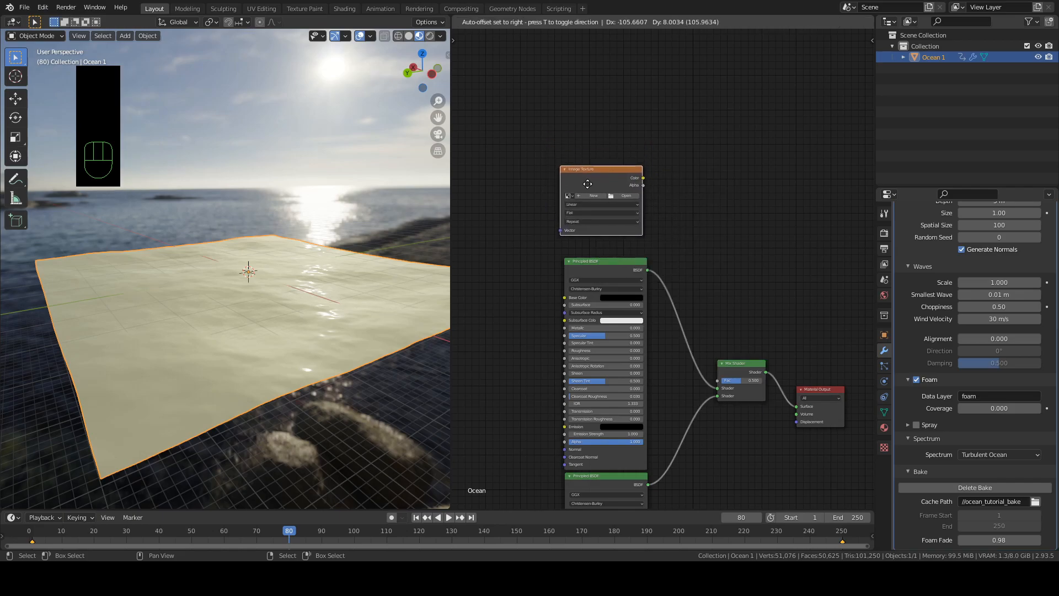
{"action": "left_click", "coordinate": [610, 196]}
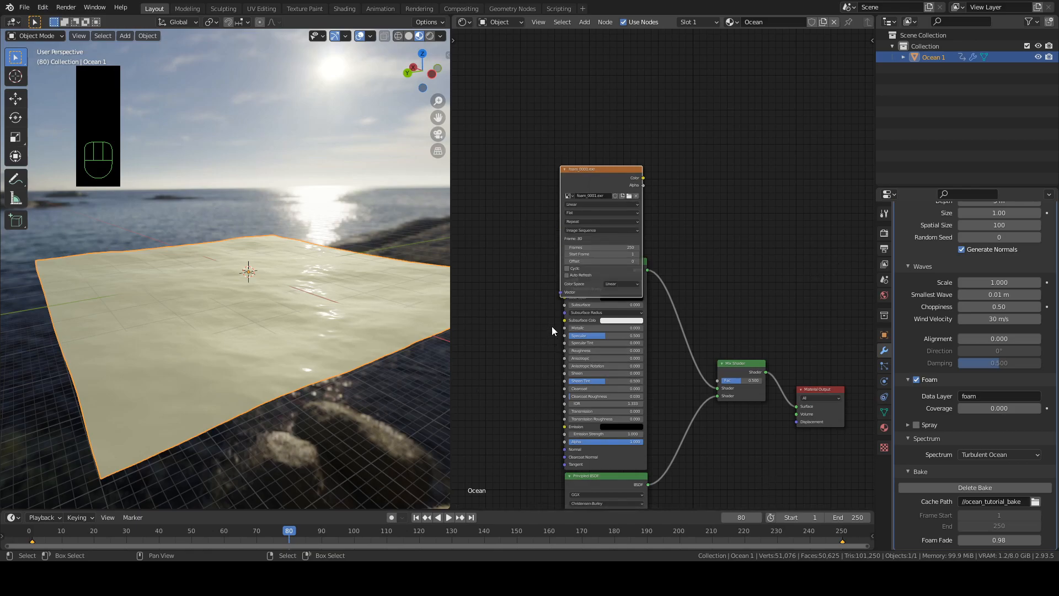
- Move the foam image node clear above the Principled BSDF and link its Color to the Mix Shader's Fac
{"action": "middle_click_drag", "start_coordinate": [683, 256], "coordinate": [673, 298]}
{"action": "key", "text": "g"}
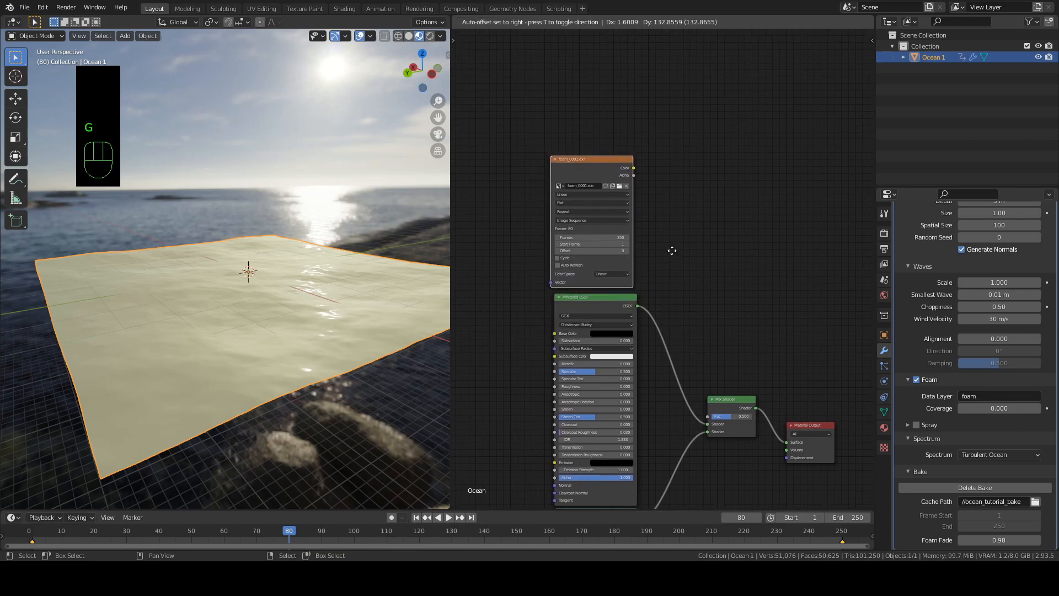
{"action": "left_click", "coordinate": [672, 250]}
{"action": "mouse_move", "coordinate": [633, 167]}
{"action": "left_mouse_down"}
{"action": "mouse_move", "coordinate": [677, 227]}
{"action": "mouse_move", "coordinate": [692, 388]}
{"action": "mouse_move", "coordinate": [707, 417]}
{"action": "left_mouse_up"}
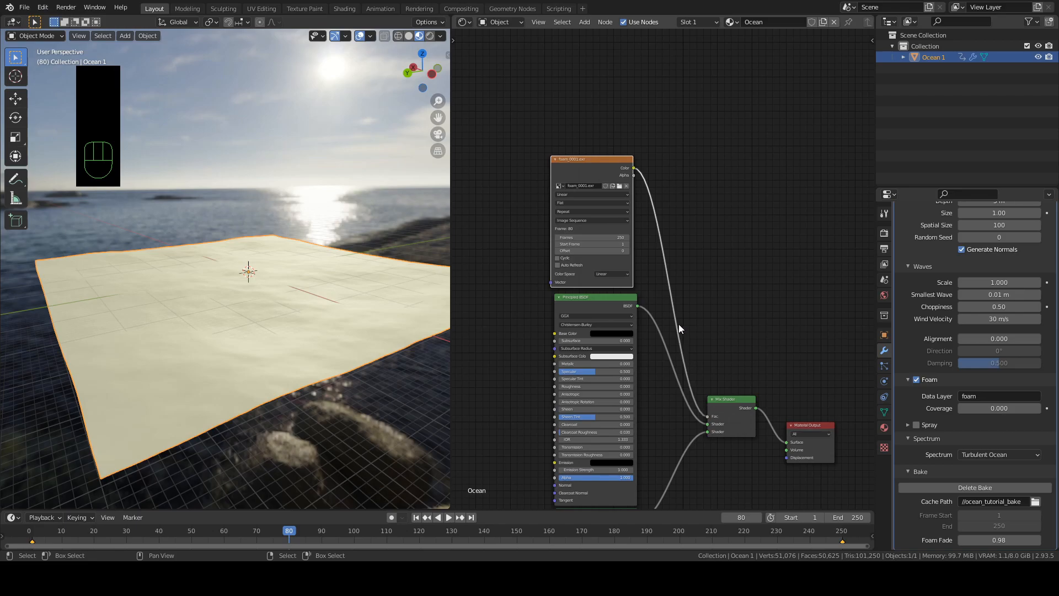
- Enable Auto Refresh on the foam_0001.exr image sequence
{"action": "scroll", "coordinate": [678, 314], "scroll_direction": "up", "scroll_amount": 2}
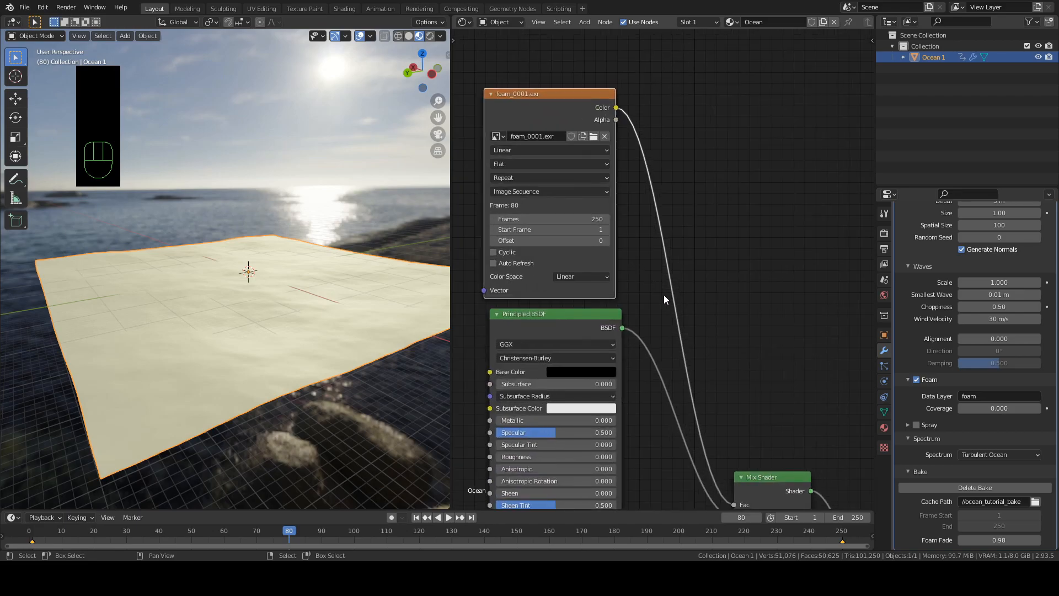
{"action": "left_click", "coordinate": [493, 263]}
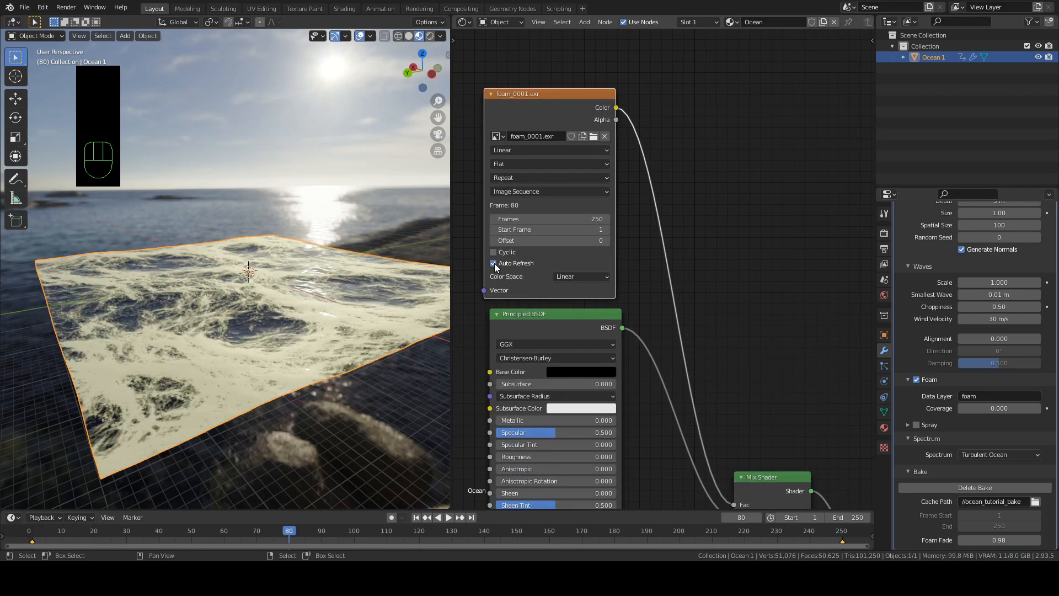
{"action": "middle_click_drag", "start_coordinate": [623, 261], "coordinate": [645, 277]}
- Play the animation briefly, step forward two frames and jump to frame 136 to check the animated foam
{"action": "middle_click_drag", "start_coordinate": [335, 432], "coordinate": [318, 395]}
{"action": "key", "text": "alt+a"}
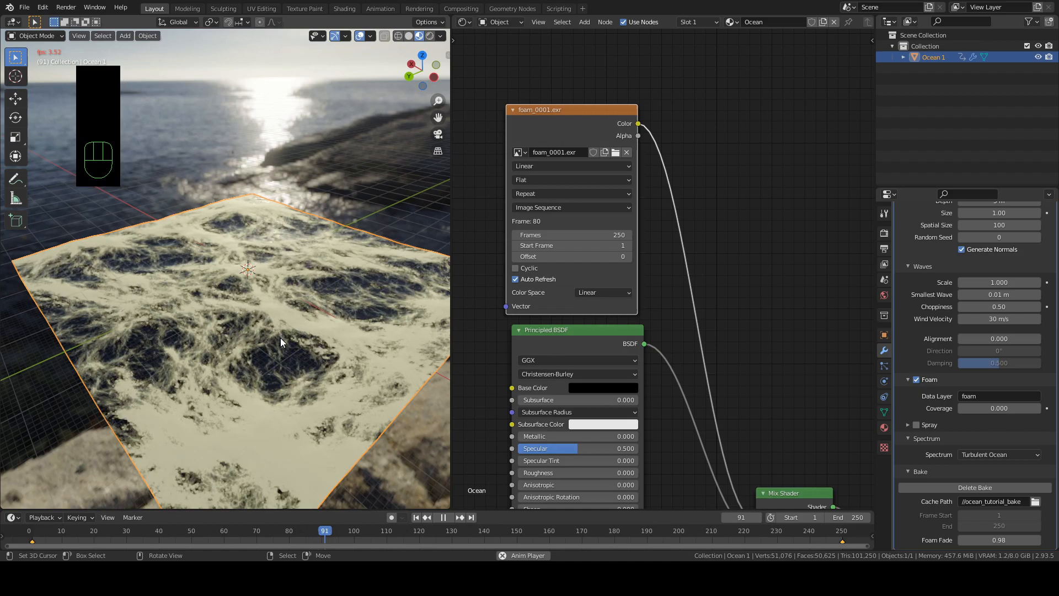
{"action": "key", "text": "alt+a"}
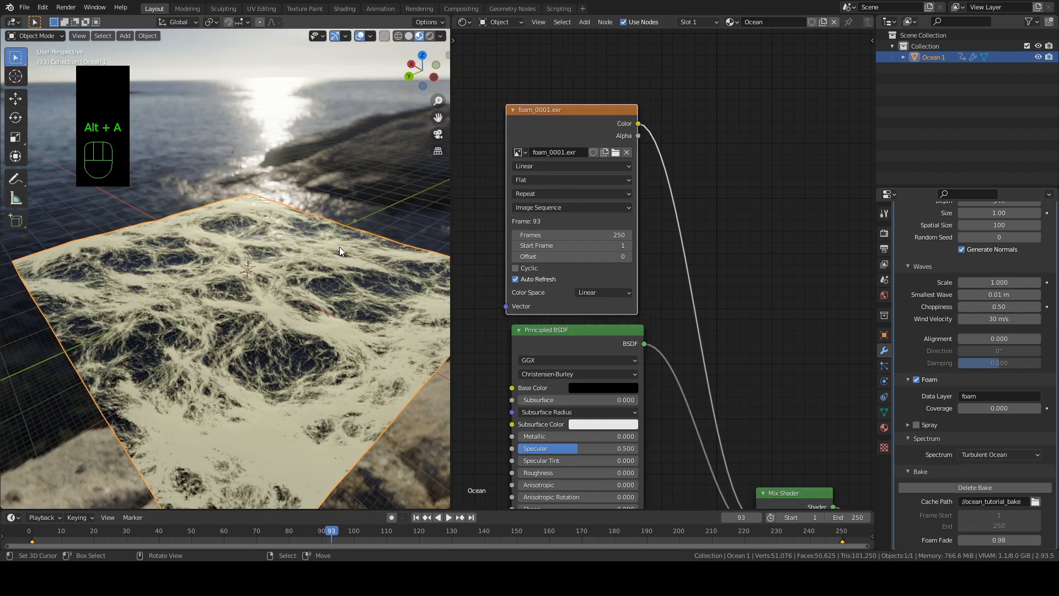
{"action": "key", "text": "Right"}
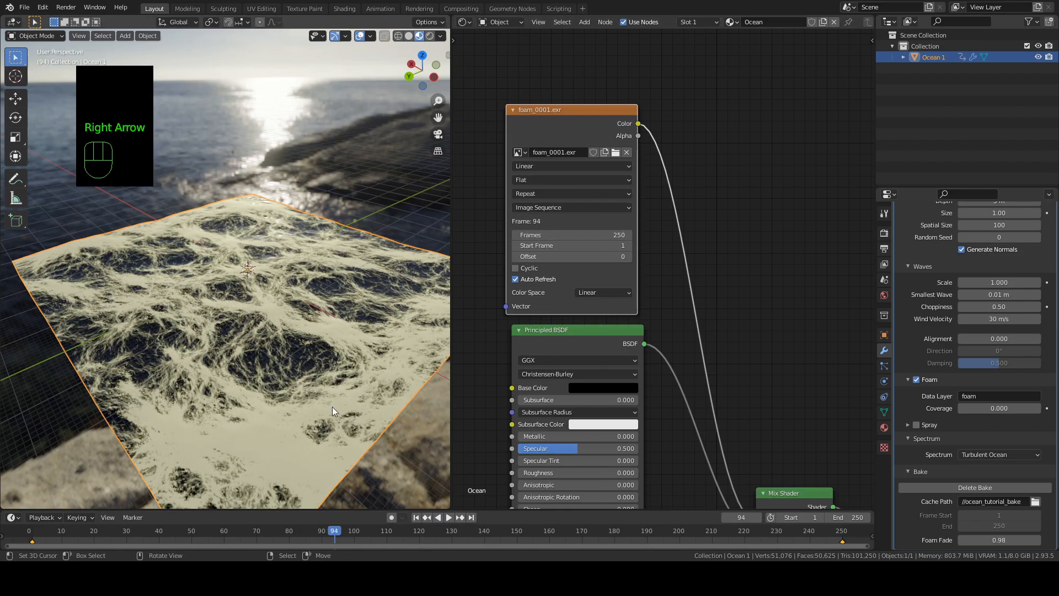
{"action": "key", "text": "Right"}
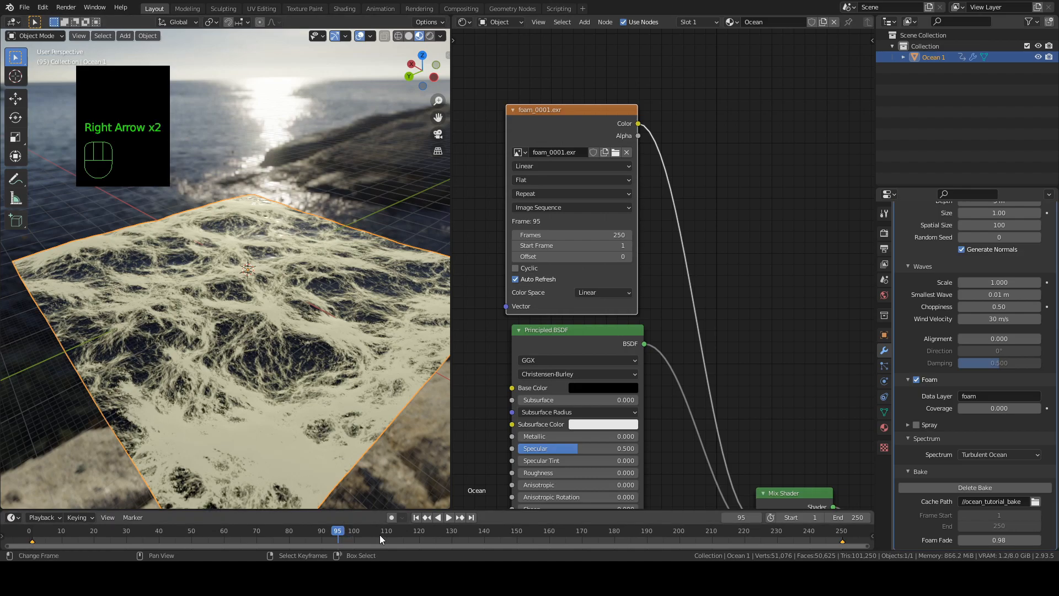
{"action": "left_click", "coordinate": [470, 536]}
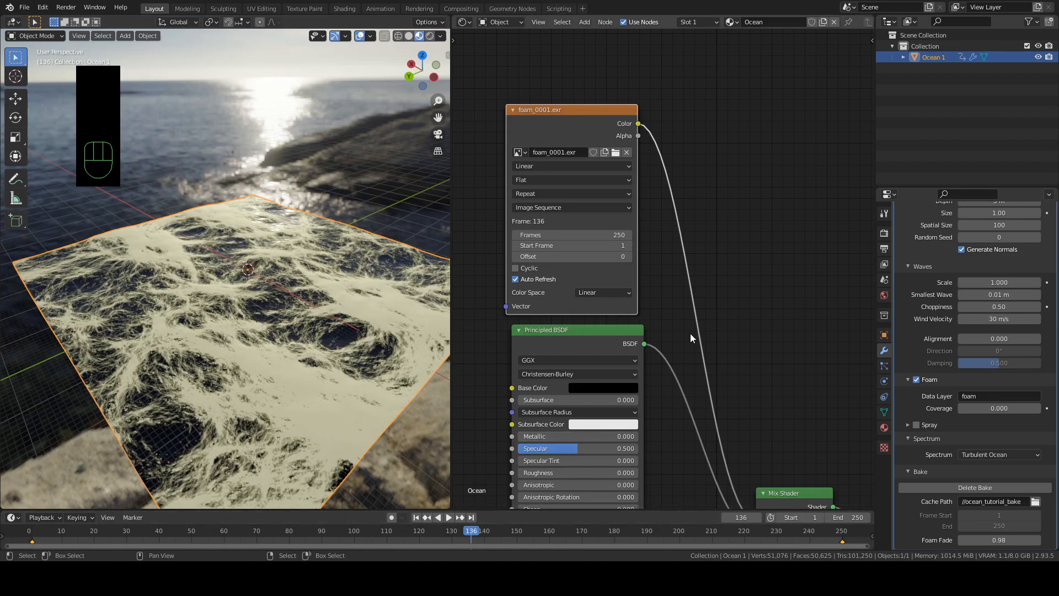
- Insert a ColorRamp node on the link between the foam image's Color and the Mix Shader's Fac, and adjust its placement
{"action": "middle_click_drag", "start_coordinate": [685, 338], "coordinate": [608, 289]}
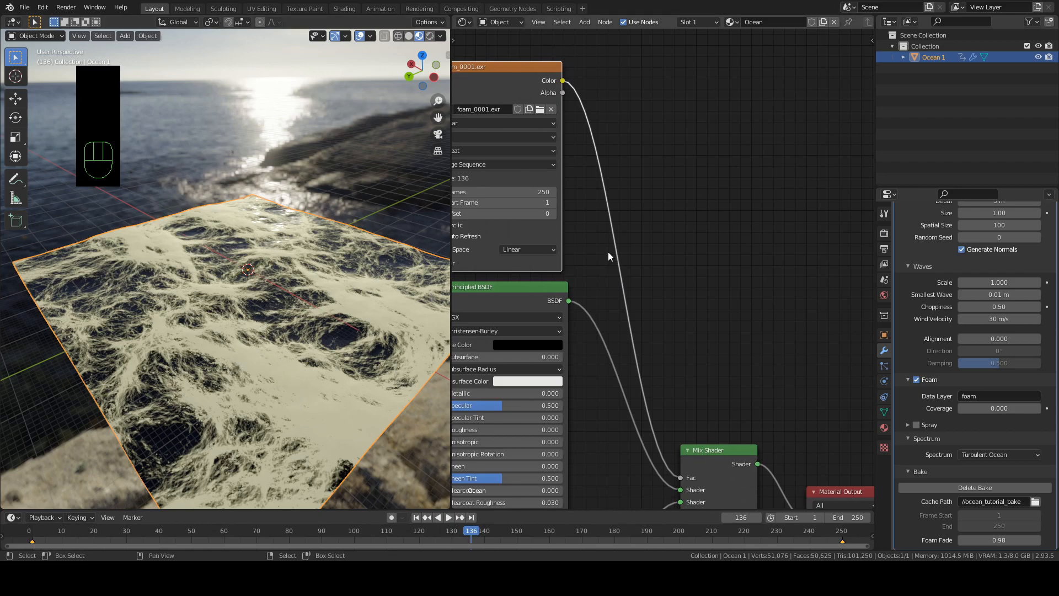
{"action": "key", "text": "shift+a"}
{"action": "type", "text": "color"}
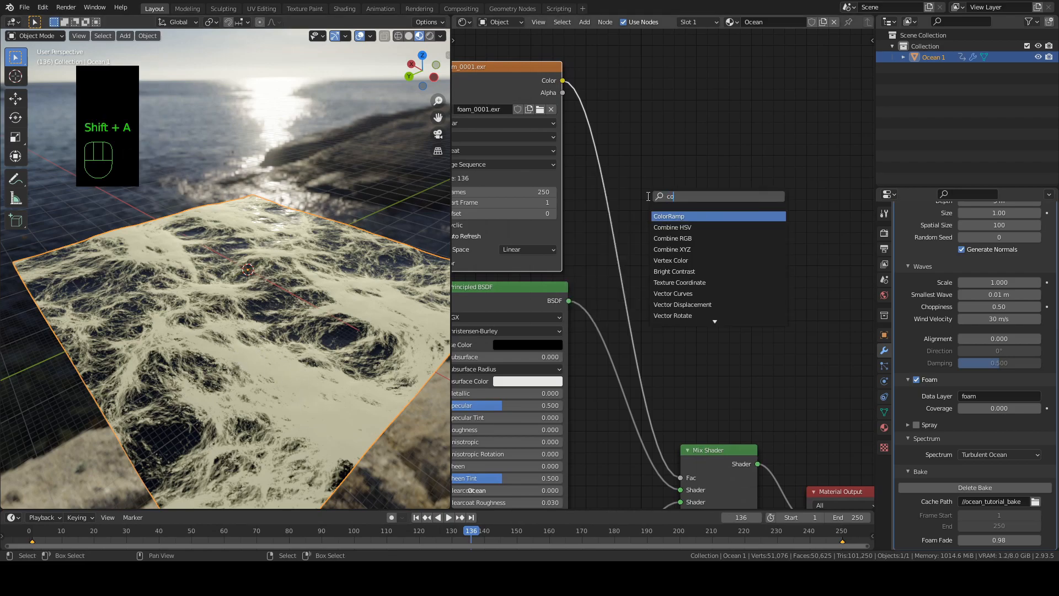
{"action": "key", "text": "Return"}
{"action": "left_click", "coordinate": [625, 208]}
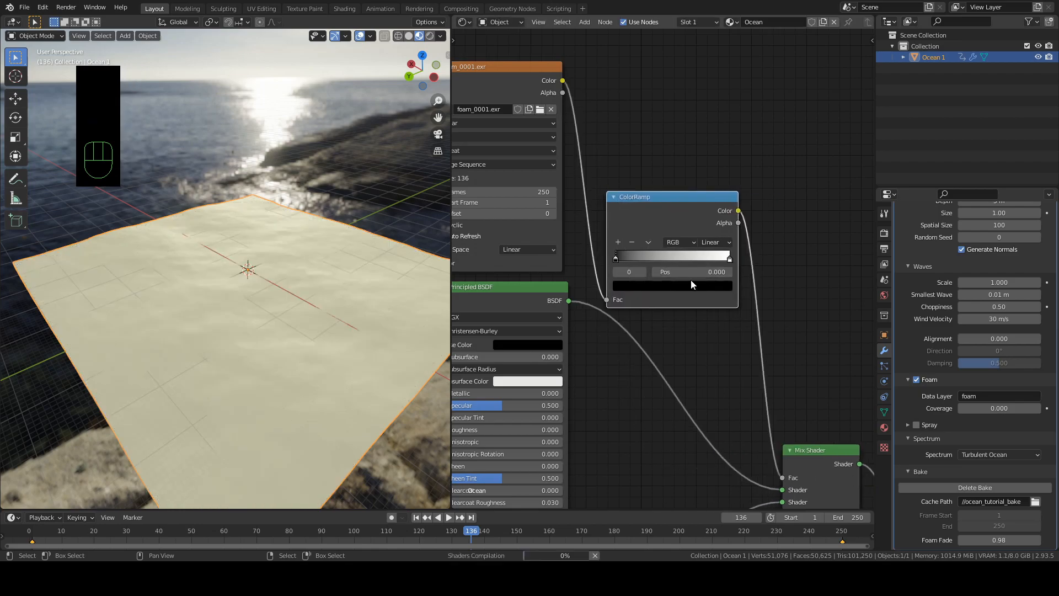
{"action": "left_click", "coordinate": [671, 220]}
{"action": "key", "text": "g"}
{"action": "left_click", "coordinate": [689, 207]}
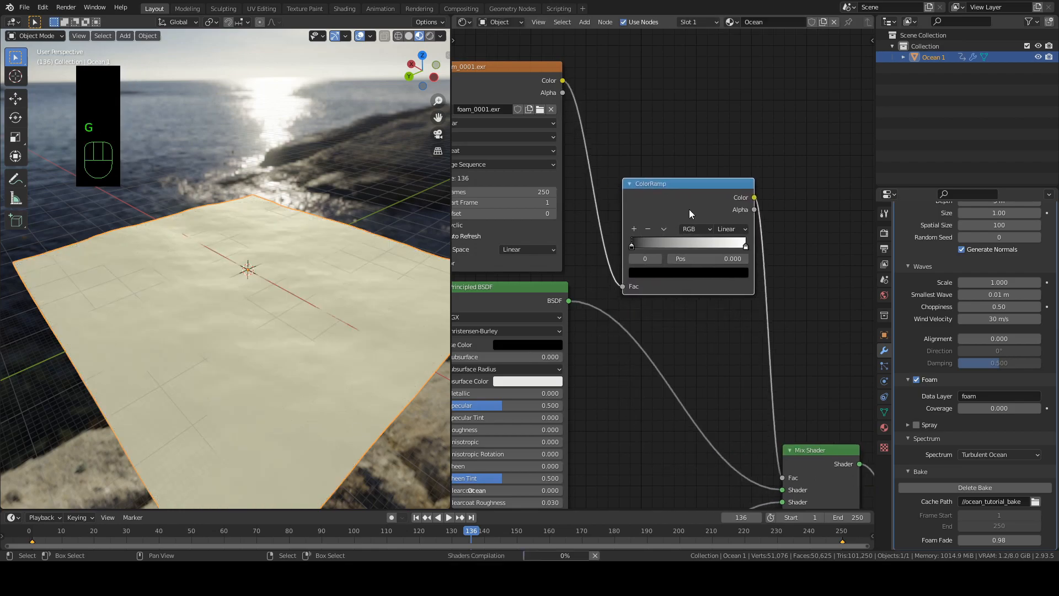
- Set the ColorRamp to B-Spline interpolation, move the black stop to about three quarters of the ramp and the white stop to 0.991
{"action": "scroll", "coordinate": [691, 323], "scroll_direction": "up", "scroll_amount": 1}
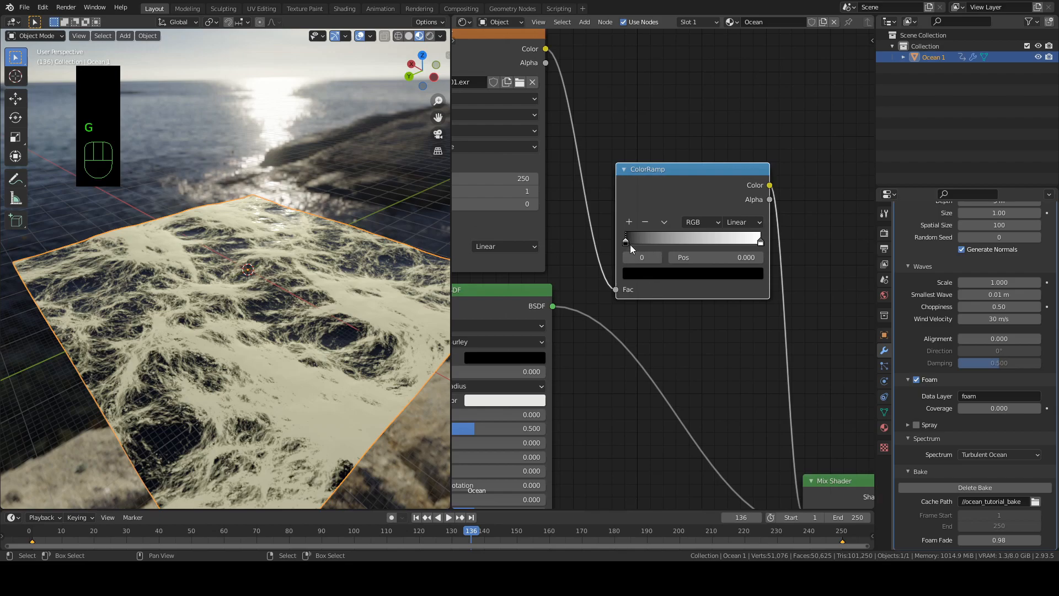
{"action": "left_click", "coordinate": [732, 222]}
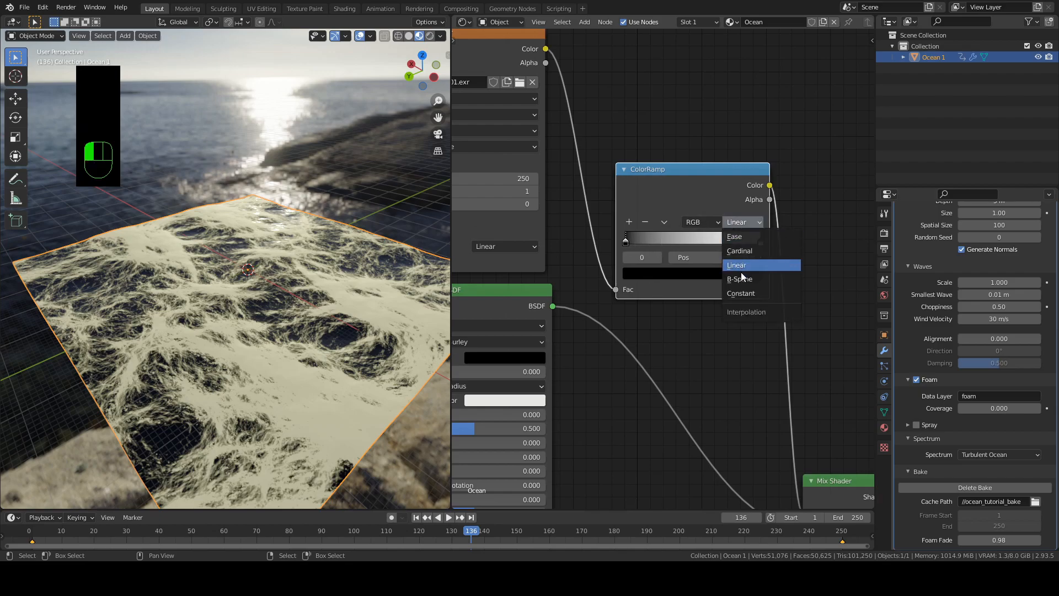
{"action": "left_click", "coordinate": [756, 264]}
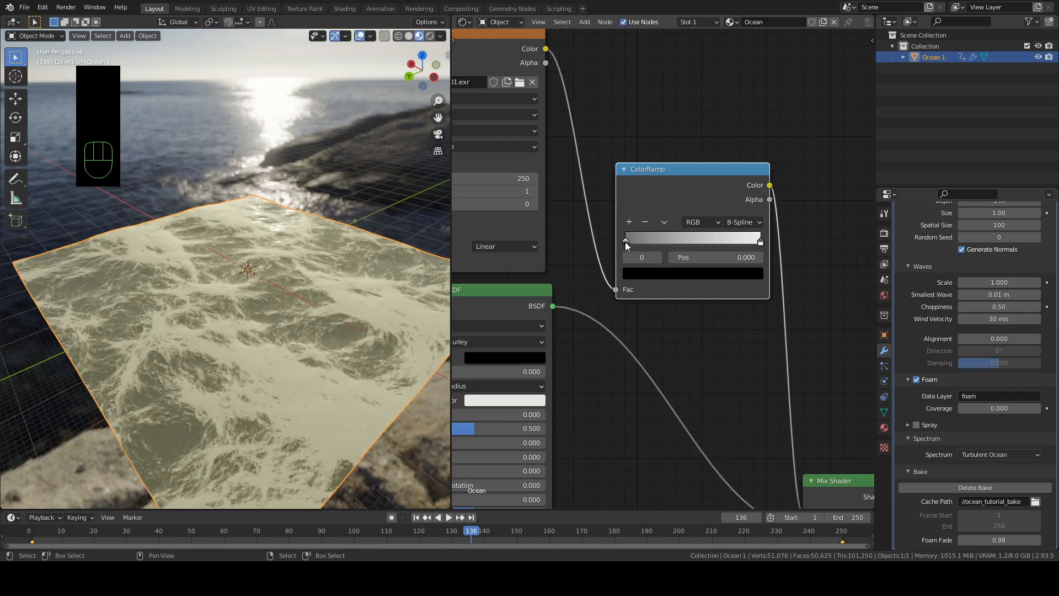
{"action": "mouse_move", "coordinate": [626, 246]}
{"action": "left_mouse_down"}
{"action": "mouse_move", "coordinate": [755, 246]}
{"action": "mouse_move", "coordinate": [618, 246]}
{"action": "left_mouse_up"}
{"action": "mouse_move", "coordinate": [762, 240]}
{"action": "left_mouse_down"}
{"action": "mouse_move", "coordinate": [672, 246]}
{"action": "mouse_move", "coordinate": [748, 245]}
{"action": "left_mouse_up"}
{"action": "left_click_drag", "start_coordinate": [627, 247], "coordinate": [678, 240]}
{"action": "left_click", "coordinate": [737, 241]}
{"action": "mouse_move", "coordinate": [760, 242]}
{"action": "left_mouse_down"}
{"action": "mouse_move", "coordinate": [739, 243]}
{"action": "mouse_move", "coordinate": [760, 246]}
{"action": "left_mouse_up"}
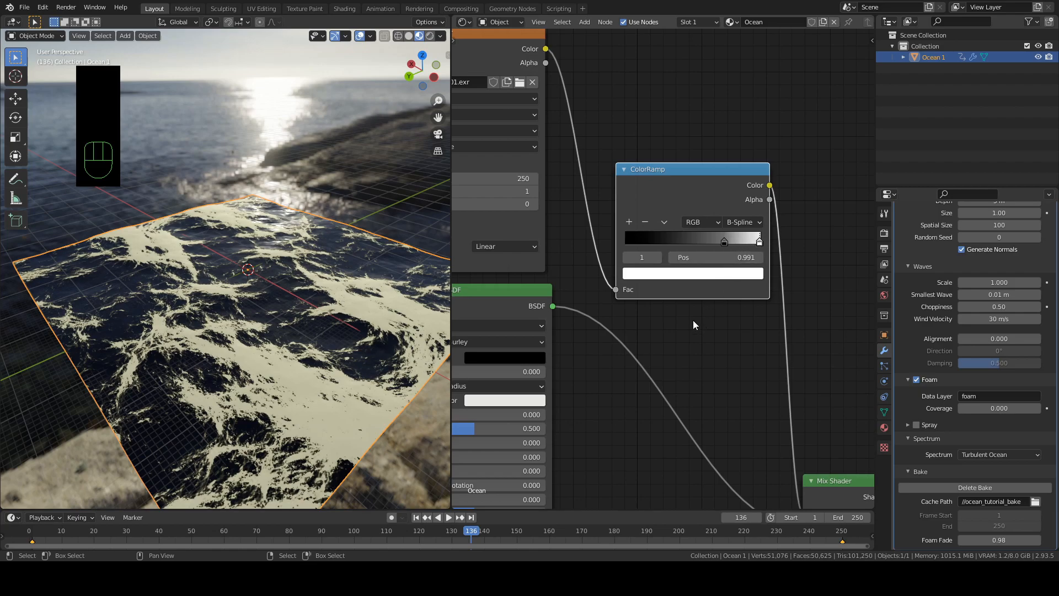
- Add an Image Texture node beside the two Principled BSDFs and load the baked 250-frame normal image sequence starting with normal_0001.exr
{"action": "scroll", "coordinate": [331, 327], "scroll_direction": "down", "scroll_amount": 5}
{"action": "scroll", "coordinate": [328, 328], "scroll_direction": "up", "scroll_amount": 2}
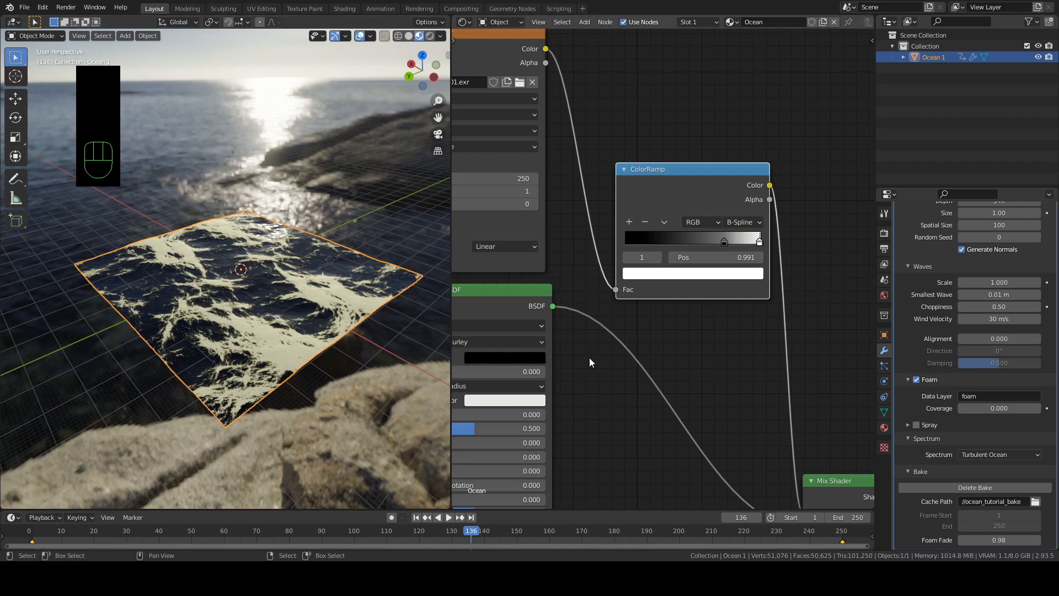
{"action": "scroll", "coordinate": [610, 346], "scroll_direction": "down", "scroll_amount": 3}
{"action": "middle_click_drag", "start_coordinate": [487, 350], "coordinate": [536, 223]}
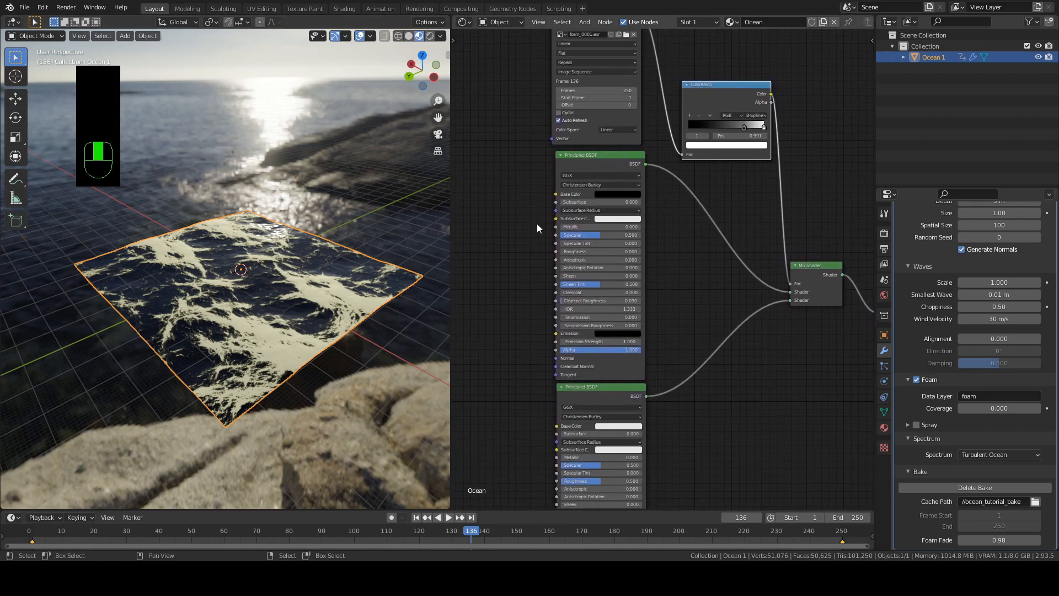
{"action": "scroll", "coordinate": [527, 276], "scroll_direction": "down", "scroll_amount": 3}
{"action": "middle_click_drag", "start_coordinate": [530, 276], "coordinate": [598, 282]}
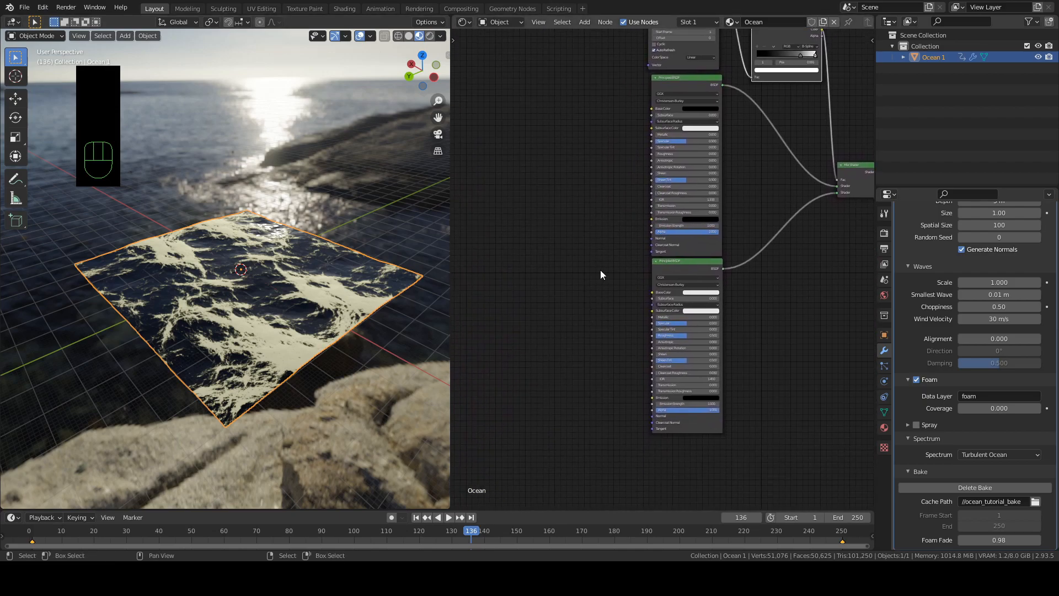
{"action": "key", "text": "shift+a"}
{"action": "left_click", "coordinate": [540, 243]}
{"action": "type", "text": "im"}
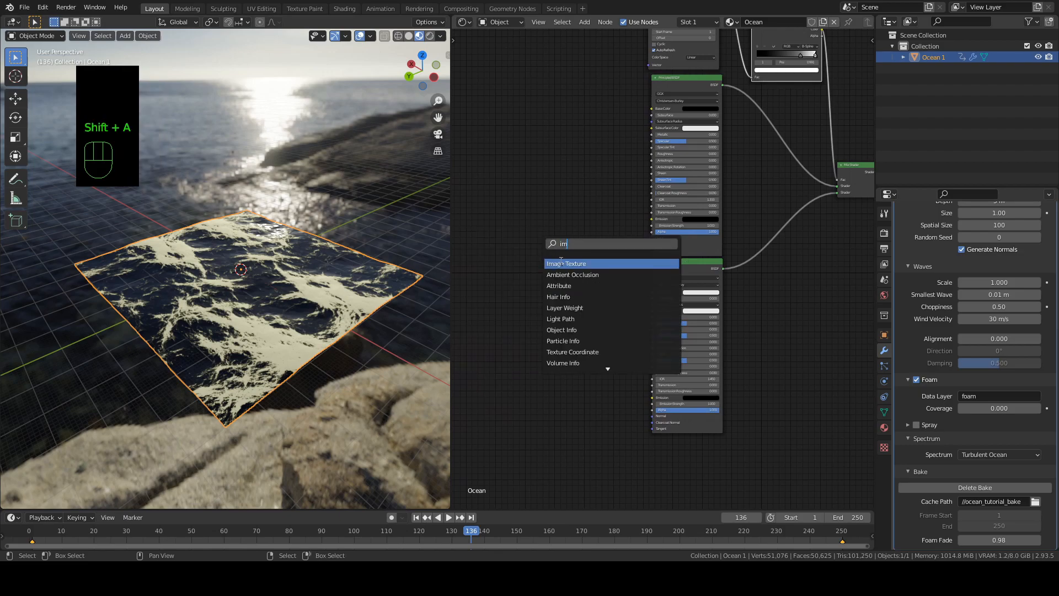
{"action": "left_click", "coordinate": [561, 263]}
{"action": "left_click", "coordinate": [537, 242]}
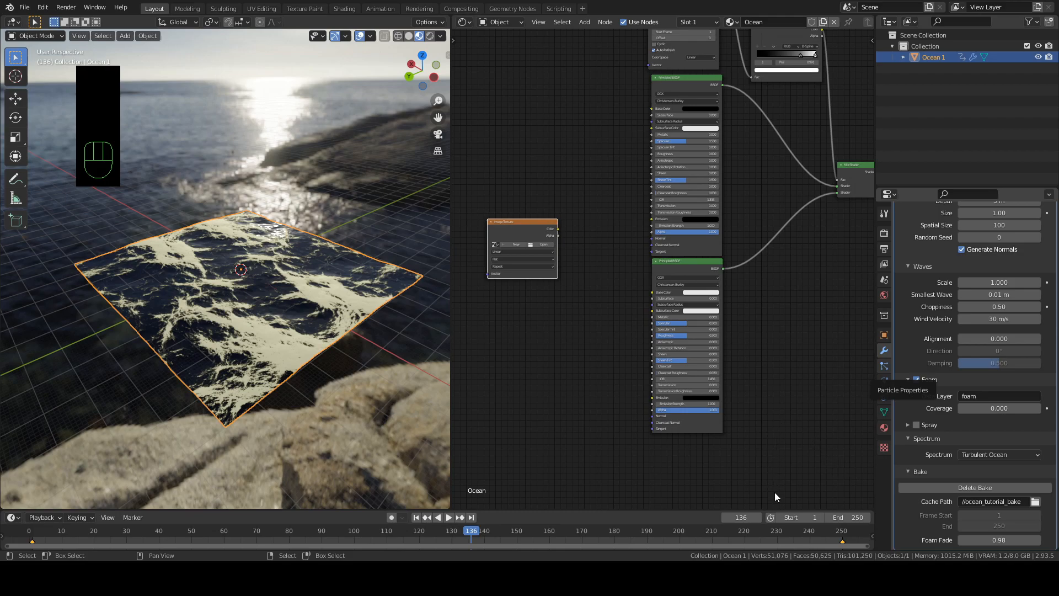
{"action": "scroll", "coordinate": [567, 332], "scroll_direction": "up", "scroll_amount": 2}
{"action": "middle_click_drag", "start_coordinate": [558, 326], "coordinate": [632, 323]}
{"action": "scroll", "coordinate": [631, 295], "scroll_direction": "down", "scroll_amount": 3}
{"action": "middle_click_drag", "start_coordinate": [603, 214], "coordinate": [588, 259]}
- Preview the normal image on the ocean by temporarily linking its Color to the first Principled BSDF's Base Color, and unlink it after inspection
{"action": "left_click_drag", "start_coordinate": [582, 264], "coordinate": [691, 125]}
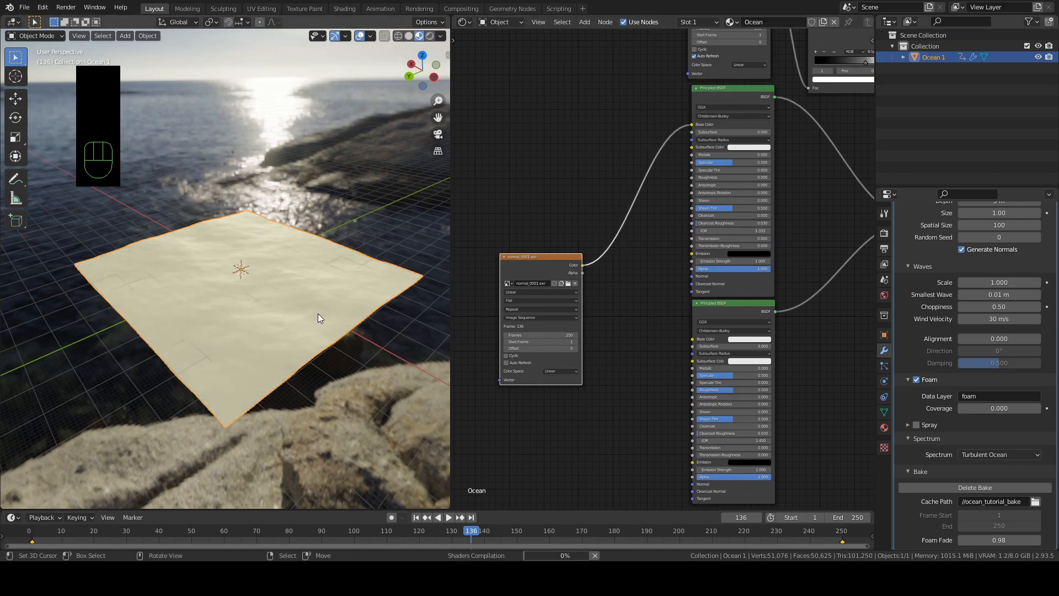
{"action": "middle_click_drag", "start_coordinate": [339, 322], "coordinate": [332, 343]}
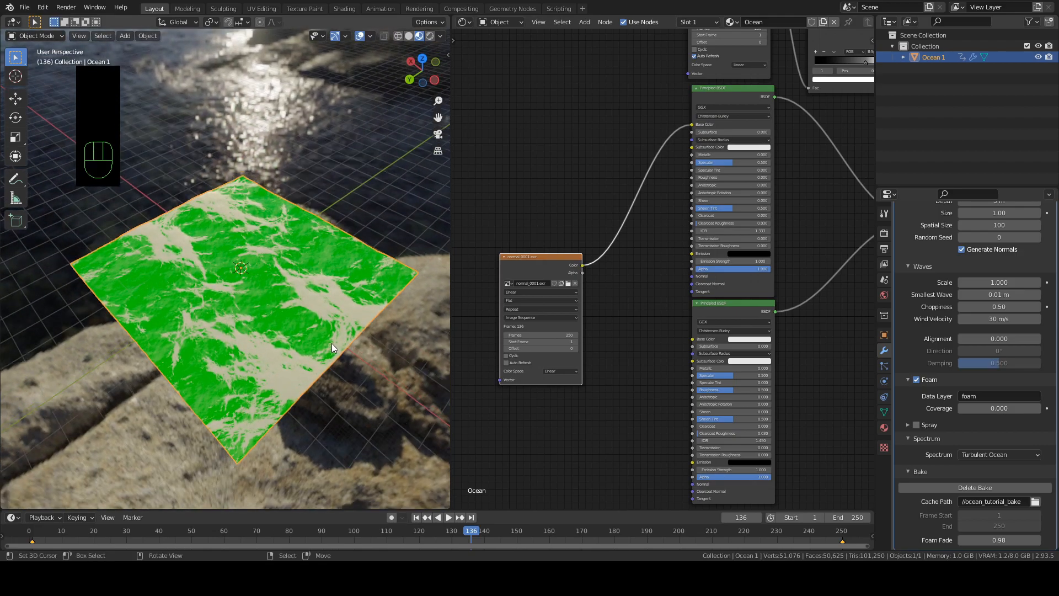
{"action": "scroll", "coordinate": [332, 343], "scroll_direction": "up", "scroll_amount": 5}
{"action": "scroll", "coordinate": [186, 215], "scroll_direction": "down", "scroll_amount": 4}
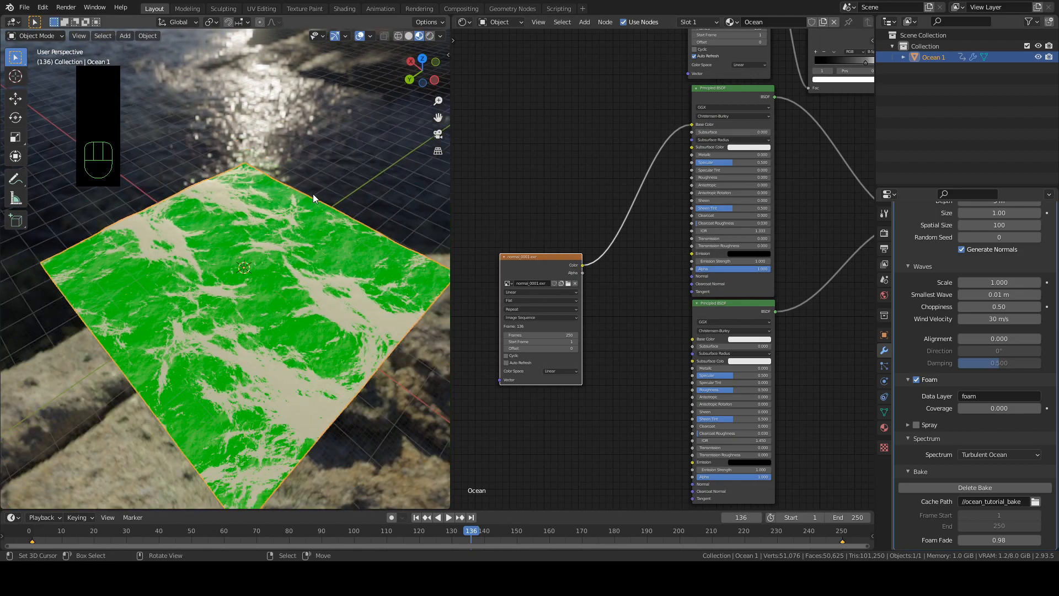
{"action": "mouse_move", "coordinate": [266, 299]}
{"action": "middle_mouse_down"}
{"action": "mouse_move", "coordinate": [283, 276]}
{"action": "mouse_move", "coordinate": [269, 253]}
{"action": "mouse_move", "coordinate": [269, 324]}
{"action": "mouse_move", "coordinate": [272, 312]}
{"action": "mouse_move", "coordinate": [306, 312]}
{"action": "mouse_move", "coordinate": [284, 298]}
{"action": "middle_mouse_up"}
{"action": "left_click_drag", "start_coordinate": [691, 128], "coordinate": [645, 171]}
- Move the normal_0001.exr image node farther from the shaders and enable its Auto Refresh
{"action": "key", "text": "g"}
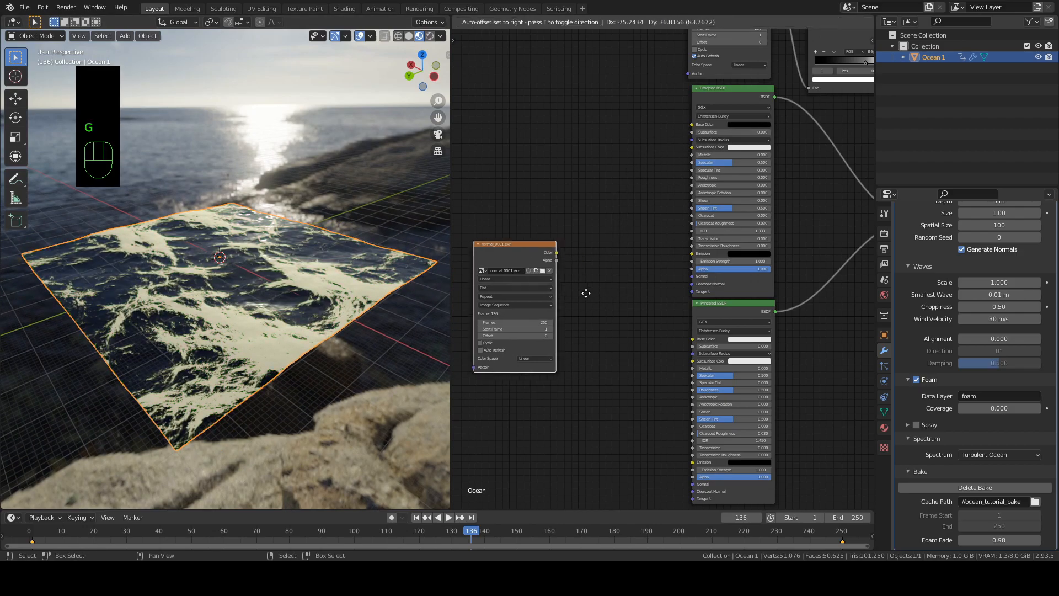
{"action": "left_click", "coordinate": [570, 290]}
{"action": "middle_click_drag", "start_coordinate": [570, 290], "coordinate": [596, 280]}
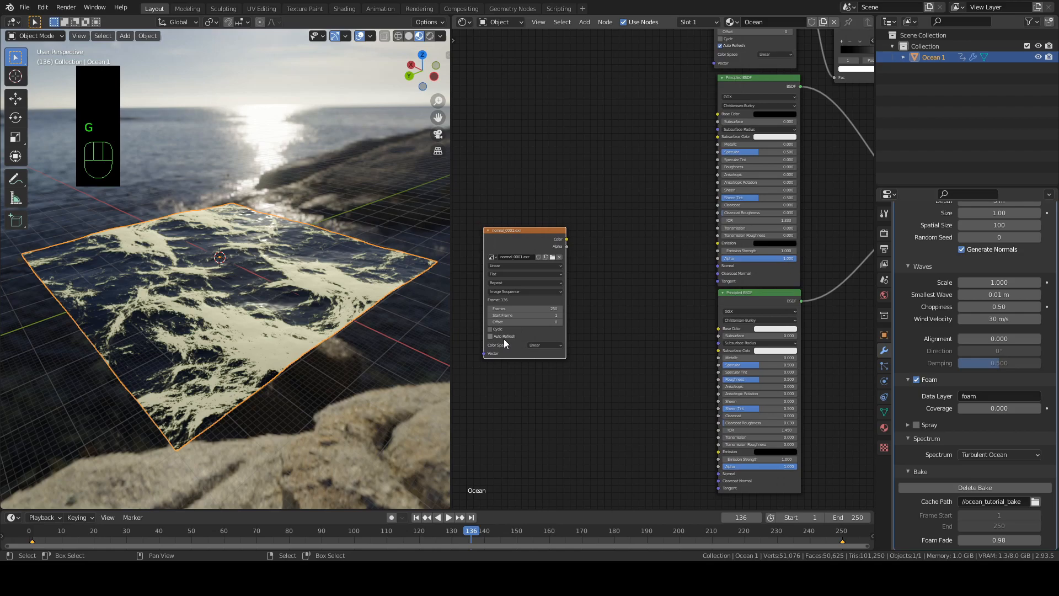
{"action": "middle_click_drag", "start_coordinate": [625, 388], "coordinate": [617, 358]}
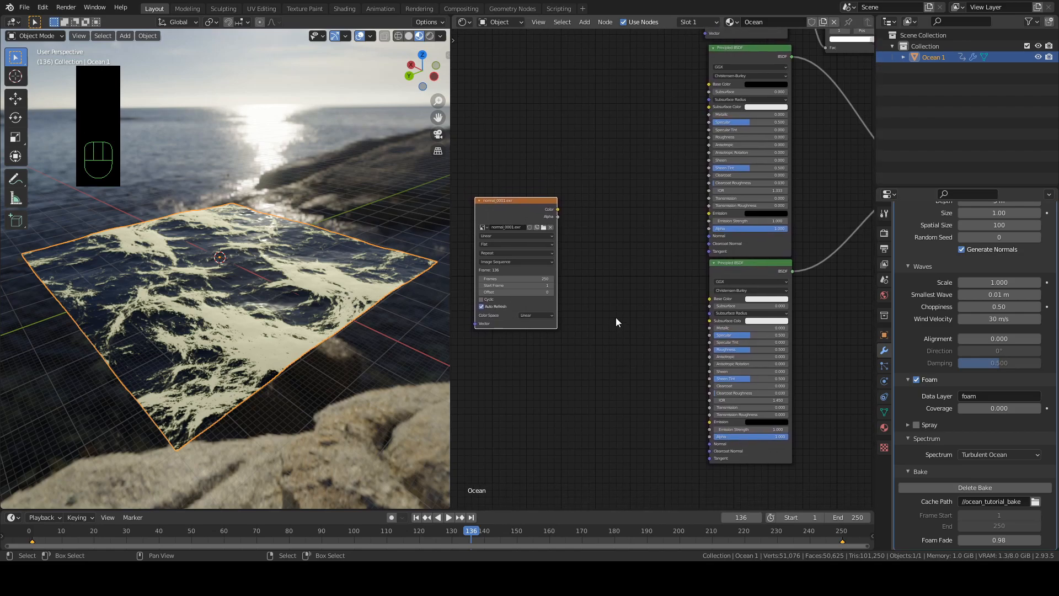
- Add an RGB to BW node beside the normal image node and link the image's Color to its Color input
{"action": "key", "text": "shift+a"}
{"action": "type", "text": "rg"}
{"action": "left_click", "coordinate": [627, 245]}
{"action": "left_click", "coordinate": [596, 226]}
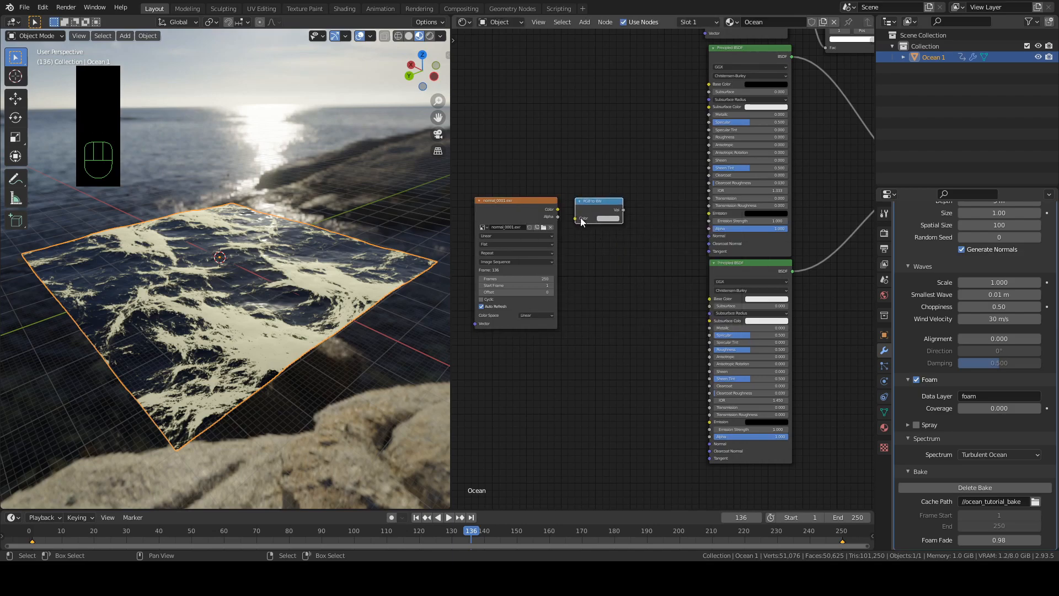
{"action": "left_click_drag", "start_coordinate": [558, 212], "coordinate": [575, 219]}
{"action": "middle_click_drag", "start_coordinate": [633, 253], "coordinate": [607, 272]}
- Add an Invert node after RGB to BW, link Val to its Color input and adjust the node placement
{"action": "key", "text": "shift+a"}
{"action": "type", "text": "in"}
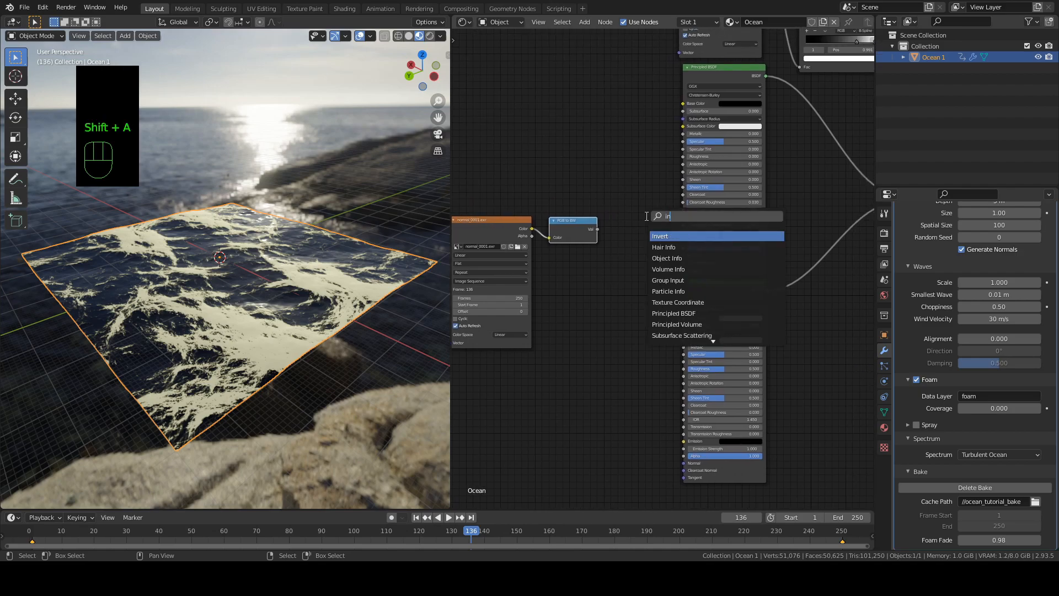
{"action": "key", "text": "Return"}
{"action": "left_click", "coordinate": [636, 231]}
{"action": "left_click_drag", "start_coordinate": [597, 229], "coordinate": [615, 244]}
{"action": "scroll", "coordinate": [621, 258], "scroll_direction": "down", "scroll_amount": 2}
{"action": "key", "text": "b"}
{"action": "left_click_drag", "start_coordinate": [544, 217], "coordinate": [635, 297]}
{"action": "key", "text": "g"}
{"action": "left_click", "coordinate": [590, 295]}
{"action": "key", "text": "a"}
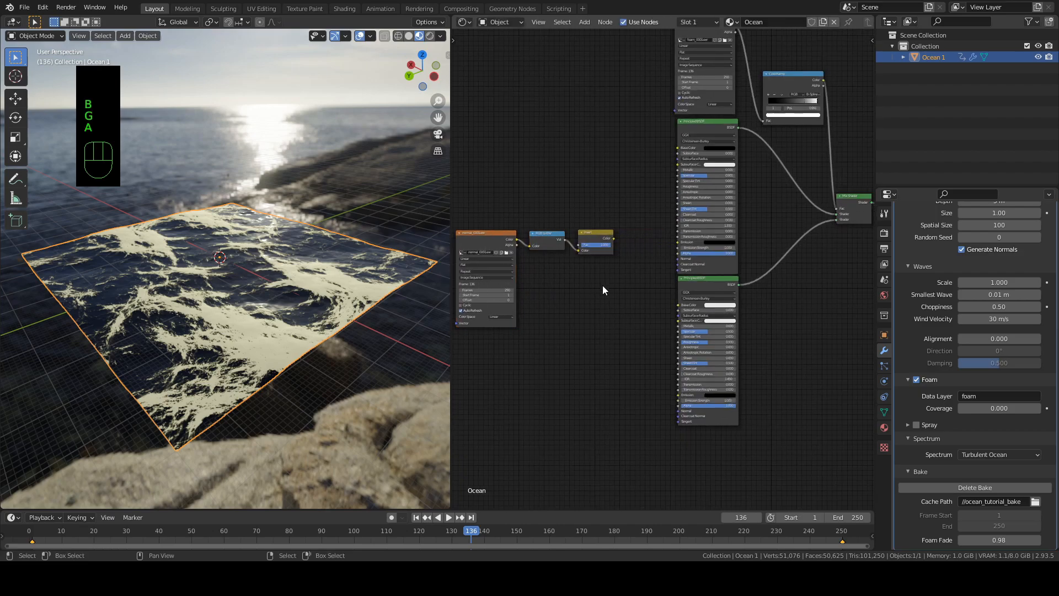
- Add a Bump node after the Invert node and link Invert's Color to the Bump Height
{"action": "scroll", "coordinate": [617, 270], "scroll_direction": "up", "scroll_amount": 2}
{"action": "left_click_drag", "start_coordinate": [590, 225], "coordinate": [624, 231]}
{"action": "key", "text": "shift+a"}
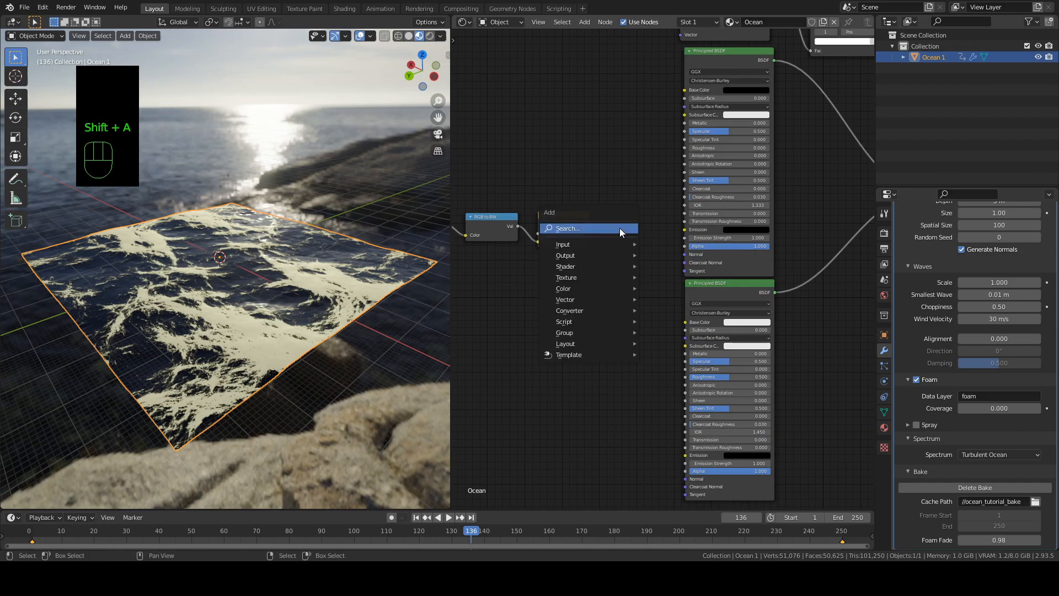
{"action": "left_click", "coordinate": [620, 228]}
{"action": "type", "text": "bump"}
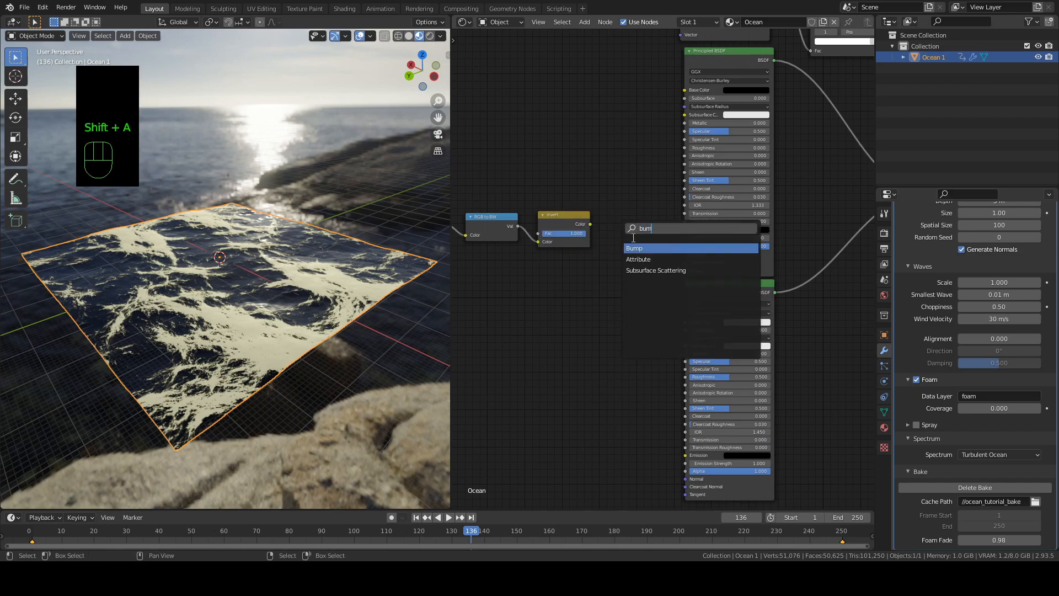
{"action": "key", "text": "Return"}
{"action": "left_click", "coordinate": [620, 231]}
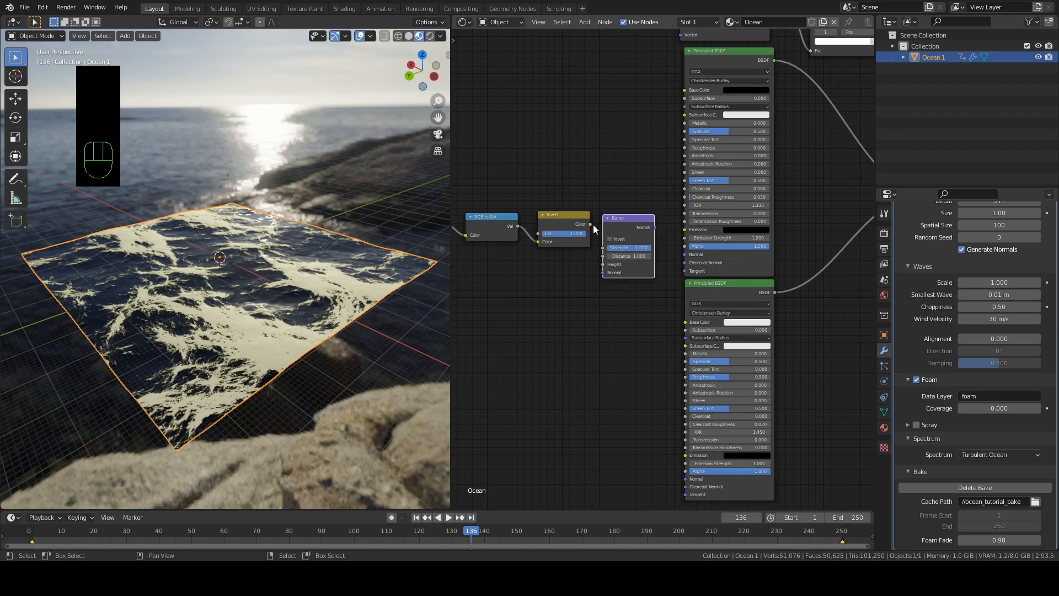
{"action": "left_click_drag", "start_coordinate": [588, 224], "coordinate": [603, 262]}
- Move the RGB to BW, Invert and Bump nodes away from the shaders and link Bump's Normal to the first Principled BSDF's Normal
{"action": "scroll", "coordinate": [595, 265], "scroll_direction": "down", "scroll_amount": 4}
{"action": "key", "text": "b"}
{"action": "left_click_drag", "start_coordinate": [528, 217], "coordinate": [637, 307]}
{"action": "key", "text": "g"}
{"action": "left_click", "coordinate": [613, 309]}
{"action": "key", "text": "a"}
{"action": "scroll", "coordinate": [620, 294], "scroll_direction": "up", "scroll_amount": 9}
{"action": "middle_click_drag", "start_coordinate": [605, 290], "coordinate": [645, 295]}
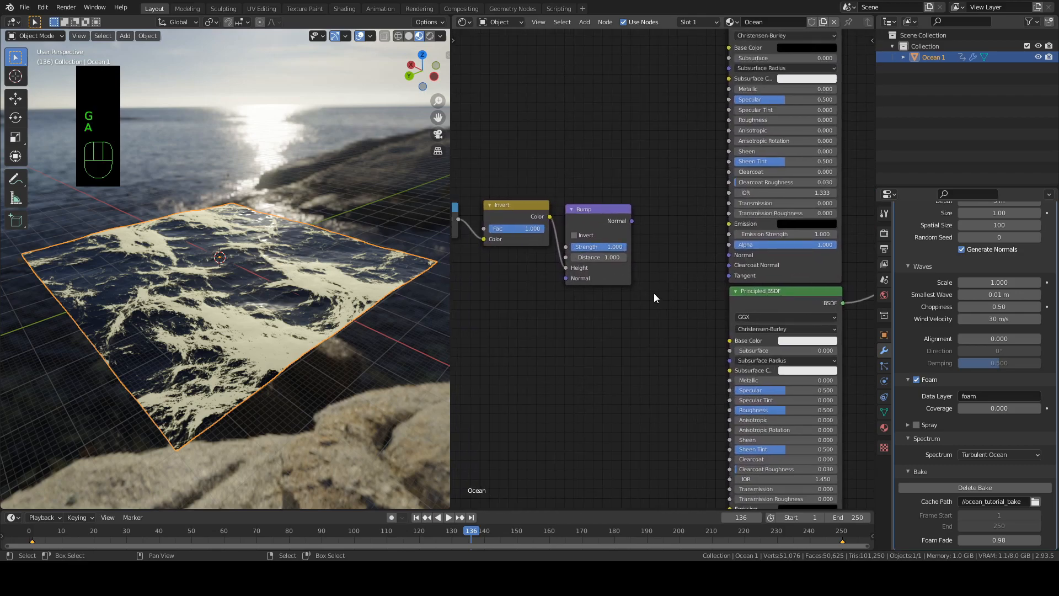
{"action": "left_click_drag", "start_coordinate": [631, 220], "coordinate": [722, 257]}
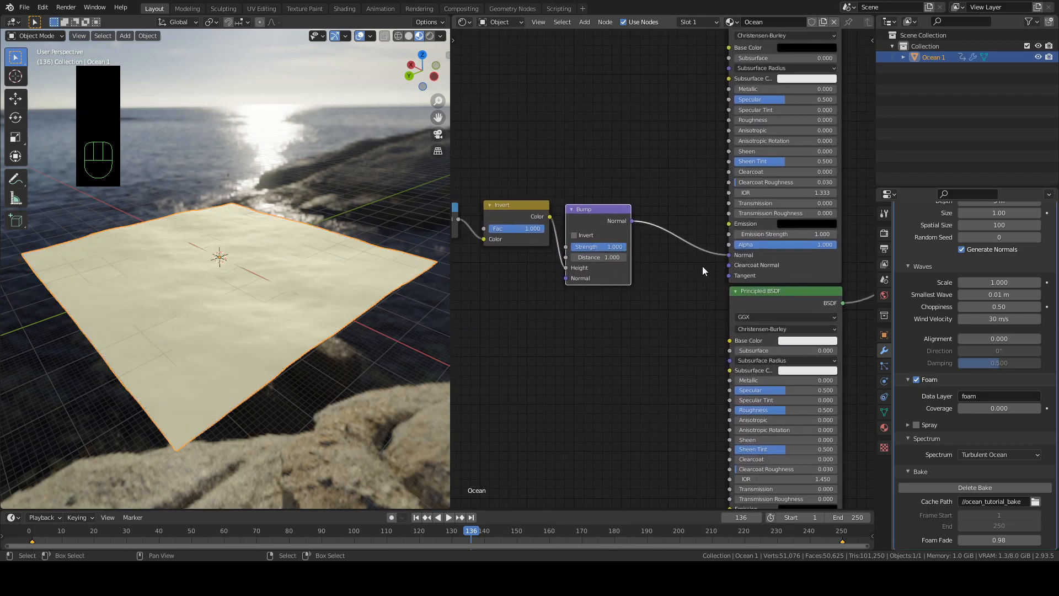
- Link the Bump node's Normal output to the second Principled BSDF's Normal input as well
{"action": "scroll", "coordinate": [670, 285], "scroll_direction": "down", "scroll_amount": 5}
{"action": "scroll", "coordinate": [678, 300], "scroll_direction": "up", "scroll_amount": 8}
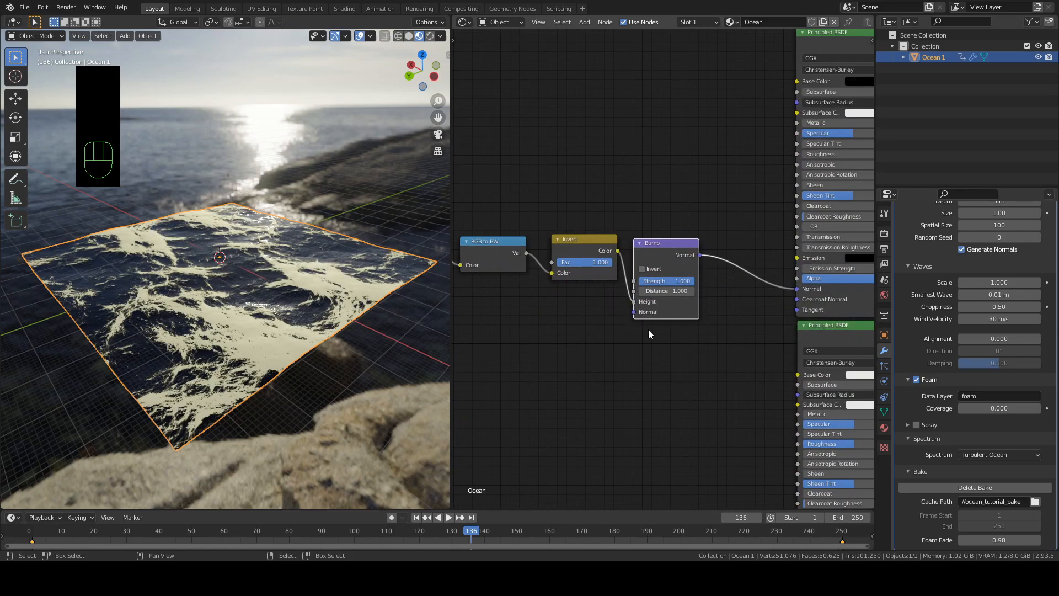
{"action": "scroll", "coordinate": [650, 326], "scroll_direction": "down", "scroll_amount": 6}
{"action": "middle_click_drag", "start_coordinate": [652, 326], "coordinate": [618, 310]}
{"action": "scroll", "coordinate": [617, 310], "scroll_direction": "up", "scroll_amount": 3}
{"action": "scroll", "coordinate": [619, 311], "scroll_direction": "up", "scroll_amount": 2}
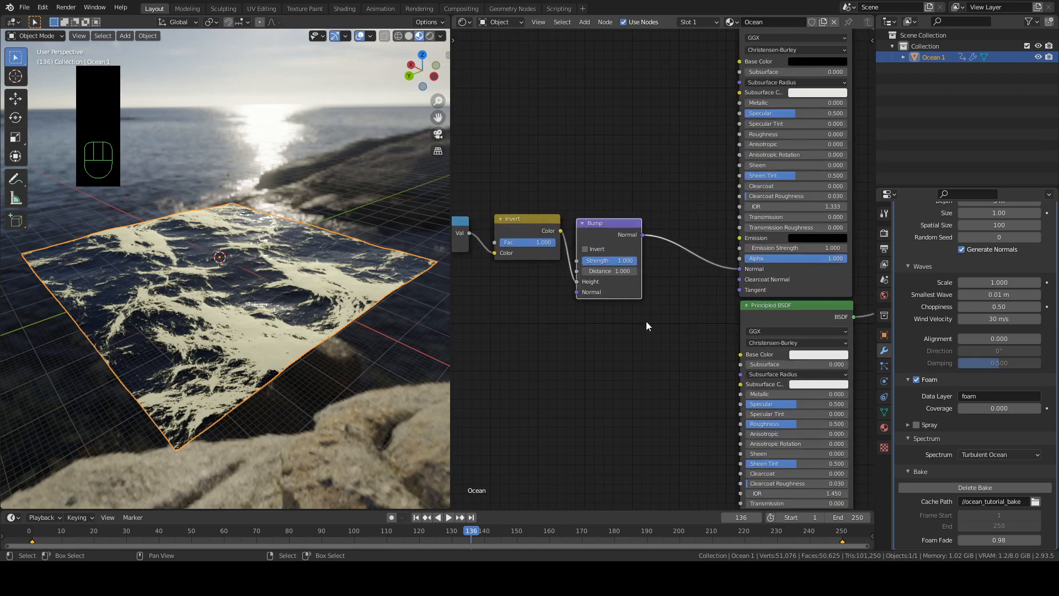
{"action": "scroll", "coordinate": [648, 322], "scroll_direction": "down", "scroll_amount": 3}
{"action": "middle_click_drag", "start_coordinate": [656, 346], "coordinate": [614, 295]}
{"action": "left_click_drag", "start_coordinate": [606, 194], "coordinate": [676, 425]}
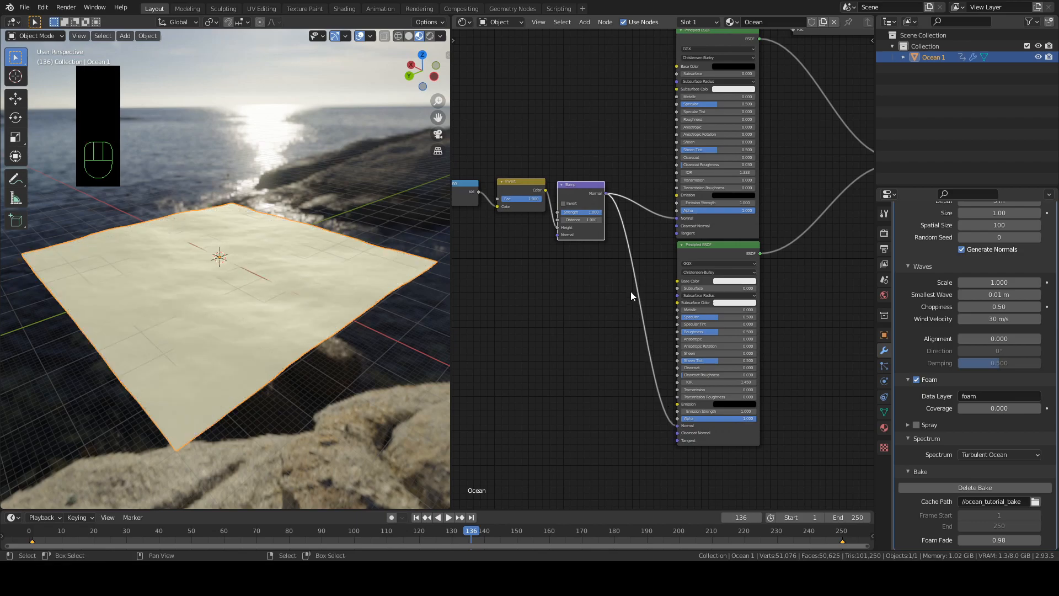
{"action": "scroll", "coordinate": [630, 291], "scroll_direction": "down", "scroll_amount": 2}
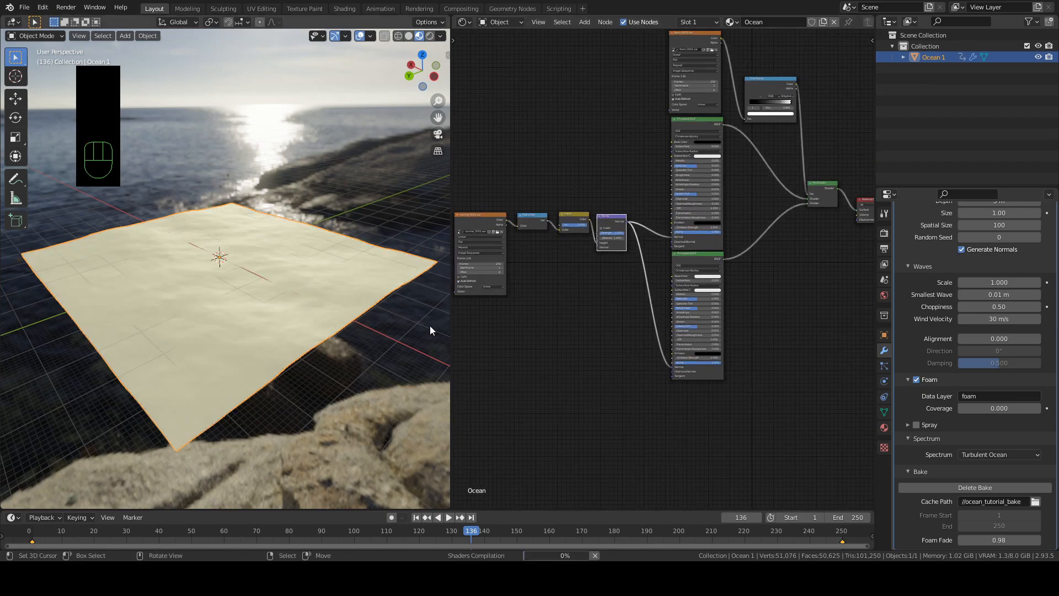
- Inspect the water surface up close and set the Bump node's Strength to 0.5
{"action": "scroll", "coordinate": [305, 337], "scroll_direction": "up", "scroll_amount": 7}
{"action": "mouse_move", "coordinate": [304, 339]}
{"action": "middle_mouse_down"}
{"action": "mouse_move", "coordinate": [289, 351]}
{"action": "mouse_move", "coordinate": [311, 316]}
{"action": "mouse_move", "coordinate": [297, 372]}
{"action": "mouse_move", "coordinate": [300, 332]}
{"action": "middle_mouse_up"}
{"action": "scroll", "coordinate": [299, 330], "scroll_direction": "up", "scroll_amount": 3}
{"action": "scroll", "coordinate": [607, 293], "scroll_direction": "up", "scroll_amount": 6}
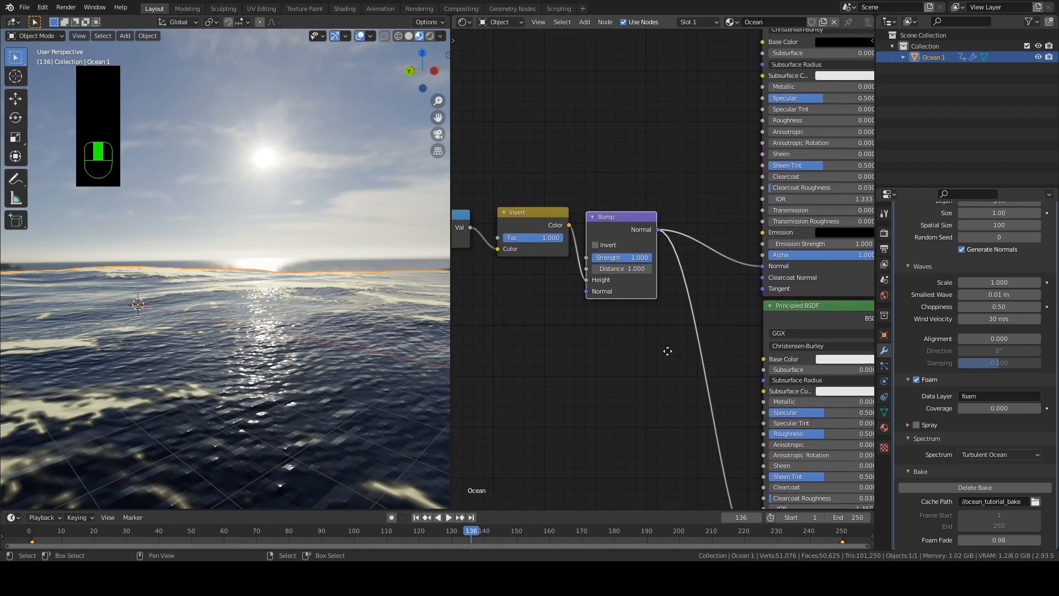
{"action": "scroll", "coordinate": [656, 320], "scroll_direction": "up", "scroll_amount": 1}
{"action": "left_click", "coordinate": [633, 268]}
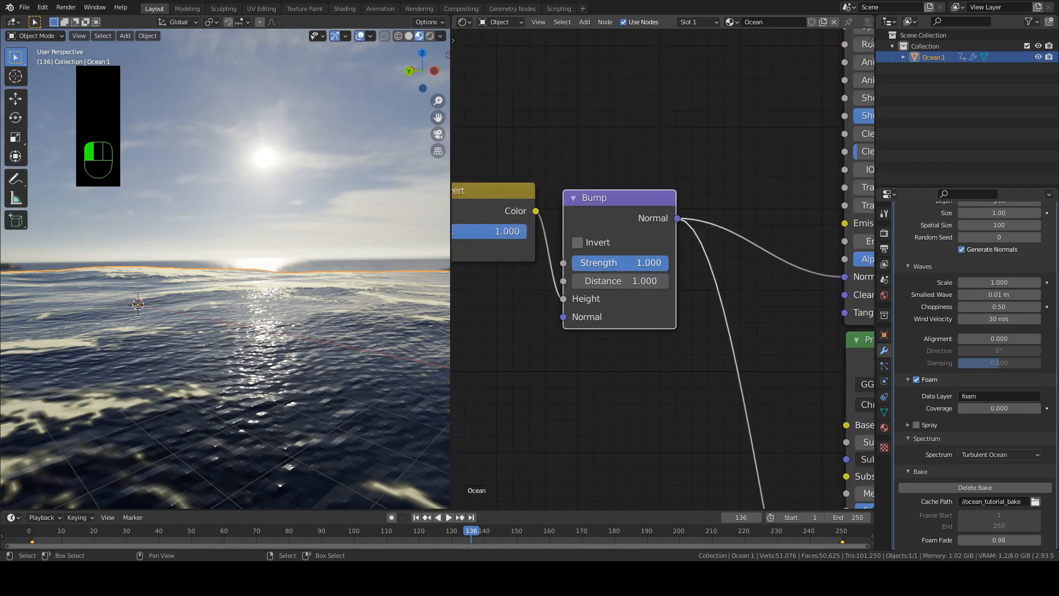
{"action": "mouse_move", "coordinate": [633, 263]}
{"action": "left_mouse_down"}
{"action": "mouse_move", "coordinate": [578, 263]}
{"action": "mouse_move", "coordinate": [620, 263]}
{"action": "left_mouse_up"}
{"action": "left_click", "coordinate": [621, 263]}
{"action": "type", "text": ".5"}
{"action": "key", "text": "Return"}
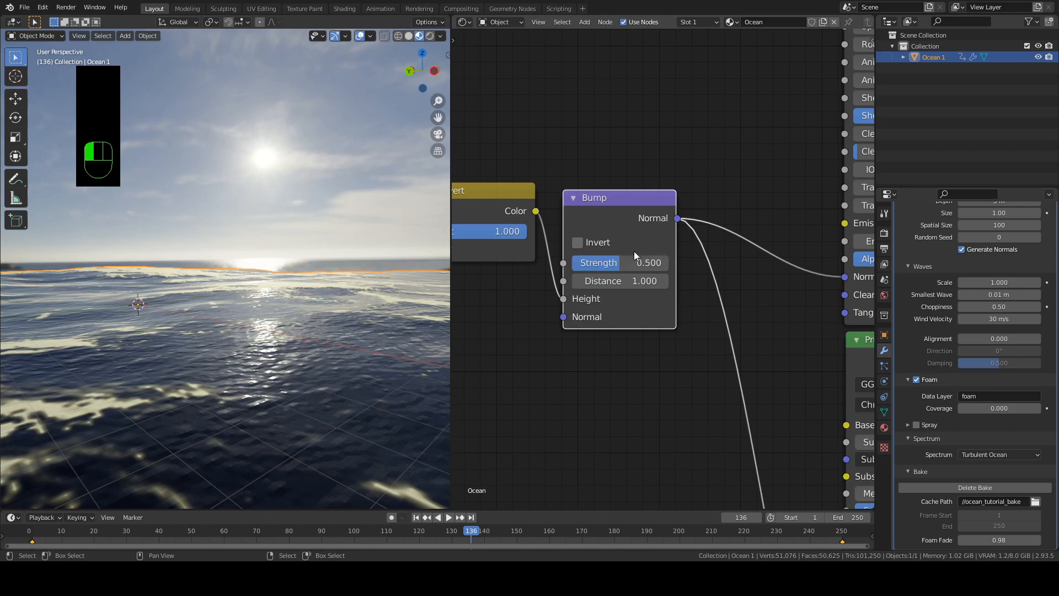
{"action": "middle_click_drag", "start_coordinate": [379, 323], "coordinate": [325, 318]}
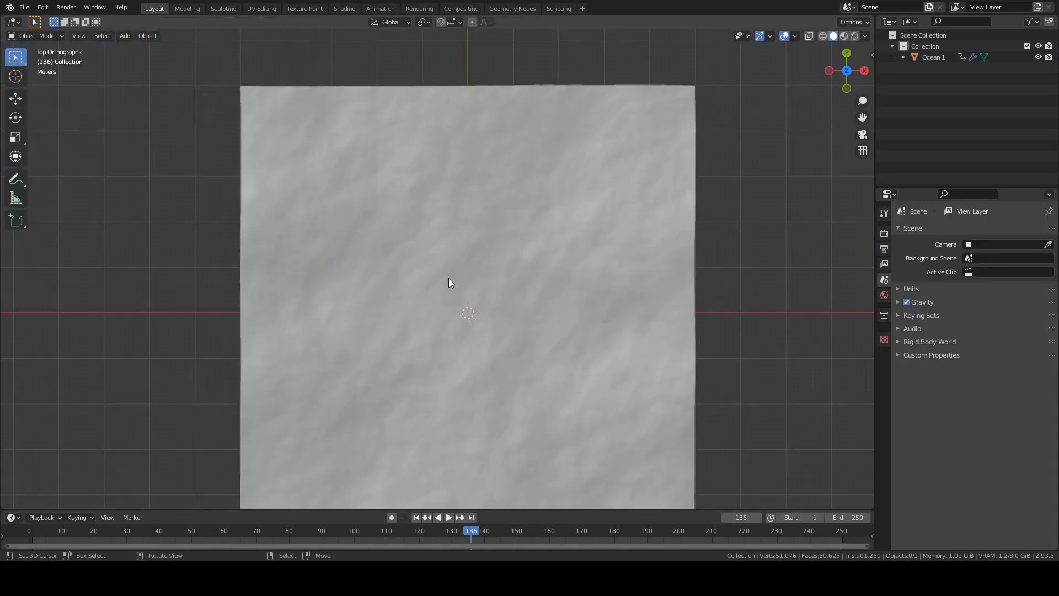
- Add a plane mesh at the centre of the ocean surface
{"action": "scroll", "coordinate": [448, 278], "scroll_direction": "down", "scroll_amount": 3}
{"action": "middle_click_drag", "start_coordinate": [413, 266], "coordinate": [361, 250], "text": "shift"}
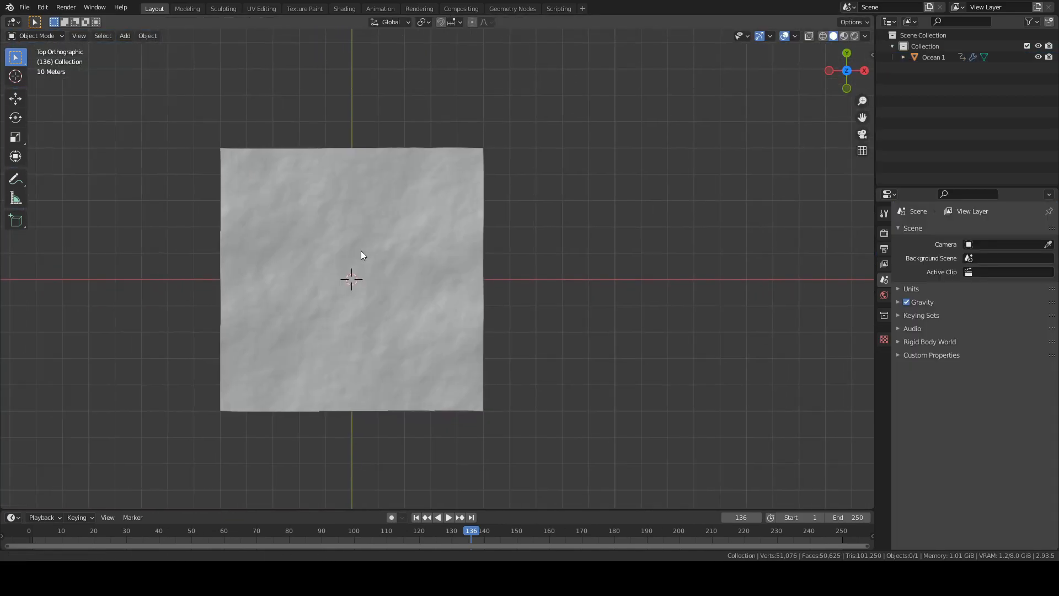
{"action": "key", "text": "shift+a"}
{"action": "mouse_move", "coordinate": [359, 250]}
{"action": "left_click", "coordinate": [396, 250]}
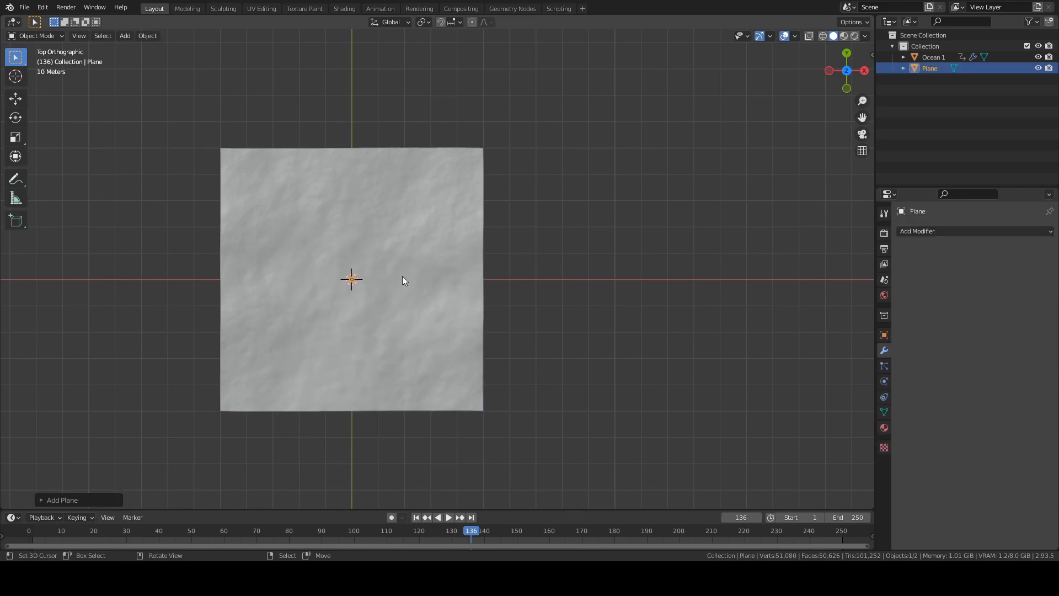
- Edit the plane's mesh and add a single centred horizontal loop cut across it
{"action": "key", "text": "Tab"}
{"action": "scroll", "coordinate": [402, 280], "scroll_direction": "up", "scroll_amount": 6}
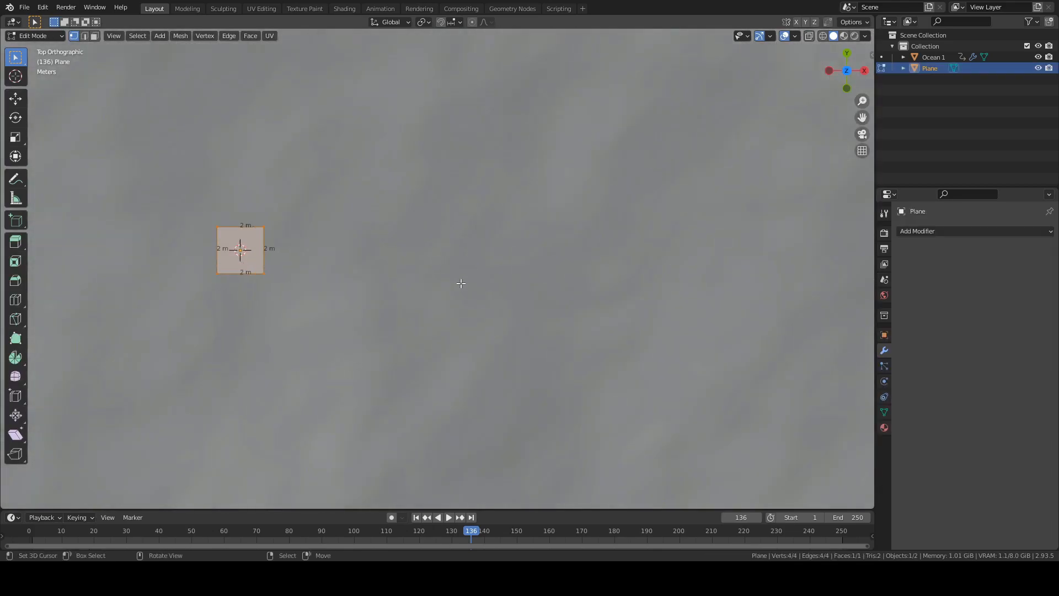
{"action": "scroll", "coordinate": [460, 283], "scroll_direction": "up", "scroll_amount": 3}
{"action": "left_click", "coordinate": [307, 267]}
{"action": "middle_click_drag", "start_coordinate": [253, 256], "coordinate": [366, 272], "text": "shift"}
{"action": "key", "text": "ctrl+r"}
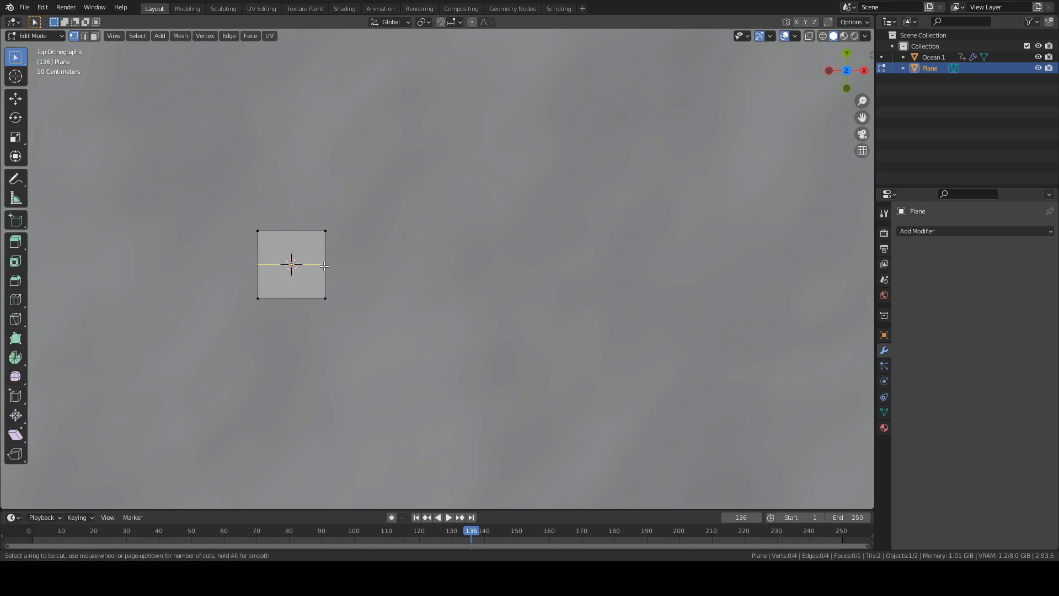
{"action": "left_click", "coordinate": [323, 265]}
{"action": "right_click", "coordinate": [323, 265]}
- Delete the plane's upper and lower pairs of corner vertices, keeping only the middle edge
{"action": "key", "text": "alt+a"}
{"action": "left_click_drag", "start_coordinate": [229, 205], "coordinate": [344, 235]}
{"action": "left_click_drag", "start_coordinate": [252, 285], "coordinate": [411, 329], "text": "shift"}
{"action": "key", "text": "x"}
{"action": "left_click", "coordinate": [412, 329]}
- Extrude the remaining middle edge 5000 m along the Y axis
{"action": "left_click_drag", "start_coordinate": [280, 253], "coordinate": [409, 282]}
{"action": "scroll", "coordinate": [441, 314], "scroll_direction": "down", "scroll_amount": 15}
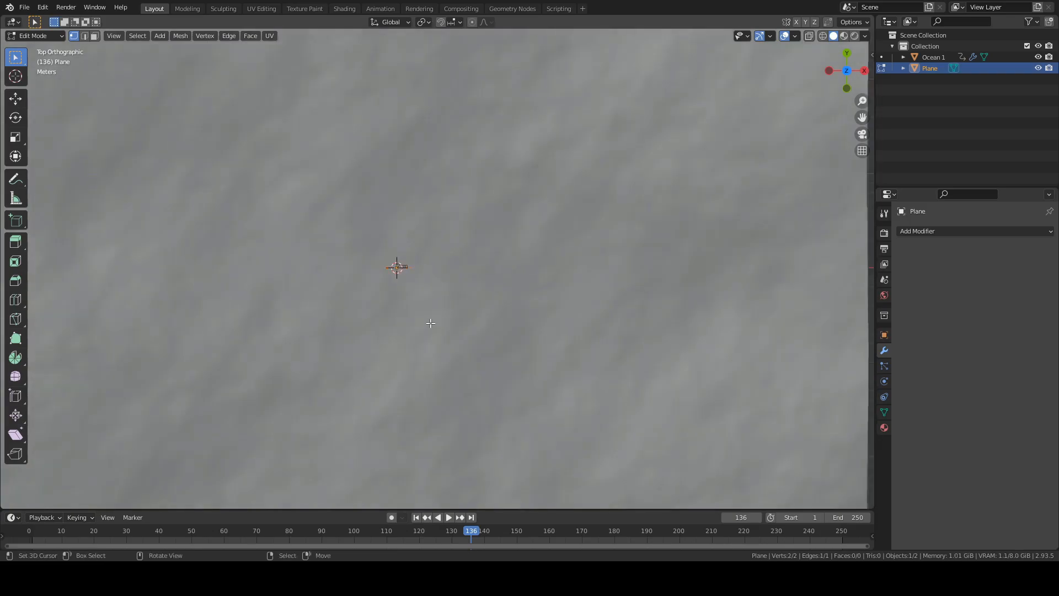
{"action": "scroll", "coordinate": [453, 322], "scroll_direction": "down", "scroll_amount": 5}
{"action": "middle_click_drag", "start_coordinate": [575, 257], "coordinate": [543, 353], "text": "shift"}
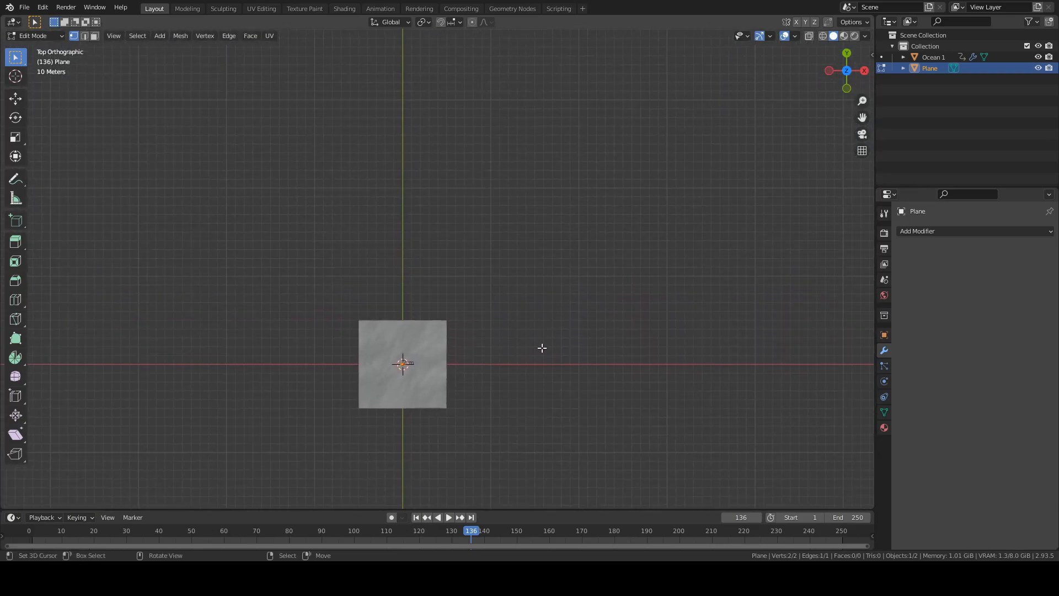
{"action": "type", "text": "ey500"}
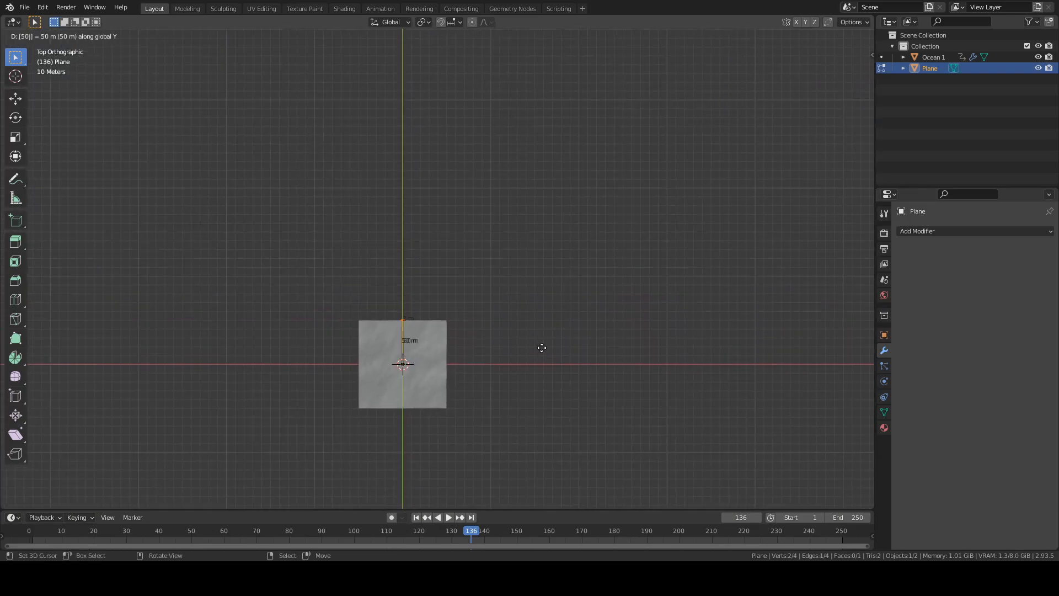
{"action": "type", "text": "00"}
{"action": "key", "text": "Return"}
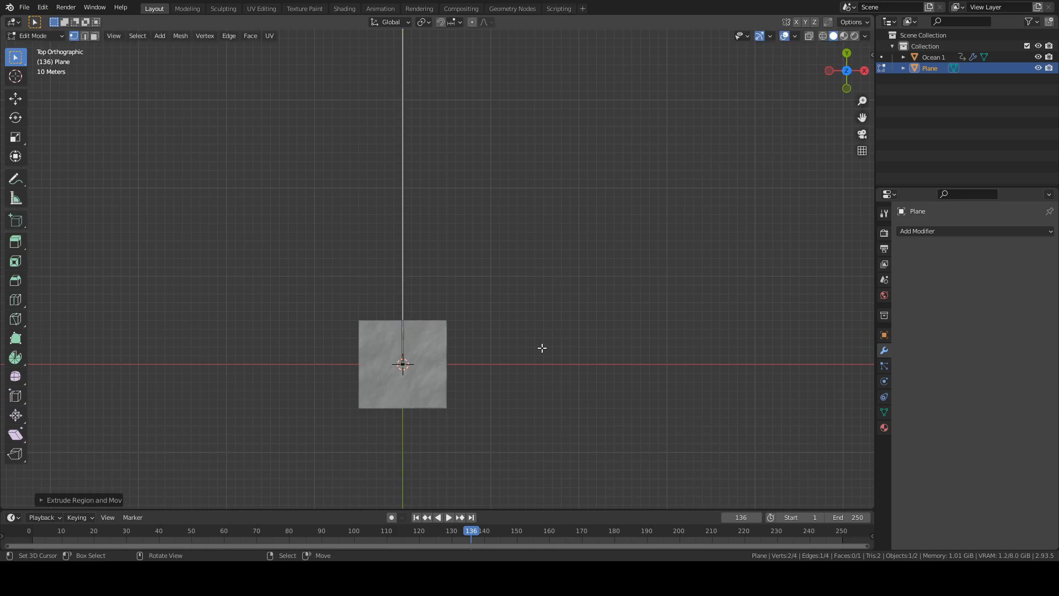
- Leave mesh editing and examine the long strip's extent compared with the ocean surface
{"action": "scroll", "coordinate": [541, 348], "scroll_direction": "up", "scroll_amount": 5}
{"action": "scroll", "coordinate": [541, 348], "scroll_direction": "down", "scroll_amount": 7}
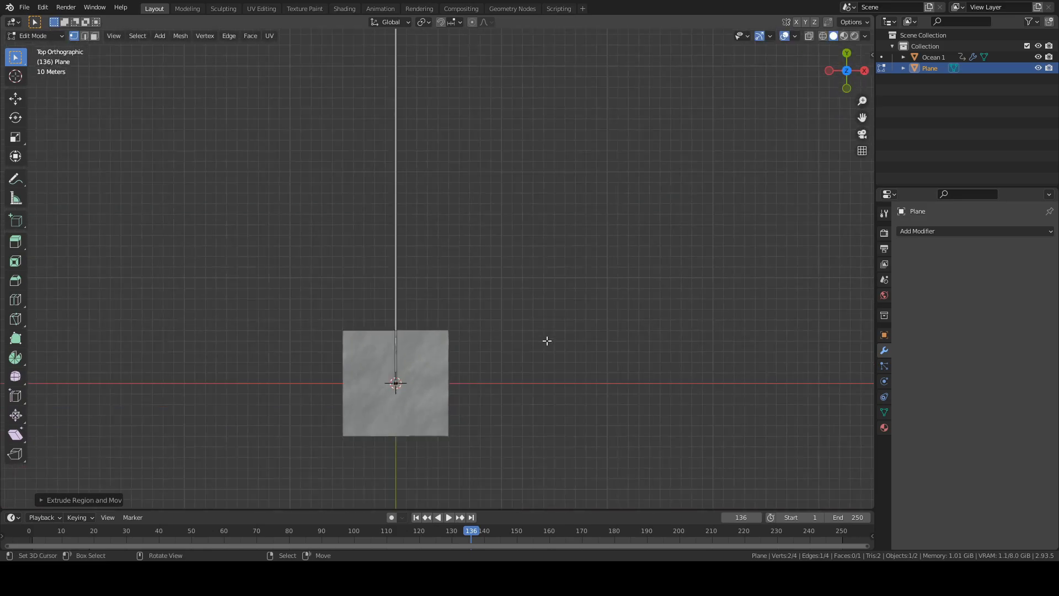
{"action": "key", "text": "Tab"}
{"action": "scroll", "coordinate": [547, 337], "scroll_direction": "down", "scroll_amount": 5}
{"action": "key", "text": "alt+a"}
{"action": "scroll", "coordinate": [544, 335], "scroll_direction": "up", "scroll_amount": 6, "text": "shift"}
{"action": "scroll", "coordinate": [540, 334], "scroll_direction": "down", "scroll_amount": 4}
{"action": "scroll", "coordinate": [540, 334], "scroll_direction": "up", "scroll_amount": 3, "text": "shift"}
{"action": "scroll", "coordinate": [540, 335], "scroll_direction": "up", "scroll_amount": 3, "text": "shift"}
{"action": "left_click", "coordinate": [439, 321]}
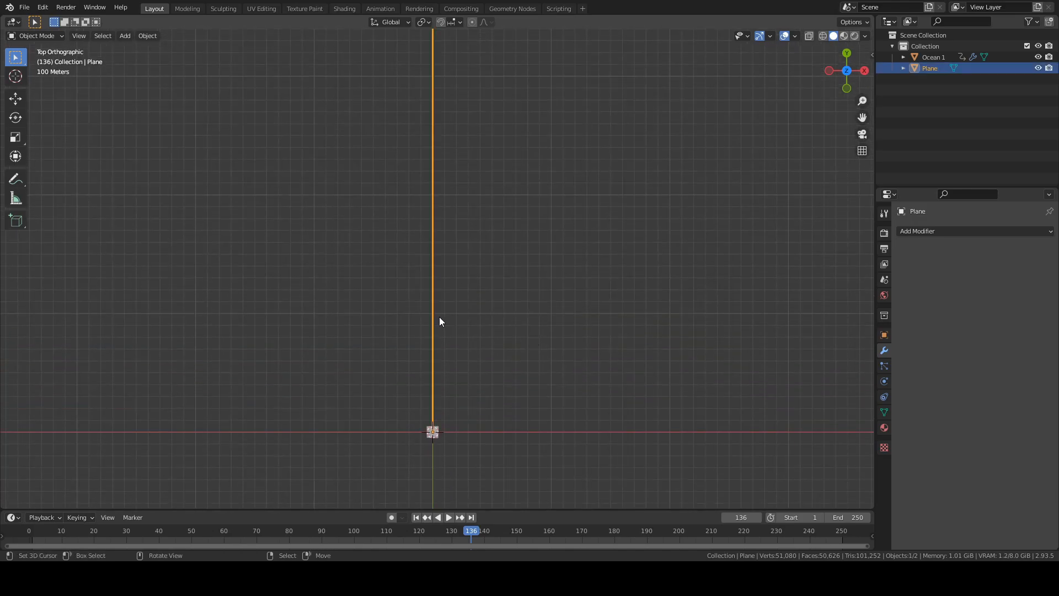
{"action": "scroll", "coordinate": [494, 312], "scroll_direction": "down", "scroll_amount": 3}
{"action": "scroll", "coordinate": [497, 312], "scroll_direction": "up", "scroll_amount": 2, "text": "shift"}
{"action": "scroll", "coordinate": [498, 309], "scroll_direction": "up", "scroll_amount": 6}
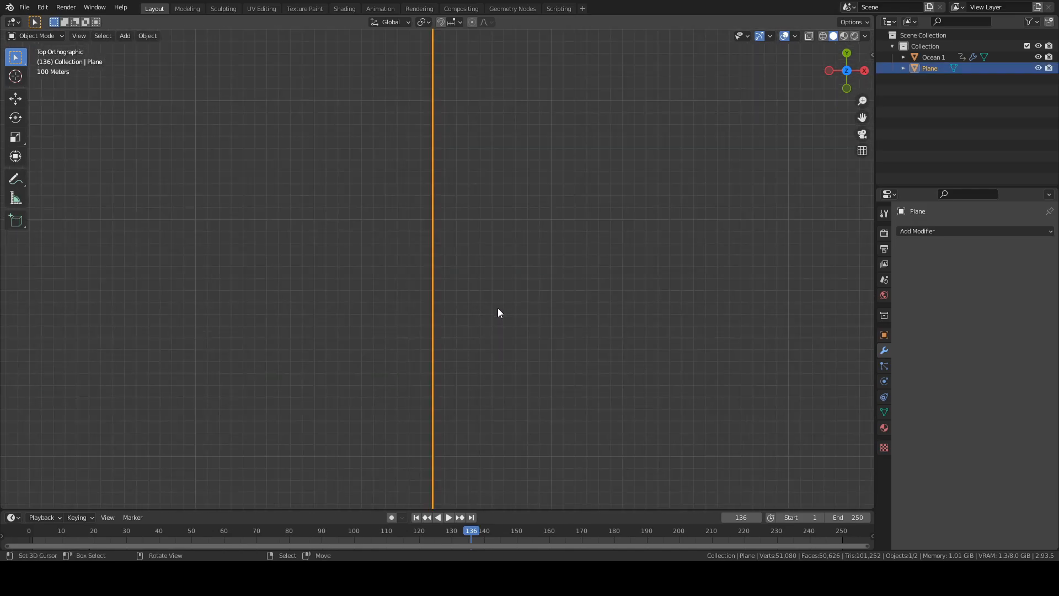
{"action": "scroll", "coordinate": [497, 312], "scroll_direction": "down", "scroll_amount": 6}
{"action": "scroll", "coordinate": [498, 311], "scroll_direction": "down", "scroll_amount": 8, "text": "shift"}
{"action": "scroll", "coordinate": [497, 310], "scroll_direction": "up", "scroll_amount": 12}
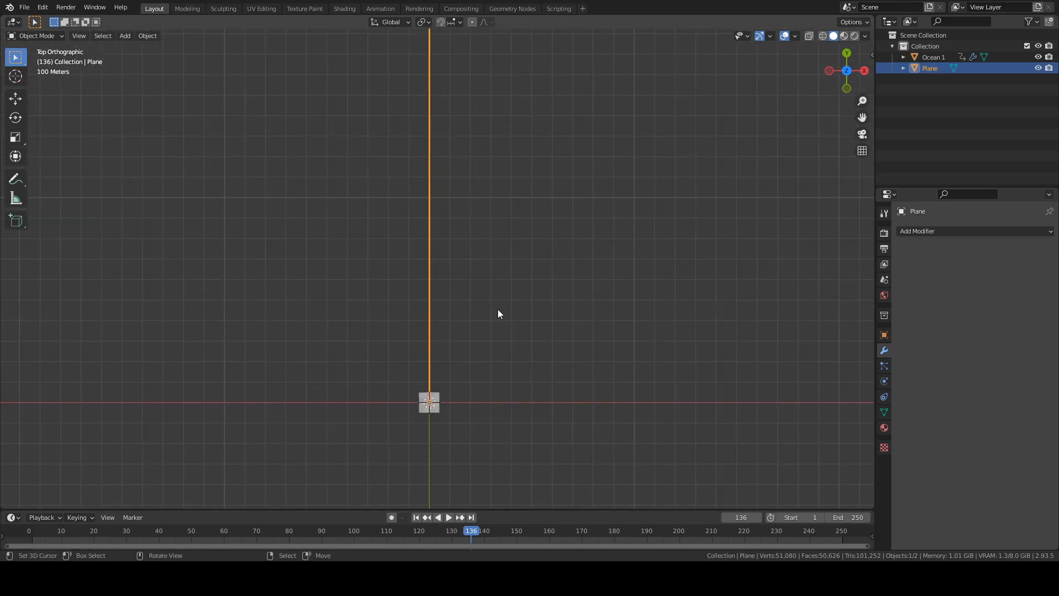
{"action": "scroll", "coordinate": [497, 307], "scroll_direction": "down", "scroll_amount": 12, "text": "shift"}
{"action": "scroll", "coordinate": [496, 307], "scroll_direction": "up", "scroll_amount": 6}
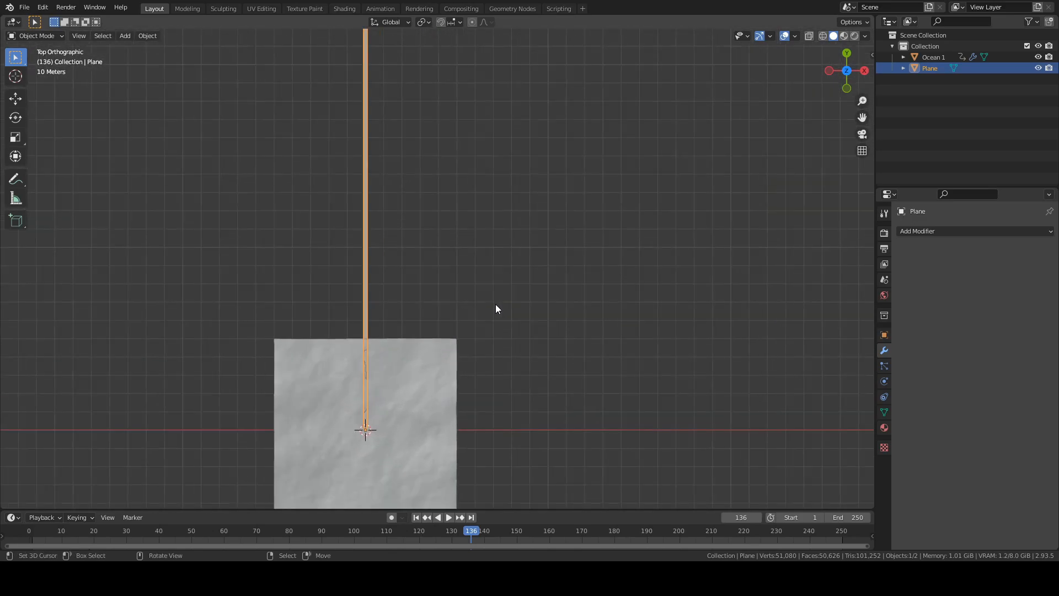
- Scale the whole strip mesh by 50 along the X axis and return to Object Mode
{"action": "key", "text": "Tab"}
{"action": "scroll", "coordinate": [485, 301], "scroll_direction": "down", "scroll_amount": 8, "text": "shift"}
{"action": "scroll", "coordinate": [463, 319], "scroll_direction": "up", "scroll_amount": 5}
{"action": "middle_click_drag", "start_coordinate": [386, 343], "coordinate": [529, 257], "text": "shift"}
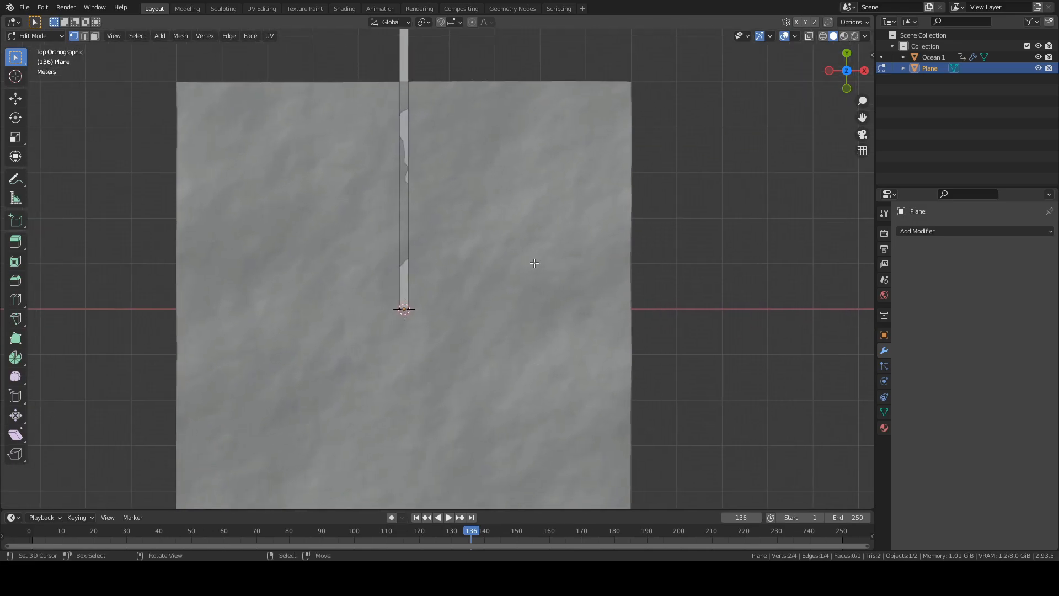
{"action": "scroll", "coordinate": [512, 288], "scroll_direction": "up", "scroll_amount": 3}
{"action": "key", "text": "a"}
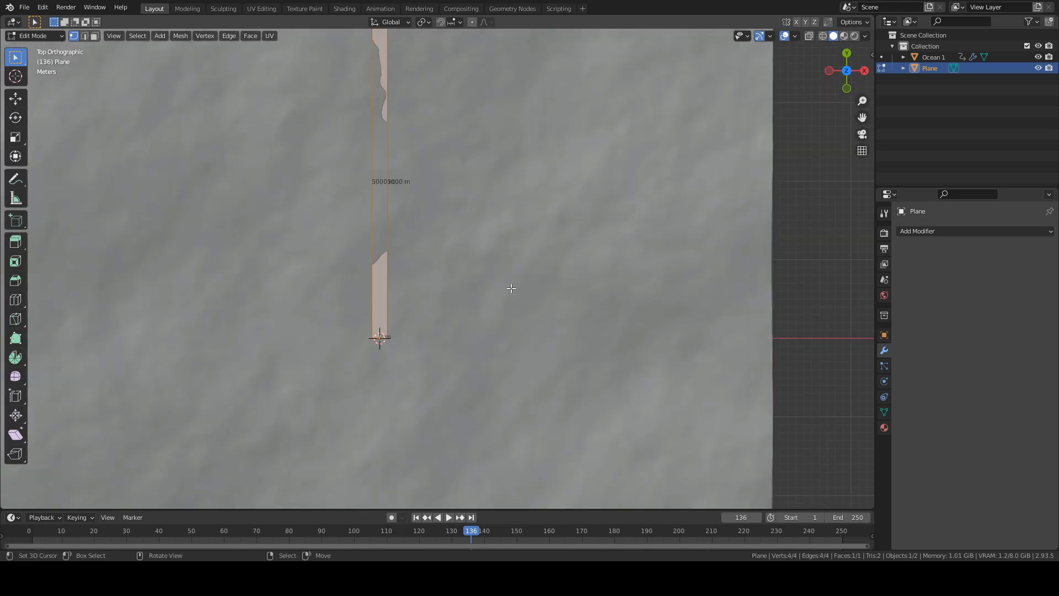
{"action": "key", "text": "s"}
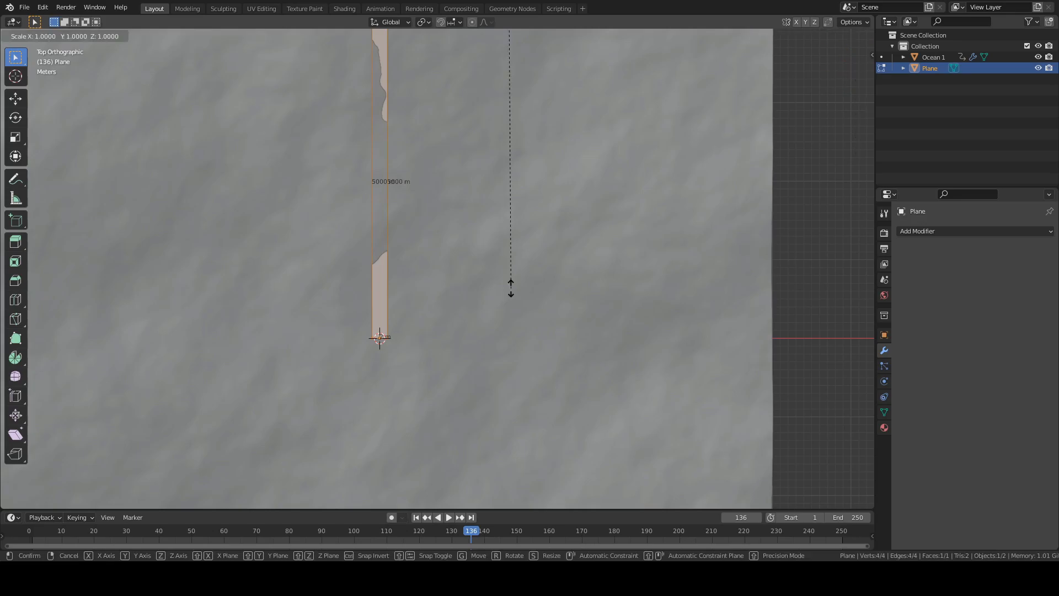
{"action": "type", "text": "x"}
{"action": "type", "text": "50"}
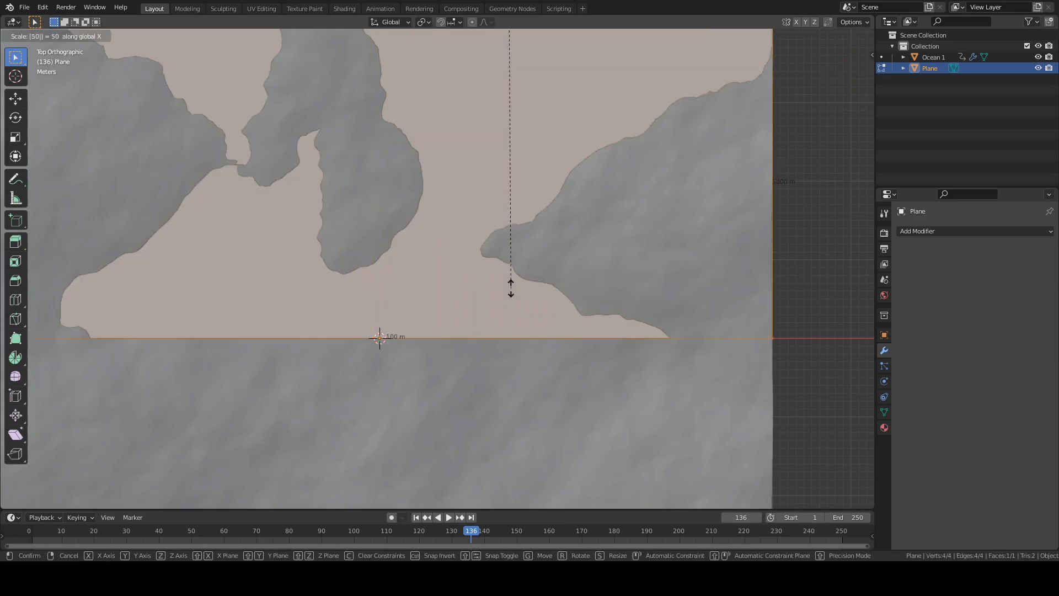
{"action": "key", "text": "Return"}
{"action": "scroll", "coordinate": [511, 288], "scroll_direction": "down", "scroll_amount": 15}
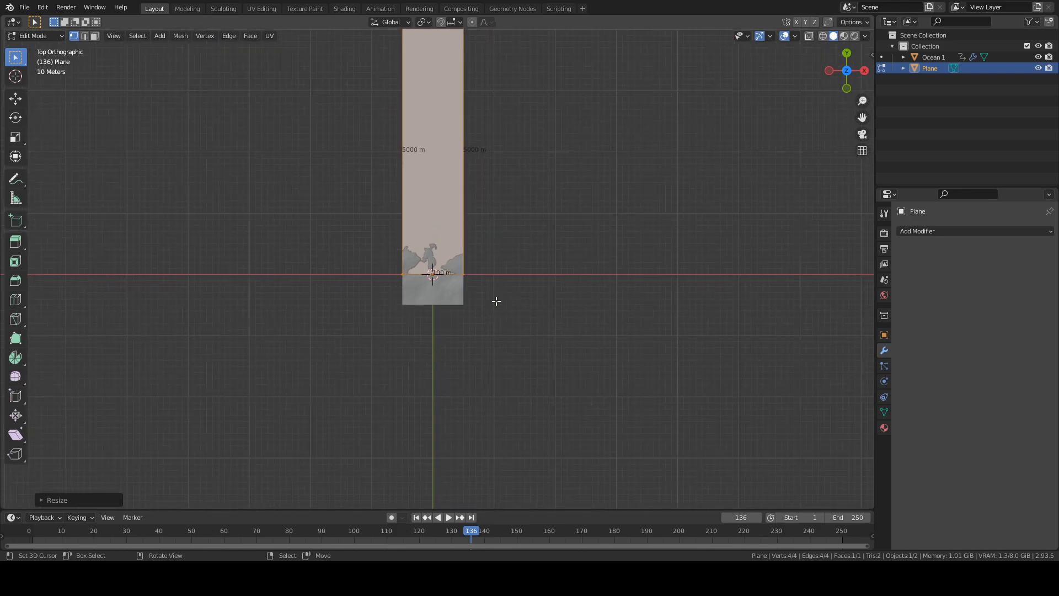
{"action": "scroll", "coordinate": [496, 300], "scroll_direction": "down", "scroll_amount": 3}
{"action": "scroll", "coordinate": [496, 300], "scroll_direction": "up", "scroll_amount": 10, "text": "shift"}
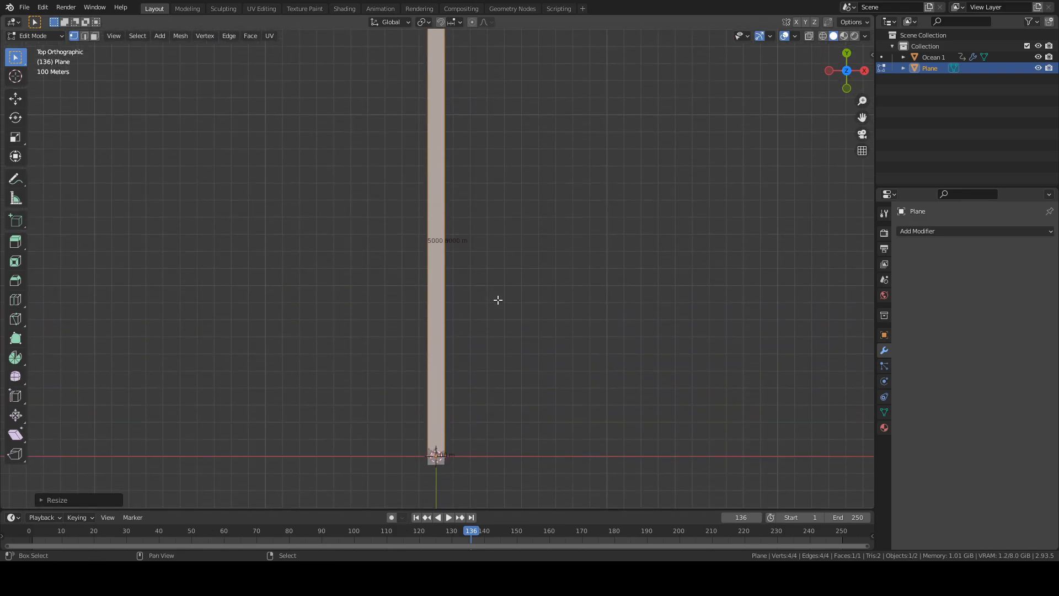
{"action": "scroll", "coordinate": [497, 300], "scroll_direction": "down", "scroll_amount": 6}
{"action": "key", "text": "Tab"}
{"action": "scroll", "coordinate": [498, 300], "scroll_direction": "up", "scroll_amount": 2, "text": "shift"}
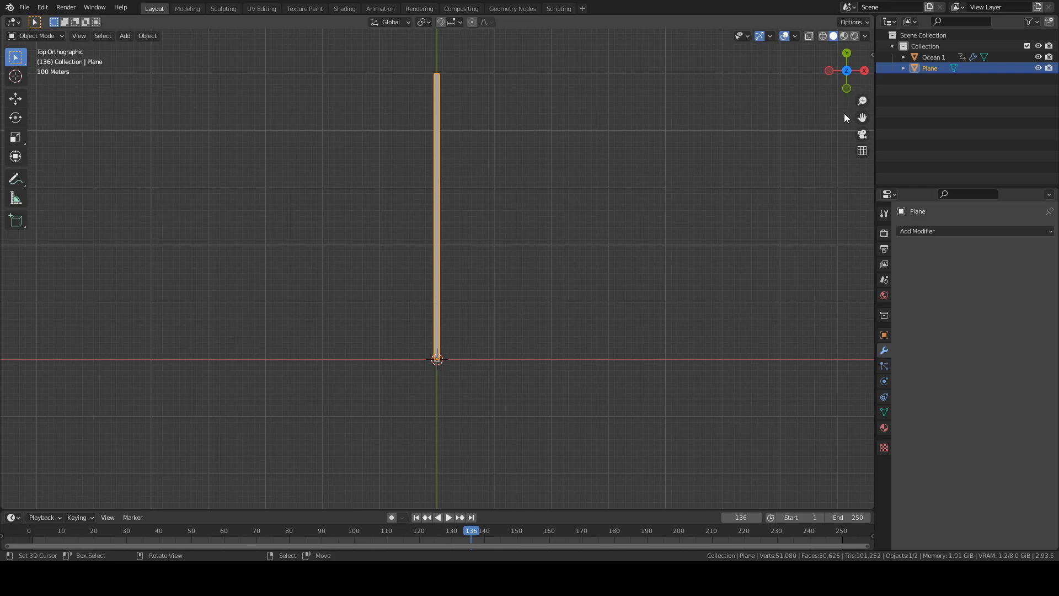
- Enable the Screencast Keys display in the 3D viewport
{"action": "key", "text": "n"}
{"action": "left_click", "coordinate": [868, 165]}
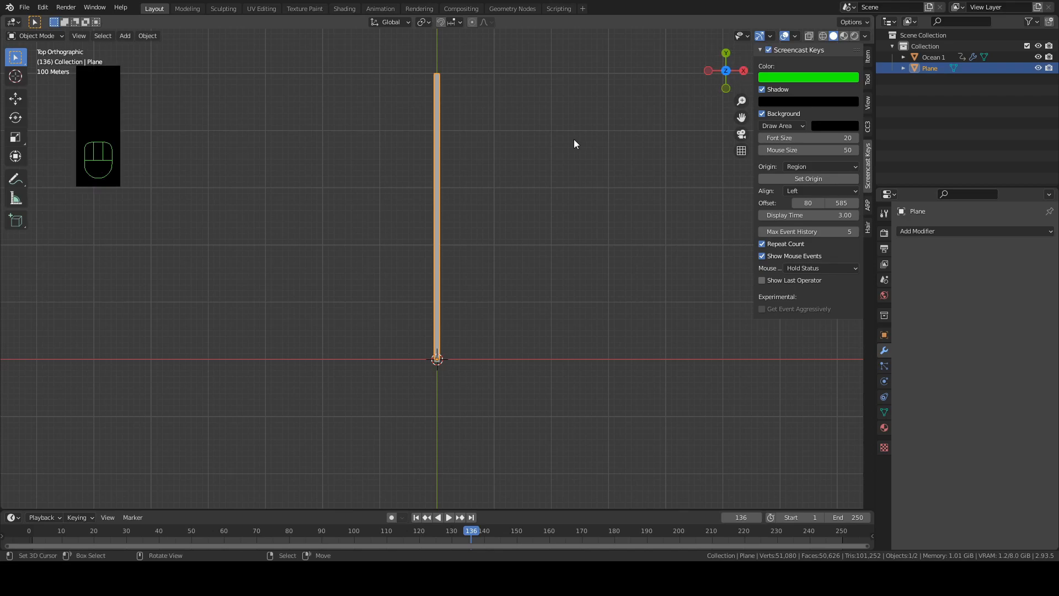
{"action": "key", "text": "n"}
{"action": "scroll", "coordinate": [407, 253], "scroll_direction": "up", "scroll_amount": 1}
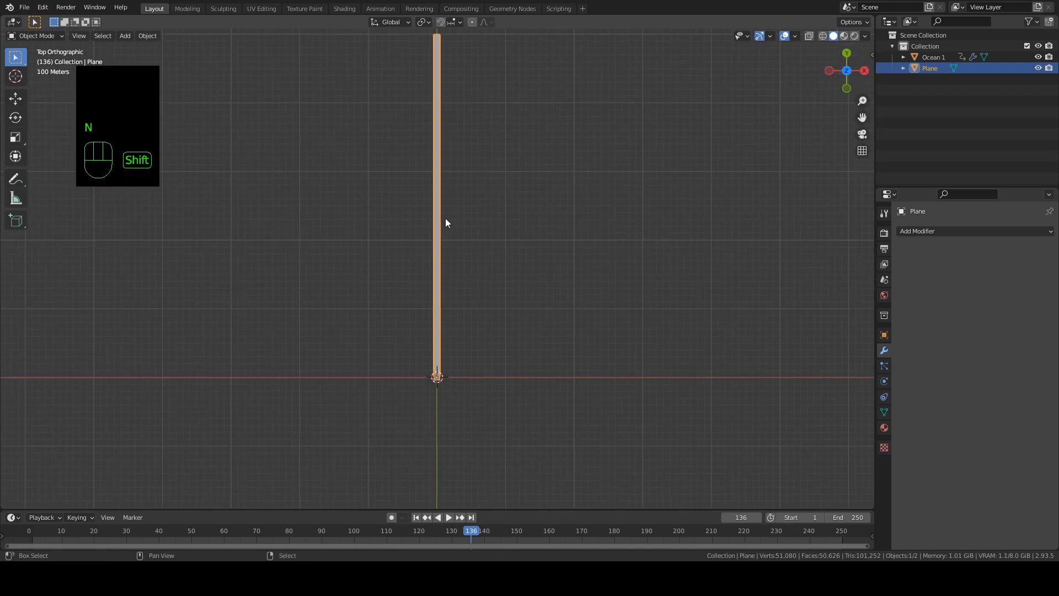
{"action": "middle_click_drag", "start_coordinate": [444, 224], "coordinate": [442, 237], "text": "shift"}
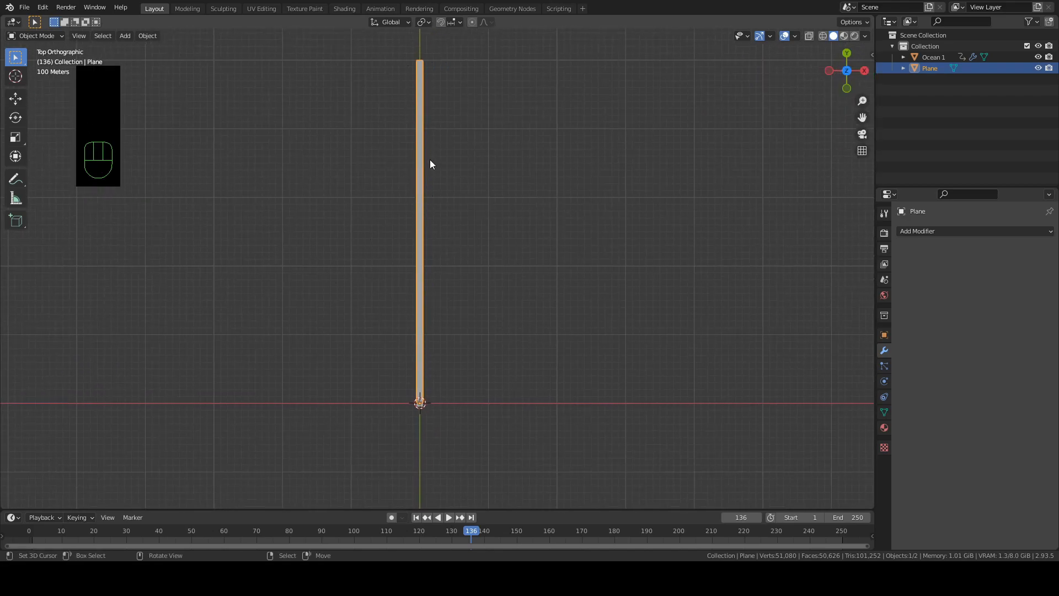
- Deselect all objects and add a circle mesh at the origin
{"action": "key", "text": "a"}
{"action": "key", "text": "a"}
{"action": "key", "text": "shift+a"}
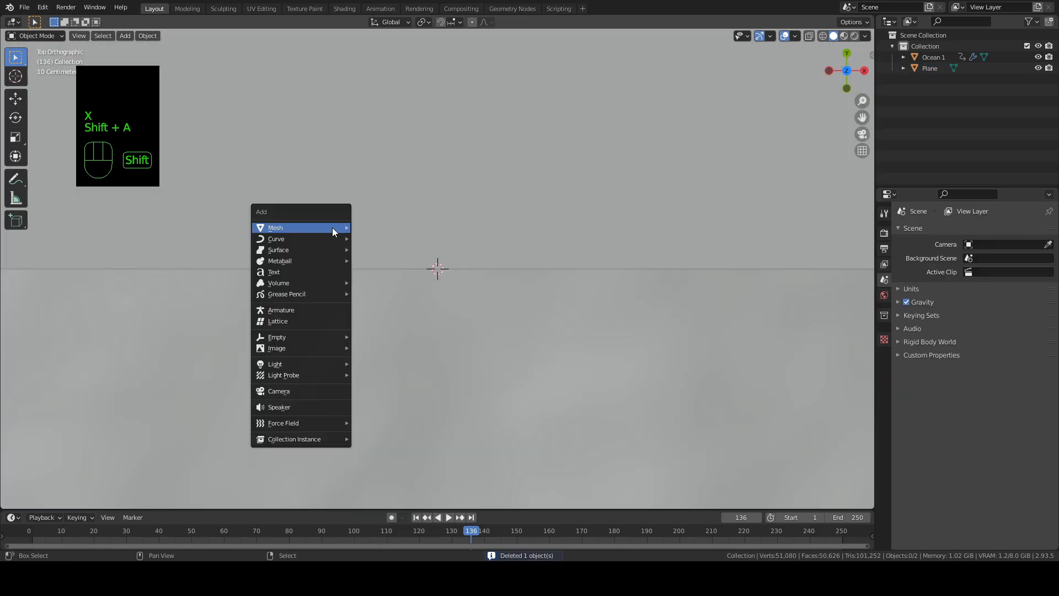
{"action": "mouse_move", "coordinate": [339, 227]}
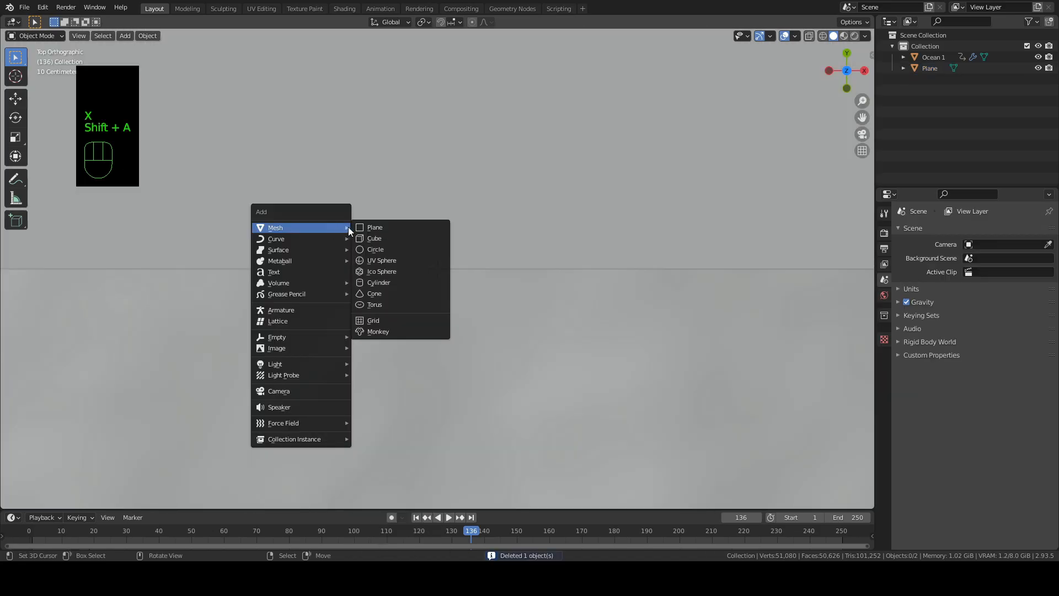
{"action": "left_click", "coordinate": [376, 251]}
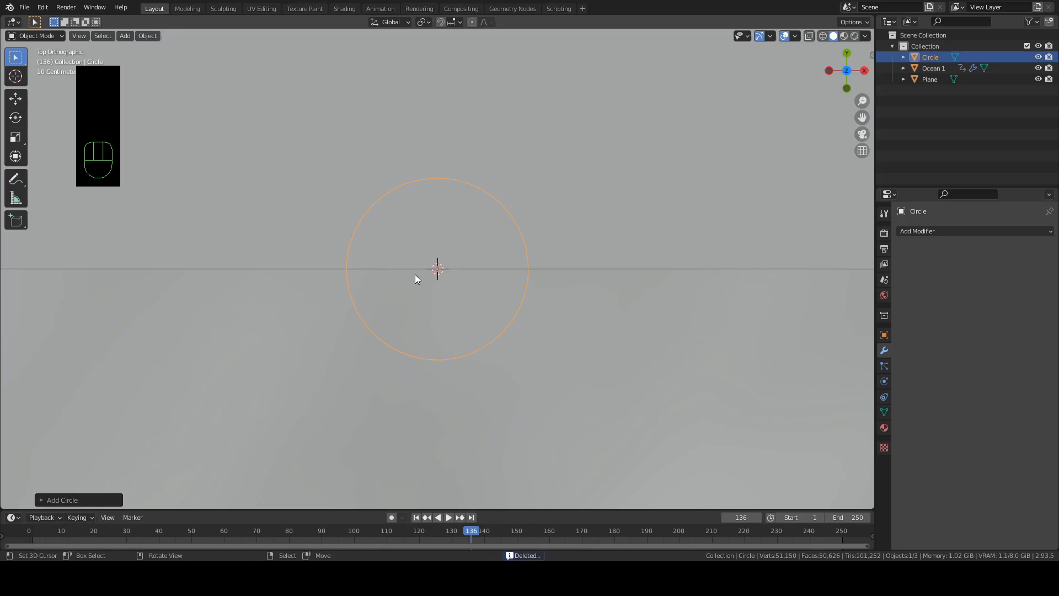
- Edit the circle's mesh and extrude its edge loop outward, scaling the new ring by about 1.1
{"action": "key", "text": "Tab"}
{"action": "scroll", "coordinate": [429, 273], "scroll_direction": "up", "scroll_amount": 2}
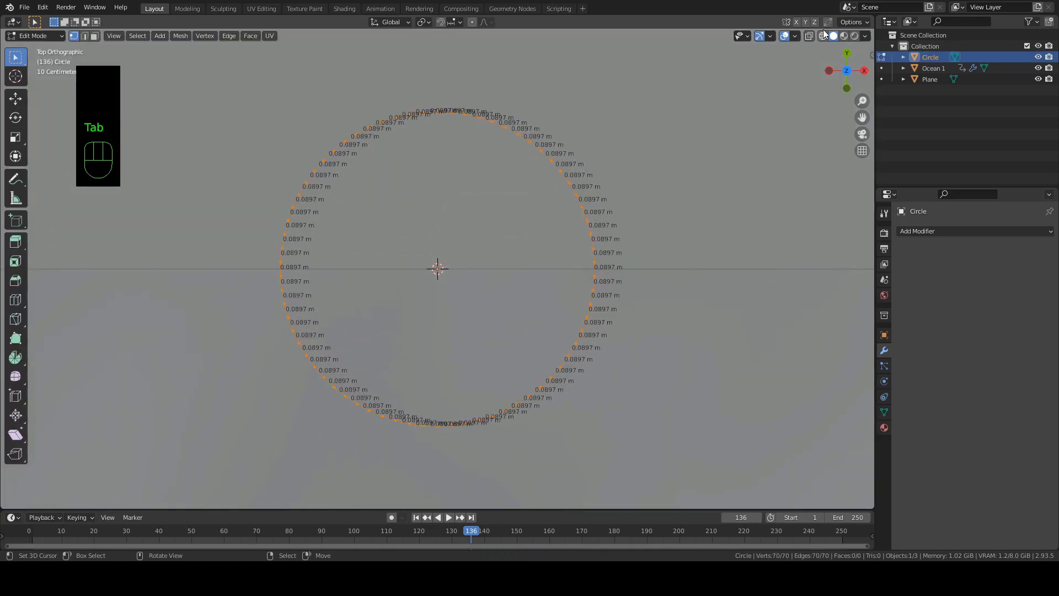
{"action": "left_click", "coordinate": [796, 36]}
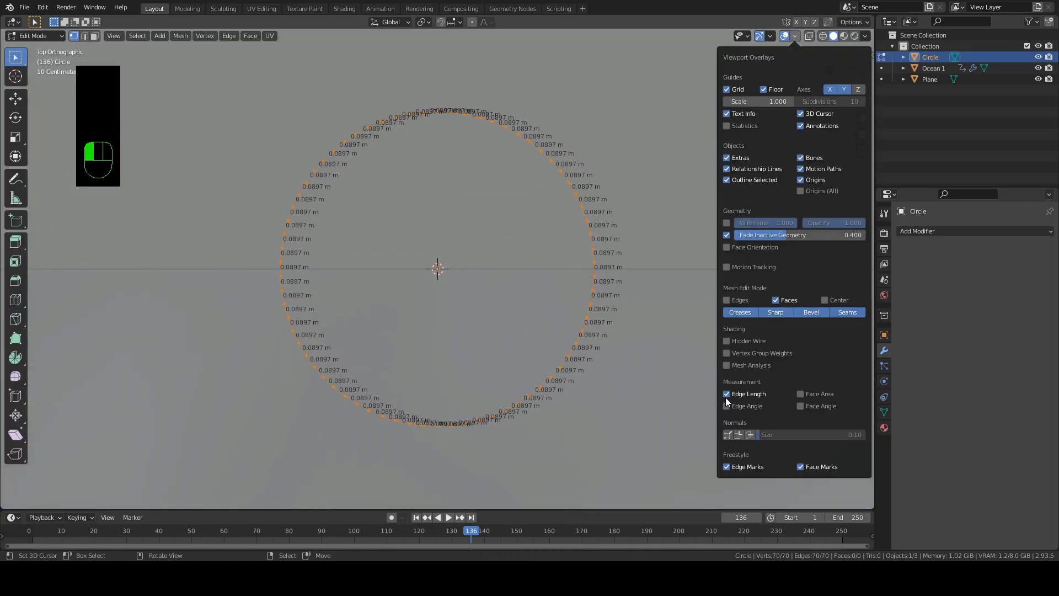
{"action": "key", "text": "e"}
{"action": "key", "text": "s"}
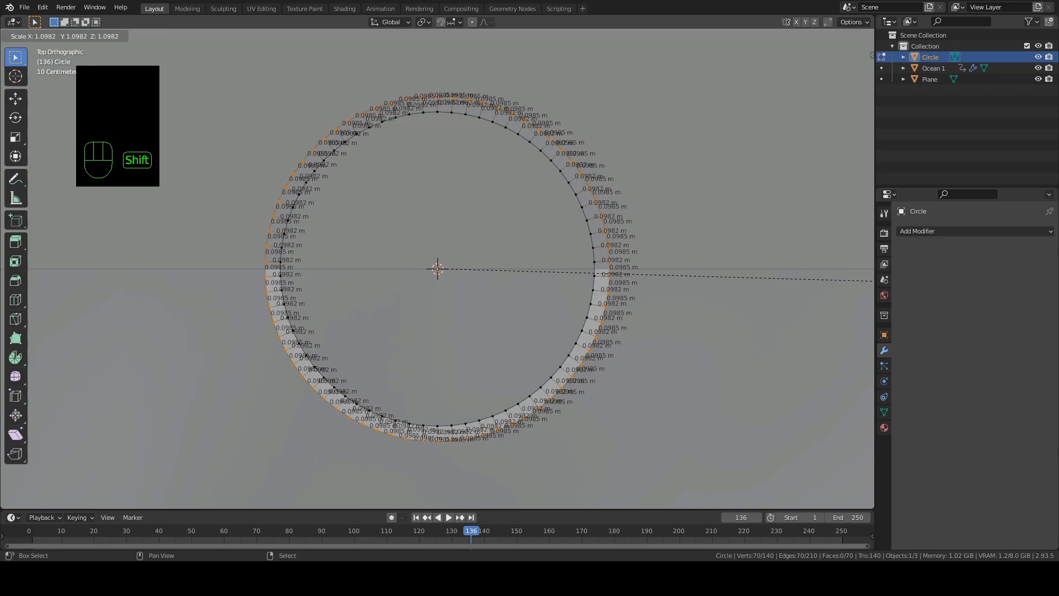
{"action": "left_click", "coordinate": [16, 281]}
- Repeat the outward ring extrusion eight times to build up concentric bands around the circle
{"action": "scroll", "coordinate": [400, 264], "scroll_direction": "up", "scroll_amount": 2}
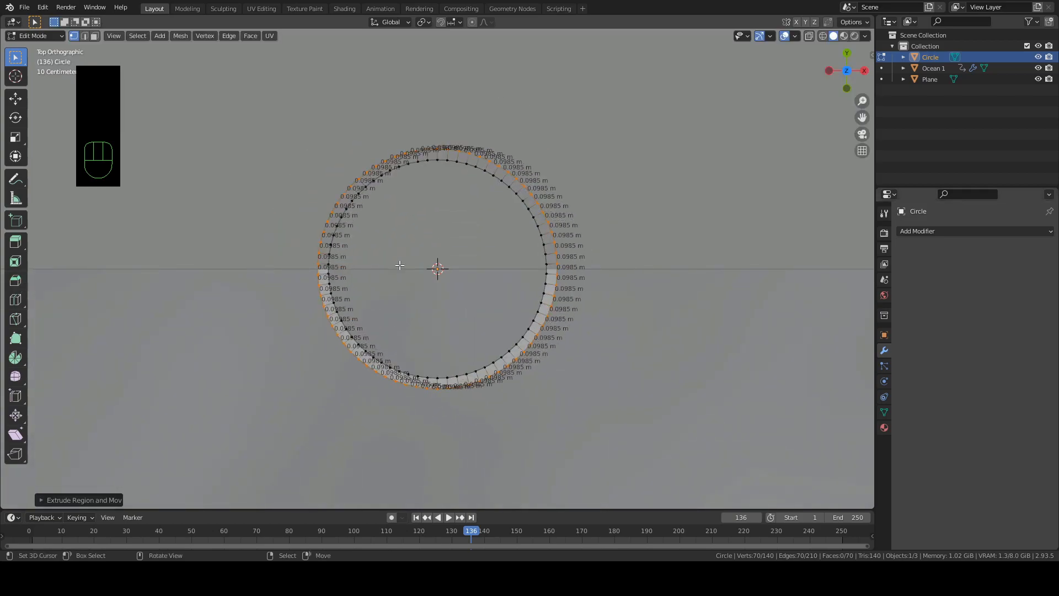
{"action": "key", "text": "shift+r"}
{"action": "key", "text": "shift+r"}
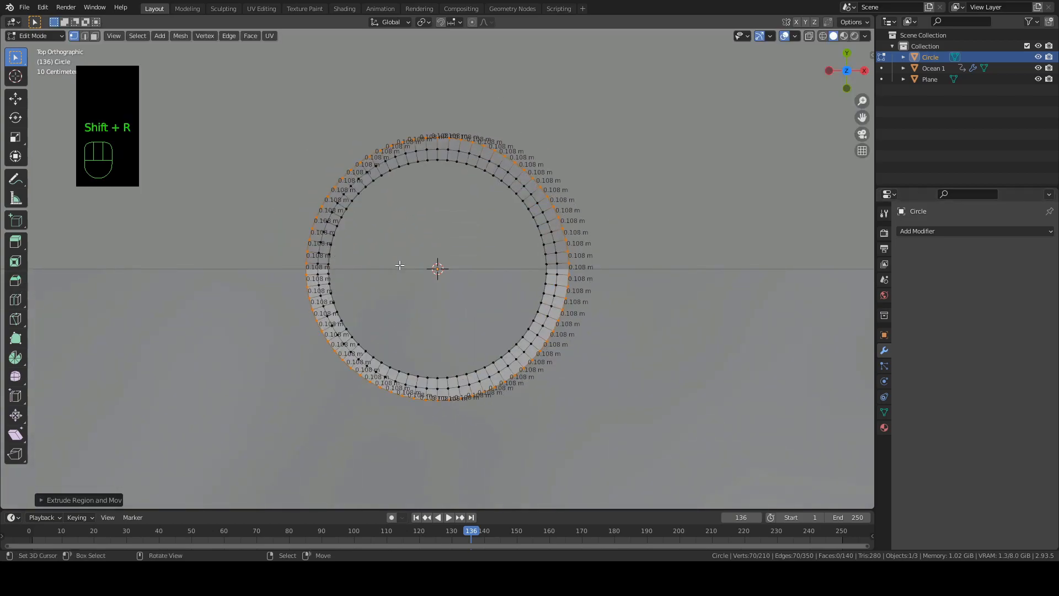
{"action": "key", "text": "shift+r"}
{"action": "key", "text": "shift+r"}
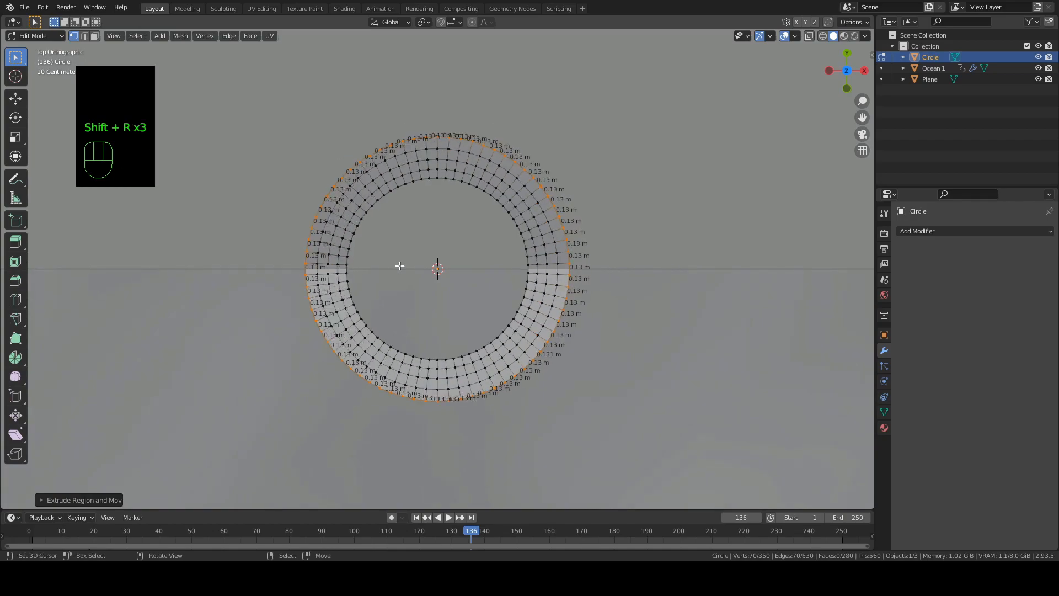
{"action": "scroll", "coordinate": [399, 266], "scroll_direction": "down", "scroll_amount": 4}
{"action": "key", "text": "shift+r"}
{"action": "key", "text": "shift+r"}
{"action": "scroll", "coordinate": [399, 265], "scroll_direction": "down", "scroll_amount": 5}
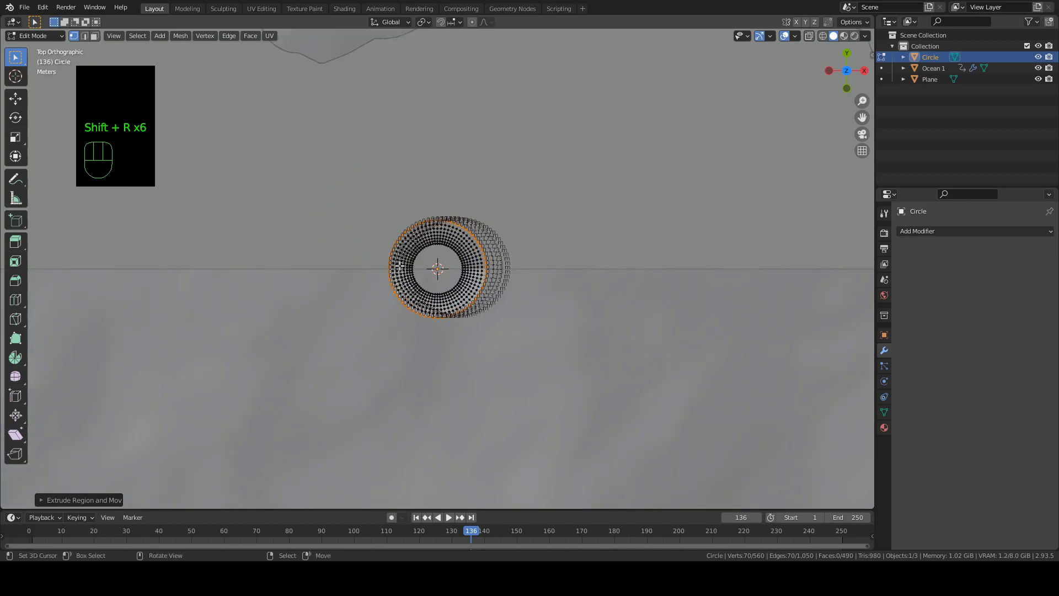
{"action": "key", "text": "shift+r"}
{"action": "key", "text": "shift+r"}
{"action": "scroll", "coordinate": [399, 267], "scroll_direction": "down", "scroll_amount": 12}
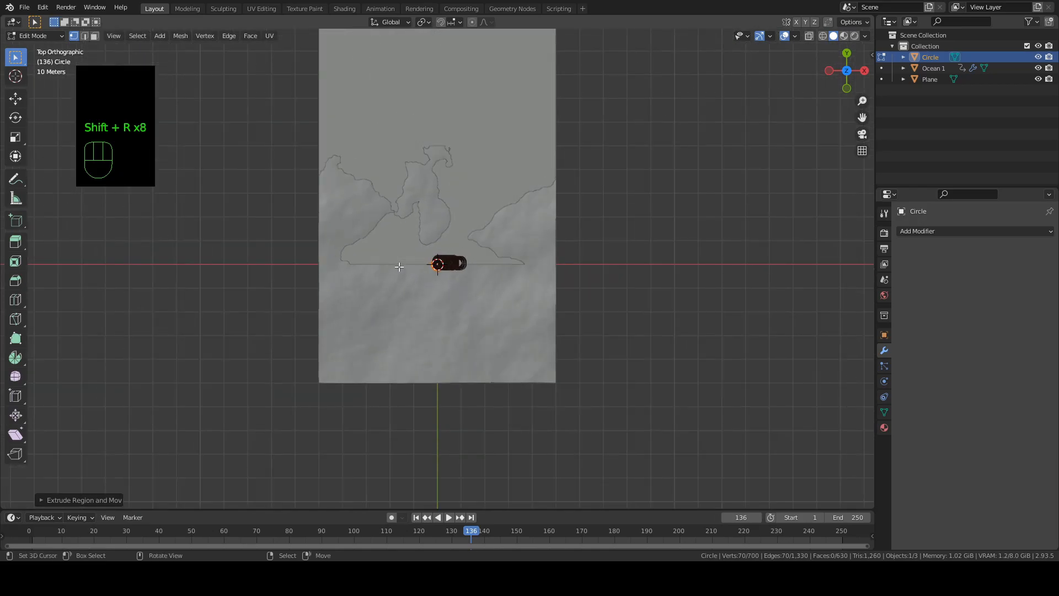
- Compare the size of the ringed circle with the full length of the 5000 m strip
{"action": "scroll", "coordinate": [399, 267], "scroll_direction": "up", "scroll_amount": 6, "text": "shift"}
{"action": "scroll", "coordinate": [399, 267], "scroll_direction": "down", "scroll_amount": 7}
{"action": "scroll", "coordinate": [399, 267], "scroll_direction": "up", "scroll_amount": 6, "text": "shift"}
{"action": "scroll", "coordinate": [399, 267], "scroll_direction": "down", "scroll_amount": 6}
{"action": "scroll", "coordinate": [399, 267], "scroll_direction": "up", "scroll_amount": 5, "text": "shift"}
{"action": "scroll", "coordinate": [400, 267], "scroll_direction": "down", "scroll_amount": 1}
{"action": "scroll", "coordinate": [399, 269], "scroll_direction": "down", "scroll_amount": 2, "text": "shift"}
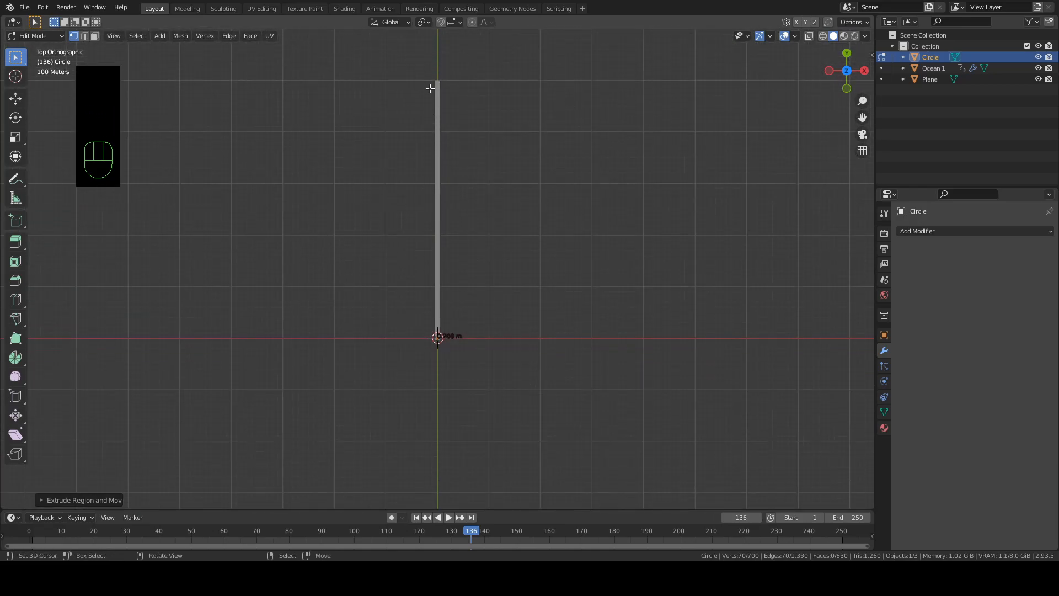
- Keep repeating the outward ring extrusion on the circle until its outermost ring reaches the far end of the 5000 m strip
{"action": "key", "text": "shift+r"}
{"action": "key", "text": "shift+r"}
{"action": "key", "text": "shift+r"}
{"action": "key", "text": "shift+r"}
{"action": "key", "text": "shift+r"}
{"action": "key", "text": "shift+r"}
{"action": "key", "text": "shift+r"}
{"action": "key", "text": "shift+r"}
{"action": "key", "text": "shift+r"}
{"action": "key", "text": "shift+r"}
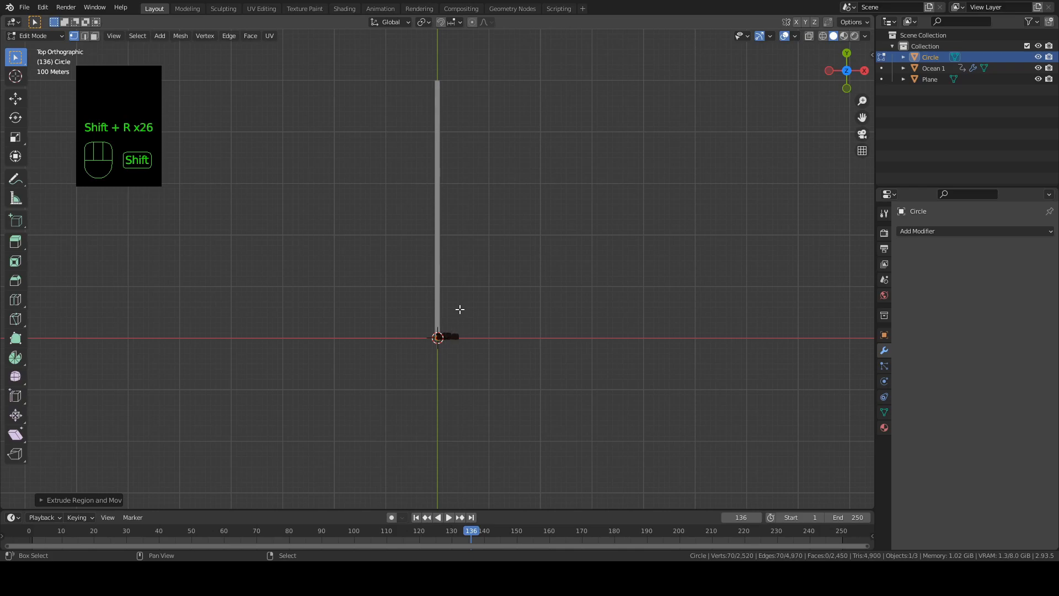
{"action": "key", "text": "shift+r"}
{"action": "key", "text": "shift+r"}
{"action": "key", "text": "shift+r"}
{"action": "key", "text": "shift+r"}
{"action": "key", "text": "shift+r"}
{"action": "key", "text": "shift+r"}
{"action": "key", "text": "shift+r"}
{"action": "key", "text": "shift+r"}
{"action": "key", "text": "shift+r"}
{"action": "key", "text": "shift+r"}
{"action": "key", "text": "shift+r"}
{"action": "key", "text": "shift+r"}
{"action": "key", "text": "shift+r"}
{"action": "key", "text": "shift+r"}
{"action": "key", "text": "shift+r"}
{"action": "key", "text": "shift+r"}
{"action": "key", "text": "shift+r"}
{"action": "key", "text": "shift+r"}
{"action": "key", "text": "shift+r"}
{"action": "key", "text": "shift+r"}
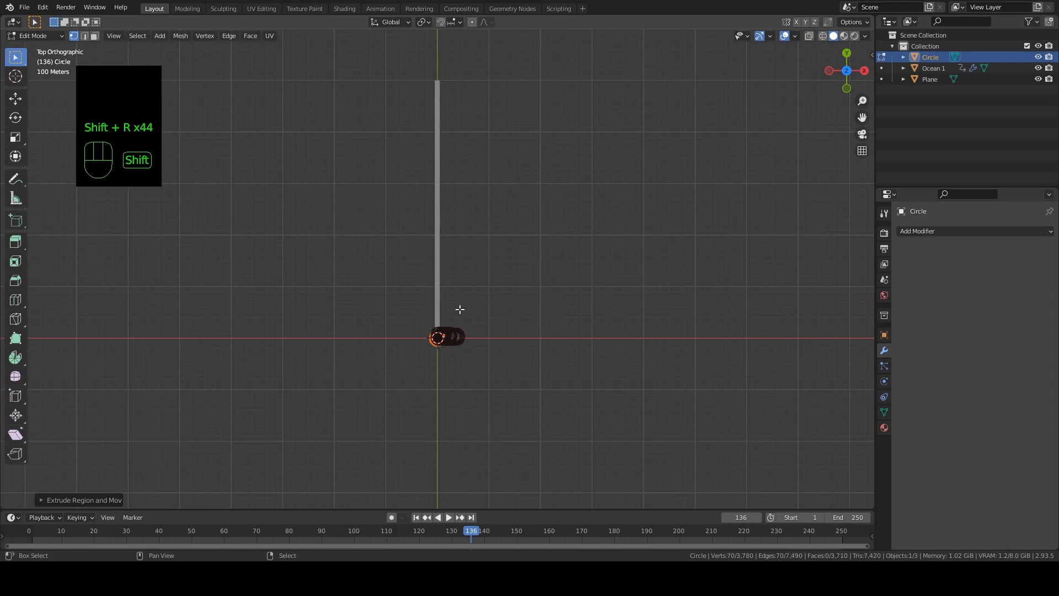
{"action": "key", "text": "shift+r"}
{"action": "key", "text": "shift+r"}
{"action": "key", "text": "shift+r"}
{"action": "key", "text": "shift+r"}
{"action": "key", "text": "shift+r"}
{"action": "key", "text": "shift+r"}
{"action": "key", "text": "shift+r"}
{"action": "key", "text": "shift+r"}
{"action": "key", "text": "shift+r"}
{"action": "key", "text": "shift+r"}
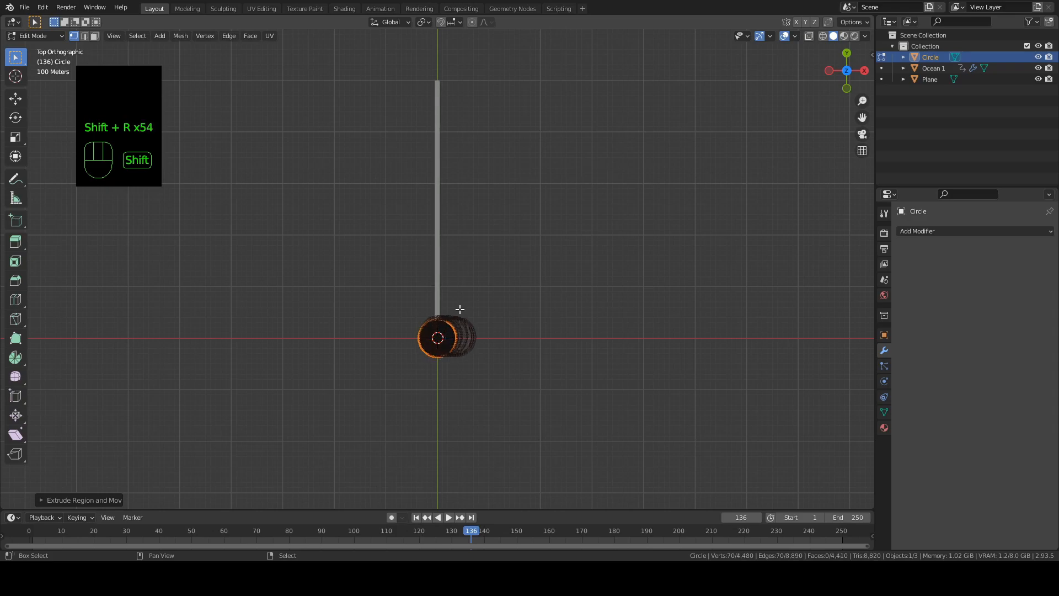
{"action": "key", "text": "shift+r"}
{"action": "key", "text": "shift+r"}
{"action": "key", "text": "shift+r"}
{"action": "key", "text": "shift+r"}
{"action": "key", "text": "shift+r"}
{"action": "key", "text": "shift+r"}
{"action": "key", "text": "shift+r"}
{"action": "key", "text": "shift+r"}
{"action": "key", "text": "shift+r"}
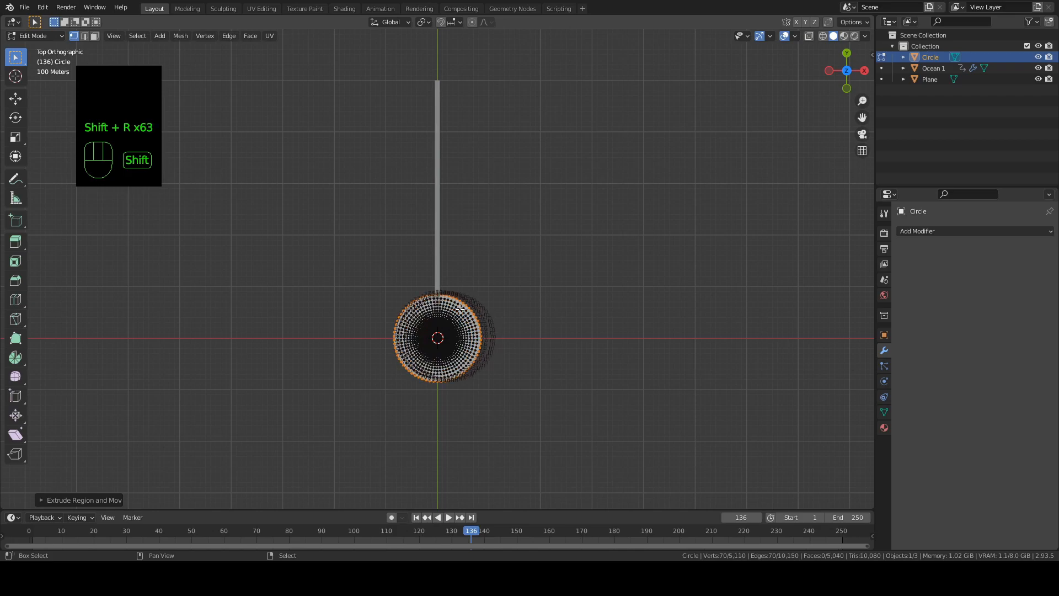
{"action": "key", "text": "shift+r"}
{"action": "key", "text": "shift+r"}
{"action": "key", "text": "shift+r"}
{"action": "key", "text": "shift+r"}
{"action": "key", "text": "shift+r"}
{"action": "key", "text": "shift+r"}
{"action": "key", "text": "shift+r"}
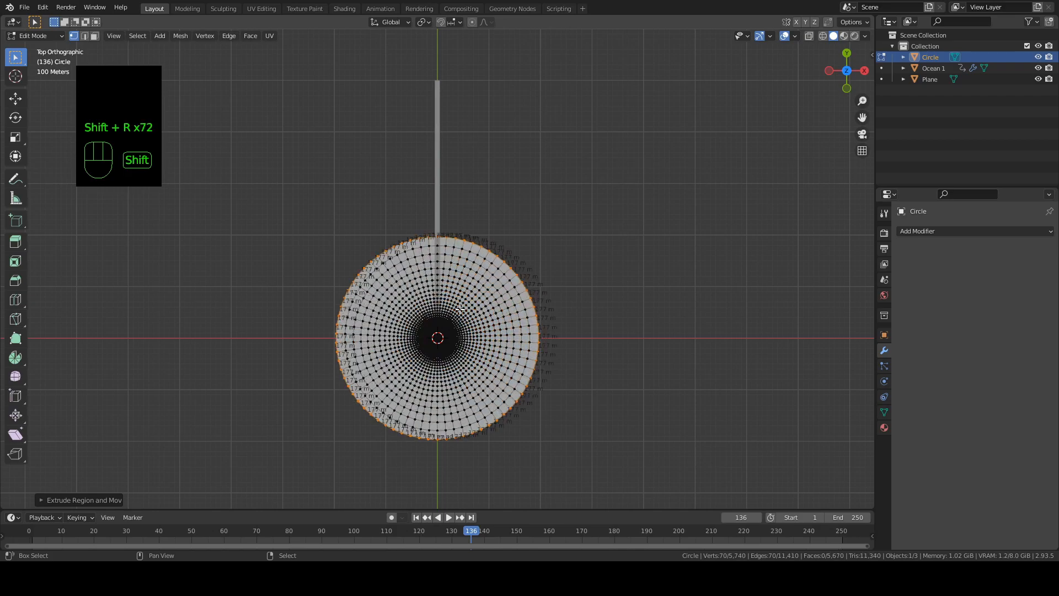
{"action": "key", "text": "shift+r"}
{"action": "key", "text": "shift+r"}
{"action": "key", "text": "shift+r"}
{"action": "key", "text": "shift+r"}
{"action": "key", "text": "shift+r"}
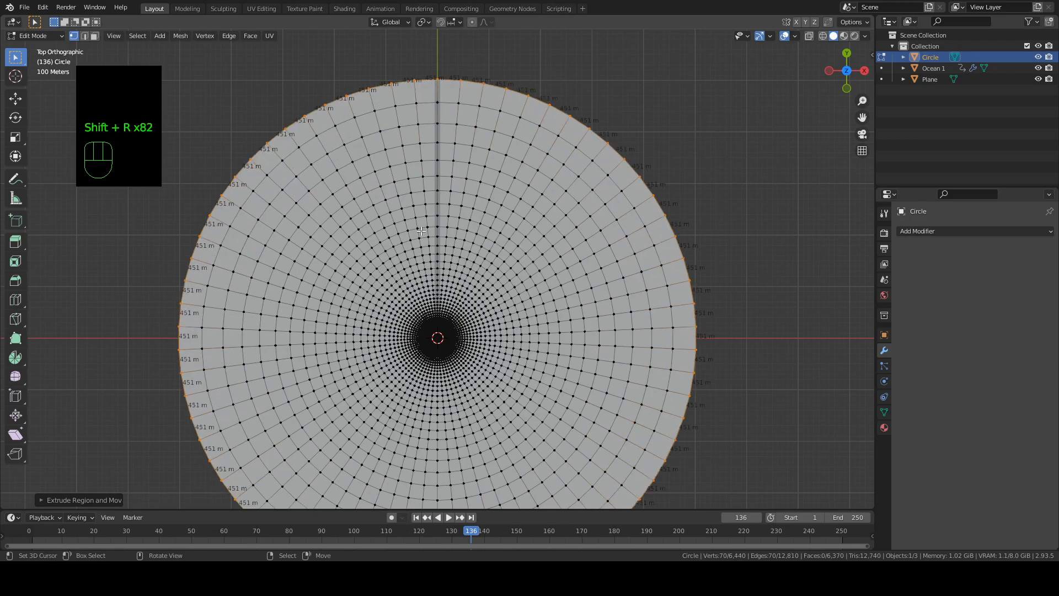
- Check the outer ring against the strip's end, leave mesh editing, switch to wireframe and delete the guide strip
{"action": "middle_click_drag", "start_coordinate": [422, 231], "coordinate": [422, 340], "text": "shift"}
{"action": "scroll", "coordinate": [423, 338], "scroll_direction": "up", "scroll_amount": 6}
{"action": "middle_click_drag", "start_coordinate": [483, 104], "coordinate": [484, 304], "text": "shift"}
{"action": "scroll", "coordinate": [483, 304], "scroll_direction": "up", "scroll_amount": 6}
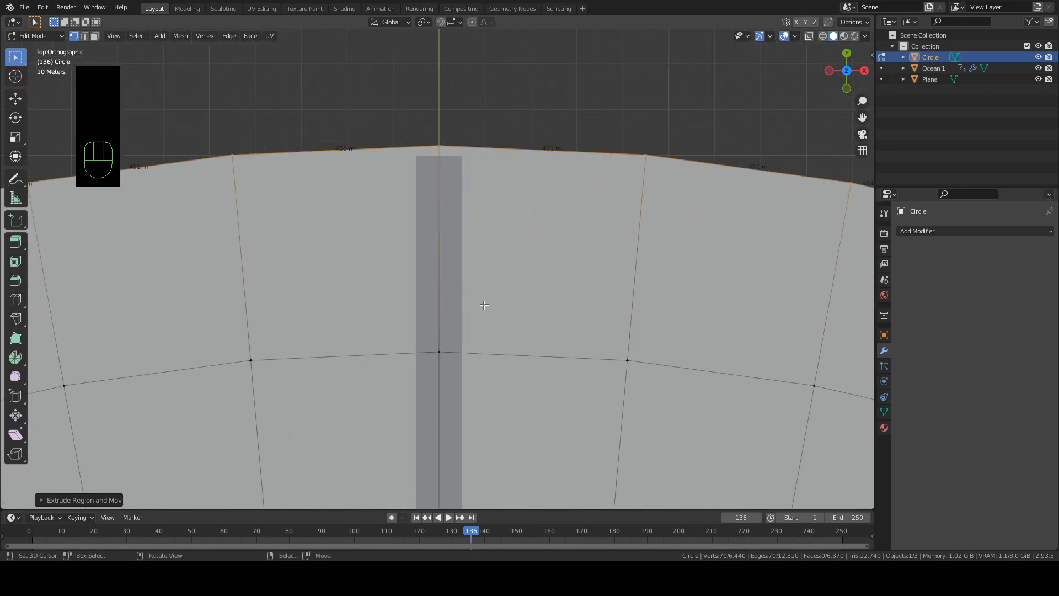
{"action": "key", "text": "Tab"}
{"action": "key", "text": "z"}
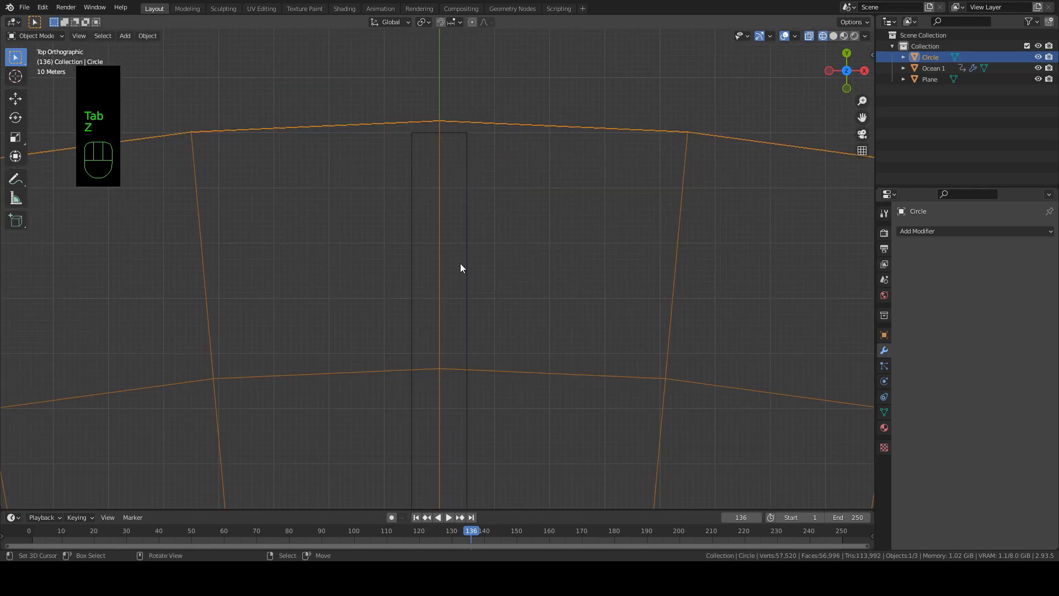
{"action": "left_click", "coordinate": [460, 263]}
{"action": "key", "text": "x"}
{"action": "left_click", "coordinate": [460, 263]}
{"action": "scroll", "coordinate": [460, 264], "scroll_direction": "down", "scroll_amount": 5}
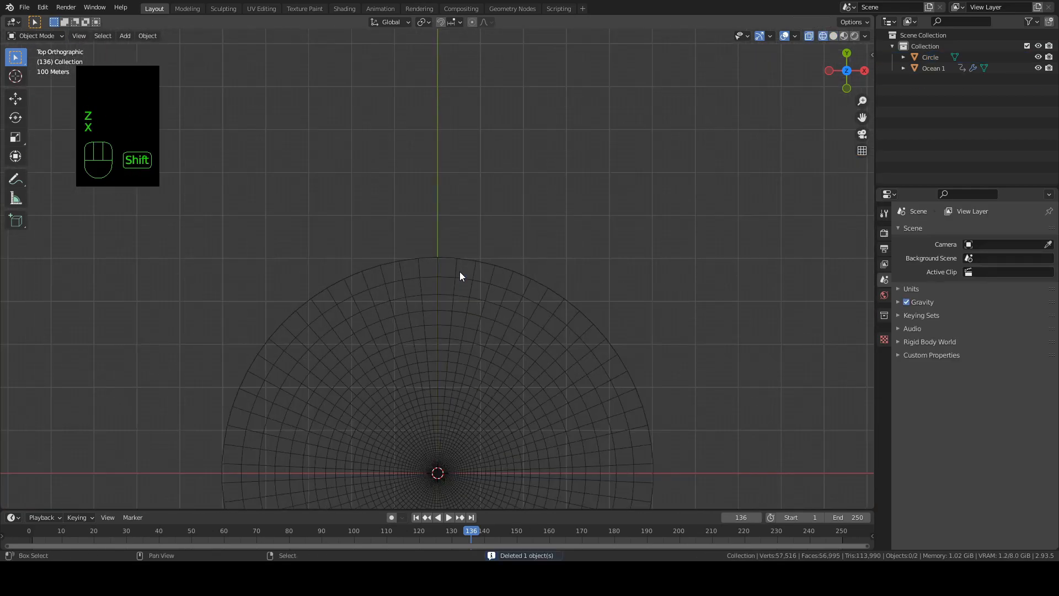
- Return to solid shading, select the ringed circle and rename it Ocean_Proxy
{"action": "scroll", "coordinate": [458, 271], "scroll_direction": "down", "scroll_amount": 3, "text": "shift"}
{"action": "key", "text": "z"}
{"action": "mouse_move", "coordinate": [469, 320]}
{"action": "middle_mouse_down"}
{"action": "mouse_move", "coordinate": [499, 227]}
{"action": "mouse_move", "coordinate": [503, 265]}
{"action": "mouse_move", "coordinate": [473, 263]}
{"action": "middle_mouse_up"}
{"action": "scroll", "coordinate": [499, 232], "scroll_direction": "up", "scroll_amount": 4}
{"action": "scroll", "coordinate": [469, 261], "scroll_direction": "up", "scroll_amount": 4}
{"action": "middle_click_drag", "start_coordinate": [449, 305], "coordinate": [432, 223], "text": "shift"}
{"action": "right_click", "coordinate": [488, 258]}
{"action": "double_click", "coordinate": [932, 57]}
{"action": "type", "text": "Ocean_Proxy"}
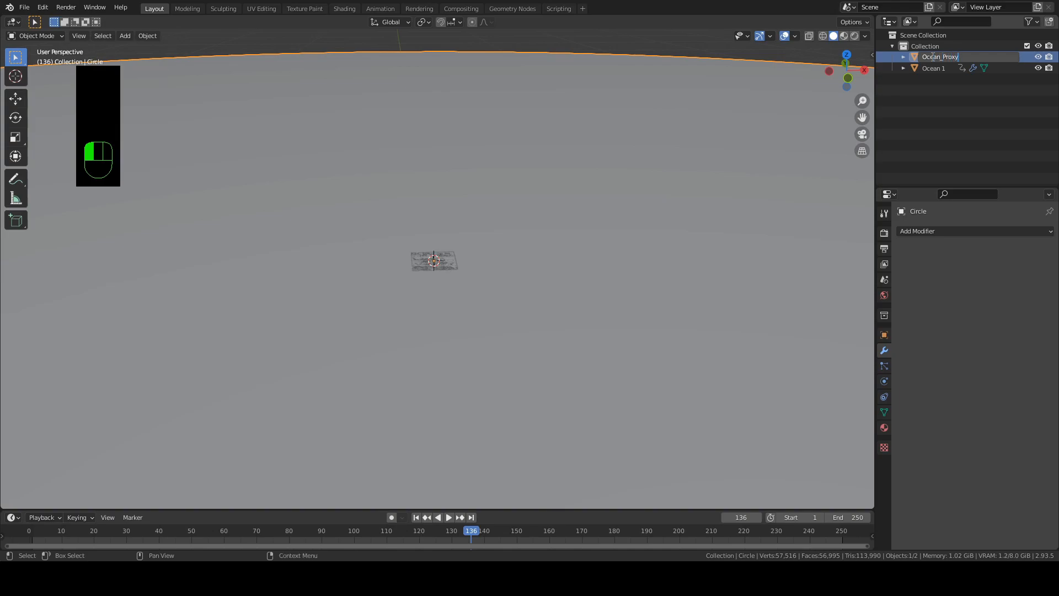
{"action": "key", "text": "Return"}
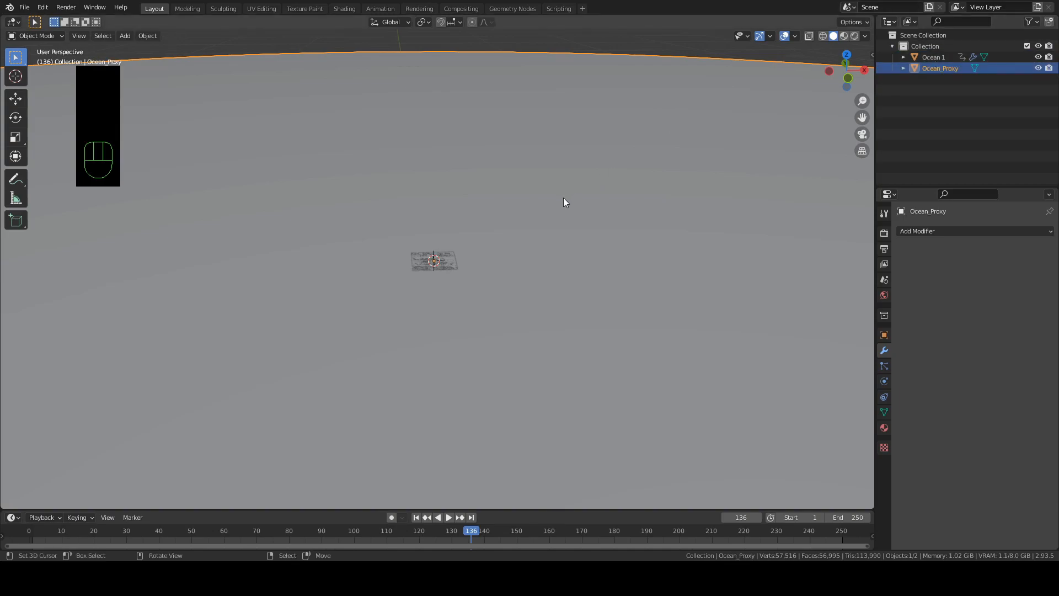
- Examine the size of the ocean patch relative to the large proxy disc and the density of the disc's mesh
{"action": "scroll", "coordinate": [544, 225], "scroll_direction": "up", "scroll_amount": 5}
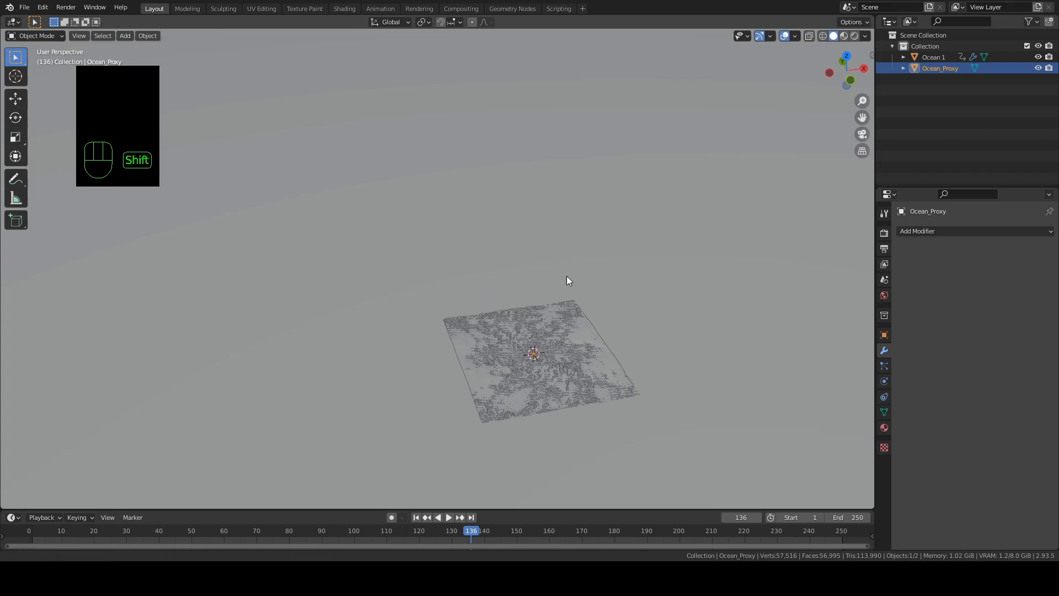
{"action": "scroll", "coordinate": [512, 242], "scroll_direction": "up", "scroll_amount": 3}
{"action": "scroll", "coordinate": [511, 244], "scroll_direction": "down", "scroll_amount": 10}
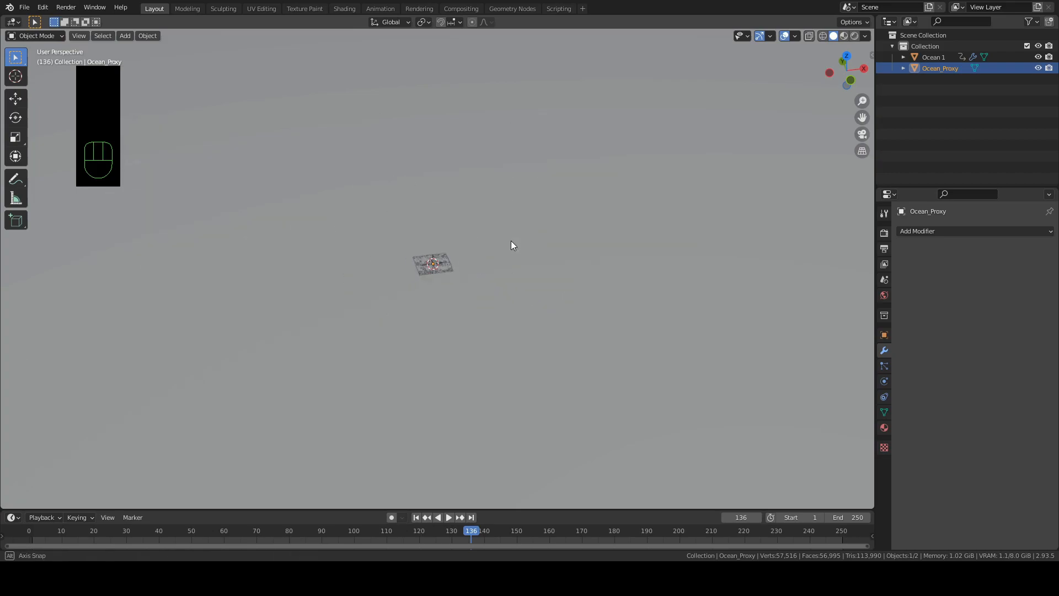
{"action": "scroll", "coordinate": [514, 242], "scroll_direction": "up", "scroll_amount": 4}
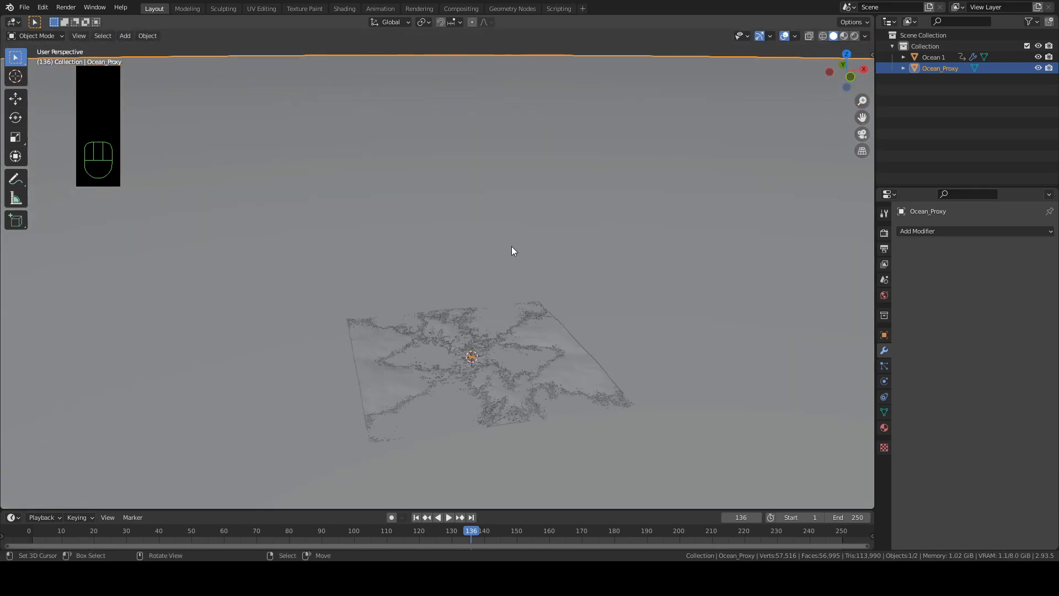
{"action": "scroll", "coordinate": [512, 251], "scroll_direction": "down", "scroll_amount": 3}
{"action": "scroll", "coordinate": [509, 243], "scroll_direction": "up", "scroll_amount": 4}
{"action": "scroll", "coordinate": [480, 241], "scroll_direction": "down", "scroll_amount": 5}
{"action": "key", "text": "KP_7"}
{"action": "scroll", "coordinate": [468, 240], "scroll_direction": "down", "scroll_amount": 3}
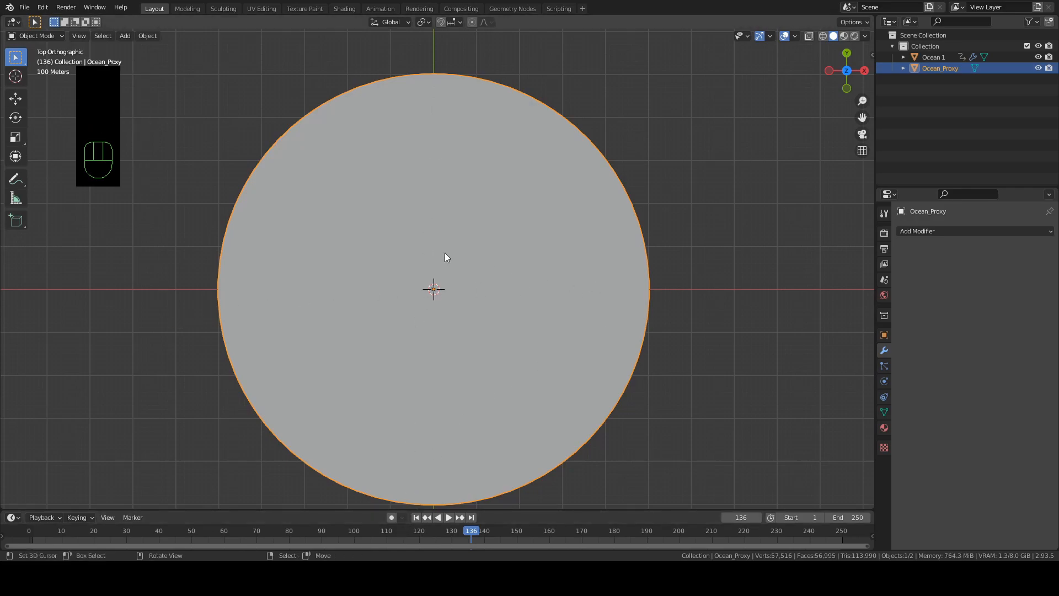
{"action": "middle_click_drag", "start_coordinate": [528, 251], "coordinate": [554, 244]}
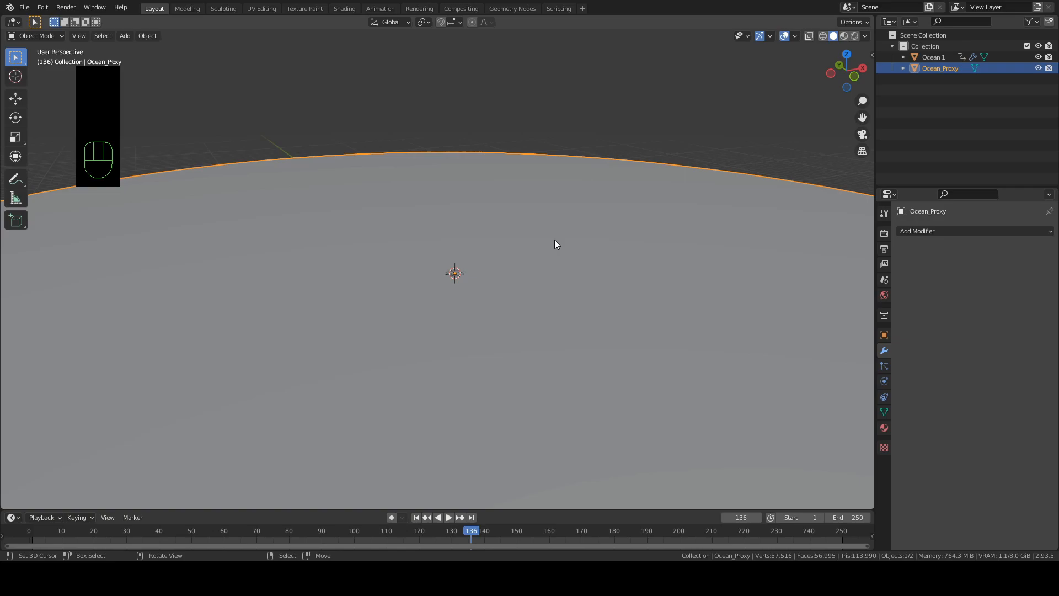
{"action": "key", "text": "Tab"}
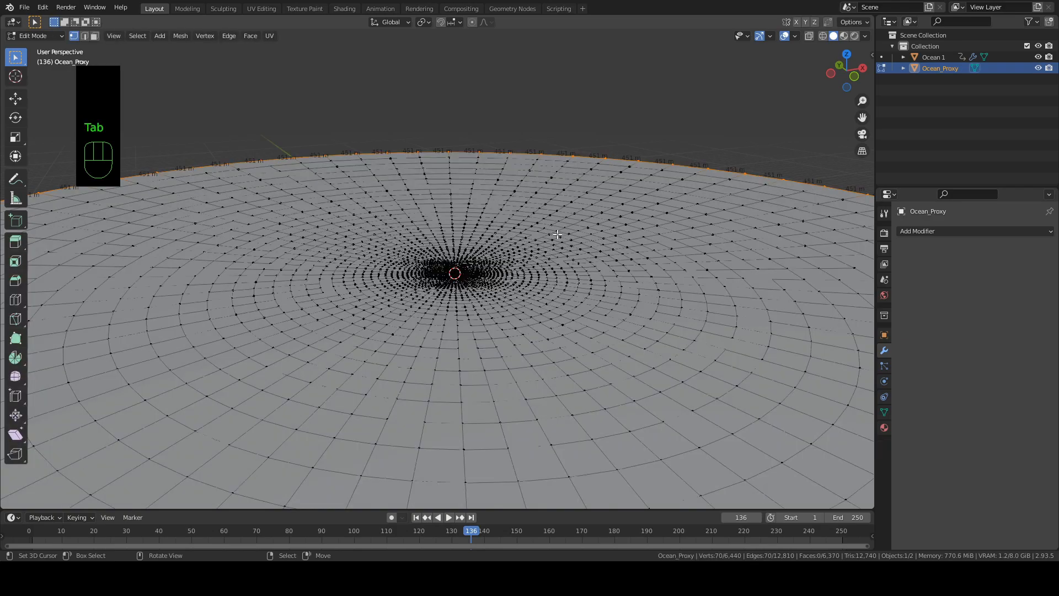
{"action": "key", "text": "Tab"}
- Add a camera at the origin, clear its rotation, rotate it 90° around X and look through it
{"action": "key", "text": "shift+a"}
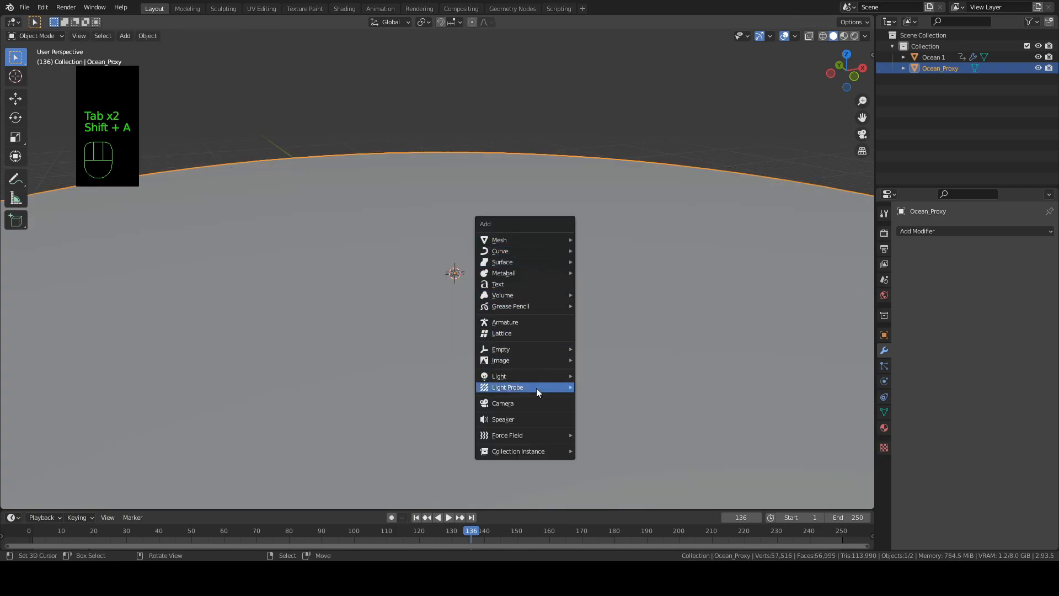
{"action": "left_click", "coordinate": [534, 403]}
{"action": "key", "text": "alt+r"}
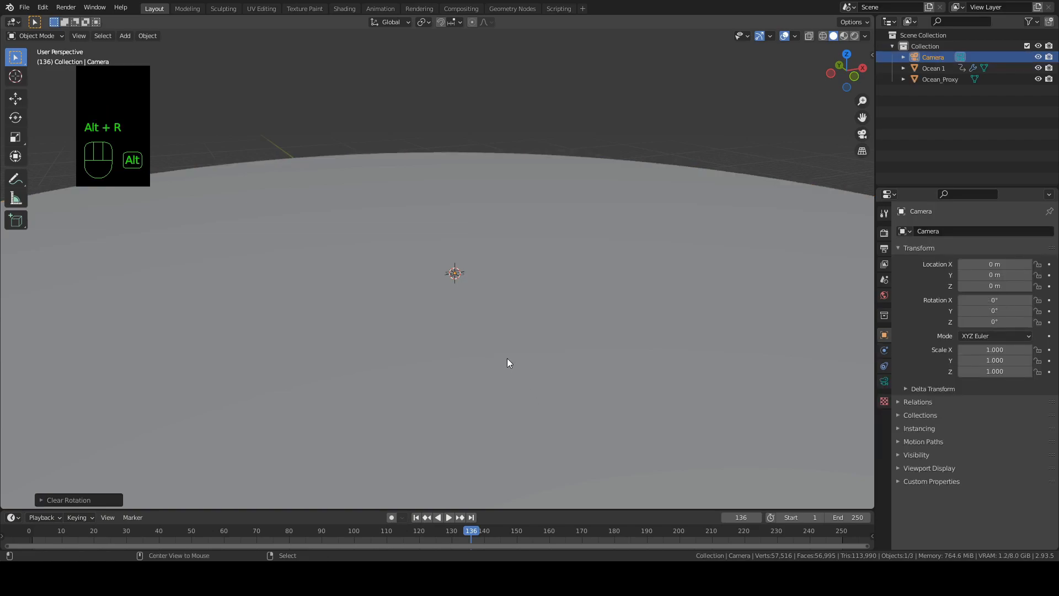
{"action": "type", "text": "rx90"}
{"action": "key", "text": "Return"}
{"action": "key", "text": "KP_0"}
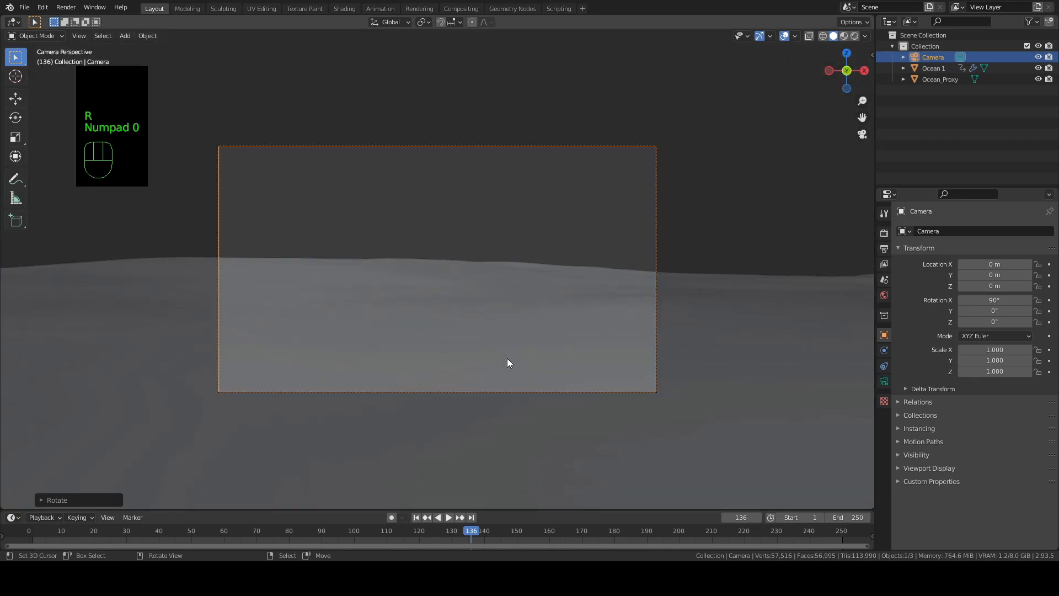
{"action": "scroll", "coordinate": [508, 358], "scroll_direction": "up", "scroll_amount": 2}
- Raise the camera along the Z axis to about 0.27 m and look through it again
{"action": "middle_click_drag", "start_coordinate": [508, 359], "coordinate": [511, 359]}
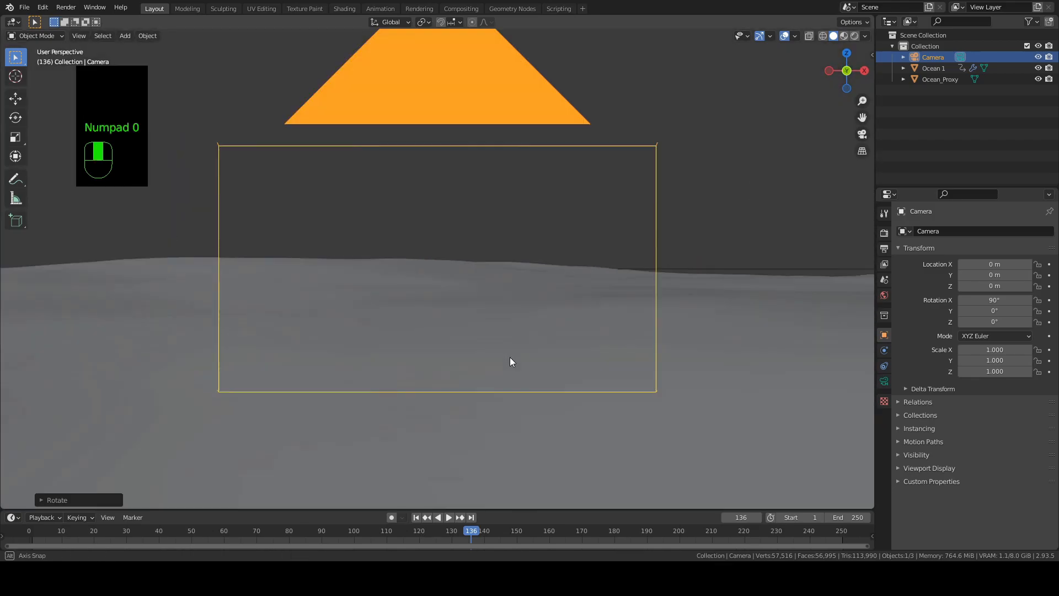
{"action": "scroll", "coordinate": [512, 357], "scroll_direction": "down", "scroll_amount": 10}
{"action": "key", "text": "KP_Decimal"}
{"action": "middle_click_drag", "start_coordinate": [462, 334], "coordinate": [508, 358]}
{"action": "key", "text": "g"}
{"action": "key", "text": "z"}
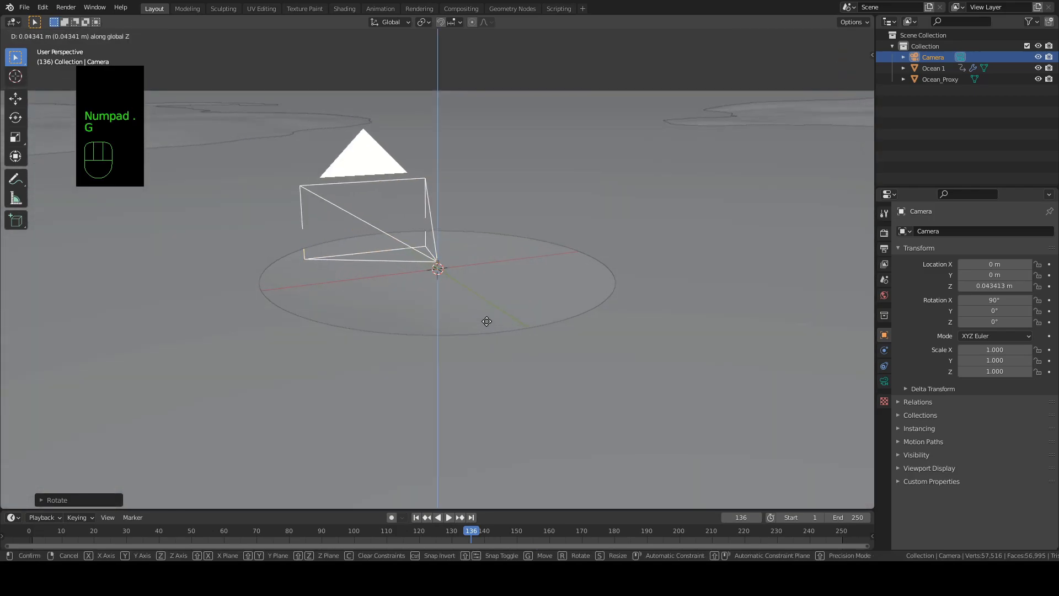
{"action": "left_click", "coordinate": [481, 283]}
{"action": "middle_click_drag", "start_coordinate": [482, 283], "coordinate": [450, 307]}
{"action": "scroll", "coordinate": [532, 345], "scroll_direction": "down", "scroll_amount": 5}
{"action": "middle_click_drag", "start_coordinate": [508, 243], "coordinate": [535, 203]}
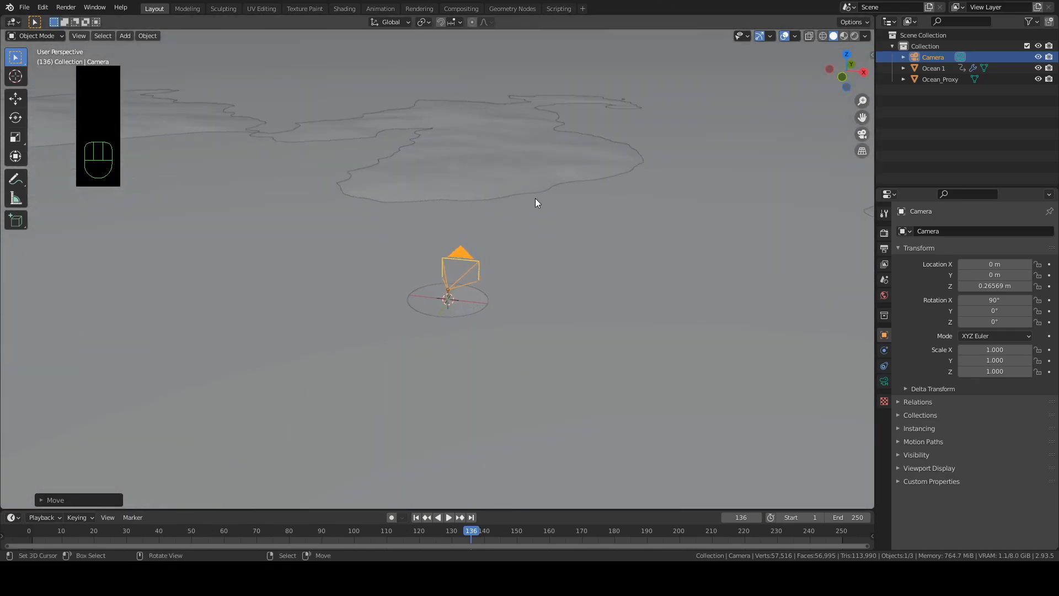
{"action": "key", "text": "KP_0"}
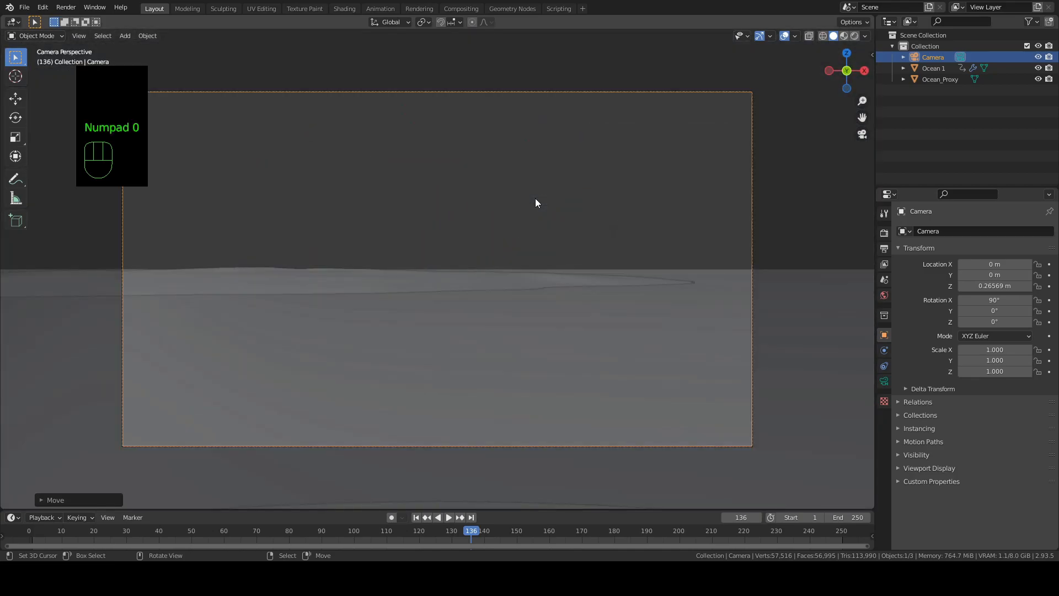
- Edit the Ocean_Proxy mesh and select only the two radial edge loops just outside either side of the camera frame
{"action": "right_click", "coordinate": [666, 317]}
{"action": "key", "text": "Tab"}
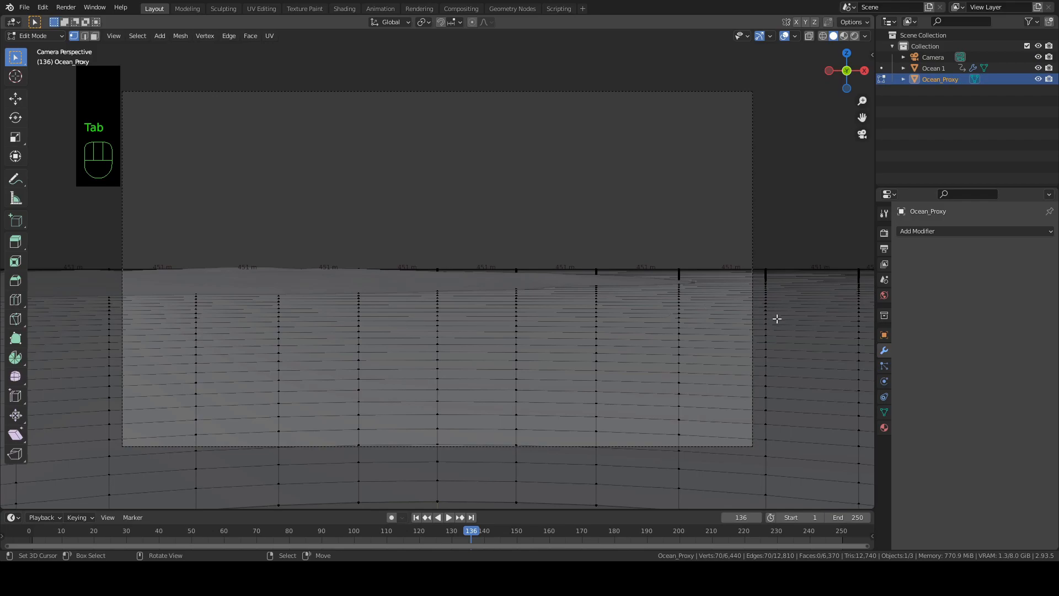
{"action": "left_click", "coordinate": [766, 313], "text": "alt+shift"}
{"action": "key", "text": "alt+a"}
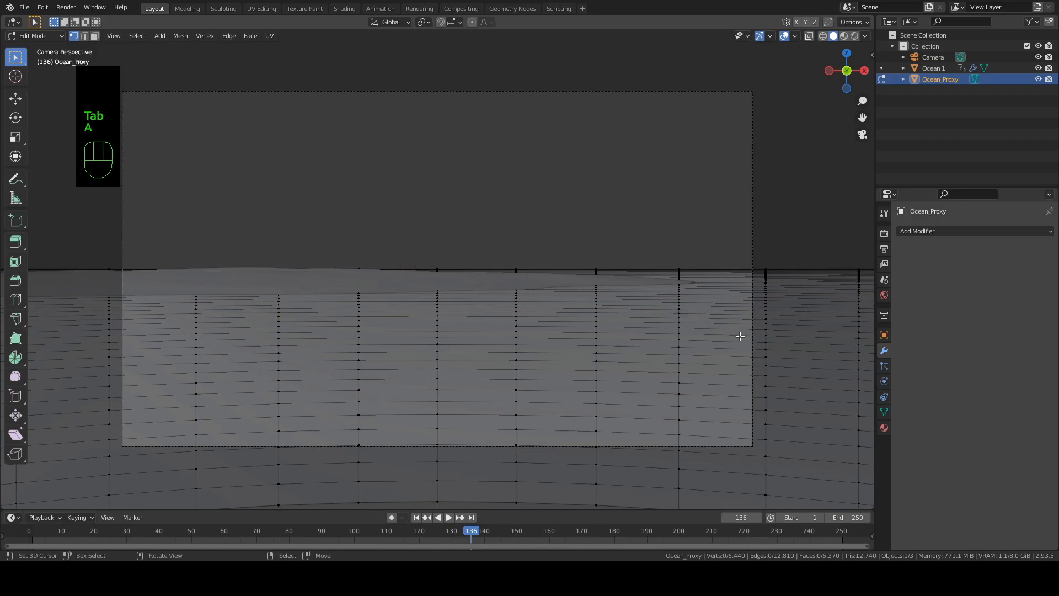
{"action": "key", "text": "shift+alt"}
{"action": "left_click", "coordinate": [765, 339], "text": "alt+shift"}
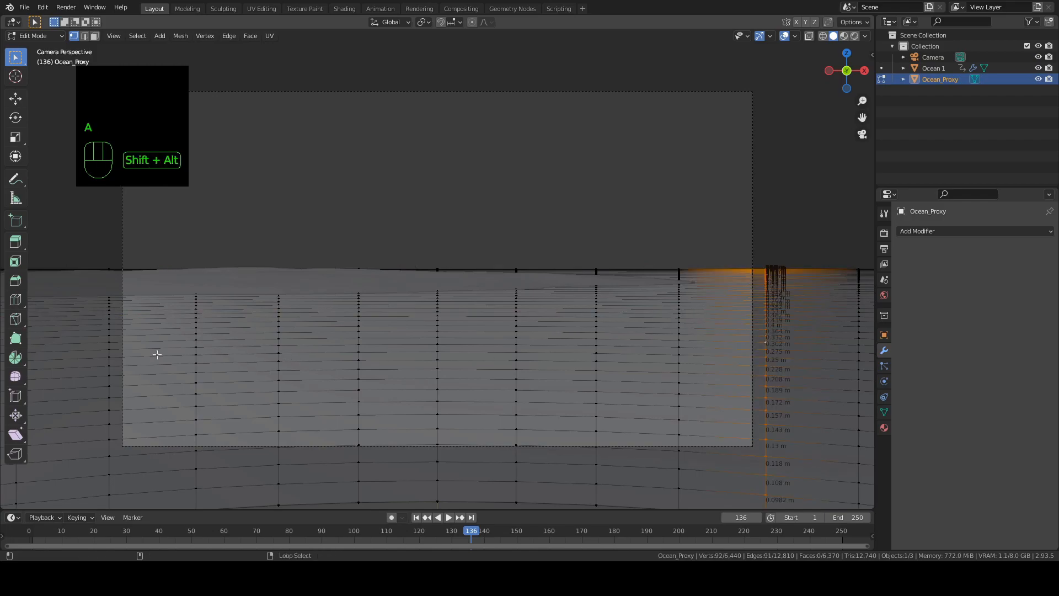
{"action": "left_click", "coordinate": [107, 365], "text": "alt+shift"}
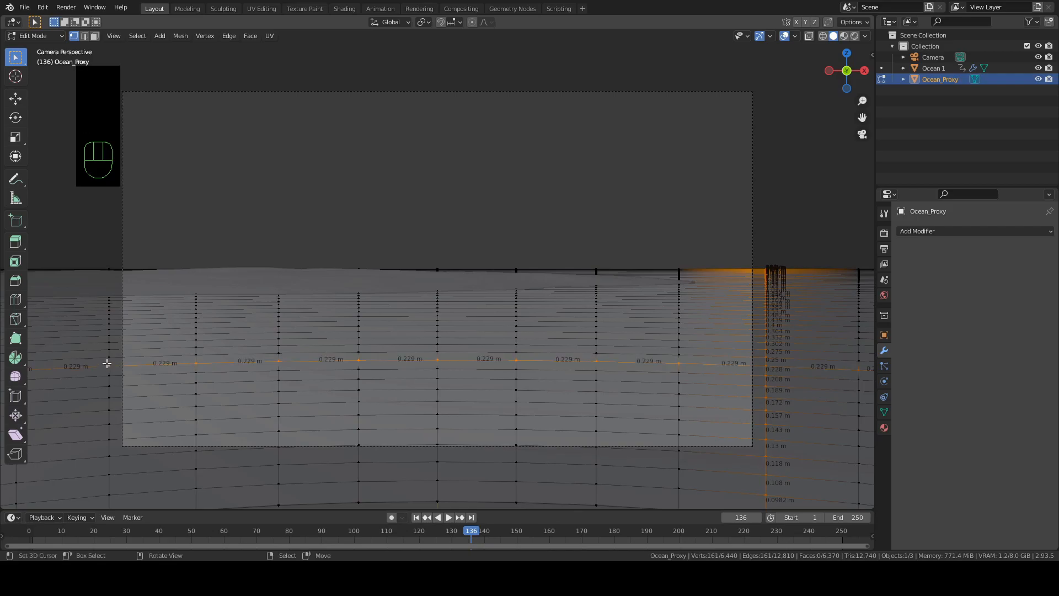
{"action": "key", "text": "ctrl+z"}
{"action": "left_click", "coordinate": [108, 361], "text": "alt+shift"}
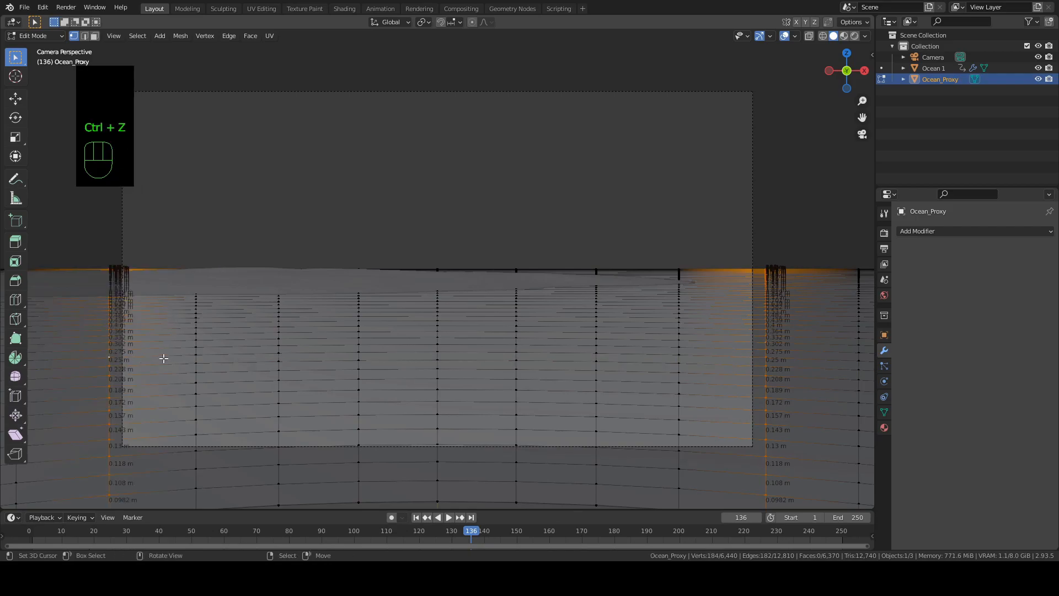
- From above in wireframe, add the radial edge loops between the first boundary loop and the Y axis to the selection
{"action": "key", "text": "KP_7"}
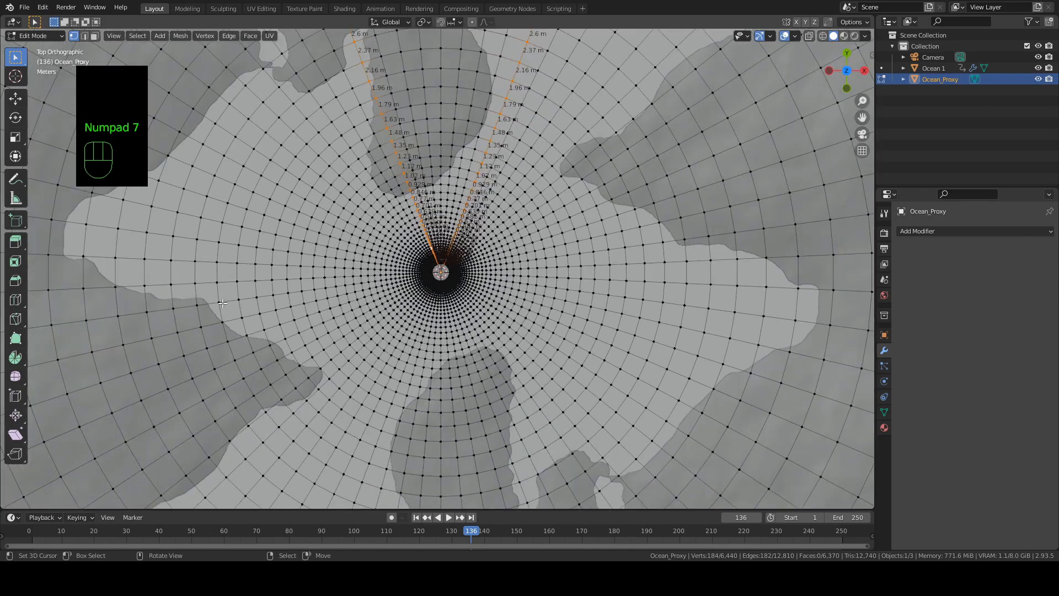
{"action": "key", "text": "z"}
{"action": "scroll", "coordinate": [228, 294], "scroll_direction": "down", "scroll_amount": 10}
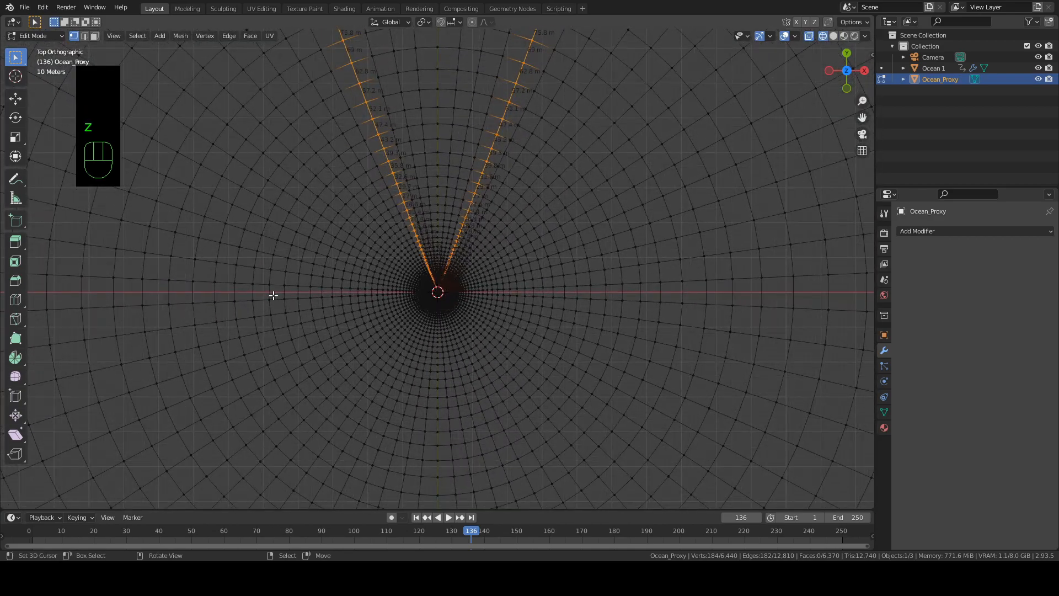
{"action": "scroll", "coordinate": [273, 297], "scroll_direction": "down", "scroll_amount": 6}
{"action": "middle_click_drag", "start_coordinate": [376, 263], "coordinate": [370, 282], "text": "shift"}
{"action": "left_click", "coordinate": [386, 117], "text": "alt+shift"}
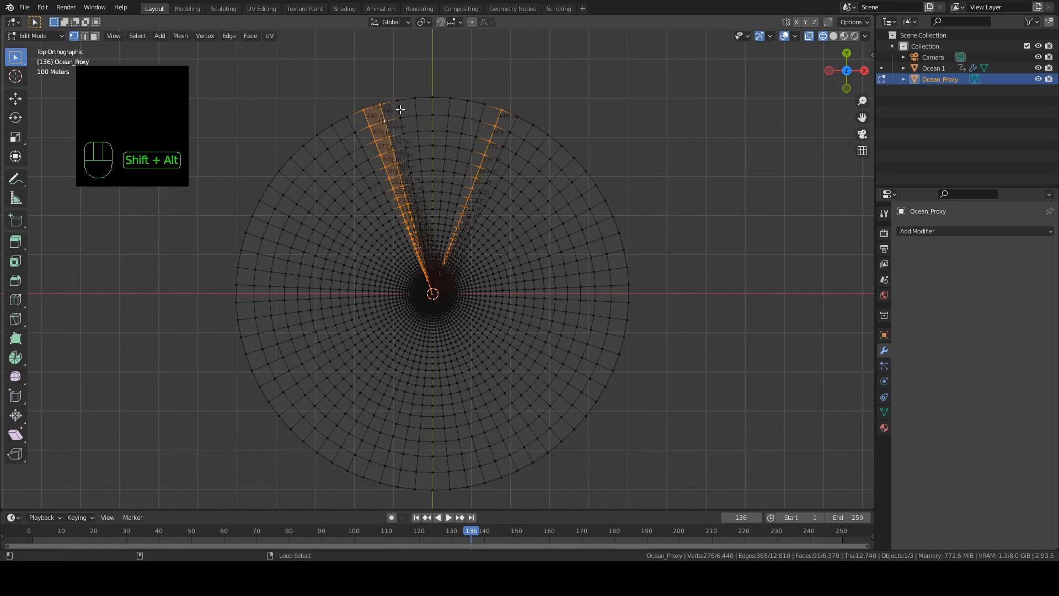
{"action": "left_click", "coordinate": [401, 109], "text": "alt+shift"}
{"action": "left_click", "coordinate": [414, 108], "text": "alt+shift"}
{"action": "left_click", "coordinate": [428, 106], "text": "alt+shift"}
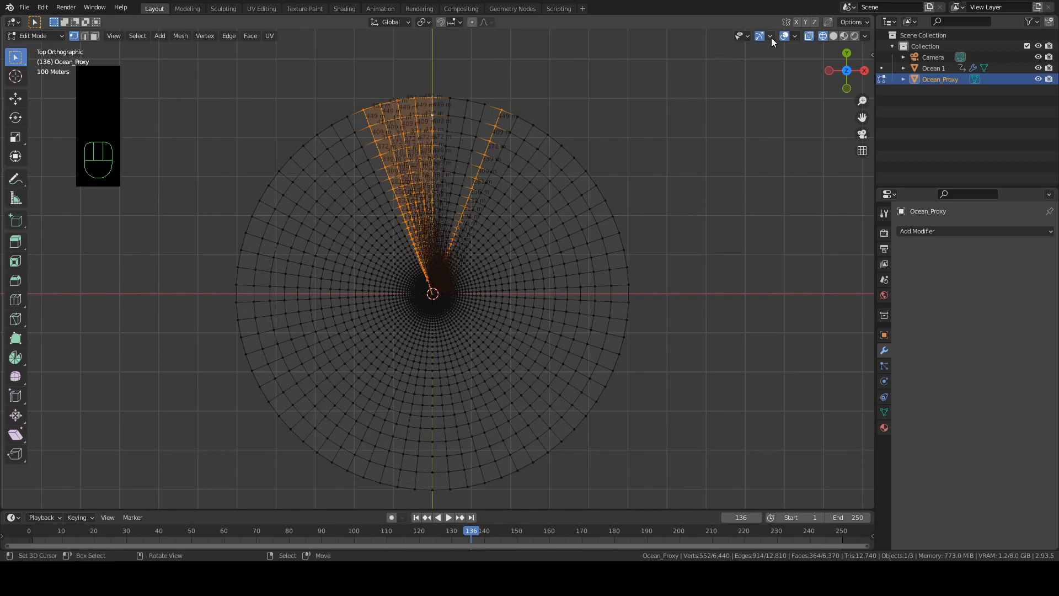
- With edge length labels turned off, add the remaining radial loops up to the second boundary loop, and invert the selection
{"action": "left_click", "coordinate": [795, 36]}
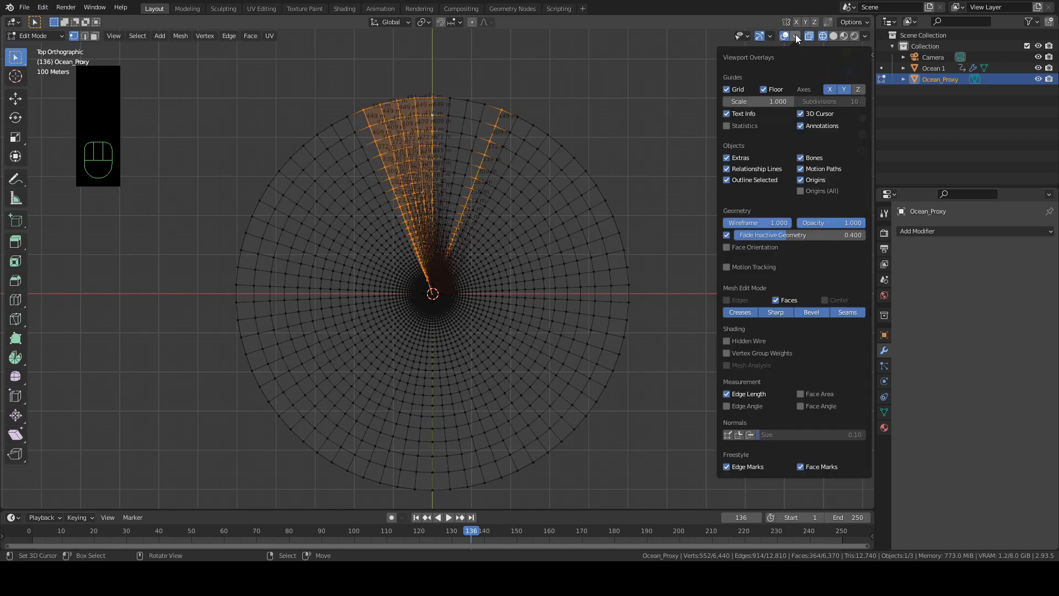
{"action": "left_click", "coordinate": [727, 396]}
{"action": "left_click", "coordinate": [463, 129], "text": "alt+shift"}
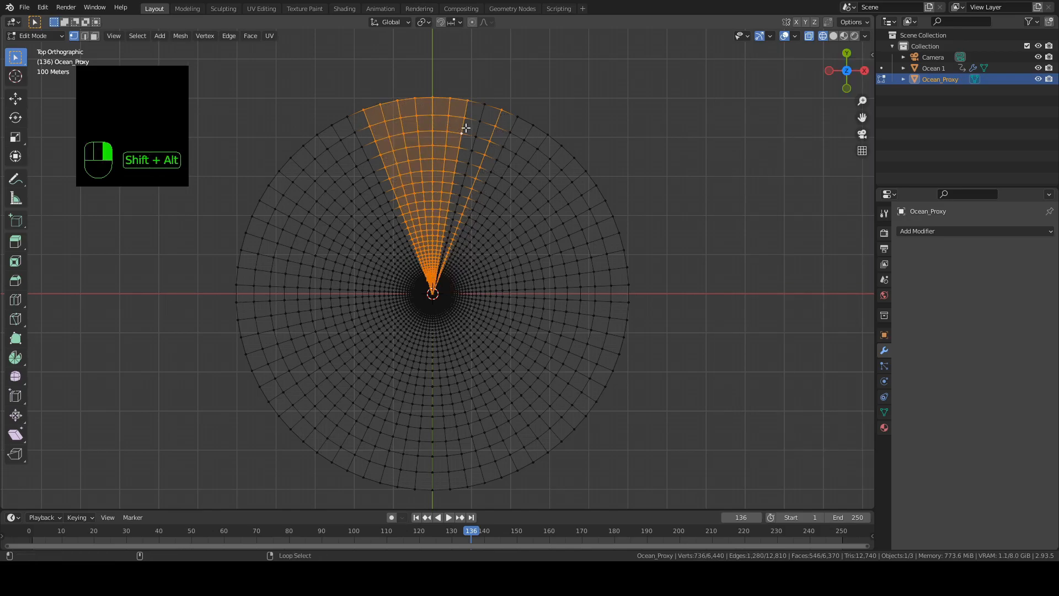
{"action": "left_click", "coordinate": [476, 132], "text": "alt+shift"}
{"action": "middle_click_drag", "start_coordinate": [515, 184], "coordinate": [504, 200], "text": "shift"}
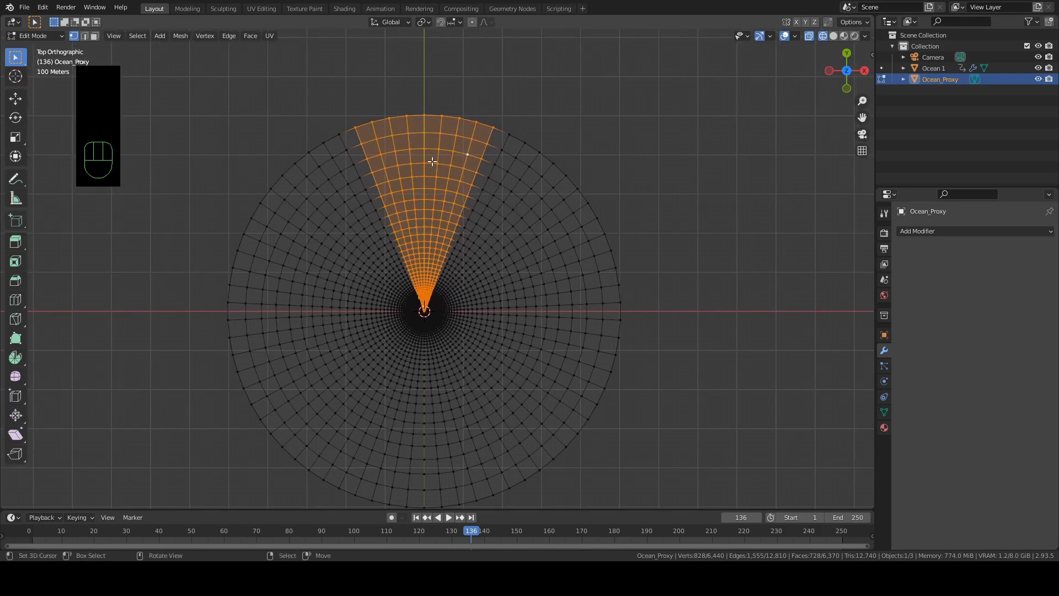
{"action": "key", "text": "ctrl+i"}
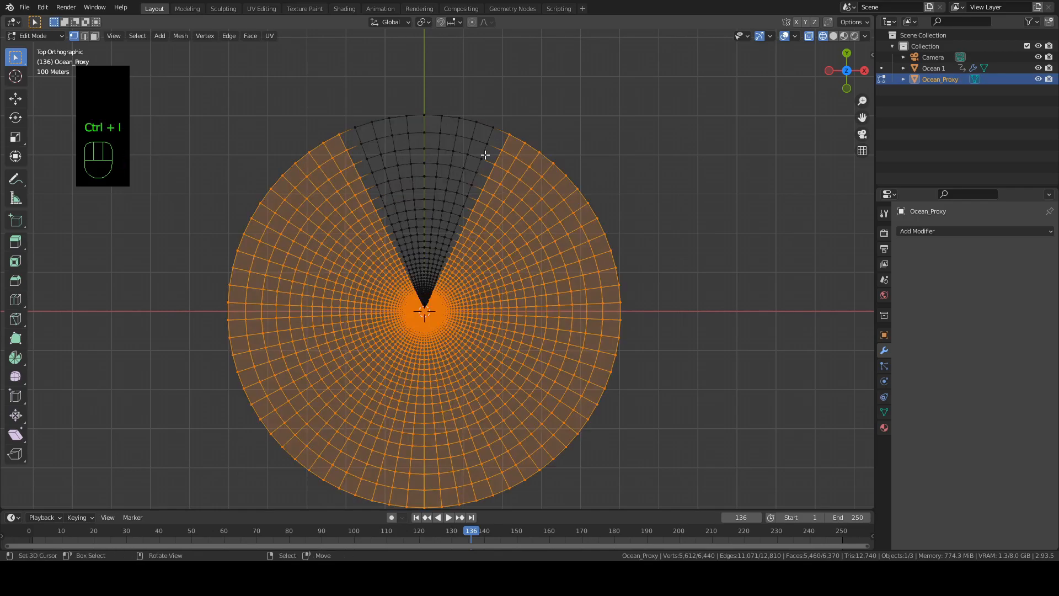
- Delete the selected vertices outside the camera wedge and inspect the remaining Ocean_Proxy wedge in Object Mode with solid shading
{"action": "mouse_move", "coordinate": [433, 286]}
{"action": "middle_mouse_down"}
{"action": "mouse_move", "coordinate": [468, 294]}
{"action": "mouse_move", "coordinate": [449, 309]}
{"action": "mouse_move", "coordinate": [435, 293]}
{"action": "middle_mouse_up"}
{"action": "key", "text": "x"}
{"action": "left_click", "coordinate": [468, 293]}
{"action": "key", "text": "Tab"}
{"action": "key", "text": "z"}
{"action": "scroll", "coordinate": [426, 284], "scroll_direction": "up", "scroll_amount": 5}
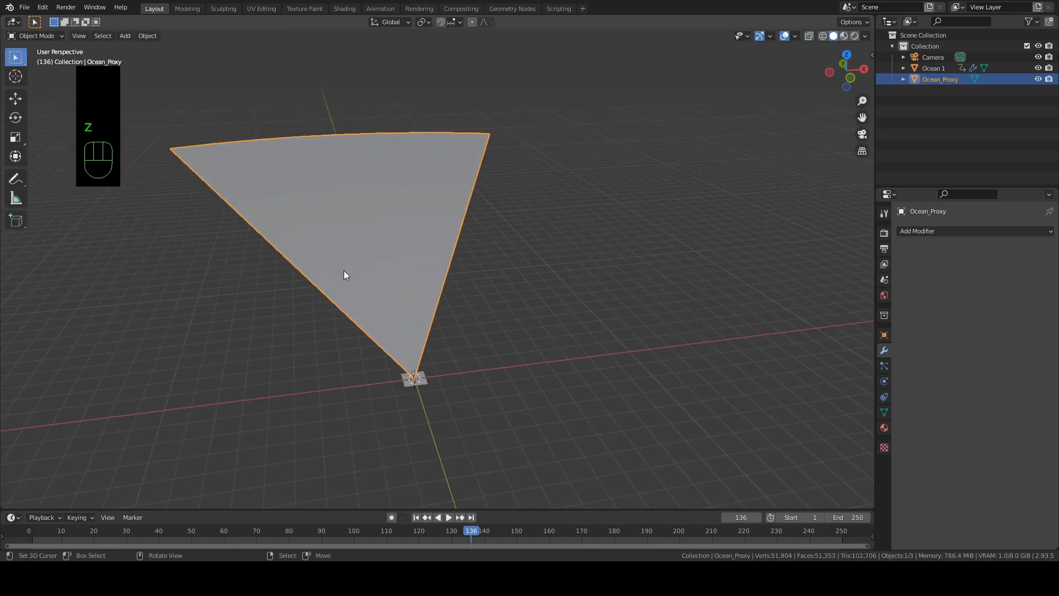
{"action": "scroll", "coordinate": [384, 293], "scroll_direction": "up", "scroll_amount": 5}
{"action": "middle_click_drag", "start_coordinate": [383, 334], "coordinate": [441, 95], "text": "shift"}
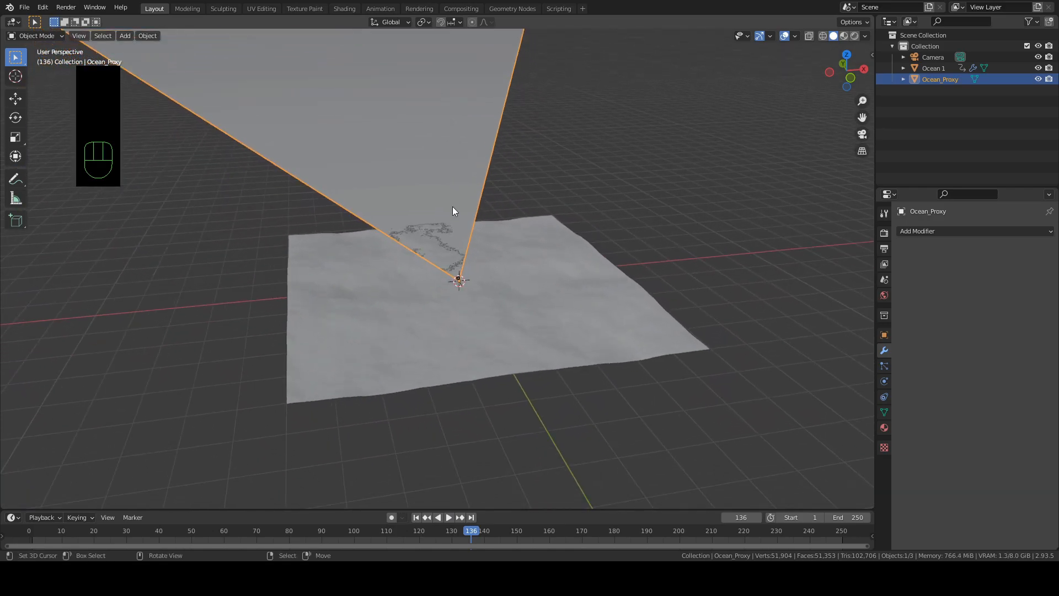
{"action": "scroll", "coordinate": [452, 206], "scroll_direction": "down", "scroll_amount": 5}
{"action": "scroll", "coordinate": [452, 207], "scroll_direction": "up", "scroll_amount": 5}
{"action": "scroll", "coordinate": [458, 224], "scroll_direction": "down", "scroll_amount": 5}
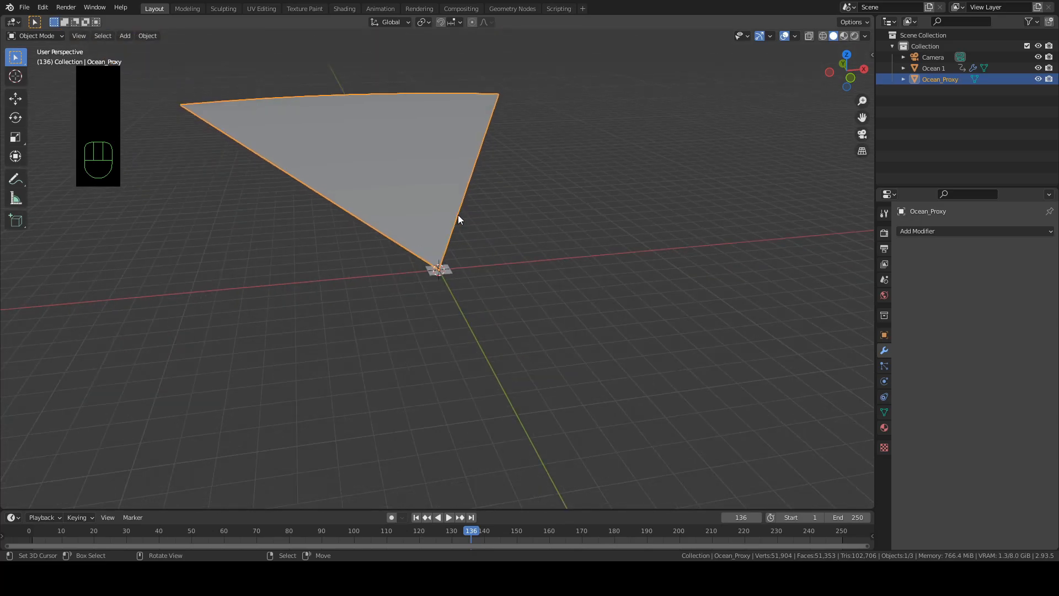
- Undo the vertex deletion on Ocean_Proxy to restore the full disc
{"action": "key", "text": "ctrl+z"}
{"action": "key", "text": "ctrl+z"}
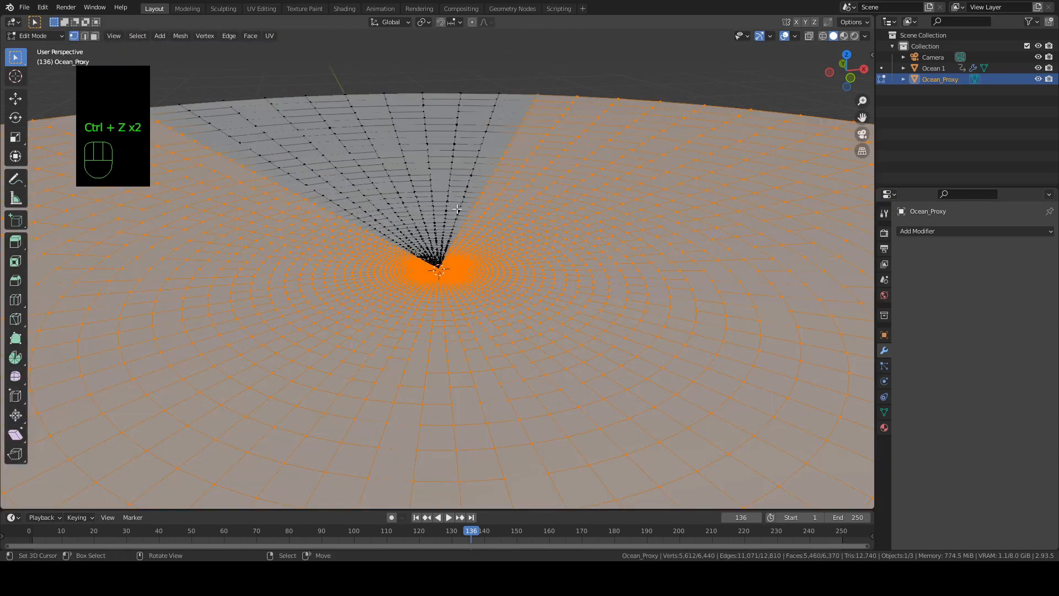
{"action": "middle_click_drag", "start_coordinate": [457, 208], "coordinate": [507, 243]}
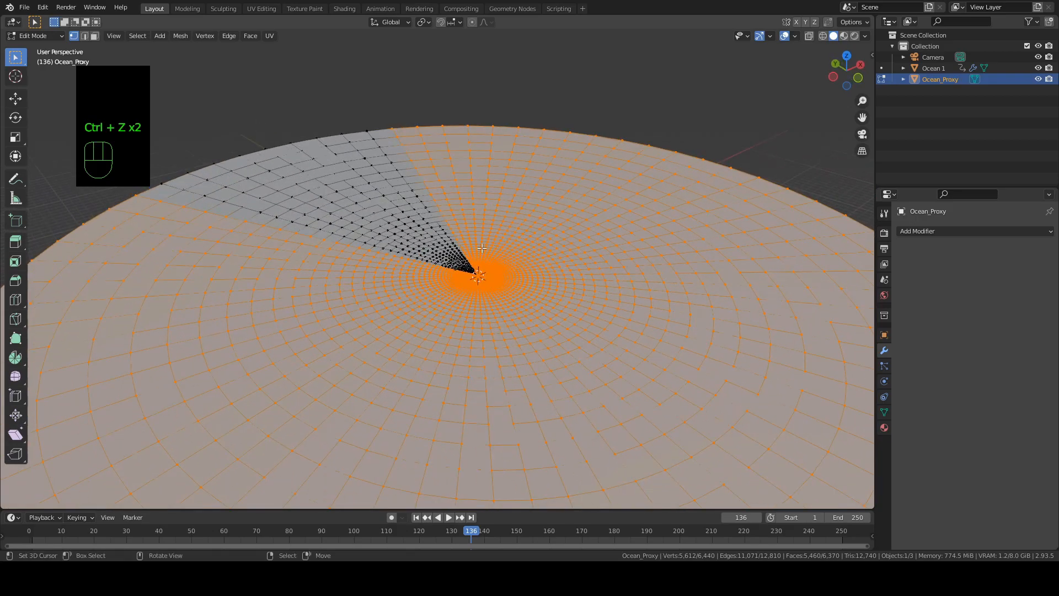
{"action": "scroll", "coordinate": [475, 249], "scroll_direction": "down", "scroll_amount": 2}
- Examine the full Ocean_Proxy disc in Object Mode and its inverted wedge selection in Edit Mode, finishing in Object Mode
{"action": "key", "text": "Tab"}
{"action": "mouse_move", "coordinate": [473, 252]}
{"action": "middle_mouse_down"}
{"action": "mouse_move", "coordinate": [487, 283]}
{"action": "mouse_move", "coordinate": [478, 266]}
{"action": "middle_mouse_up"}
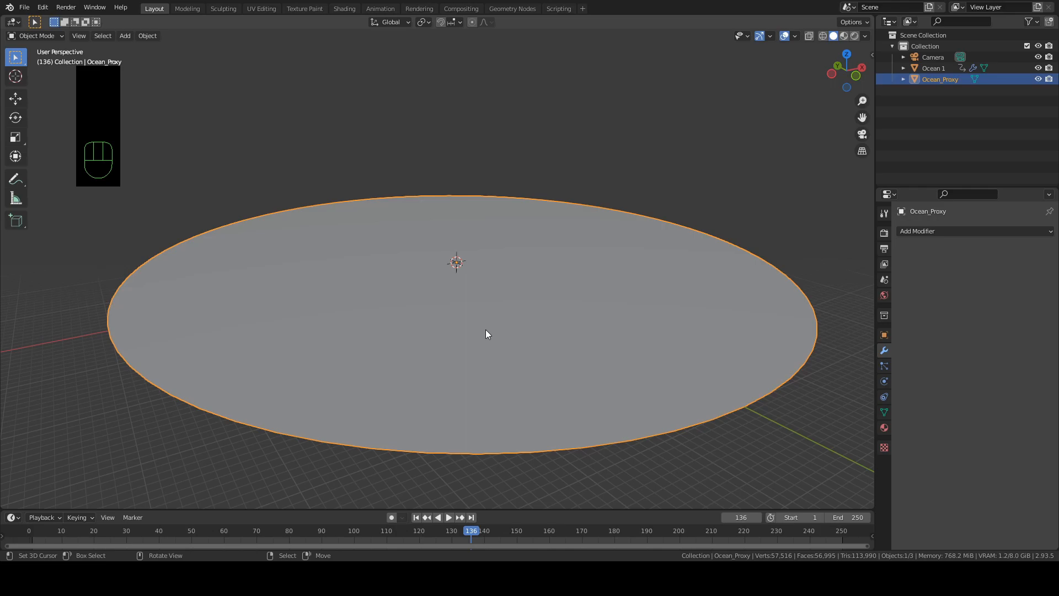
{"action": "key", "text": "Tab"}
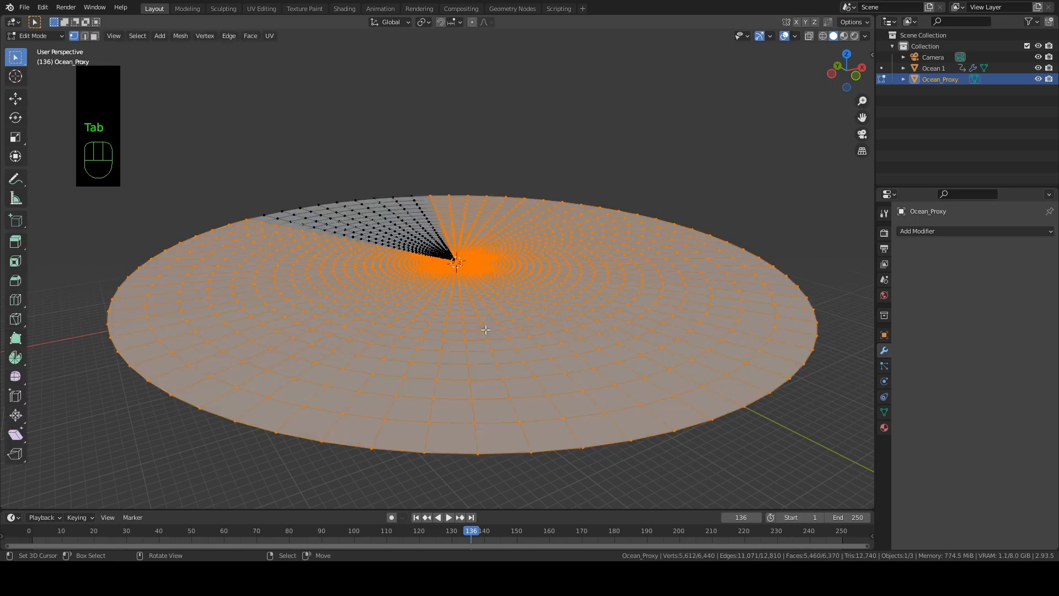
{"action": "middle_click_drag", "start_coordinate": [486, 329], "coordinate": [485, 326]}
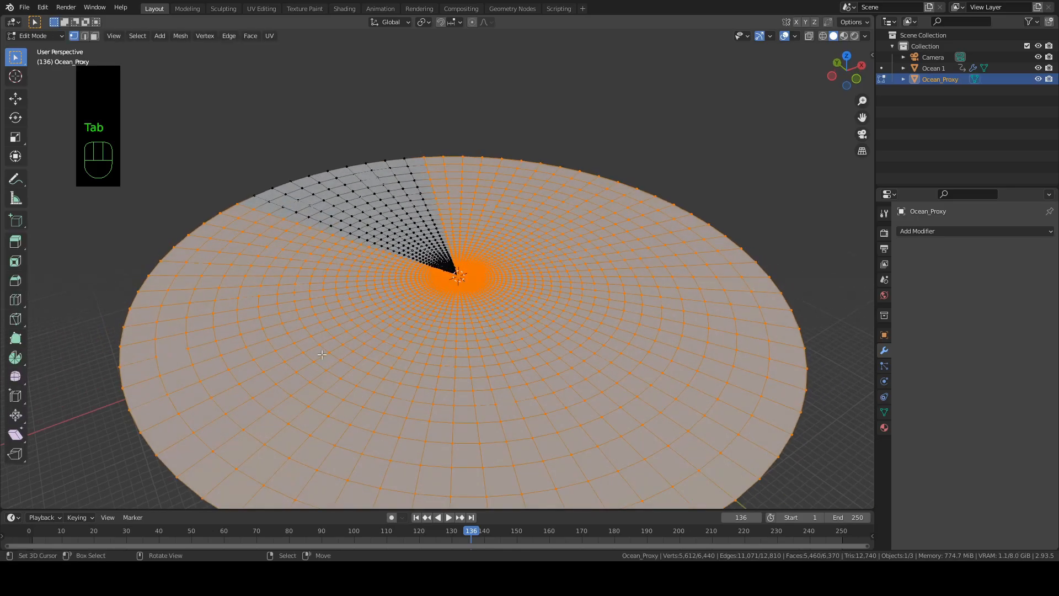
{"action": "scroll", "coordinate": [418, 241], "scroll_direction": "up", "scroll_amount": 4}
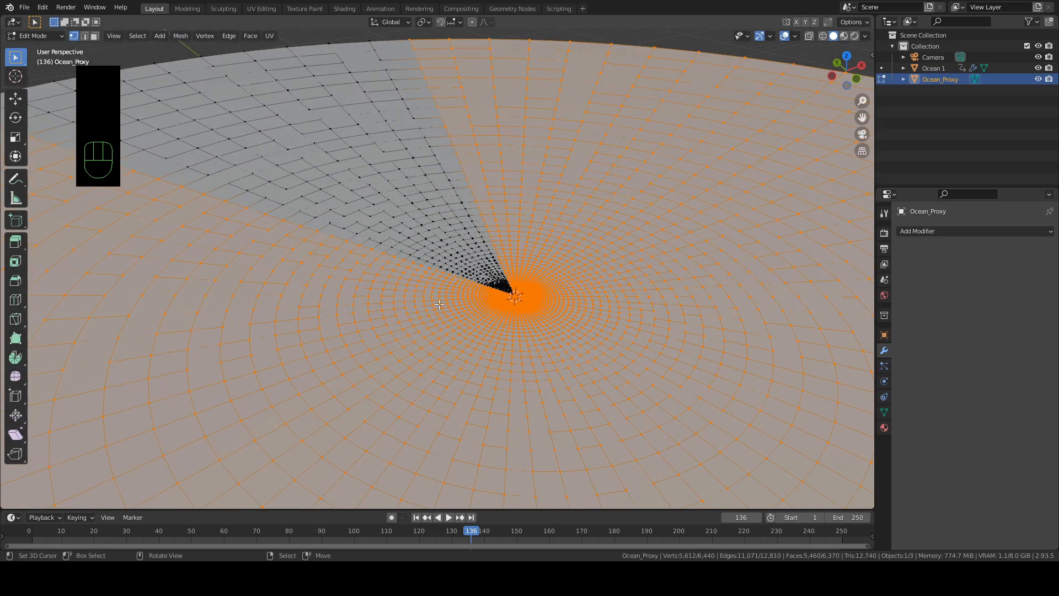
{"action": "scroll", "coordinate": [439, 292], "scroll_direction": "down", "scroll_amount": 4}
{"action": "scroll", "coordinate": [444, 290], "scroll_direction": "up", "scroll_amount": 3}
{"action": "key", "text": "Tab"}
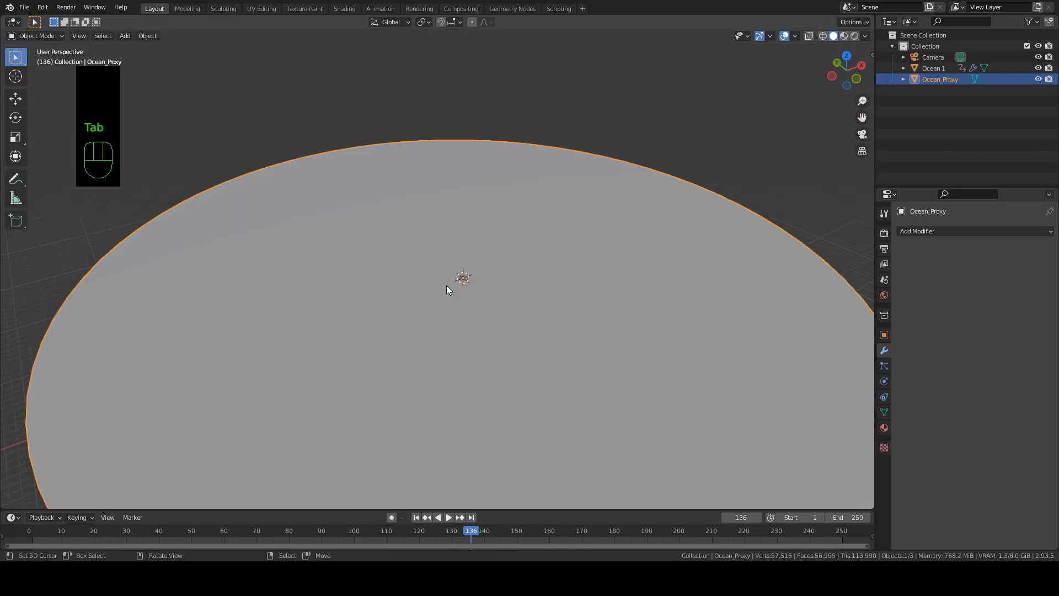
- Examine how the Ocean 1 patch and the Ocean_Proxy disc overlap around the origin
{"action": "middle_click_drag", "start_coordinate": [508, 355], "coordinate": [367, 301]}
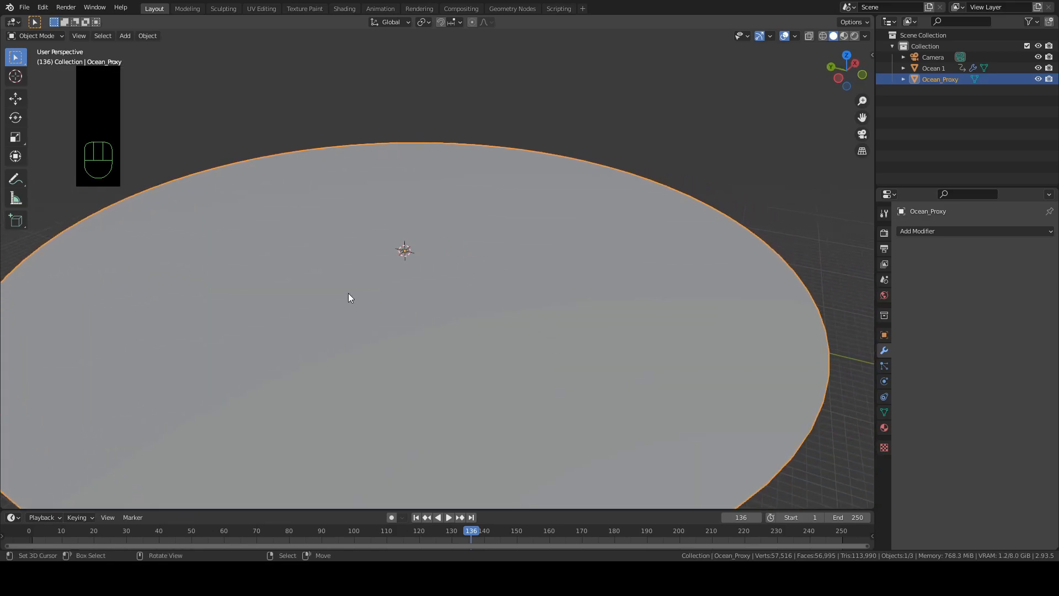
{"action": "scroll", "coordinate": [468, 309], "scroll_direction": "up", "scroll_amount": 8}
{"action": "middle_click_drag", "start_coordinate": [343, 244], "coordinate": [439, 306], "text": "shift"}
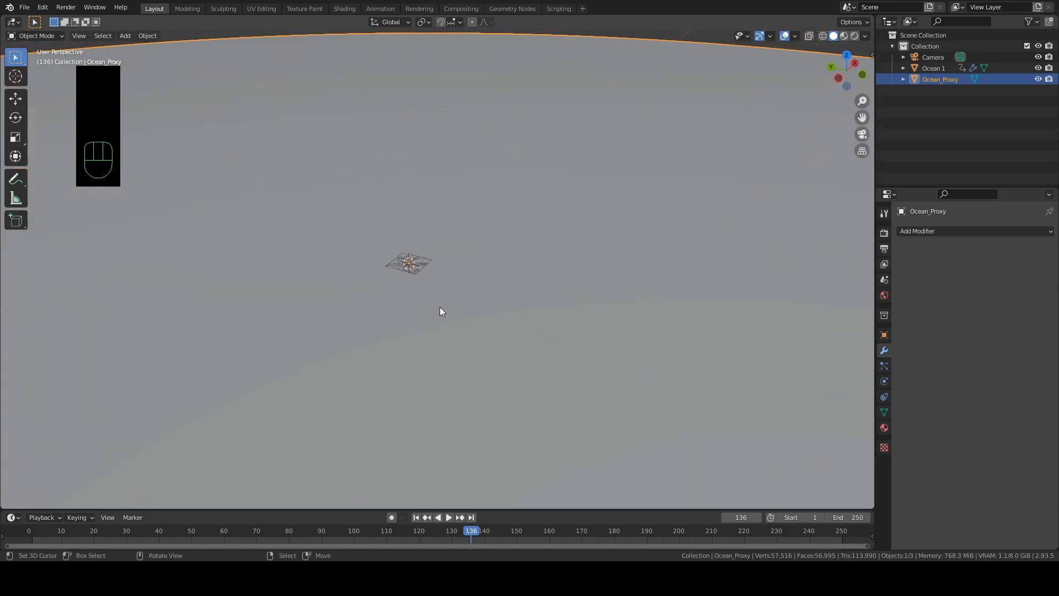
{"action": "scroll", "coordinate": [440, 308], "scroll_direction": "up", "scroll_amount": 7}
{"action": "scroll", "coordinate": [385, 284], "scroll_direction": "down", "scroll_amount": 8}
{"action": "scroll", "coordinate": [385, 284], "scroll_direction": "up", "scroll_amount": 2}
{"action": "key", "text": "KP_Decimal"}
{"action": "scroll", "coordinate": [379, 282], "scroll_direction": "up", "scroll_amount": 6}
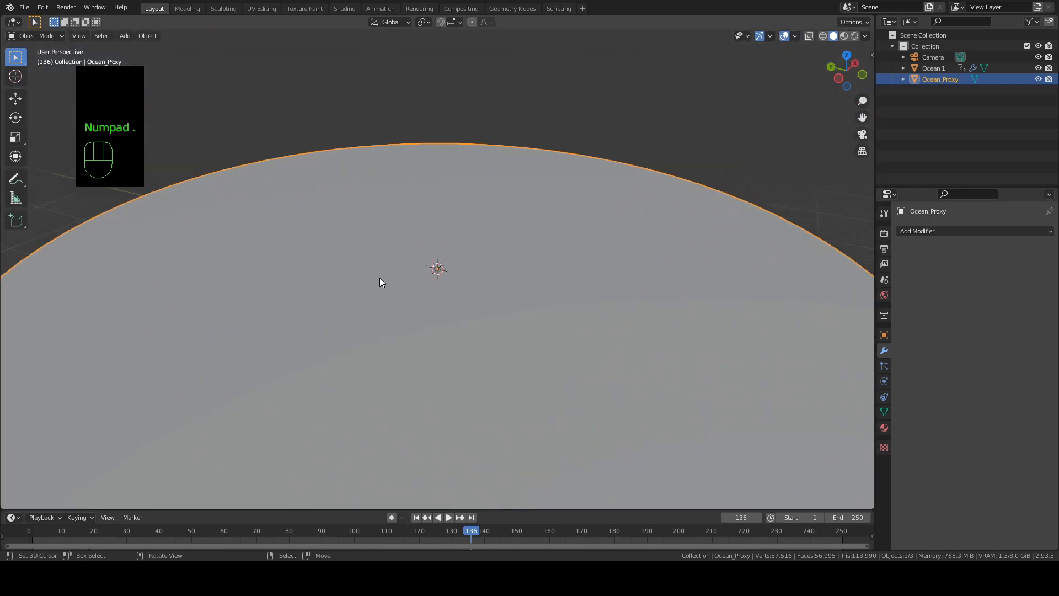
- Select the Ocean 1 object and hide Ocean_Proxy in the viewport
{"action": "middle_click_drag", "start_coordinate": [381, 281], "coordinate": [365, 285]}
{"action": "left_click", "coordinate": [349, 284]}
{"action": "scroll", "coordinate": [349, 284], "scroll_direction": "down", "scroll_amount": 6}
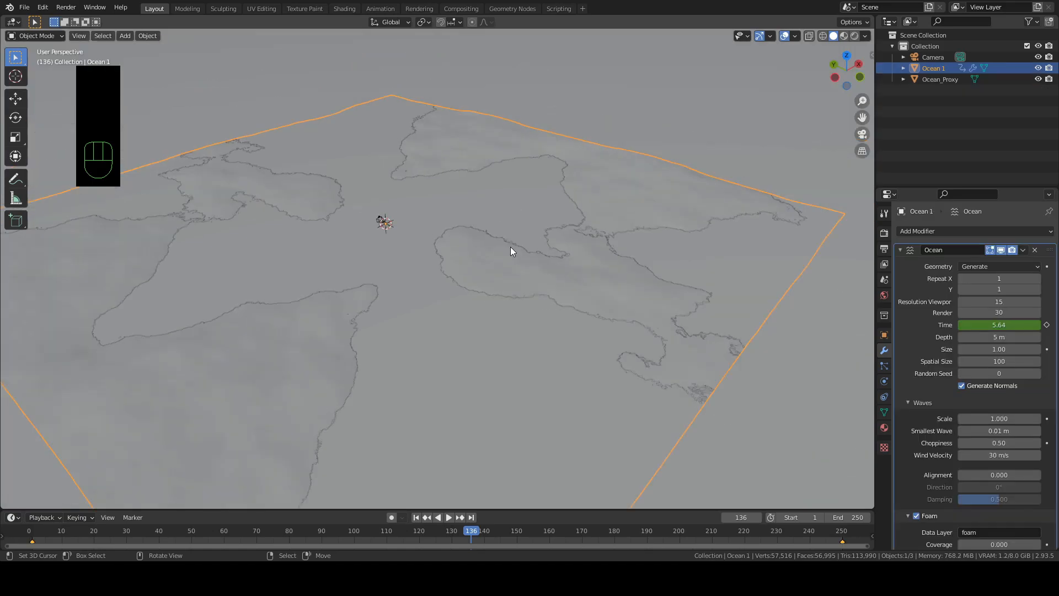
{"action": "left_click", "coordinate": [1037, 79]}
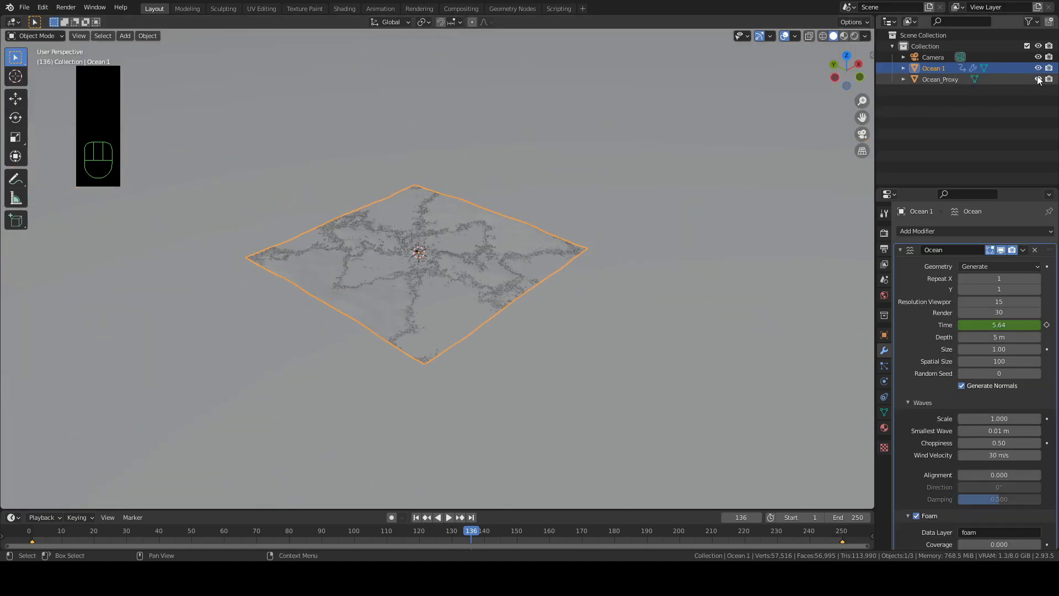
- Add a Displace modifier to Ocean 1 after its Ocean modifier
{"action": "middle_click_drag", "start_coordinate": [495, 293], "coordinate": [493, 274]}
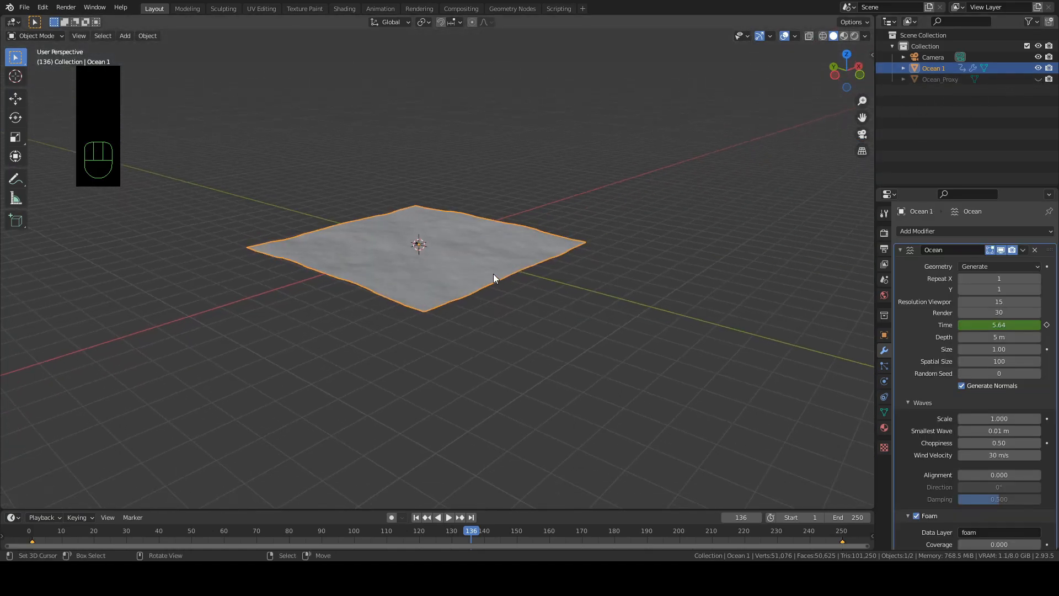
{"action": "scroll", "coordinate": [493, 273], "scroll_direction": "up", "scroll_amount": 6}
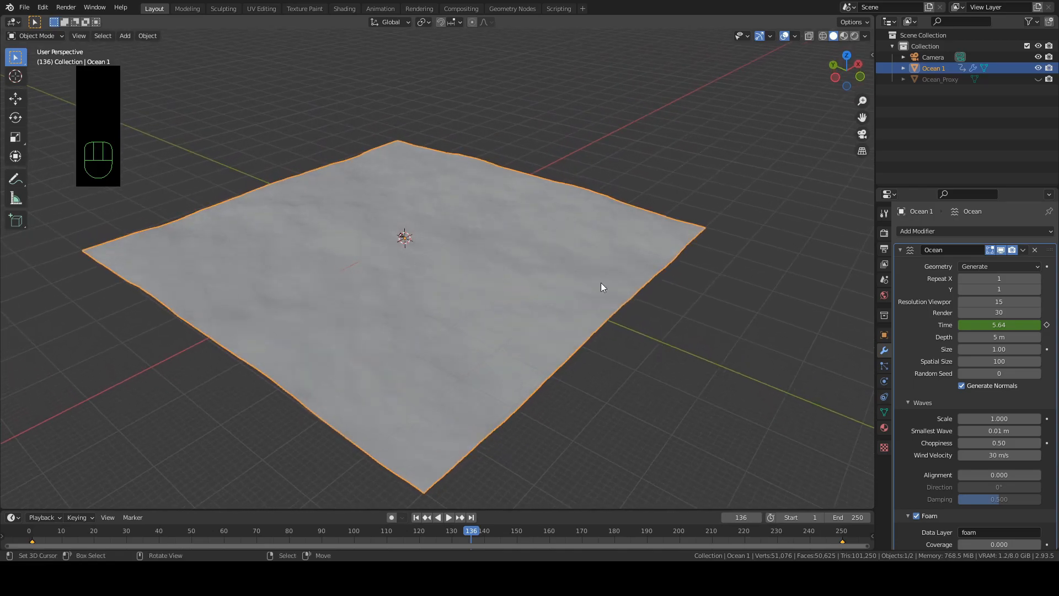
{"action": "left_click", "coordinate": [900, 249]}
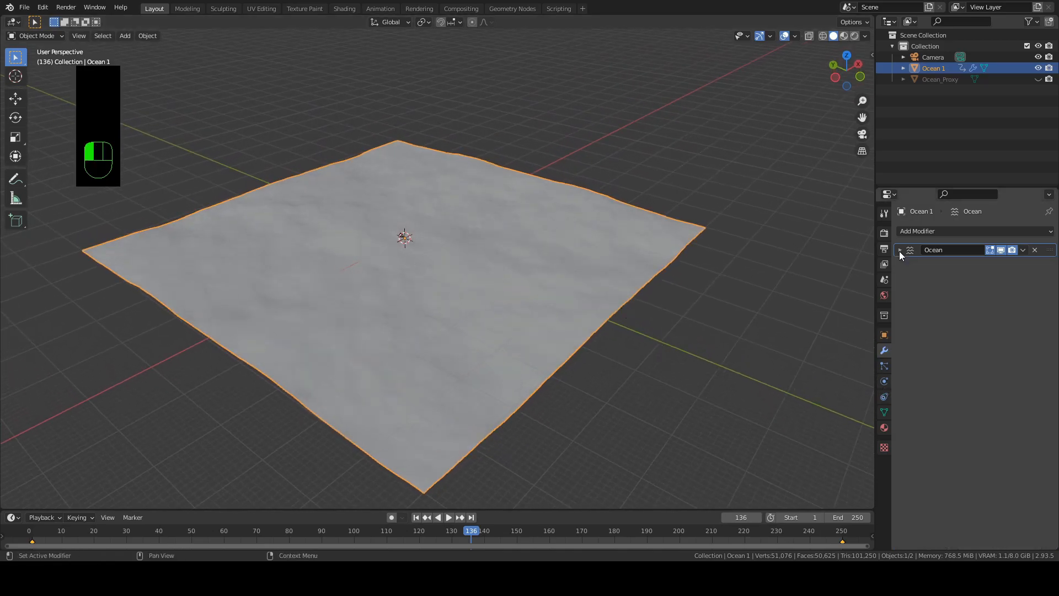
{"action": "left_click", "coordinate": [915, 234]}
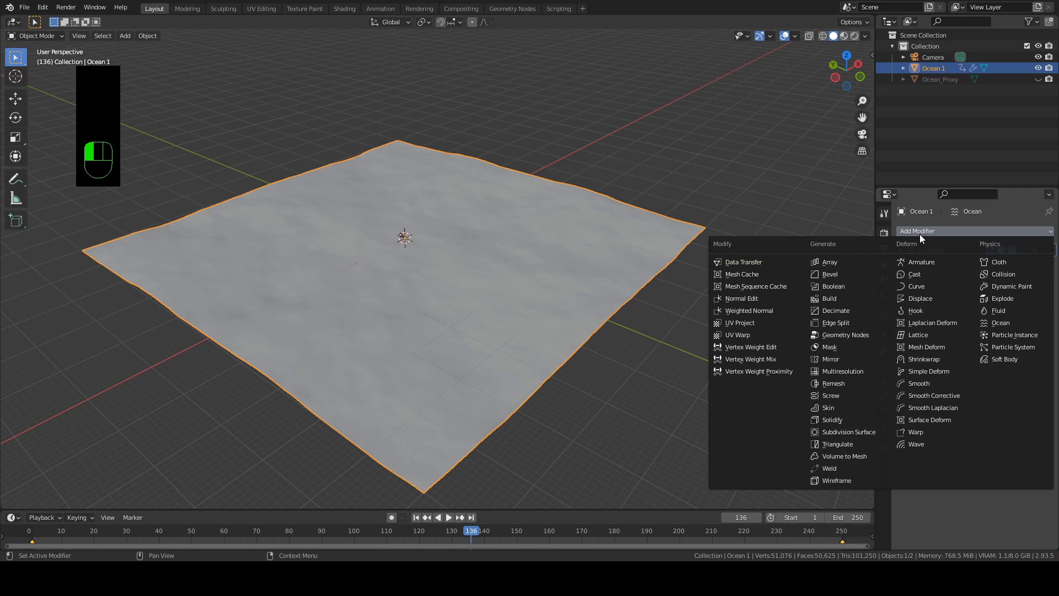
{"action": "left_click", "coordinate": [915, 299]}
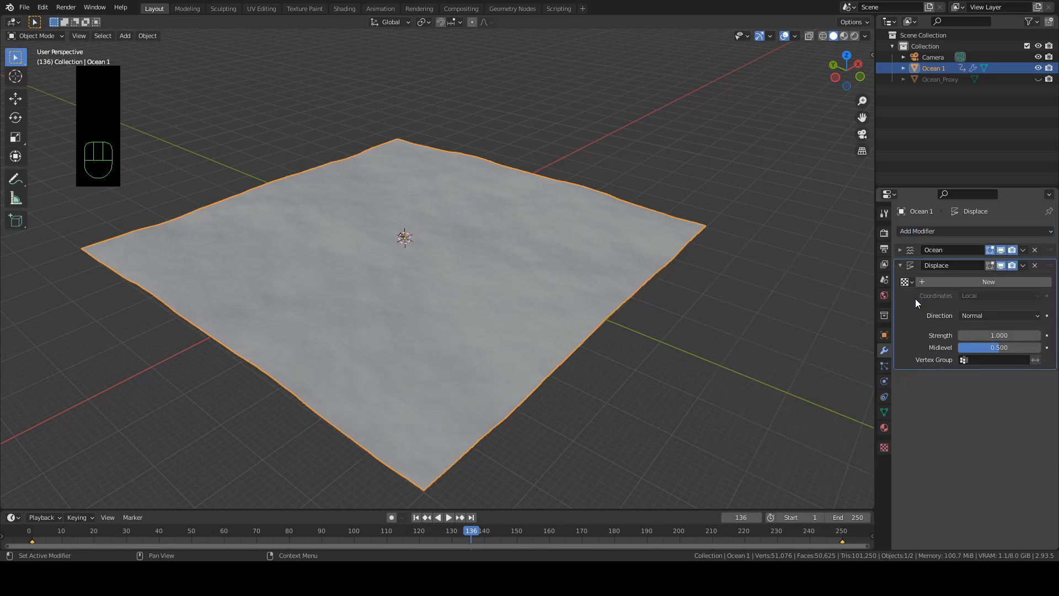
- Set the Midlevel of Ocean 1's Displace modifier to 0
{"action": "middle_click_drag", "start_coordinate": [704, 335], "coordinate": [706, 312]}
{"action": "left_click_drag", "start_coordinate": [972, 347], "coordinate": [932, 347]}
{"action": "mouse_move", "coordinate": [667, 318]}
{"action": "middle_mouse_down"}
{"action": "mouse_move", "coordinate": [624, 340]}
{"action": "mouse_move", "coordinate": [669, 316]}
{"action": "mouse_move", "coordinate": [671, 326]}
{"action": "middle_mouse_up"}
{"action": "scroll", "coordinate": [630, 329], "scroll_direction": "up", "scroll_amount": 2}
{"action": "scroll", "coordinate": [632, 329], "scroll_direction": "down", "scroll_amount": 1}
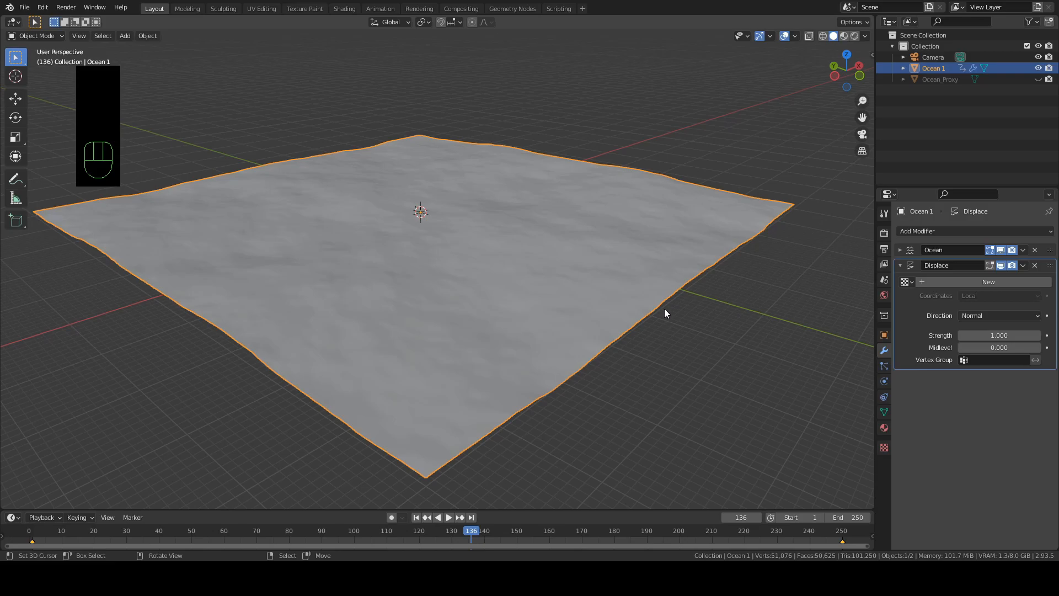
- Add a Subdivision Surface modifier to Ocean 1 and move it ahead of the Ocean and Displace modifiers
{"action": "left_click", "coordinate": [932, 231]}
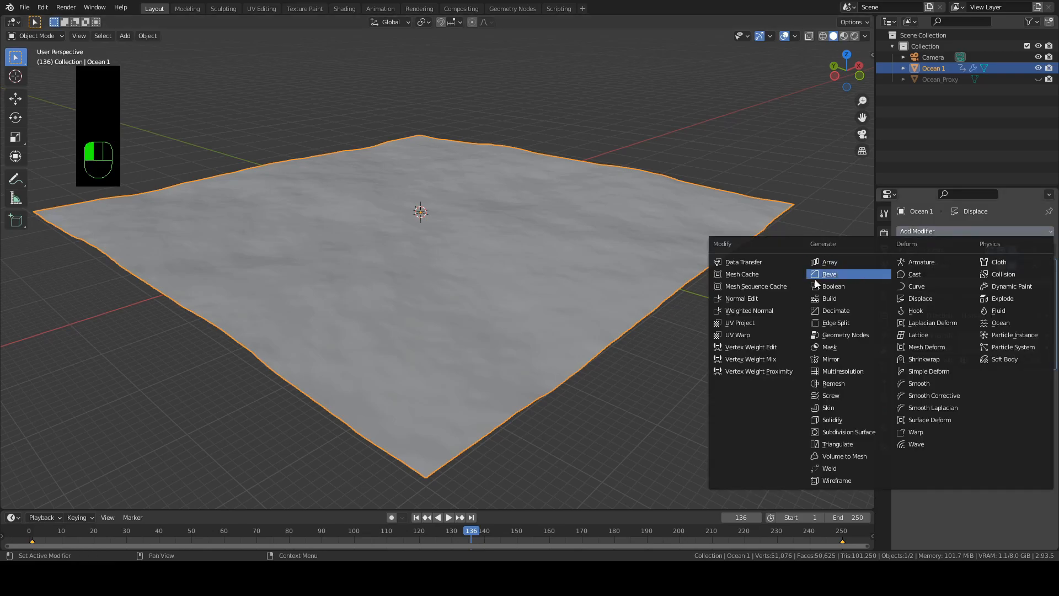
{"action": "left_click", "coordinate": [842, 432]}
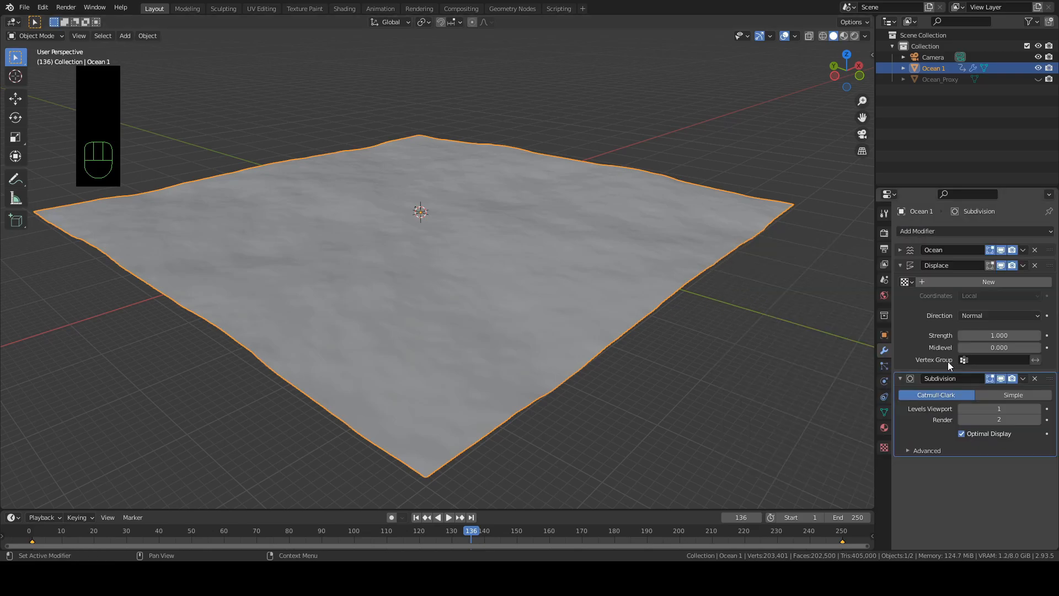
{"action": "left_click_drag", "start_coordinate": [1049, 379], "coordinate": [1049, 252]}
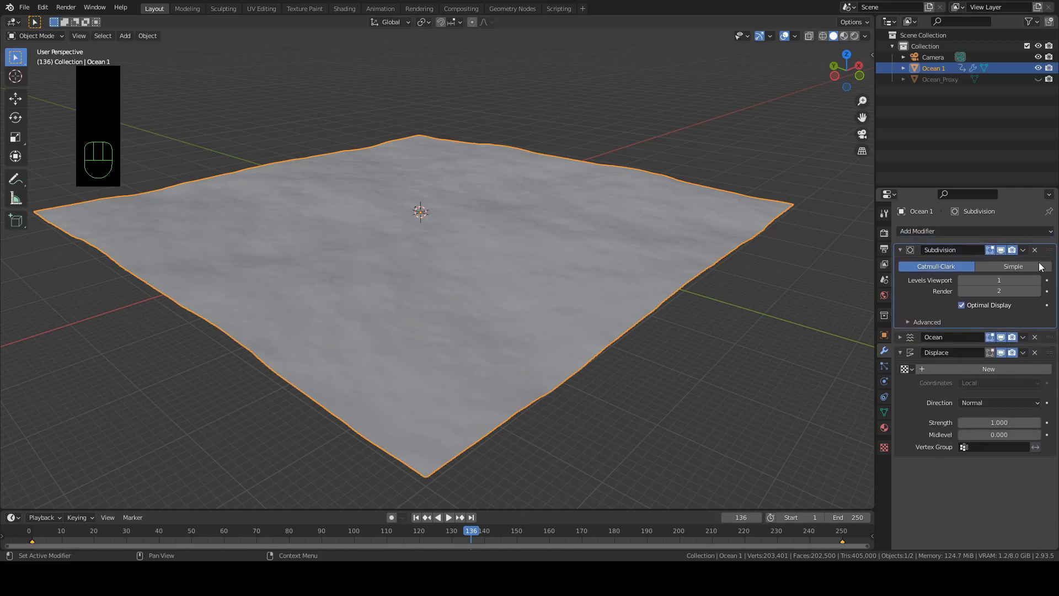
{"action": "left_click", "coordinate": [1026, 290]}
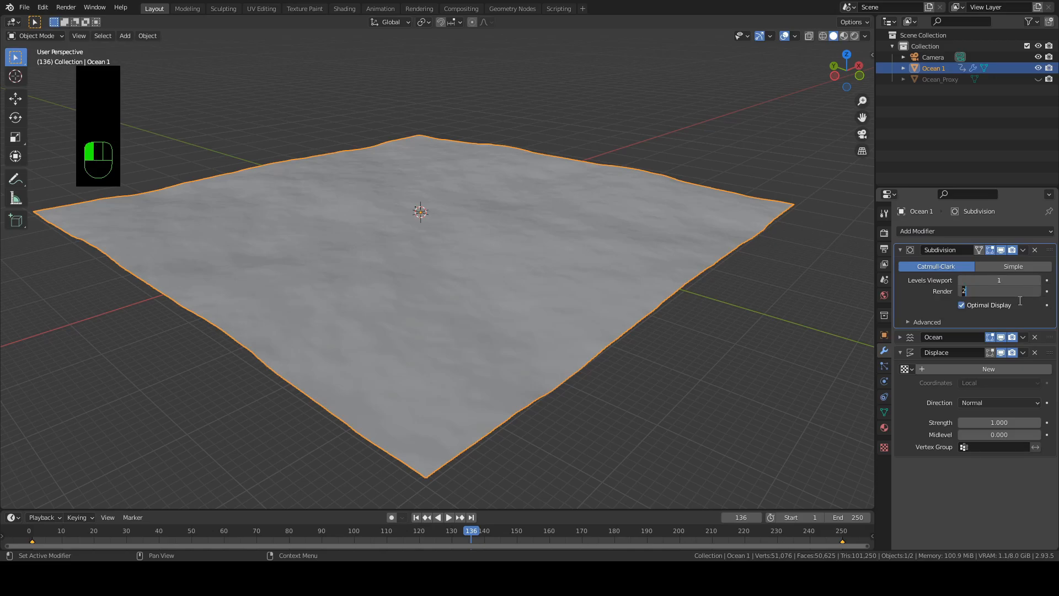
{"action": "key", "text": "Return"}
{"action": "left_click", "coordinate": [900, 251]}
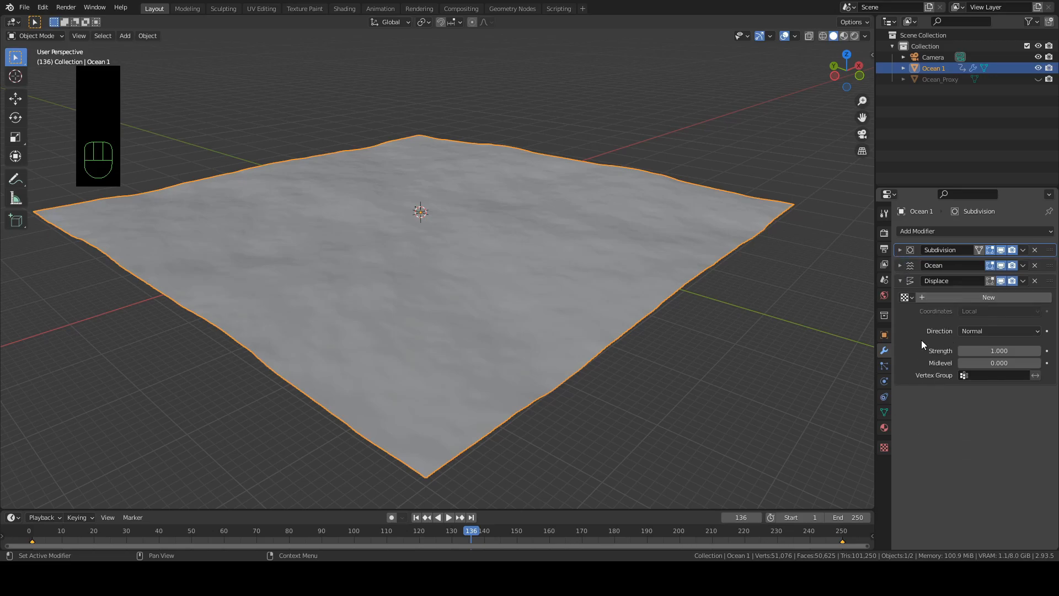
- Create a new texture for the Displace modifier and set its coordinates to Object
{"action": "left_click", "coordinate": [965, 330]}
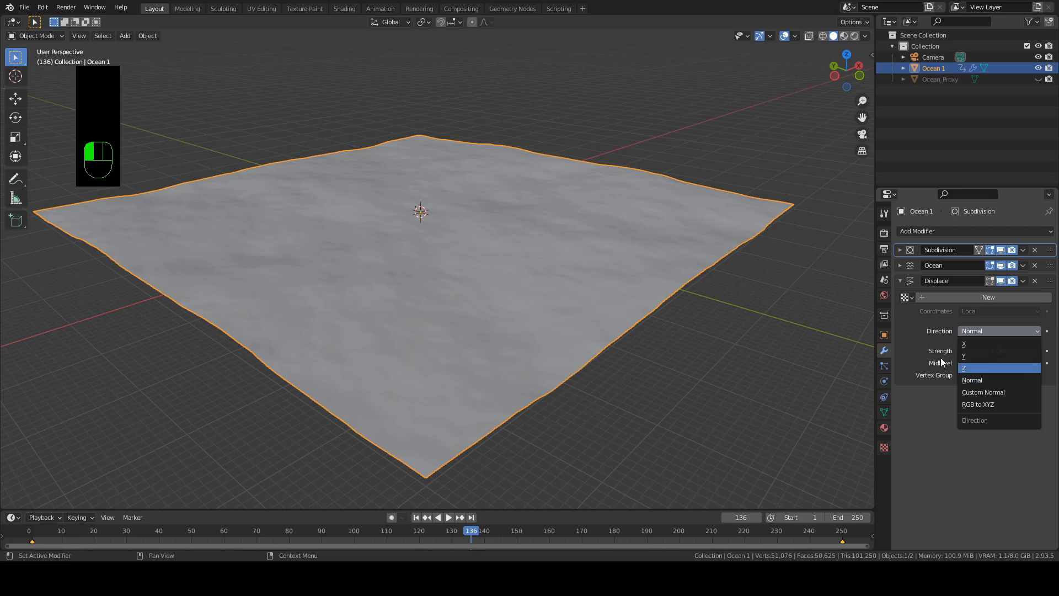
{"action": "left_click", "coordinate": [946, 299]}
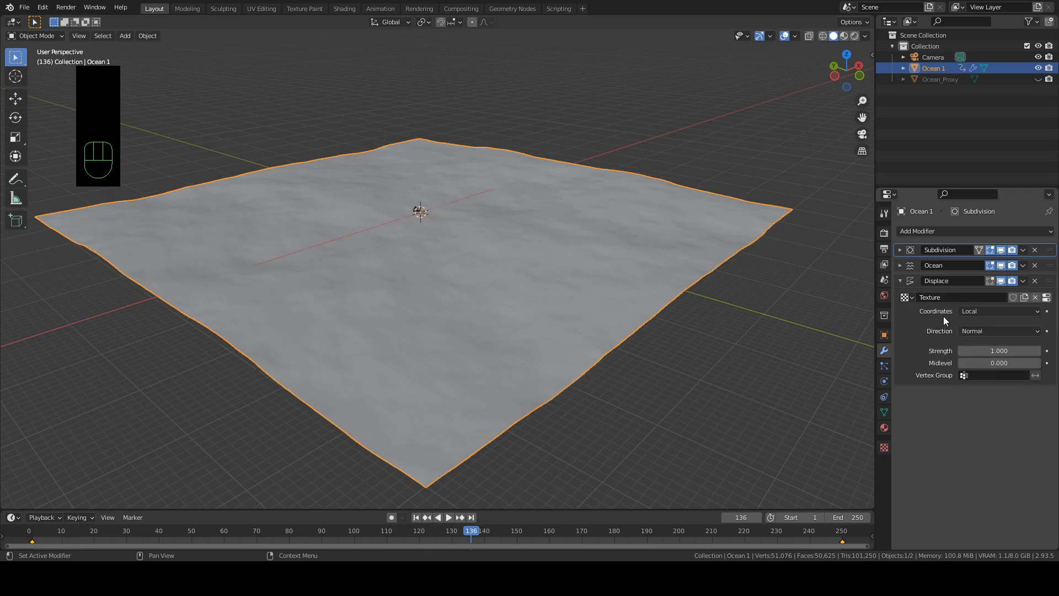
{"action": "left_click", "coordinate": [967, 311]}
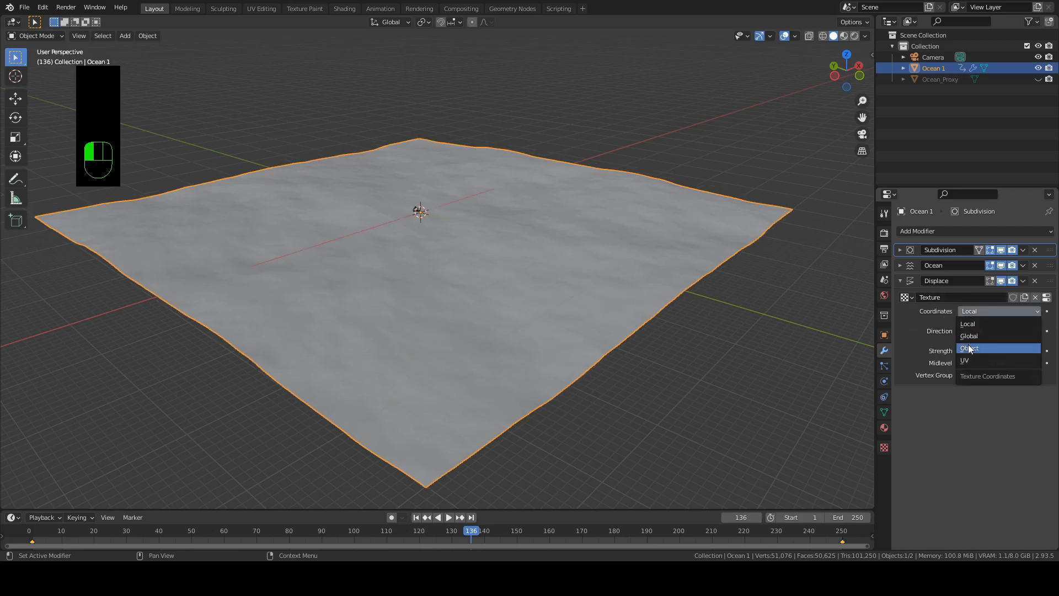
{"action": "left_click", "coordinate": [970, 348]}
{"action": "left_click", "coordinate": [979, 325]}
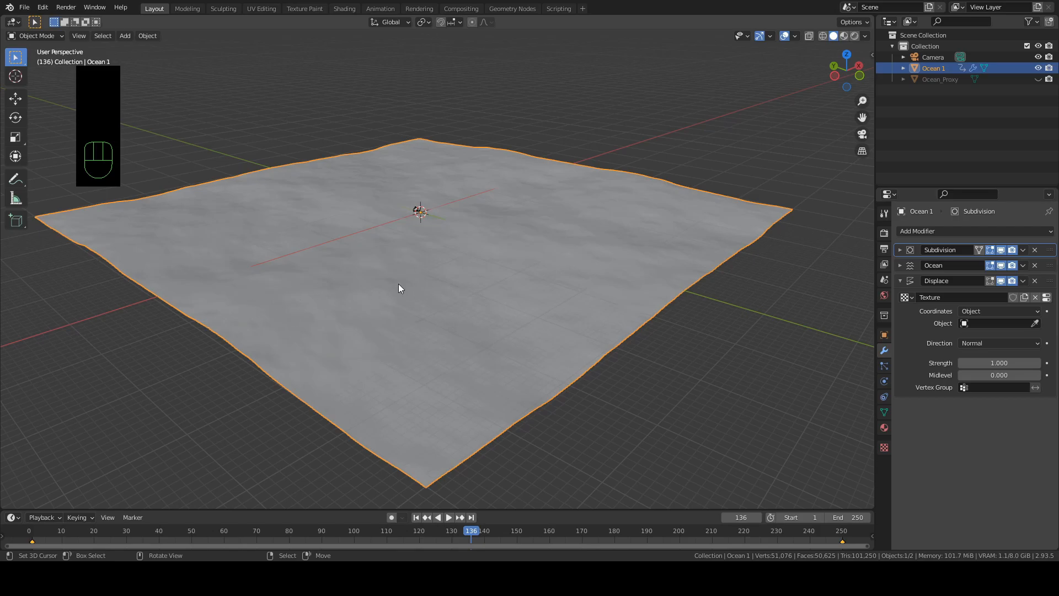
- Add a plain-axes empty at the world origin
{"action": "key", "text": "shift+a"}
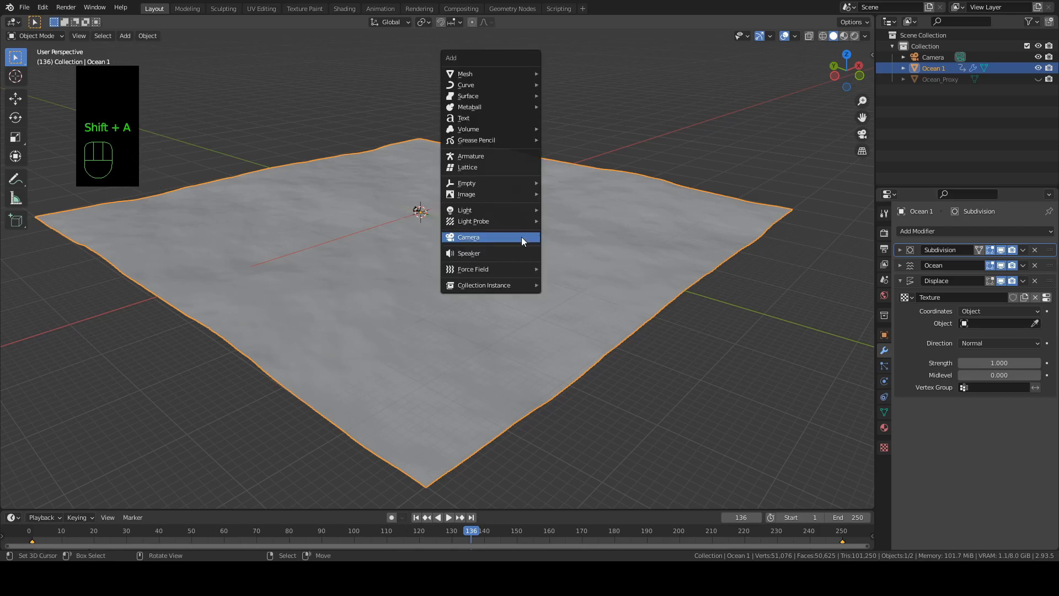
{"action": "mouse_move", "coordinate": [517, 183]}
{"action": "left_click", "coordinate": [563, 183]}
{"action": "middle_click_drag", "start_coordinate": [563, 222], "coordinate": [536, 277]}
{"action": "scroll", "coordinate": [553, 276], "scroll_direction": "down", "scroll_amount": 4}
{"action": "scroll", "coordinate": [536, 277], "scroll_direction": "up", "scroll_amount": 1}
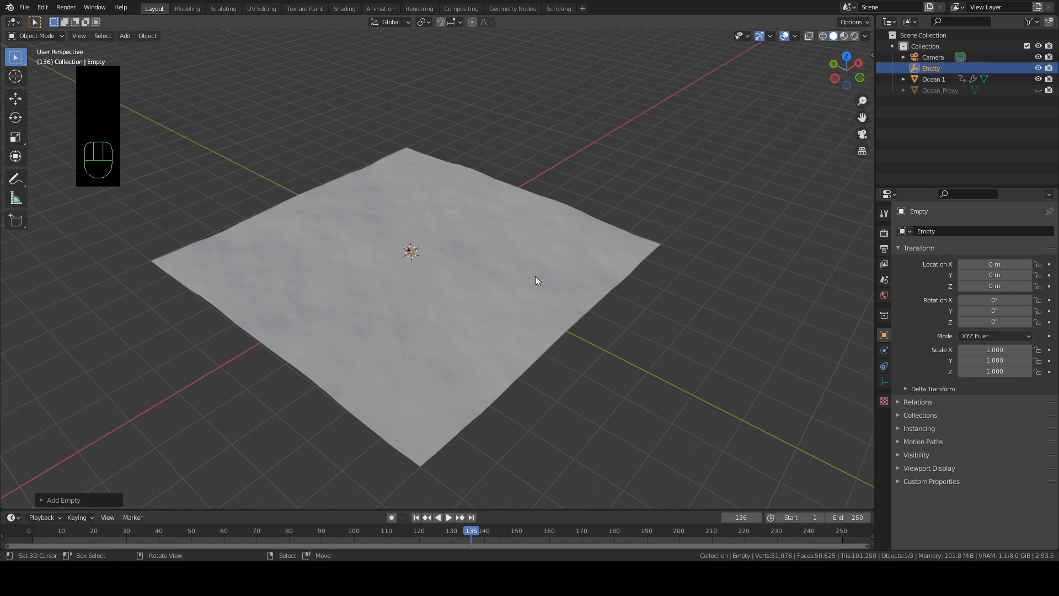
- Scale the empty by 50 and check its extent against the ocean surface in wireframe
{"action": "type", "text": "s"}
{"action": "type", "text": "50"}
{"action": "key", "text": "Return"}
{"action": "middle_click_drag", "start_coordinate": [515, 225], "coordinate": [465, 301]}
{"action": "key", "text": "z"}
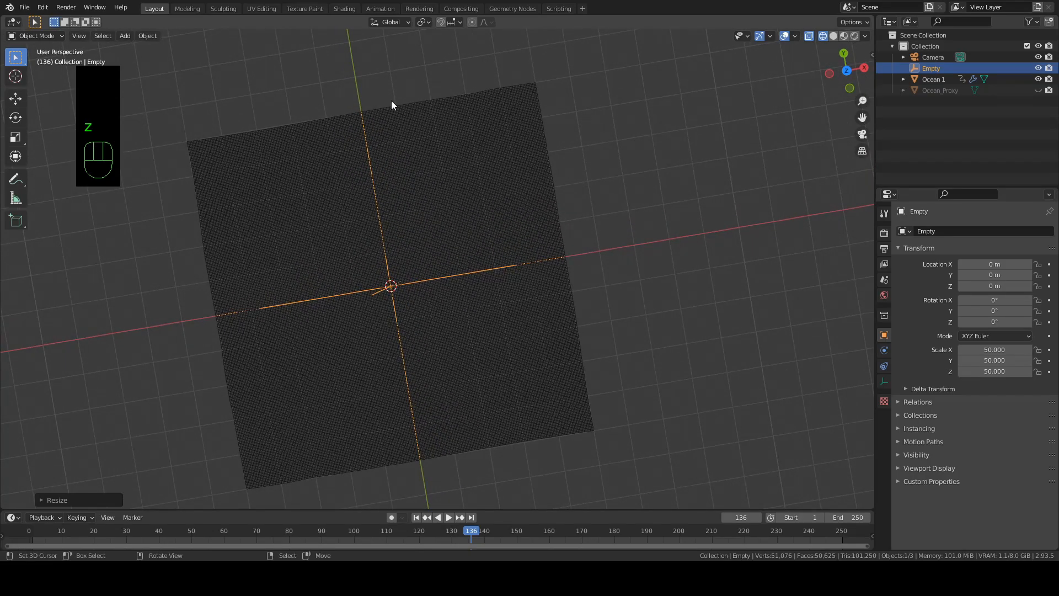
{"action": "mouse_move", "coordinate": [284, 373]}
{"action": "middle_mouse_down"}
{"action": "mouse_move", "coordinate": [342, 408]}
{"action": "mouse_move", "coordinate": [391, 324]}
{"action": "mouse_move", "coordinate": [538, 335]}
{"action": "mouse_move", "coordinate": [512, 337]}
{"action": "middle_mouse_up"}
{"action": "scroll", "coordinate": [531, 336], "scroll_direction": "up", "scroll_amount": 3}
{"action": "key", "text": "z"}
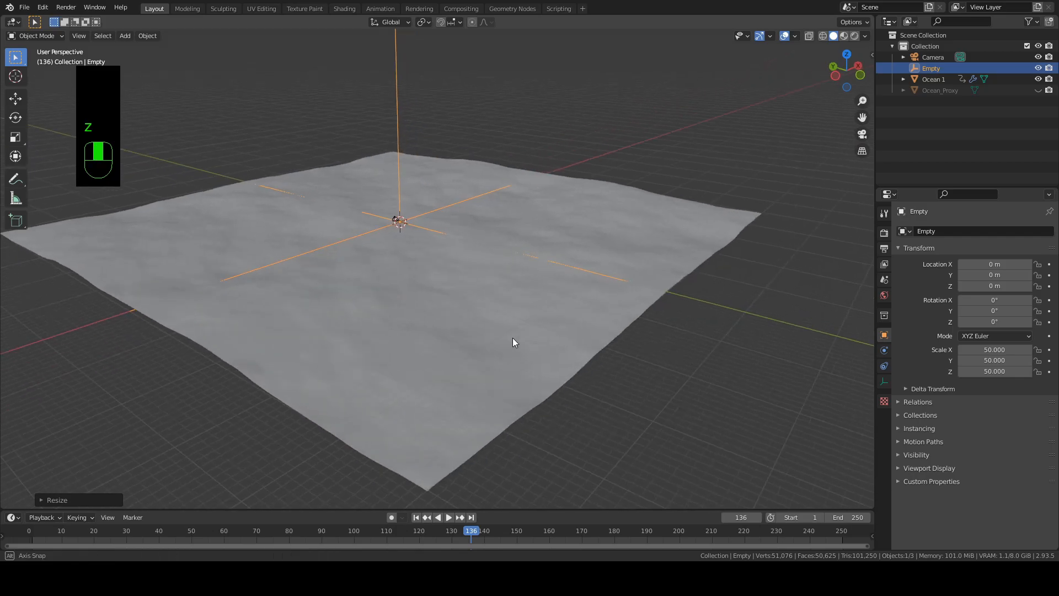
- Select Ocean 1 and assign Empty as the texture coordinate object of its Displace modifier
{"action": "scroll", "coordinate": [508, 317], "scroll_direction": "down", "scroll_amount": 3}
{"action": "left_click", "coordinate": [507, 316]}
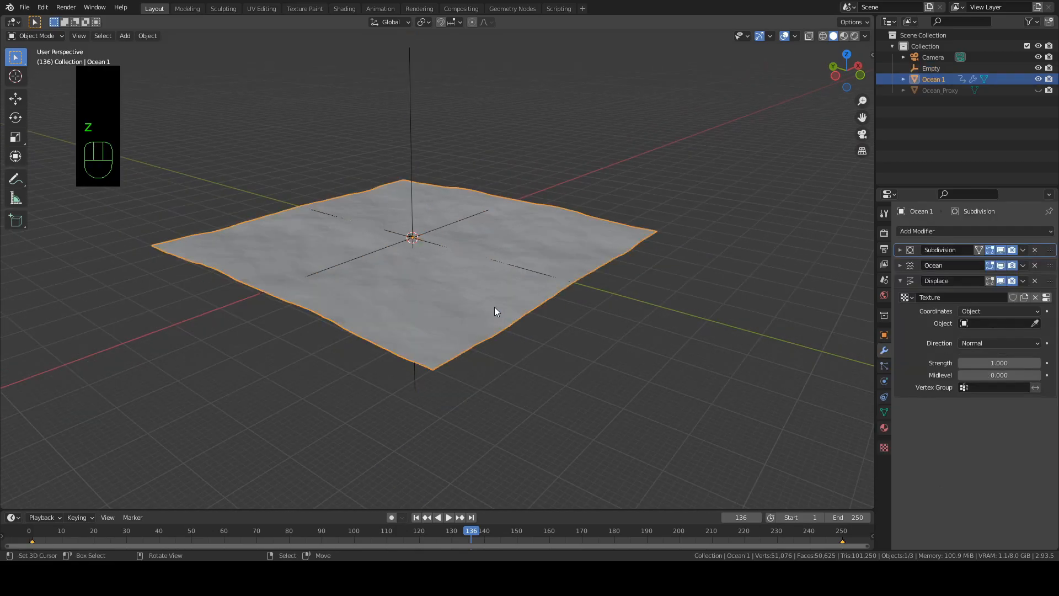
{"action": "scroll", "coordinate": [494, 307], "scroll_direction": "up", "scroll_amount": 3}
{"action": "left_click", "coordinate": [980, 324]}
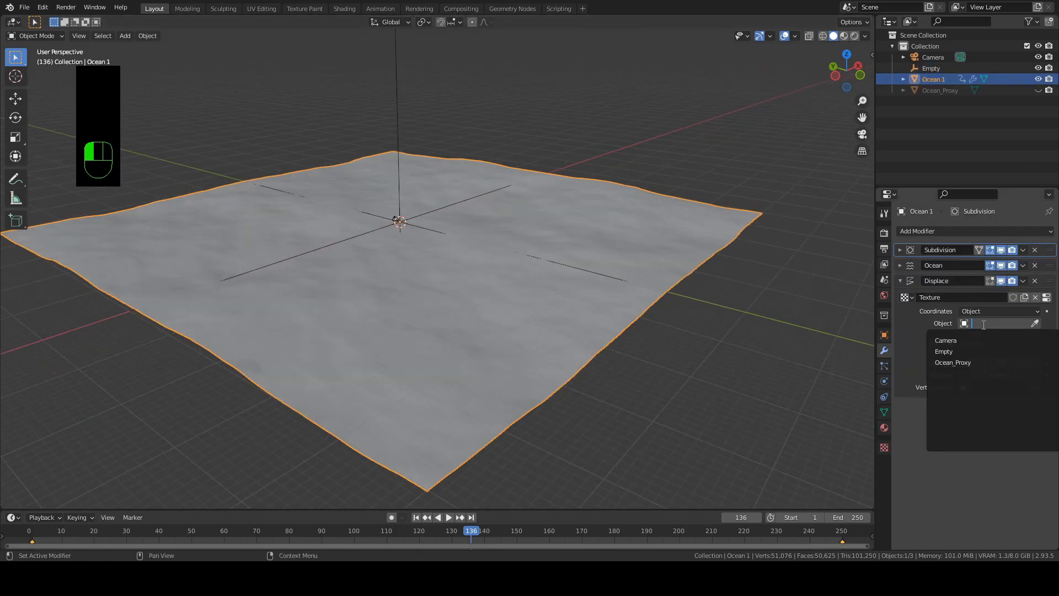
{"action": "left_click", "coordinate": [978, 349]}
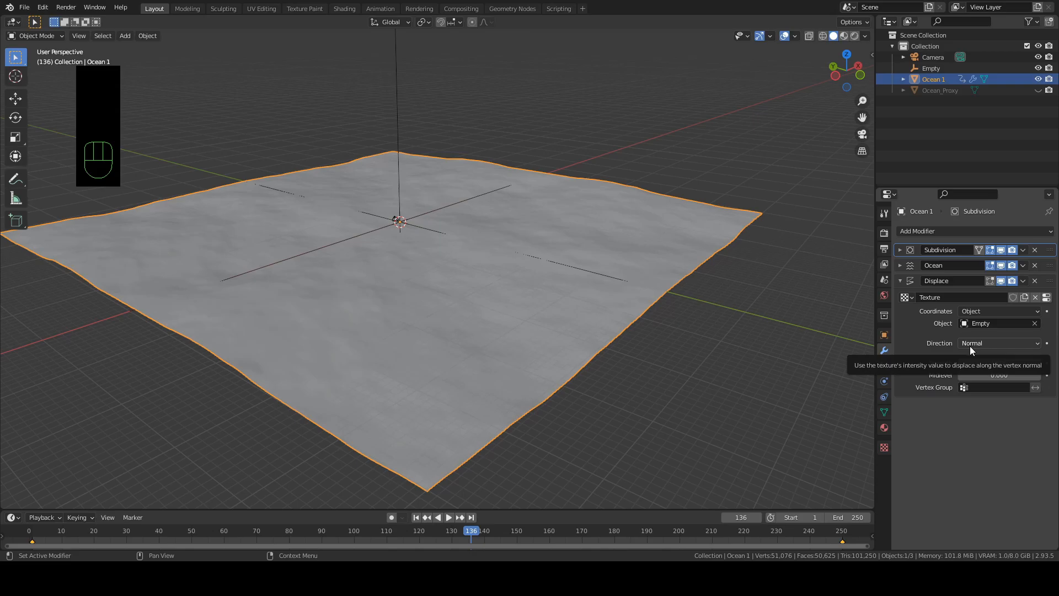
- Load the baked displacement image sequence starting at disp_0001.exr from ocean_tutorial_bake into the Displace texture
{"action": "left_click", "coordinate": [152, 35]}
{"action": "left_click", "coordinate": [165, 256]}
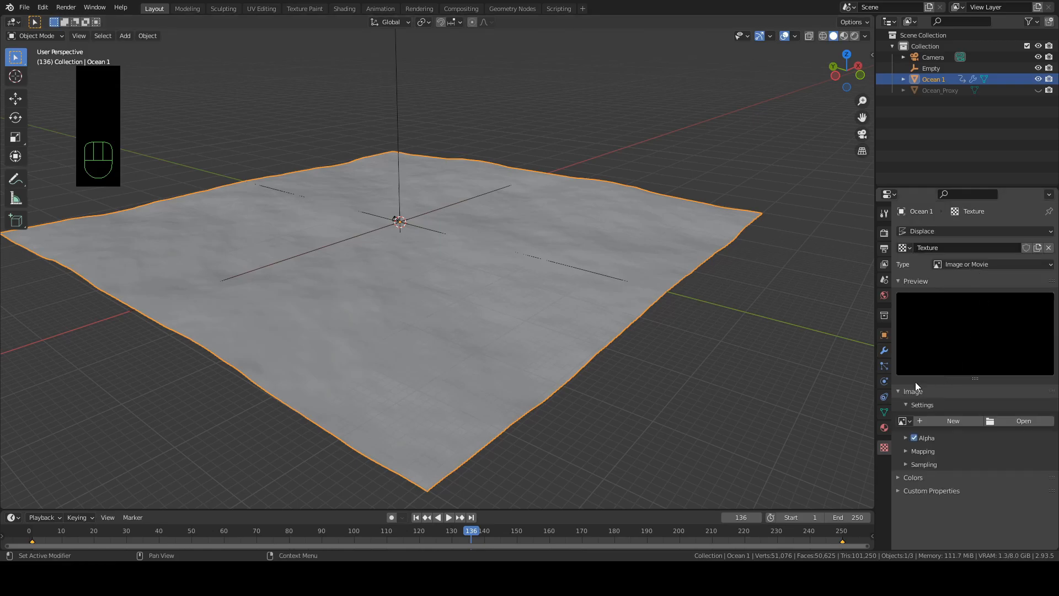
{"action": "left_click", "coordinate": [1010, 423]}
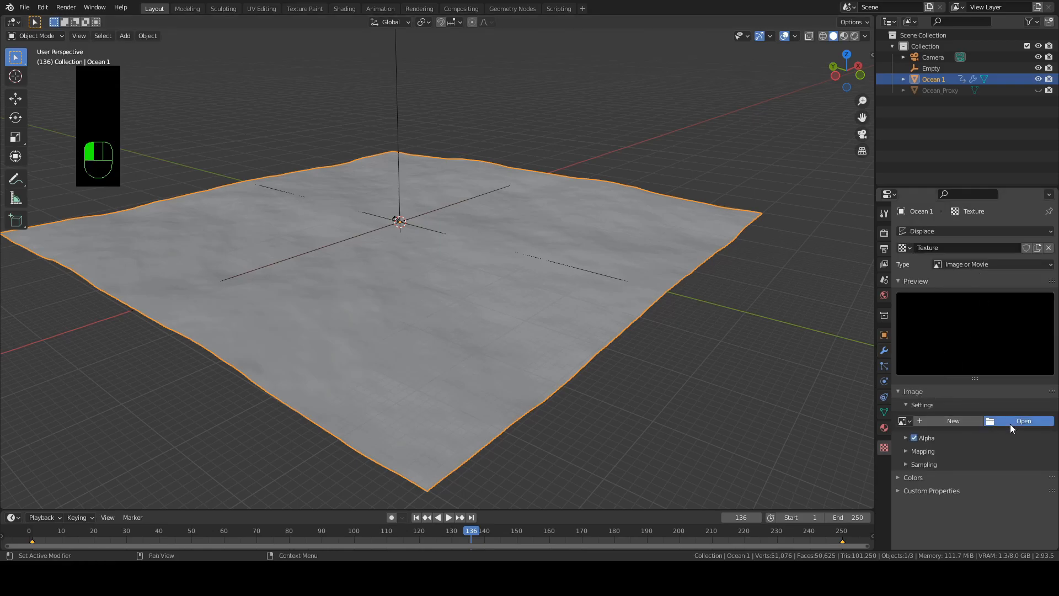
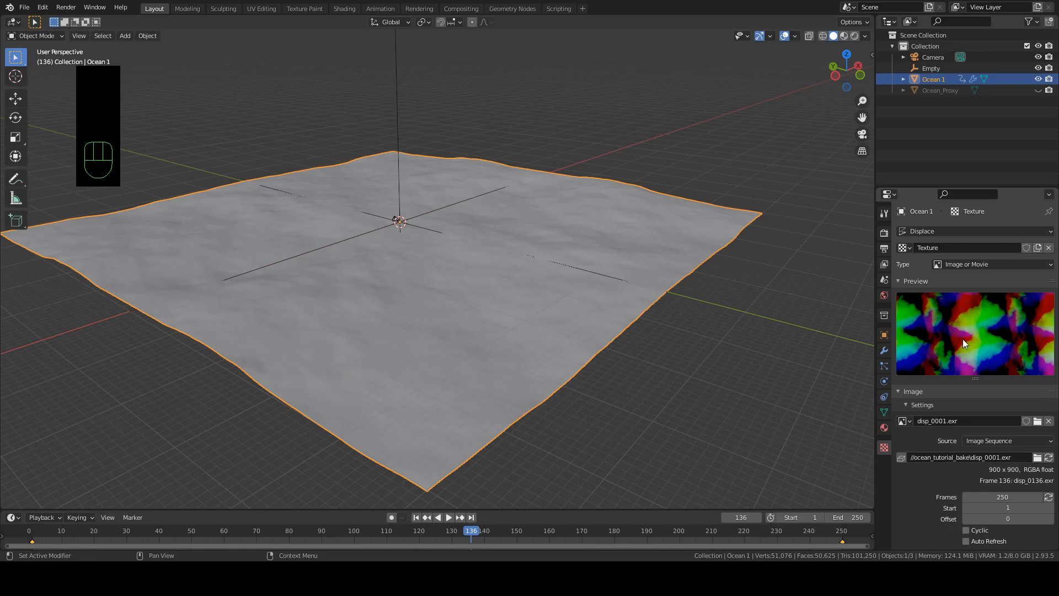
- Limit the Displace texture's color multipliers to the green channel and enable Auto Refresh for its image sequence
{"action": "scroll", "coordinate": [956, 336], "scroll_direction": "down", "scroll_amount": 5}
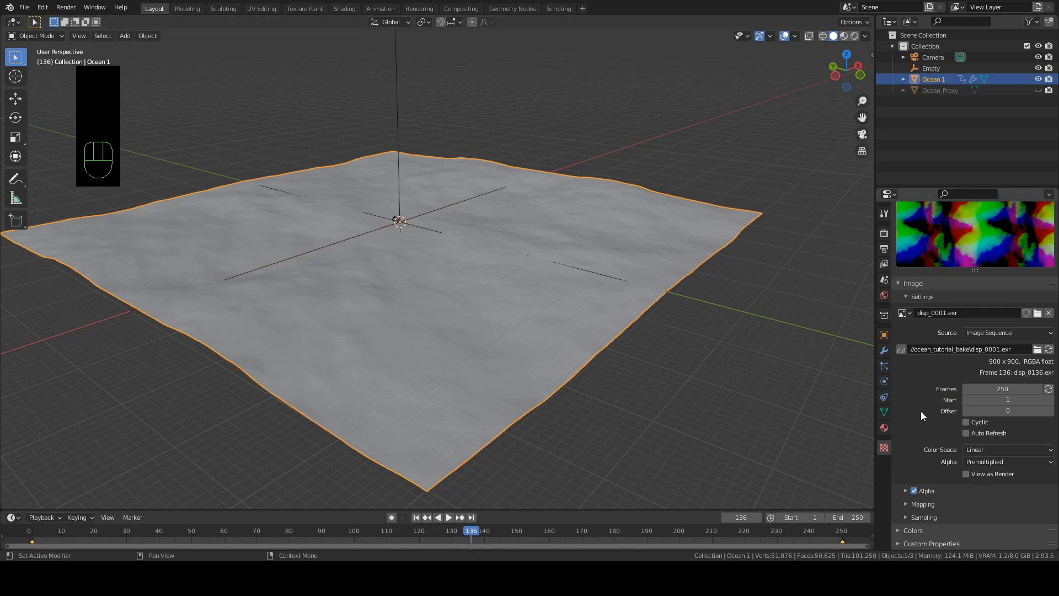
{"action": "left_click", "coordinate": [911, 530]}
{"action": "scroll", "coordinate": [911, 497], "scroll_direction": "down", "scroll_amount": 5}
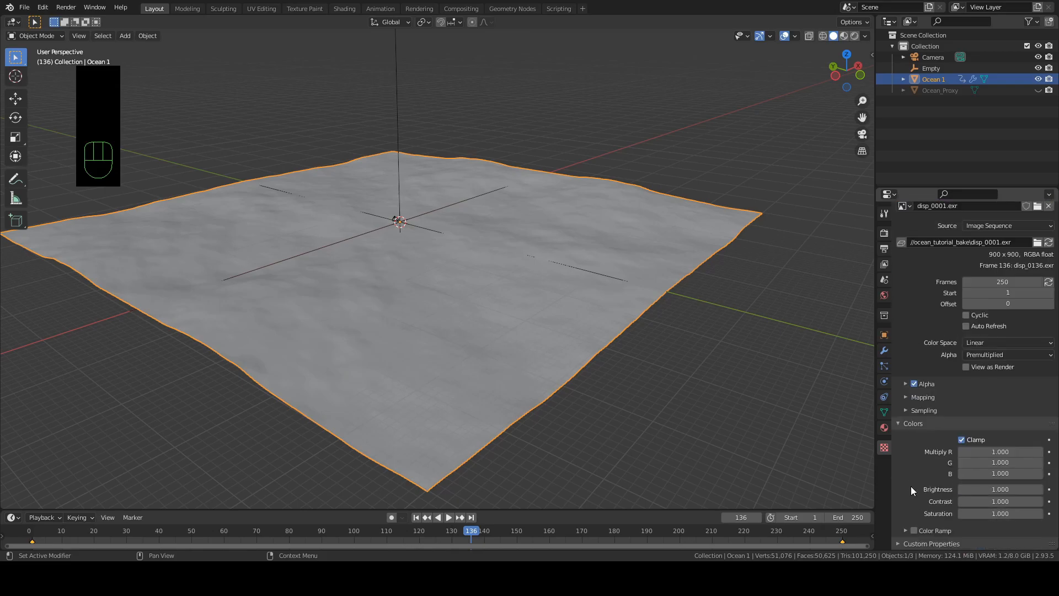
{"action": "left_click_drag", "start_coordinate": [999, 451], "coordinate": [979, 473]}
{"action": "scroll", "coordinate": [911, 428], "scroll_direction": "up", "scroll_amount": 8}
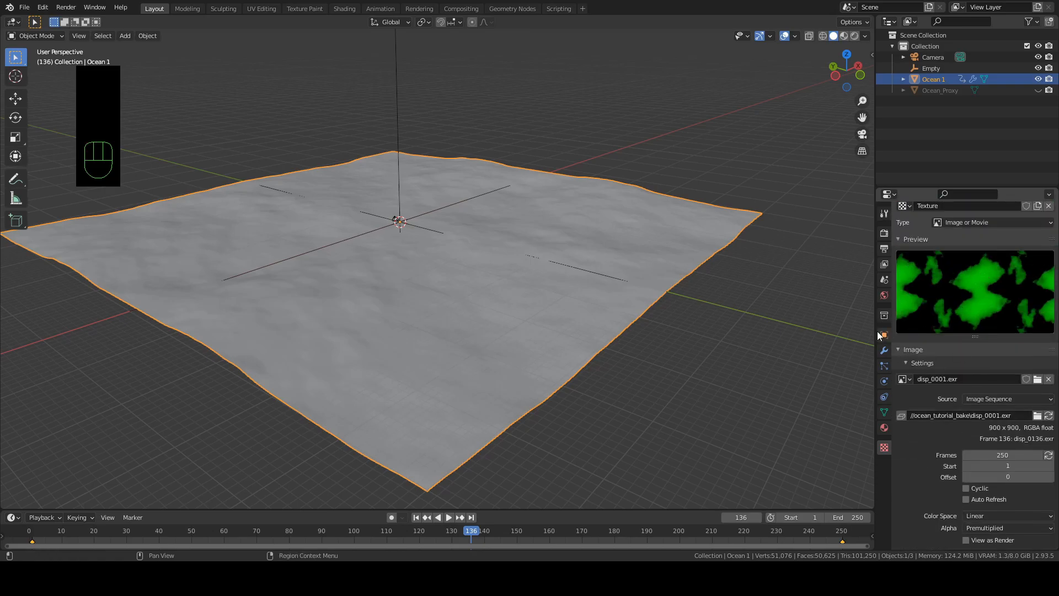
{"action": "scroll", "coordinate": [941, 436], "scroll_direction": "down", "scroll_amount": 3}
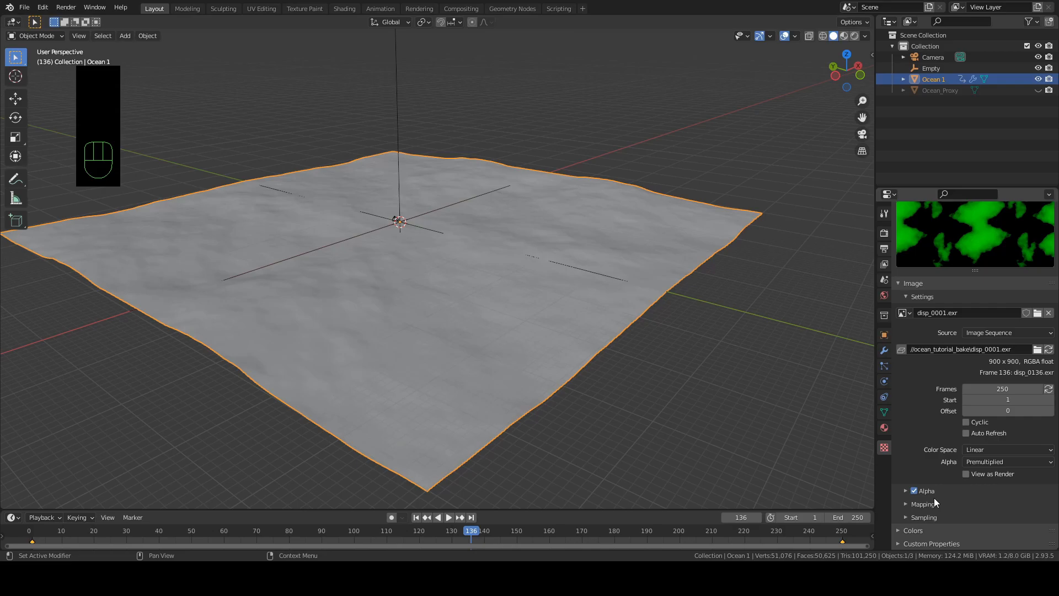
{"action": "left_click", "coordinate": [968, 436]}
- Hide Ocean 1 in the viewport, then show and select Ocean_Proxy
{"action": "left_click", "coordinate": [1038, 79]}
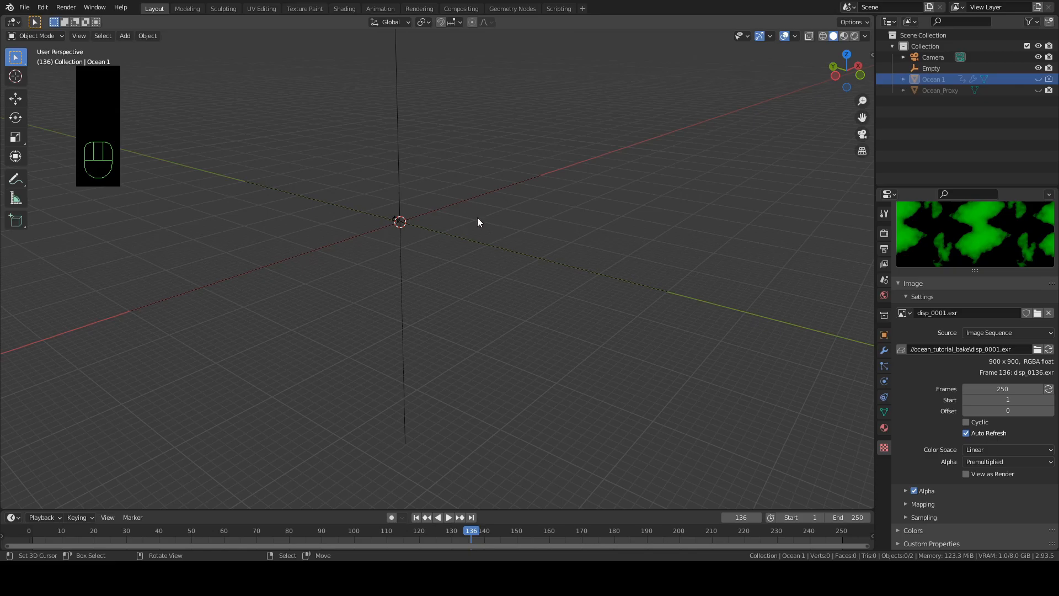
{"action": "left_click", "coordinate": [1038, 90]}
{"action": "scroll", "coordinate": [501, 273], "scroll_direction": "down", "scroll_amount": 8}
{"action": "scroll", "coordinate": [502, 273], "scroll_direction": "up", "scroll_amount": 6}
{"action": "right_click", "coordinate": [474, 277]}
{"action": "key", "text": "z"}
{"action": "key", "text": "z"}
- Switch the viewport to material preview shading and inspect Ocean_Proxy towards the horizon
{"action": "left_click", "coordinate": [844, 36]}
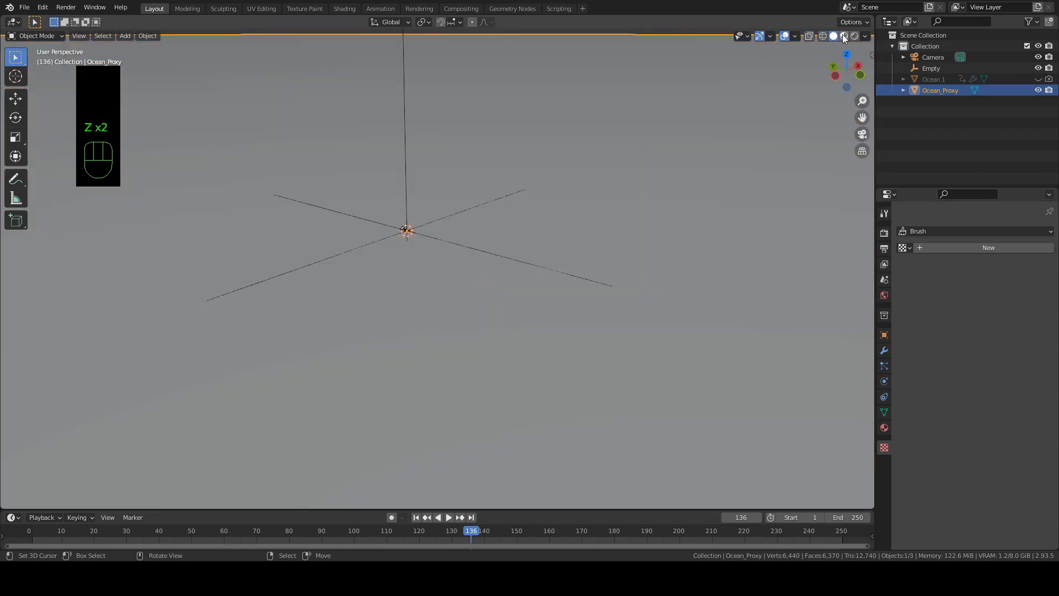
{"action": "middle_click_drag", "start_coordinate": [544, 255], "coordinate": [183, 253]}
{"action": "scroll", "coordinate": [248, 225], "scroll_direction": "down", "scroll_amount": 3}
{"action": "middle_click_drag", "start_coordinate": [414, 225], "coordinate": [452, 288]}
{"action": "scroll", "coordinate": [430, 255], "scroll_direction": "up", "scroll_amount": 3}
{"action": "scroll", "coordinate": [430, 254], "scroll_direction": "up", "scroll_amount": 2}
{"action": "scroll", "coordinate": [430, 314], "scroll_direction": "up", "scroll_amount": 4}
{"action": "scroll", "coordinate": [533, 257], "scroll_direction": "up", "scroll_amount": 3}
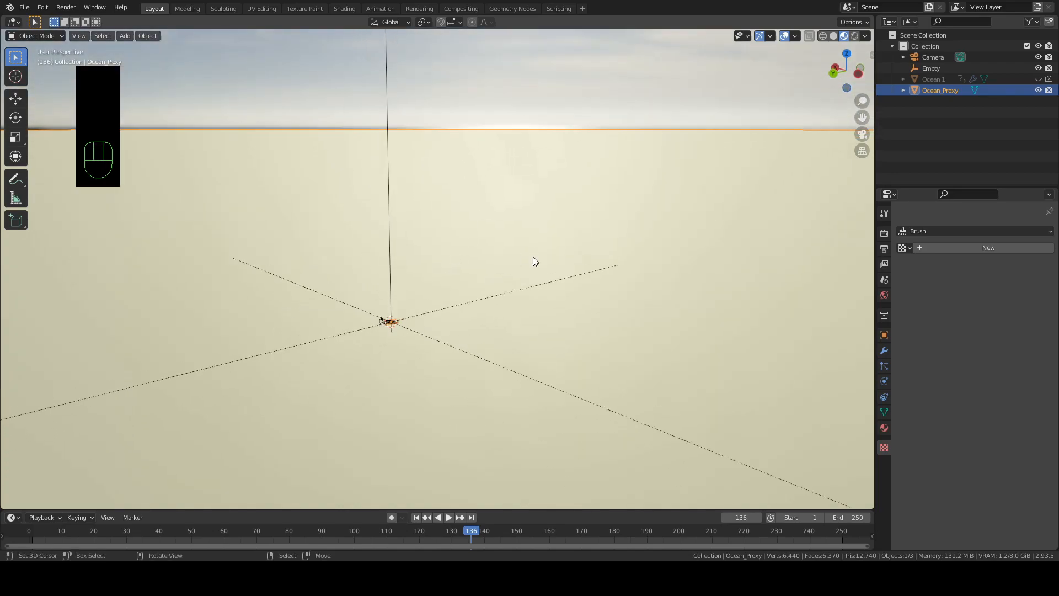
- Assign the existing Ocean material to Ocean_Proxy
{"action": "left_click", "coordinate": [884, 427]}
{"action": "left_click", "coordinate": [903, 278]}
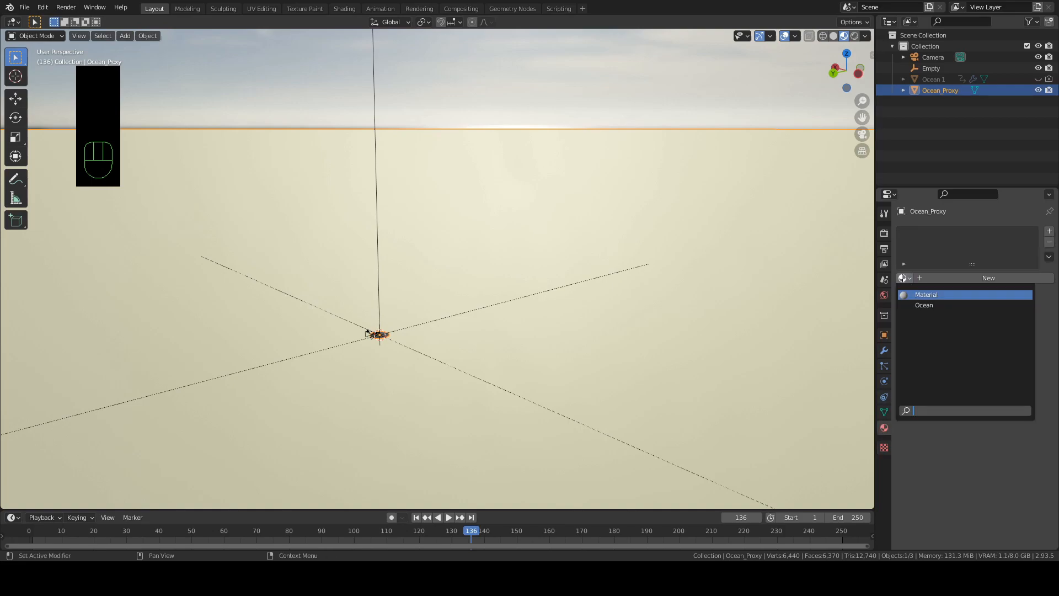
{"action": "left_click", "coordinate": [919, 305]}
{"action": "scroll", "coordinate": [512, 346], "scroll_direction": "up", "scroll_amount": 5}
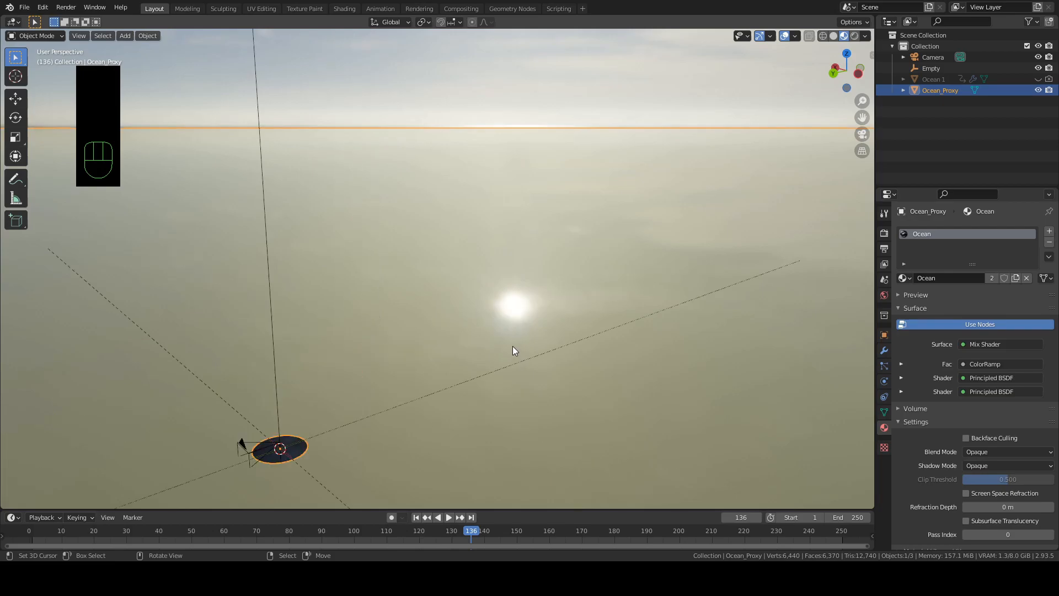
{"action": "scroll", "coordinate": [475, 370], "scroll_direction": "down", "scroll_amount": 8}
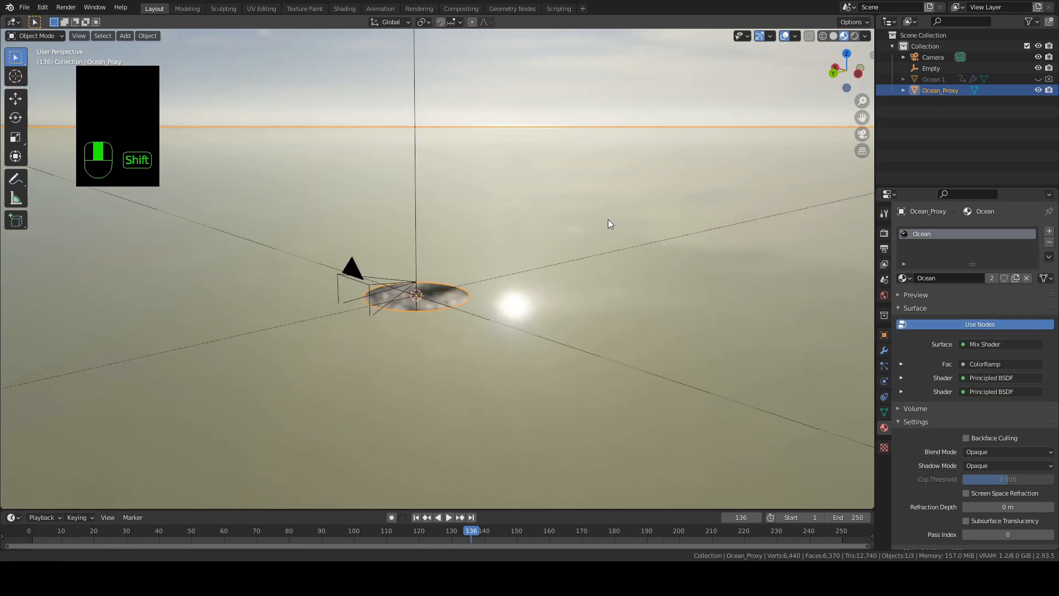
- Add a Subdivision Surface modifier to Ocean_Proxy and collapse its settings
{"action": "middle_click_drag", "start_coordinate": [602, 230], "coordinate": [573, 306]}
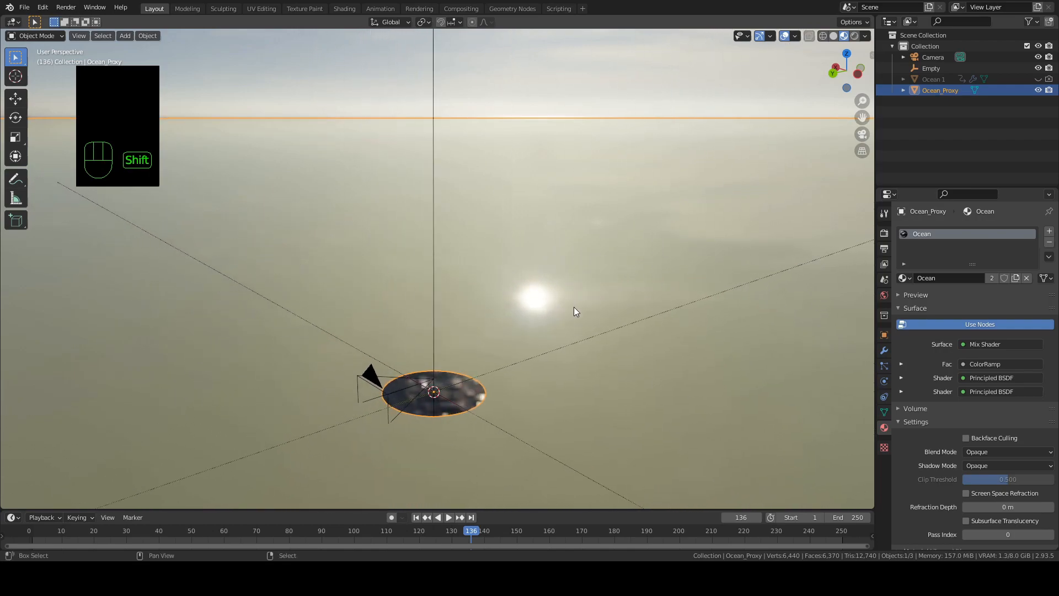
{"action": "left_click", "coordinate": [882, 349]}
{"action": "left_click", "coordinate": [923, 231]}
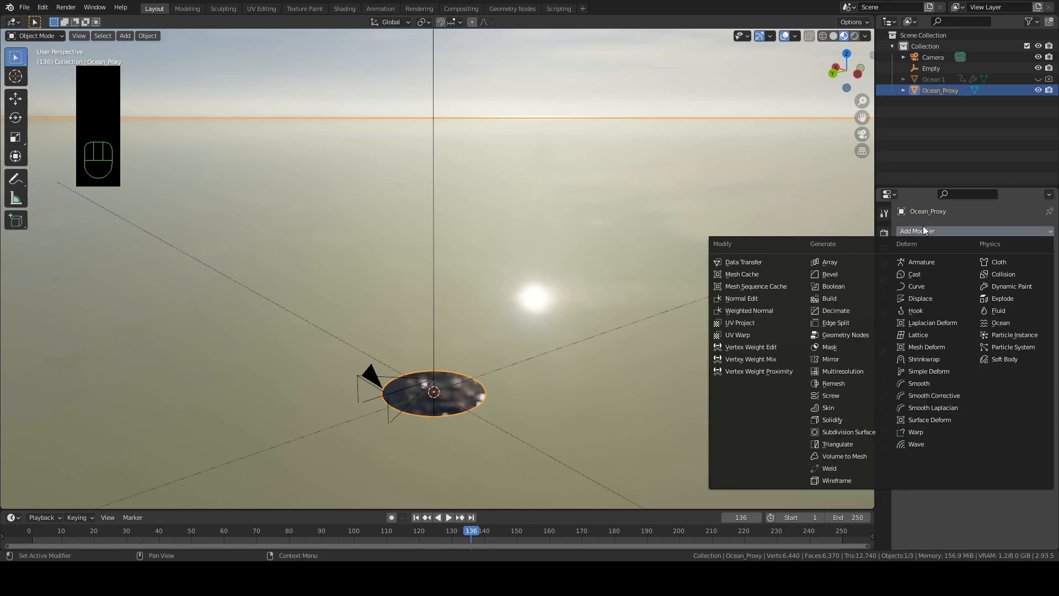
{"action": "left_click", "coordinate": [844, 431]}
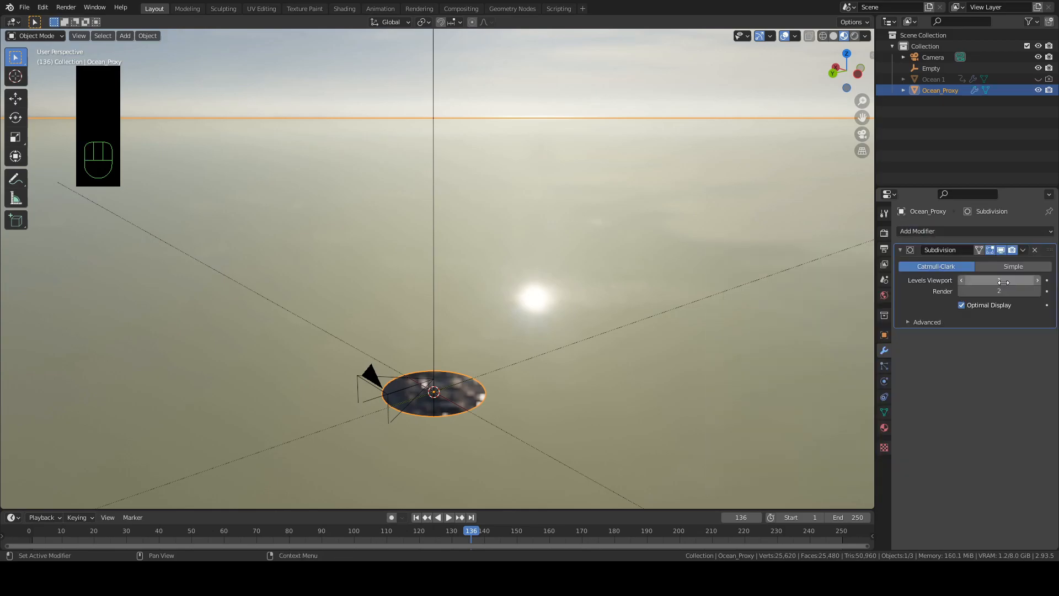
{"action": "left_click", "coordinate": [899, 251]}
- Add a Displace modifier to Ocean_Proxy with midlevel 0 and assign it the existing texture named Texture
{"action": "left_click", "coordinate": [910, 232]}
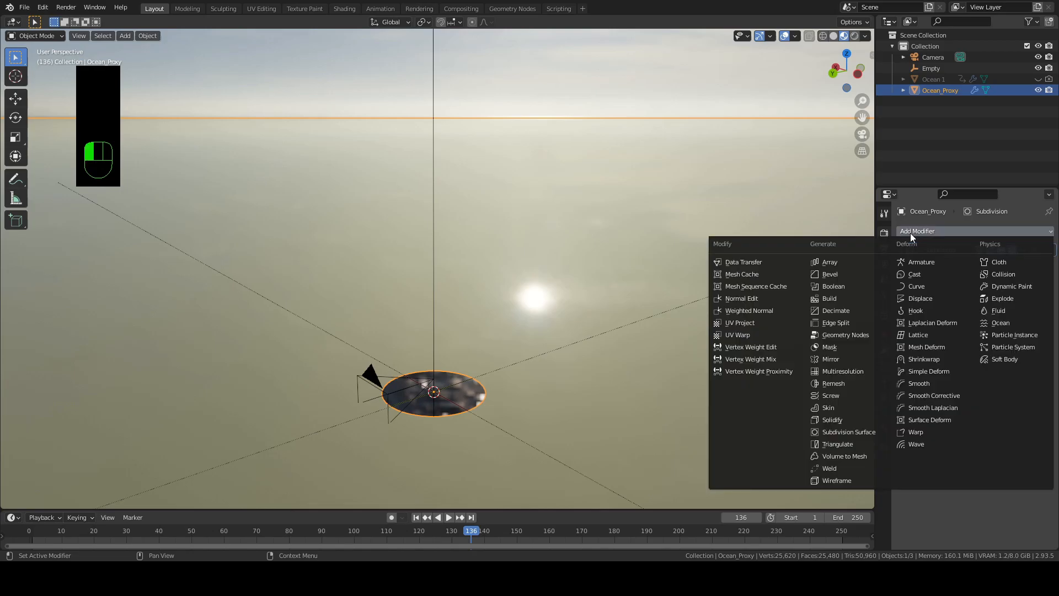
{"action": "left_click", "coordinate": [931, 297]}
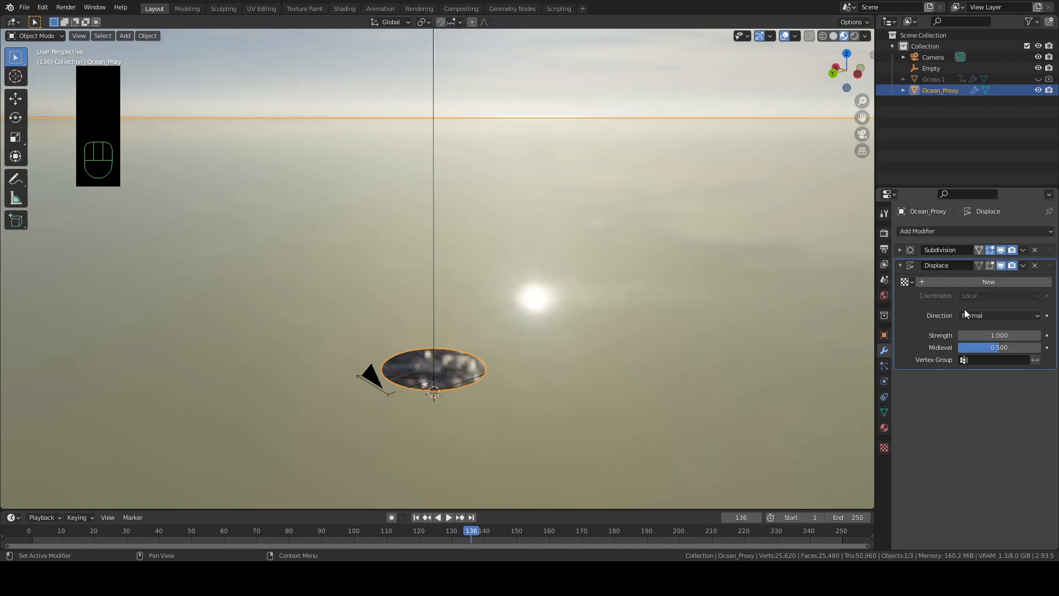
{"action": "left_click_drag", "start_coordinate": [987, 347], "coordinate": [959, 348]}
{"action": "left_click", "coordinate": [972, 283]}
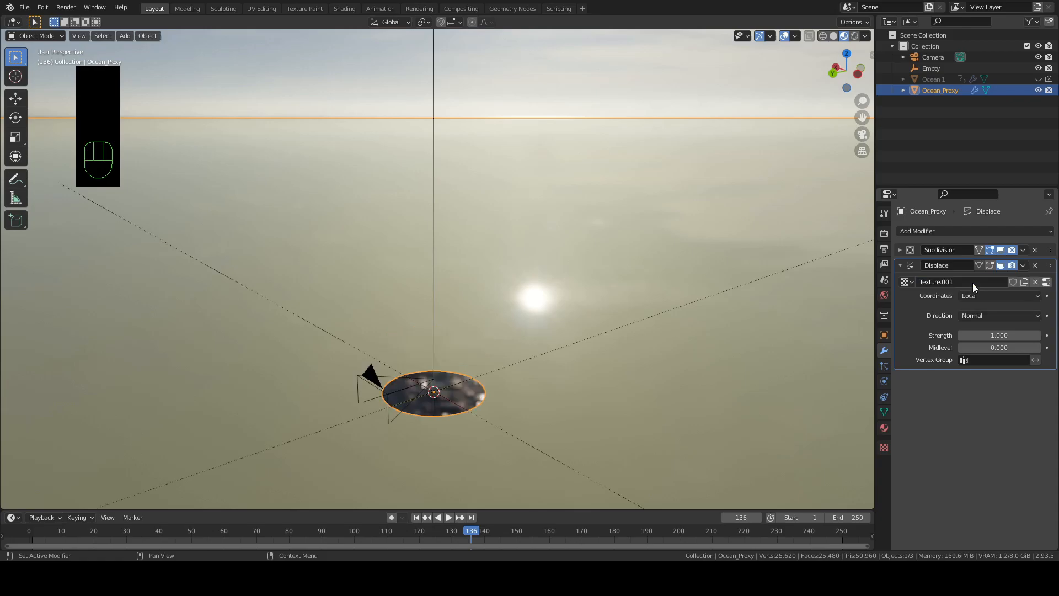
{"action": "left_click", "coordinate": [907, 283]}
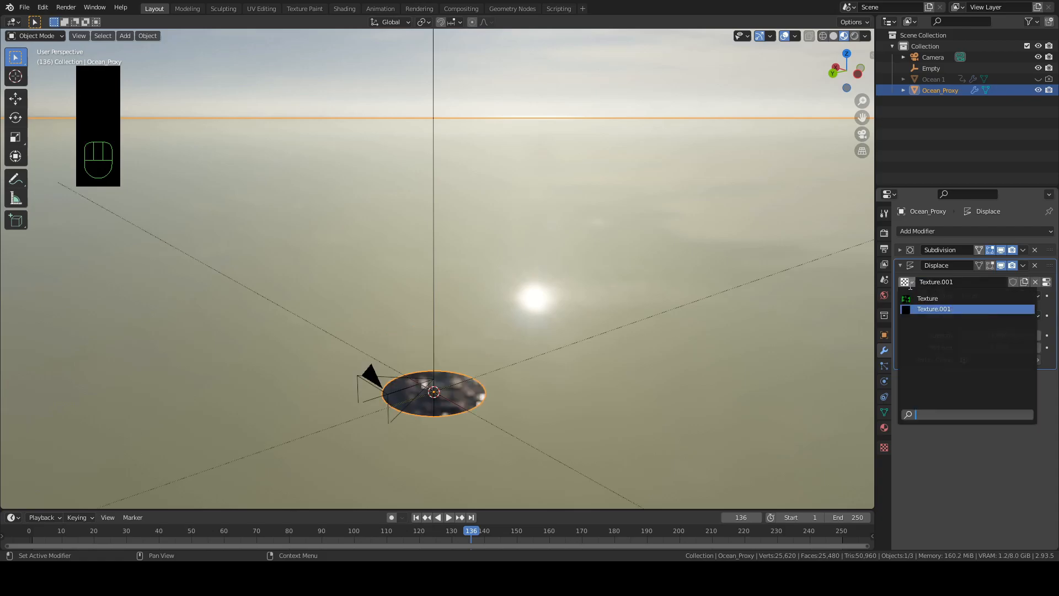
{"action": "left_click", "coordinate": [919, 299]}
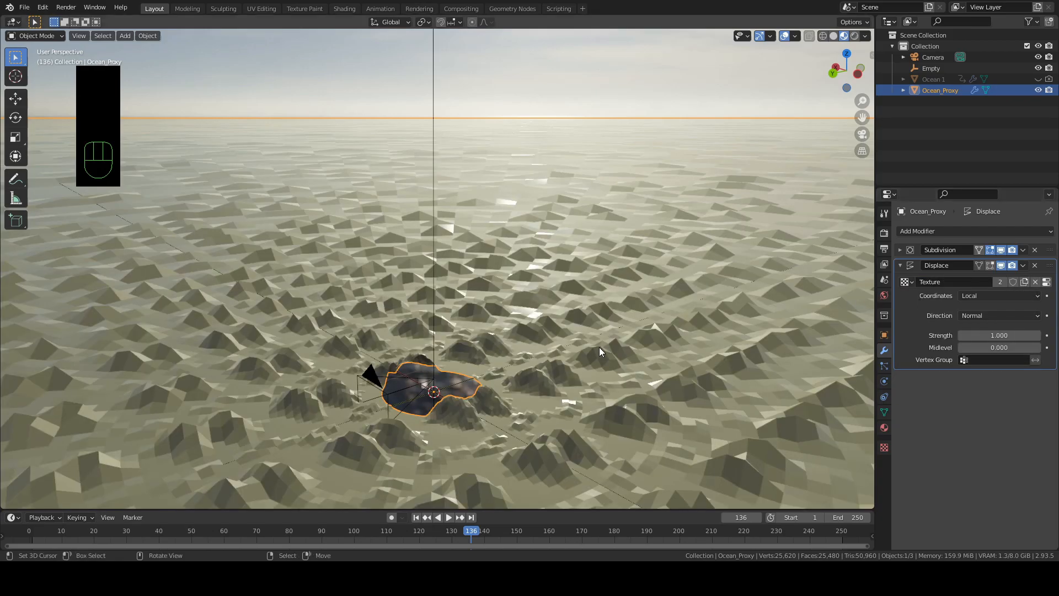
- Set the Displace modifier's texture coordinates to Object and use the Empty as the reference object
{"action": "scroll", "coordinate": [594, 345], "scroll_direction": "down", "scroll_amount": 6}
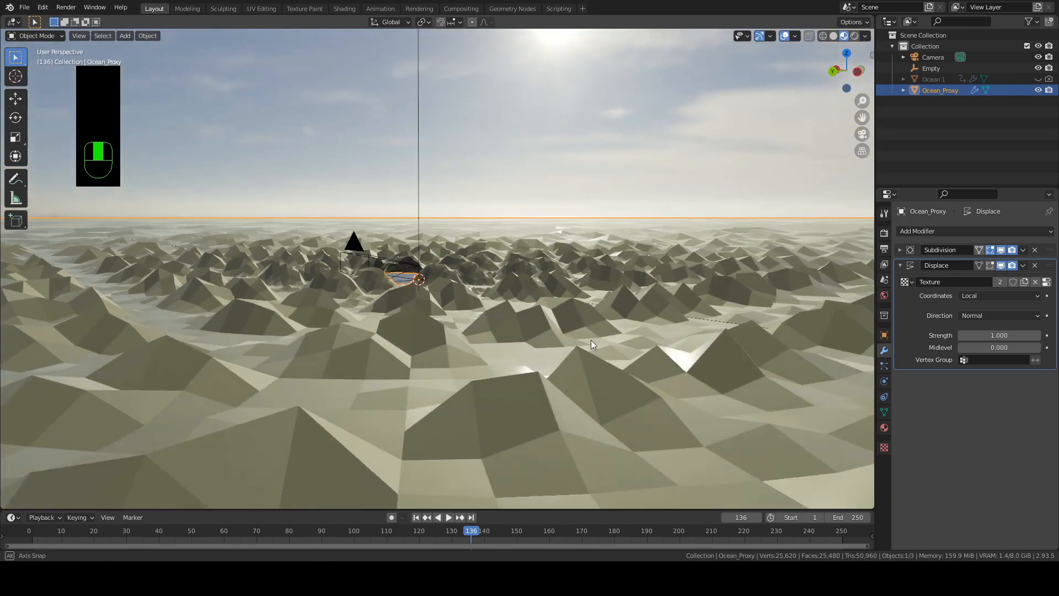
{"action": "scroll", "coordinate": [593, 346], "scroll_direction": "up", "scroll_amount": 6}
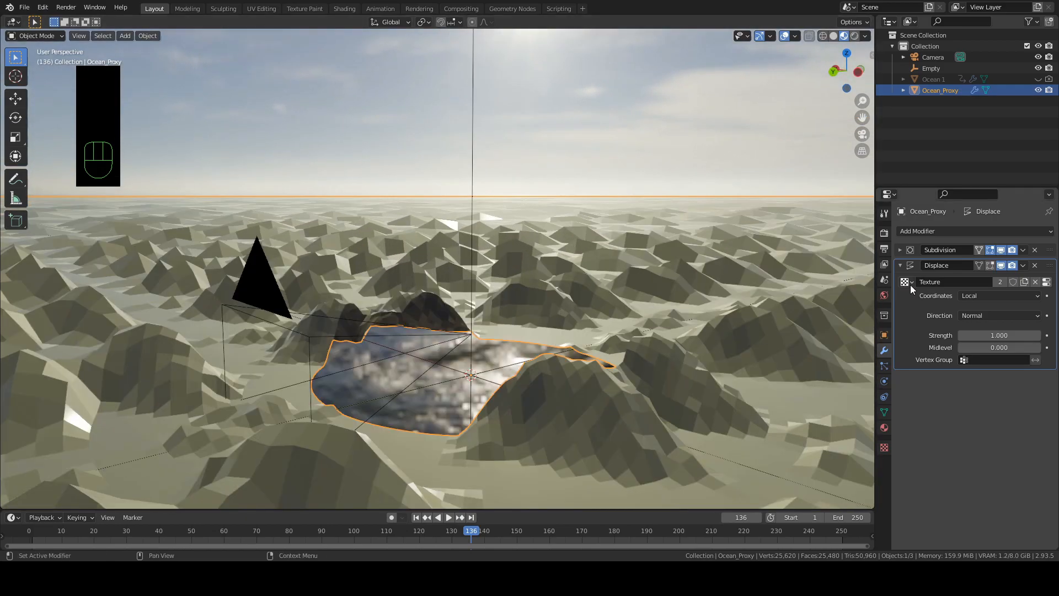
{"action": "left_click", "coordinate": [967, 295]}
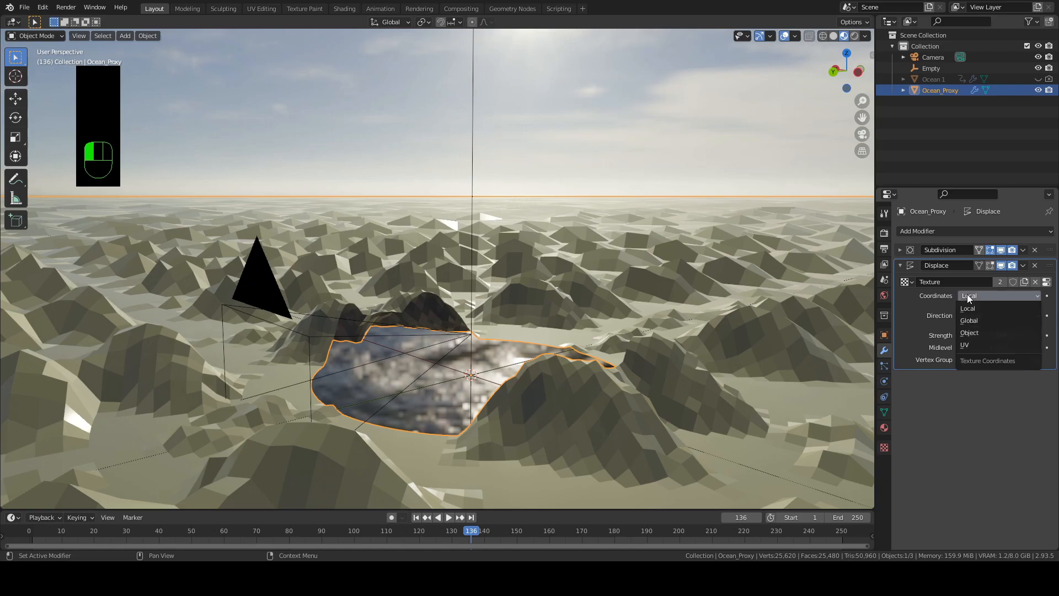
{"action": "left_click", "coordinate": [973, 333]}
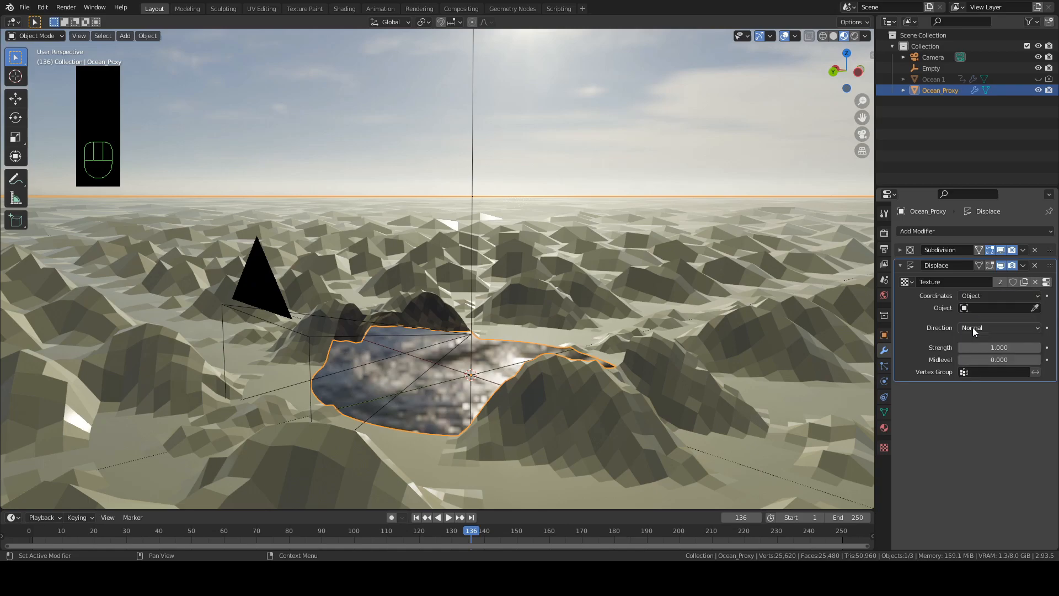
{"action": "left_click", "coordinate": [973, 307]}
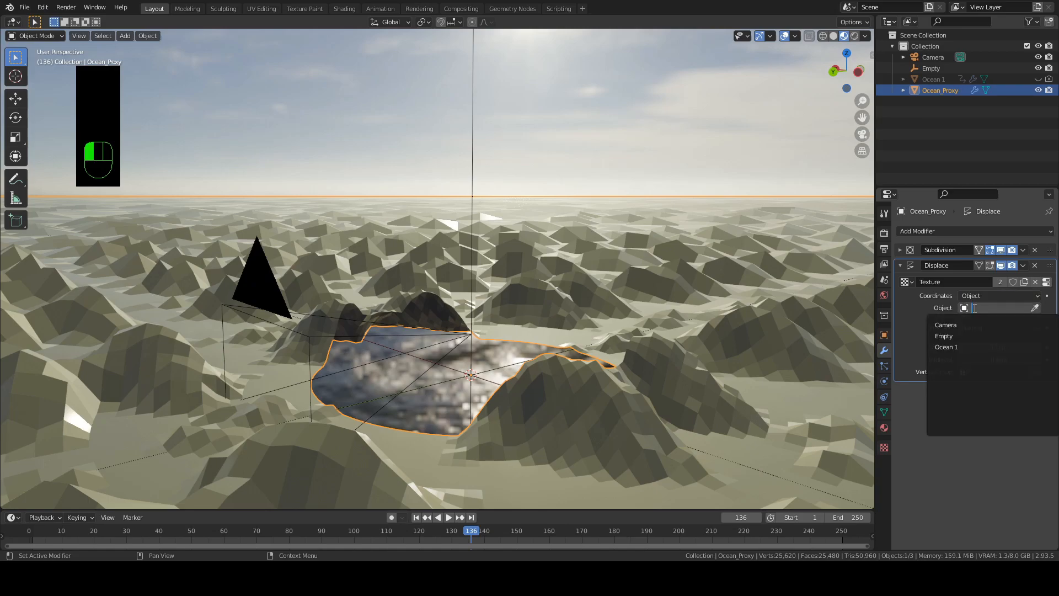
{"action": "left_click", "coordinate": [955, 337]}
{"action": "middle_click_drag", "start_coordinate": [710, 336], "coordinate": [679, 328]}
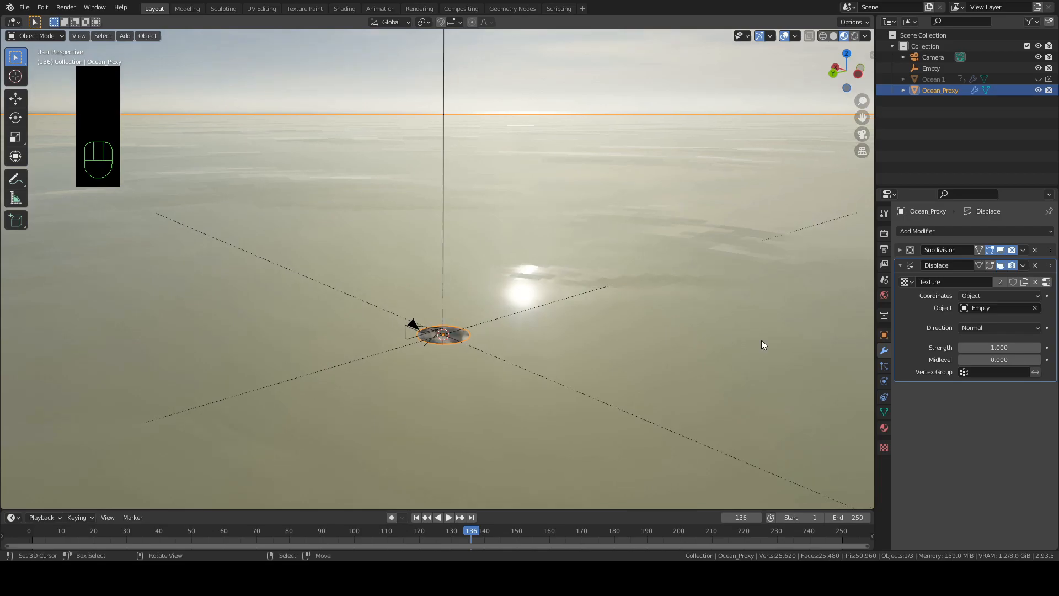
- Try a much higher strength of about 14.6 on the Displace modifier, and restore it to 1
{"action": "left_click_drag", "start_coordinate": [987, 347], "coordinate": [1036, 347]}
{"action": "left_click", "coordinate": [988, 348]}
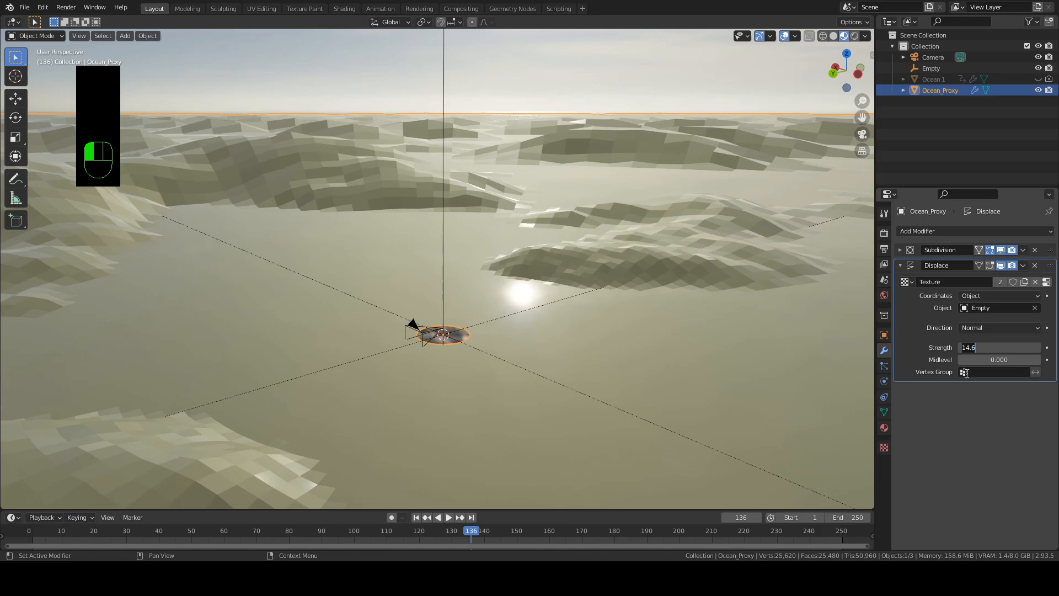
{"action": "type", "text": "1"}
{"action": "key", "text": "Return"}
- Play a few frames of the animation to check the displaced proxy surface, and stop playback
{"action": "scroll", "coordinate": [512, 325], "scroll_direction": "down", "scroll_amount": 5}
{"action": "scroll", "coordinate": [509, 324], "scroll_direction": "up", "scroll_amount": 5}
{"action": "key", "text": "alt+a"}
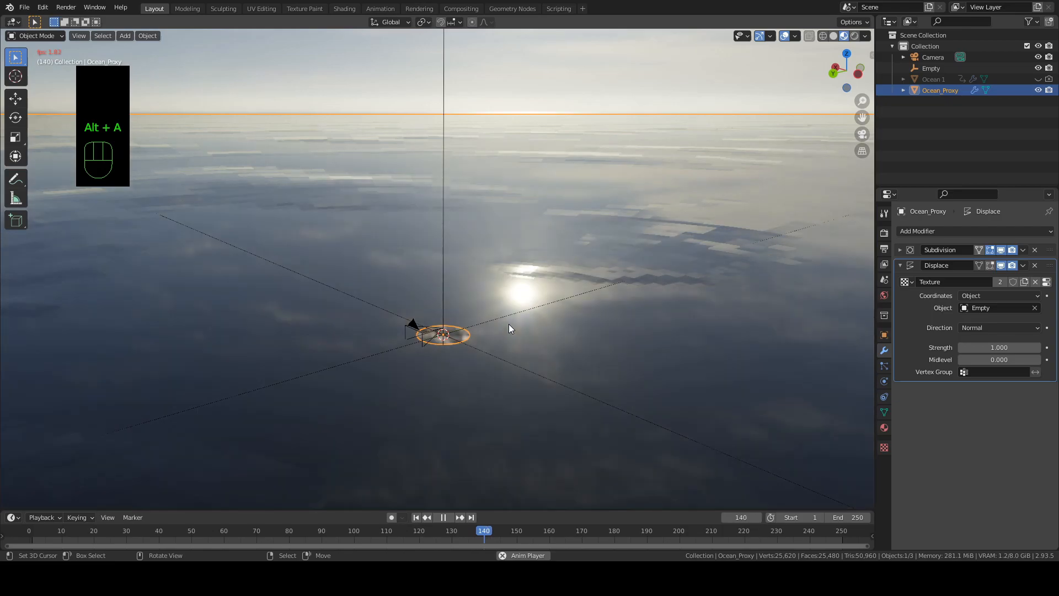
{"action": "key", "text": "alt+a"}
{"action": "mouse_move", "coordinate": [516, 319]}
{"action": "middle_mouse_down"}
{"action": "mouse_move", "coordinate": [542, 336]}
{"action": "mouse_move", "coordinate": [508, 334]}
{"action": "mouse_move", "coordinate": [523, 323]}
{"action": "middle_mouse_up"}
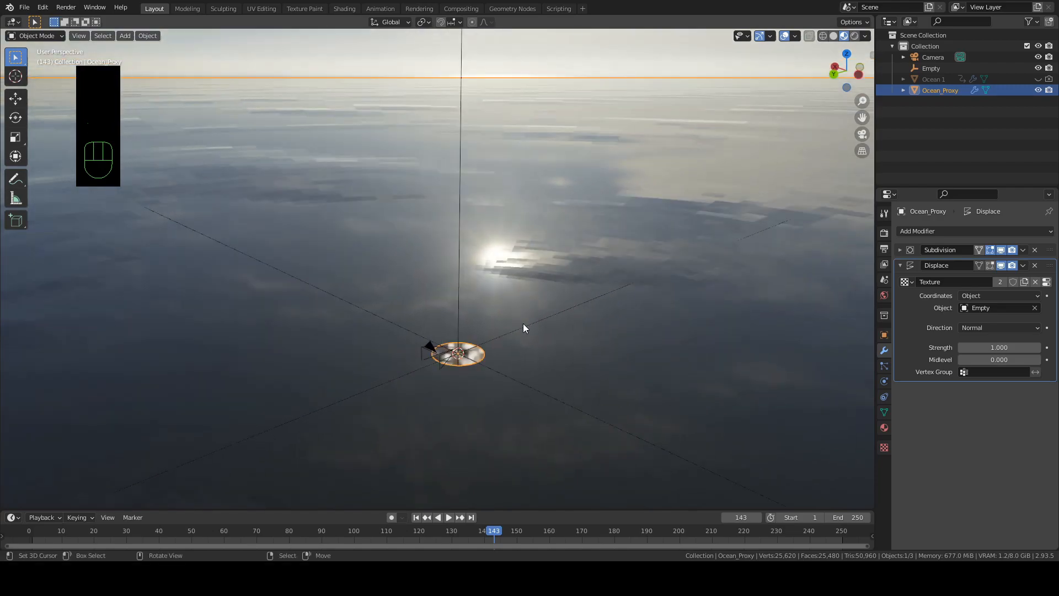
- Apply smooth shading to Ocean_Proxy and save the file
{"action": "left_click", "coordinate": [148, 38]}
{"action": "left_click", "coordinate": [183, 260]}
{"action": "scroll", "coordinate": [422, 316], "scroll_direction": "up", "scroll_amount": 4}
{"action": "scroll", "coordinate": [422, 318], "scroll_direction": "down", "scroll_amount": 5}
{"action": "middle_click_drag", "start_coordinate": [422, 319], "coordinate": [419, 317]}
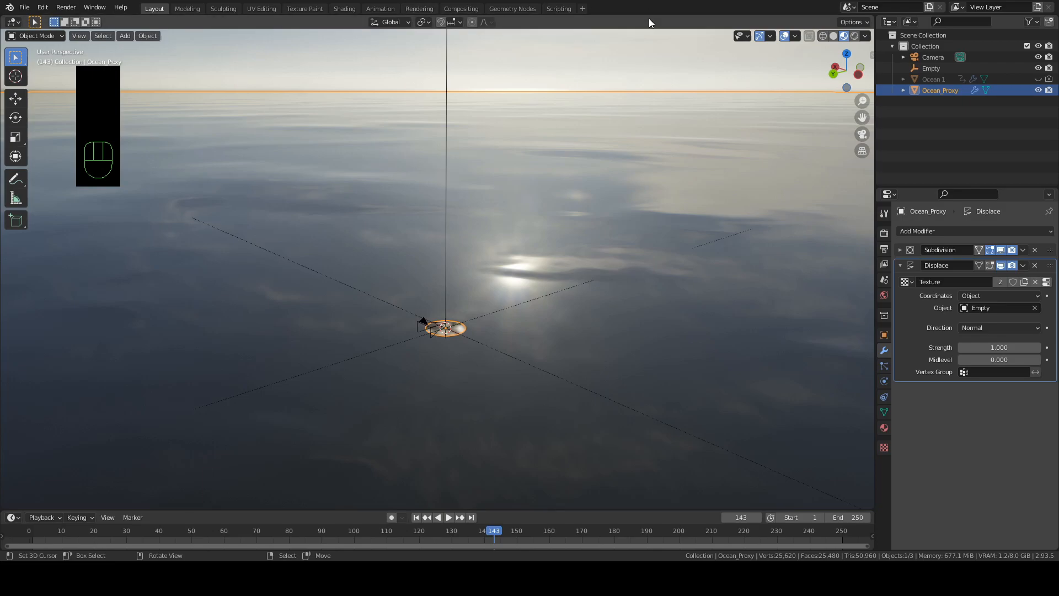
{"action": "left_click", "coordinate": [25, 7]}
{"action": "left_click", "coordinate": [59, 80]}
- Split the 3D viewport vertically into two side-by-side areas and hide the toolbars in both
{"action": "right_click_drag", "start_coordinate": [666, 17], "coordinate": [661, 25]}
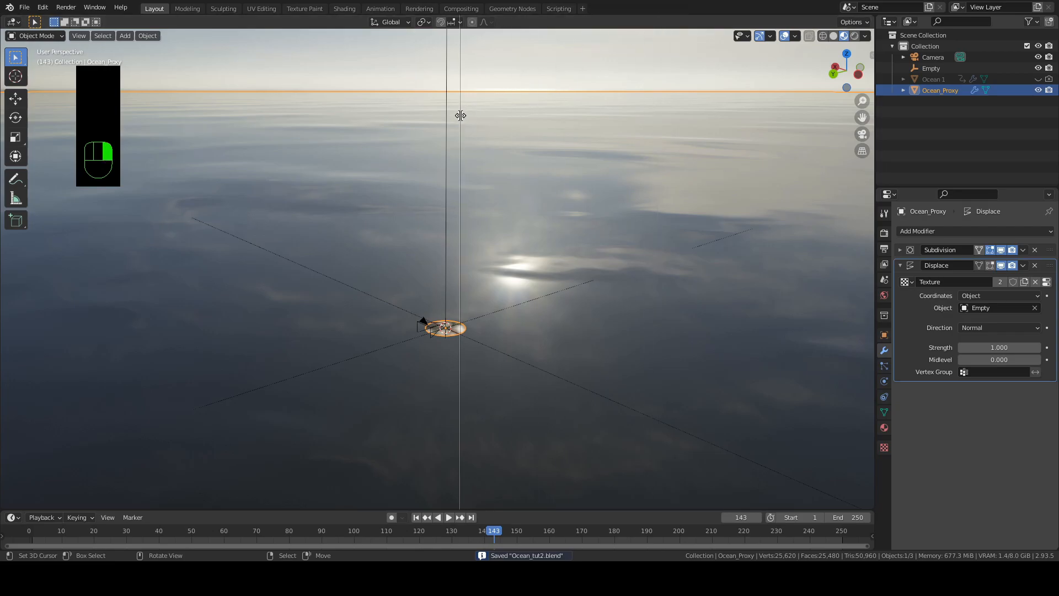
{"action": "left_click", "coordinate": [443, 111]}
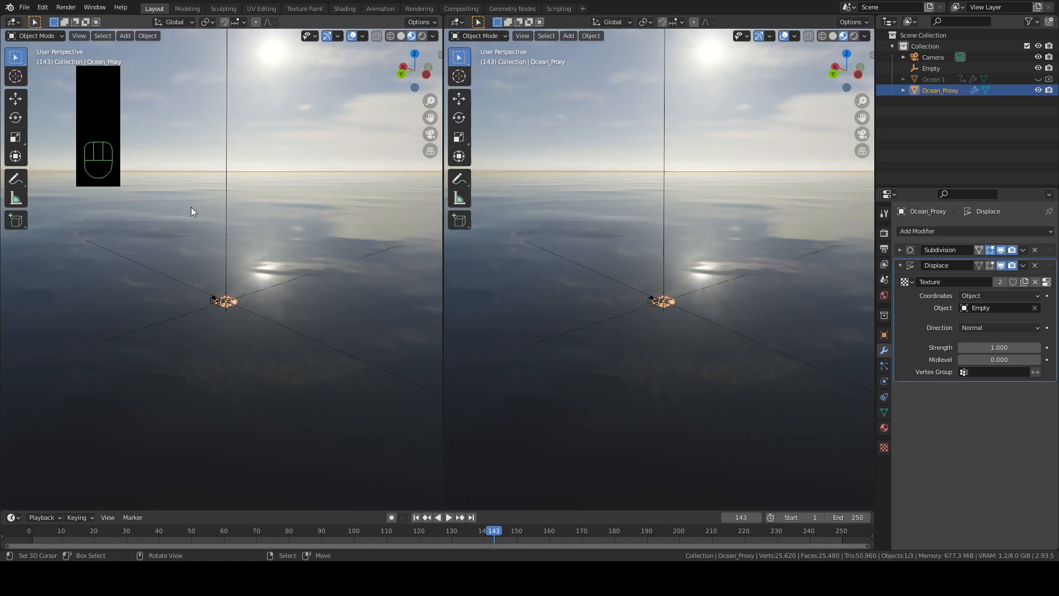
{"action": "key", "text": "t"}
{"action": "key", "text": "t"}
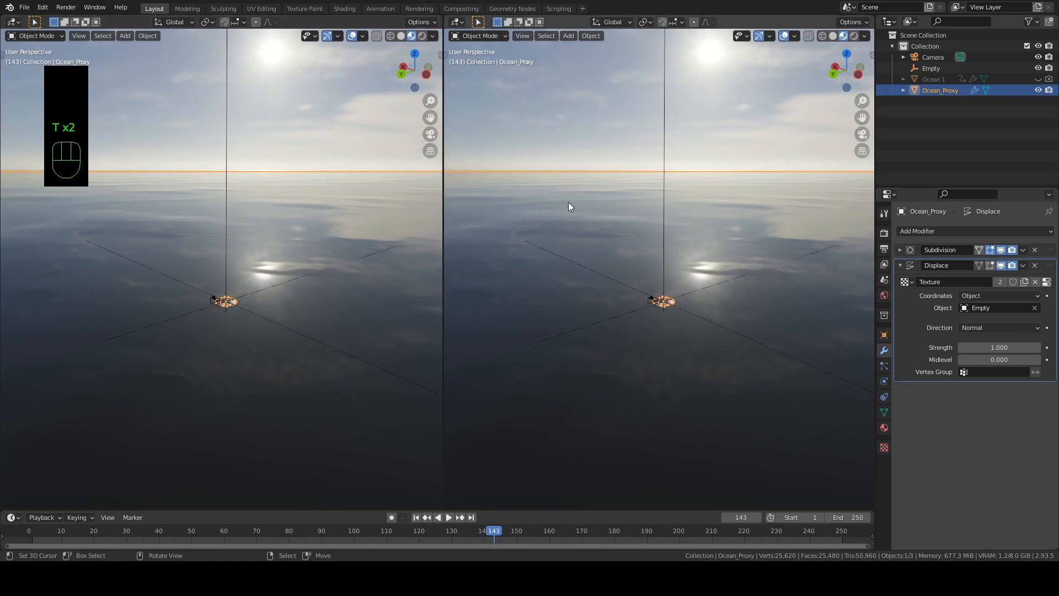
- Turn the second 3D viewport into a Shader Editor showing the Ocean material, and hide its sidebar
{"action": "left_click", "coordinate": [457, 22]}
{"action": "left_click", "coordinate": [488, 125]}
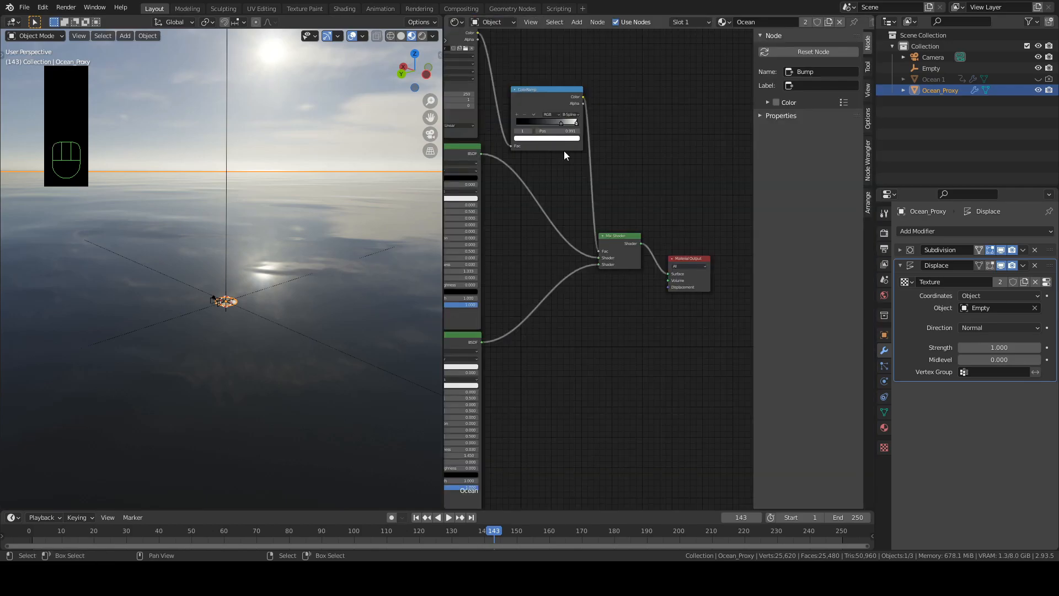
{"action": "key", "text": "n"}
- Add Texture Coordinate and Mapping nodes in front of the foam_0001.exr image texture node
{"action": "middle_click_drag", "start_coordinate": [561, 193], "coordinate": [725, 259]}
{"action": "left_click_drag", "start_coordinate": [591, 175], "coordinate": [597, 213]}
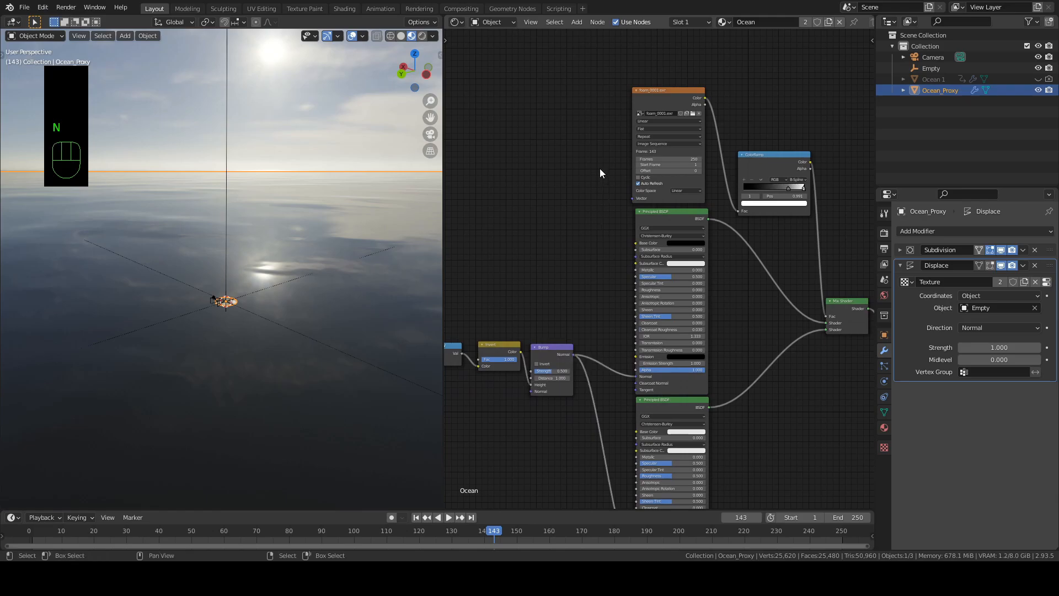
{"action": "middle_click_drag", "start_coordinate": [600, 168], "coordinate": [594, 204]}
{"action": "left_click", "coordinate": [642, 135]}
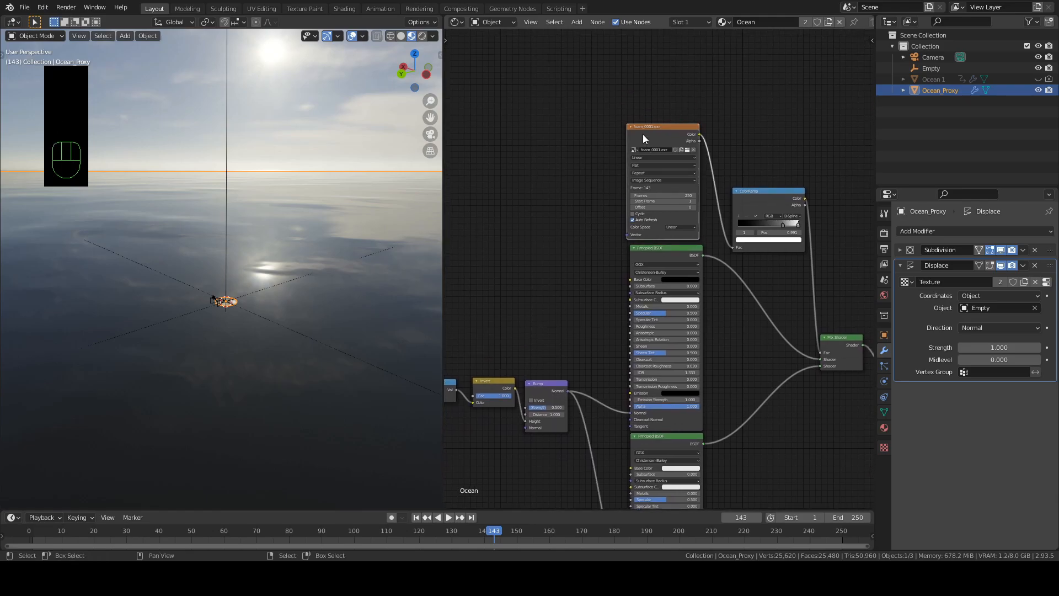
{"action": "key", "text": "ctrl+t"}
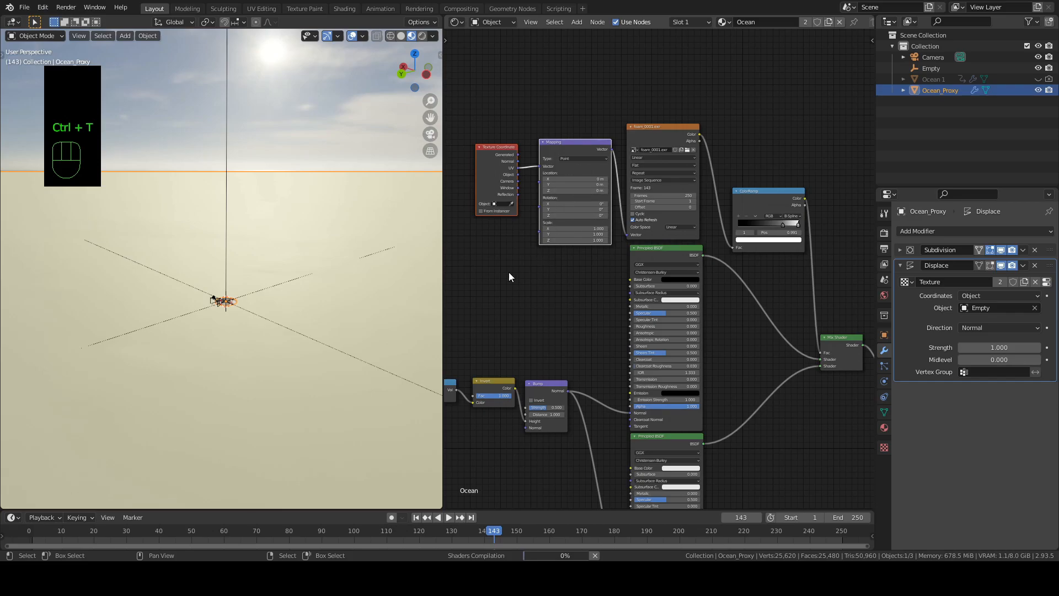
- Feed the Mapping node from the Texture Coordinate node's Object output, with the Empty as the reference object
{"action": "scroll", "coordinate": [506, 256], "scroll_direction": "up", "scroll_amount": 4}
{"action": "middle_click_drag", "start_coordinate": [507, 256], "coordinate": [601, 325]}
{"action": "scroll", "coordinate": [594, 305], "scroll_direction": "up", "scroll_amount": 2}
{"action": "scroll", "coordinate": [594, 306], "scroll_direction": "up", "scroll_amount": 1}
{"action": "left_click_drag", "start_coordinate": [543, 187], "coordinate": [584, 170]}
{"action": "left_click", "coordinate": [514, 244]}
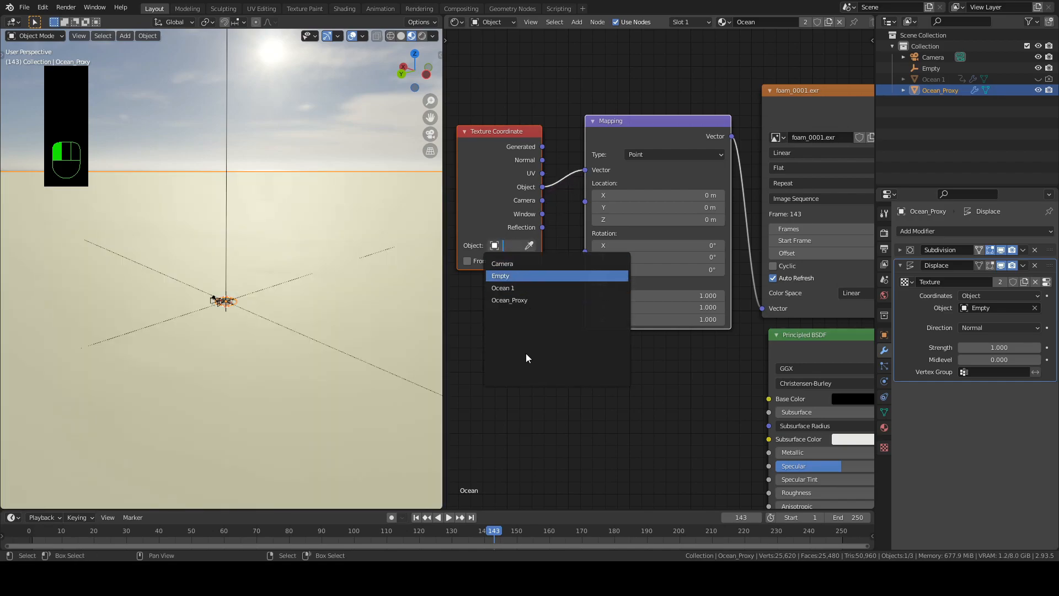
{"action": "key", "text": "Return"}
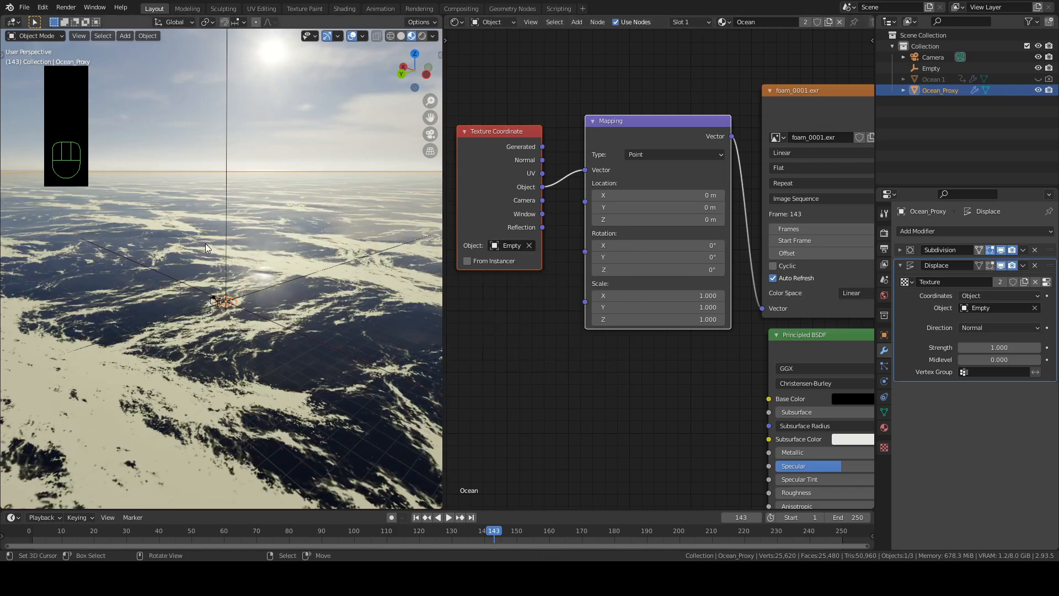
- Set the foam Mapping node's X and Y scale to 0.5
{"action": "scroll", "coordinate": [242, 282], "scroll_direction": "up", "scroll_amount": 5}
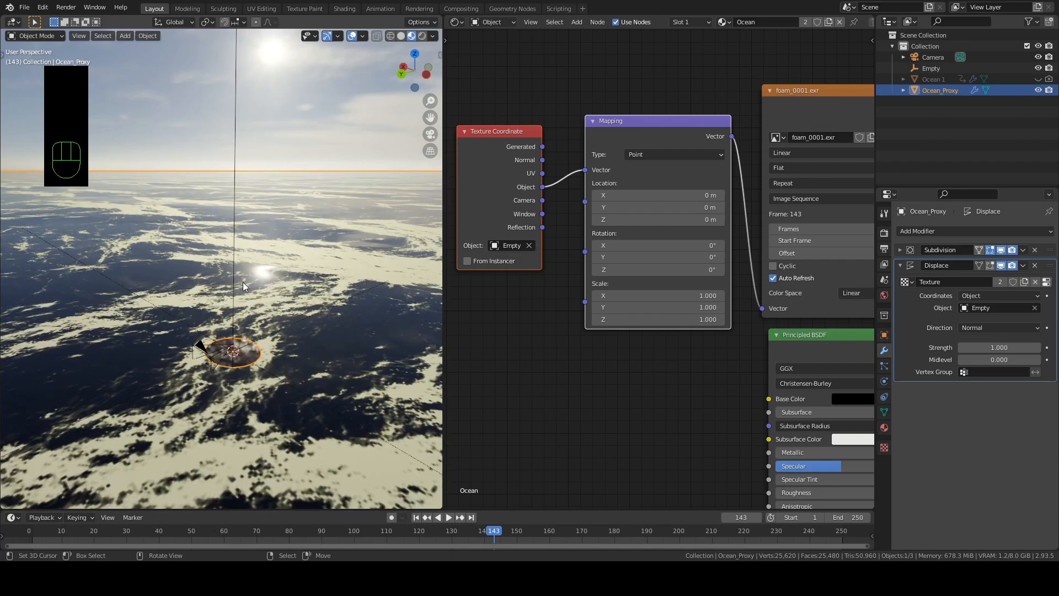
{"action": "middle_click_drag", "start_coordinate": [240, 280], "coordinate": [240, 273]}
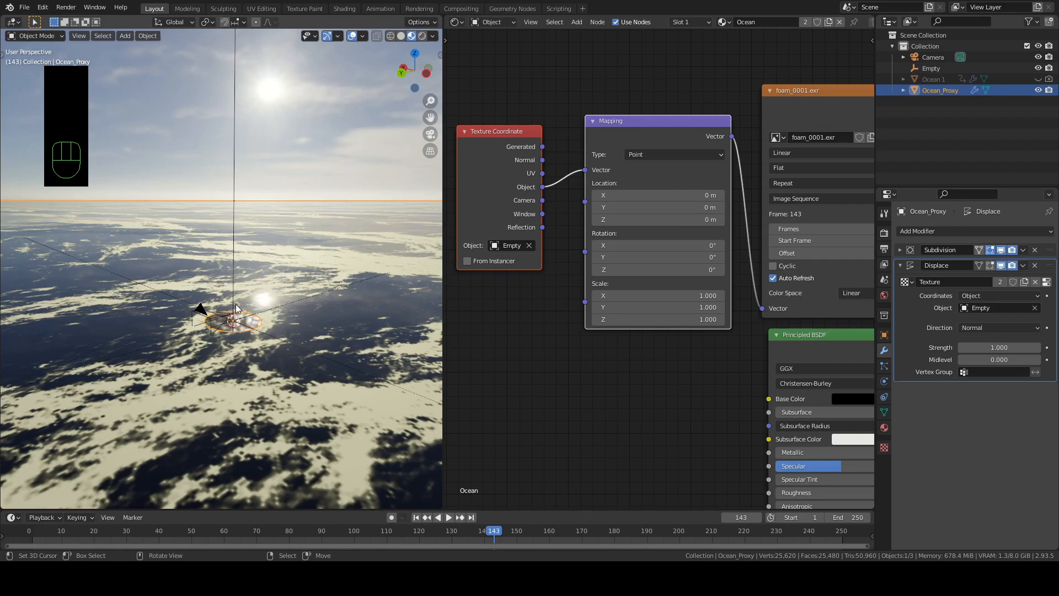
{"action": "left_click", "coordinate": [655, 298]}
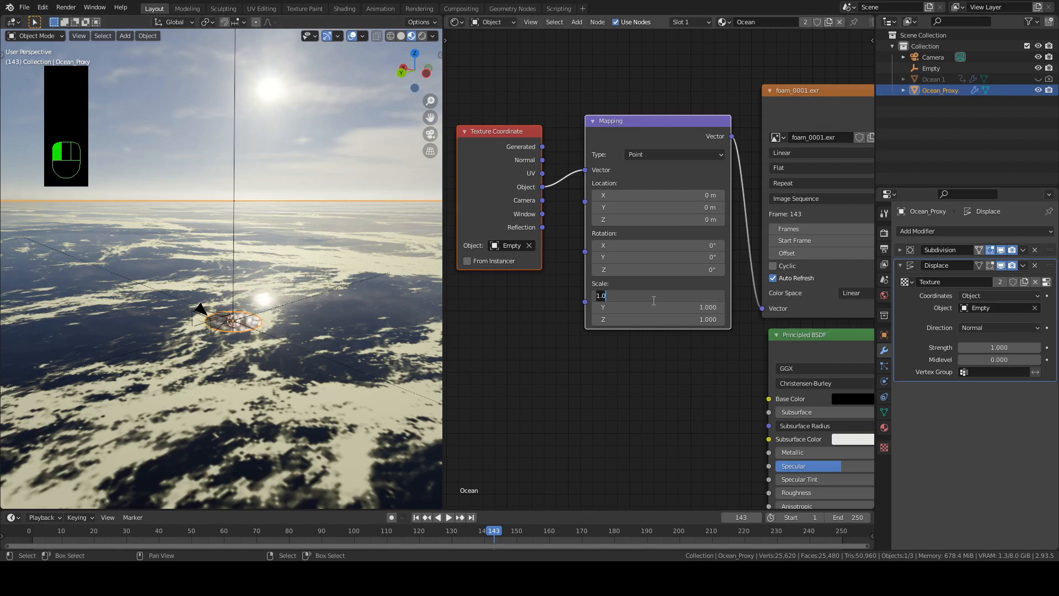
{"action": "type", "text": ".5"}
{"action": "key", "text": "Tab"}
{"action": "type", "text": ".5"}
{"action": "key", "text": "Return"}
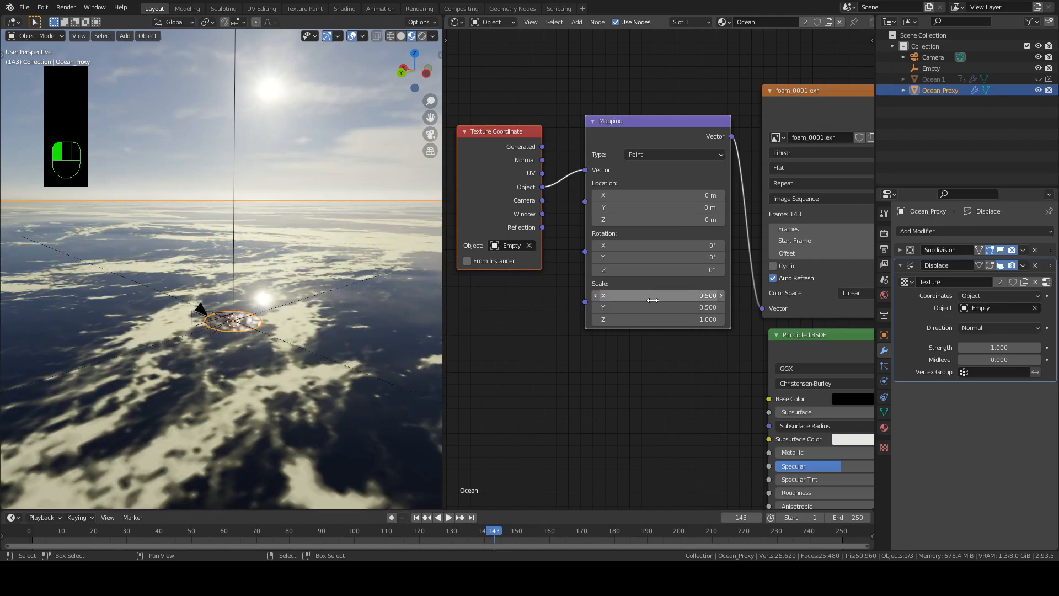
- Set the foam Mapping node's X, Y and Z location to 0.5 m
{"action": "left_click_drag", "start_coordinate": [664, 194], "coordinate": [665, 220]}
{"action": "type", "text": ".5"}
{"action": "key", "text": "Return"}
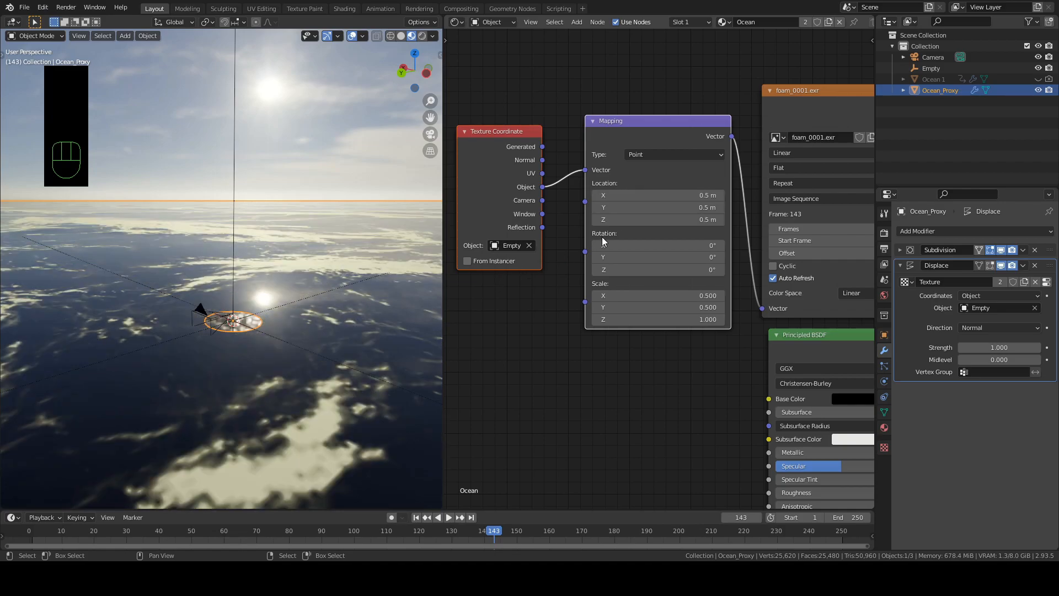
{"action": "middle_click_drag", "start_coordinate": [362, 299], "coordinate": [349, 329]}
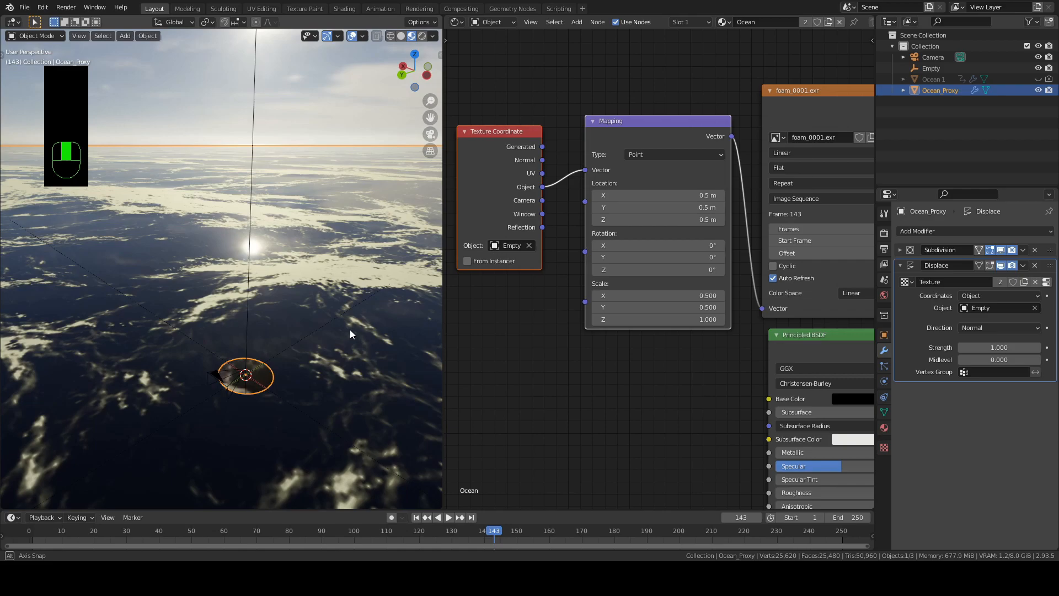
{"action": "left_click", "coordinate": [666, 197]}
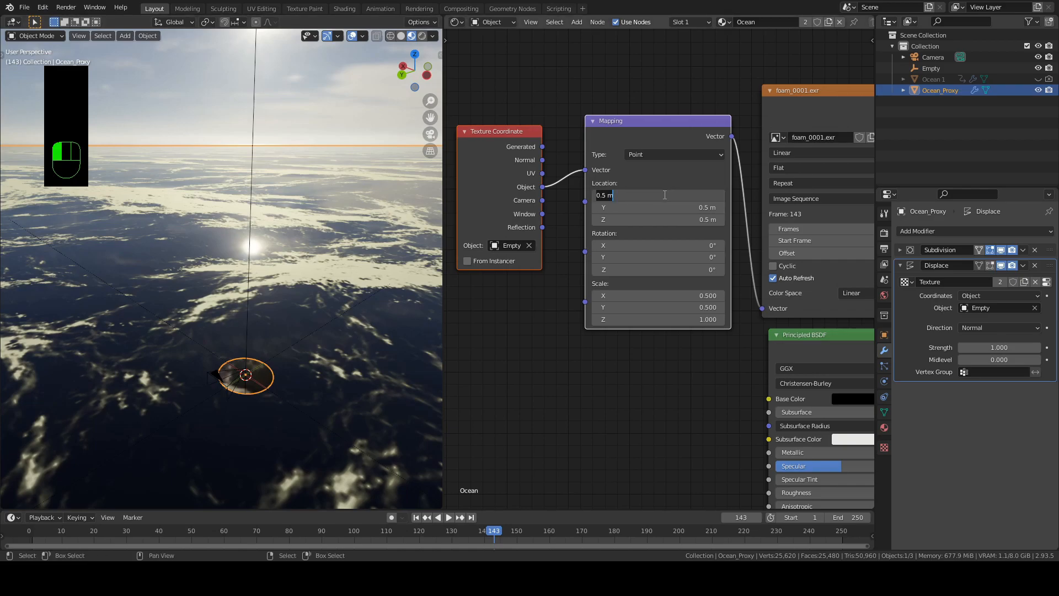
{"action": "type", "text": ".5"}
{"action": "key", "text": "Tab"}
{"action": "key", "text": "BackSpace"}
{"action": "key", "text": "Tab"}
{"action": "type", "text": ".5"}
{"action": "key", "text": "Return"}
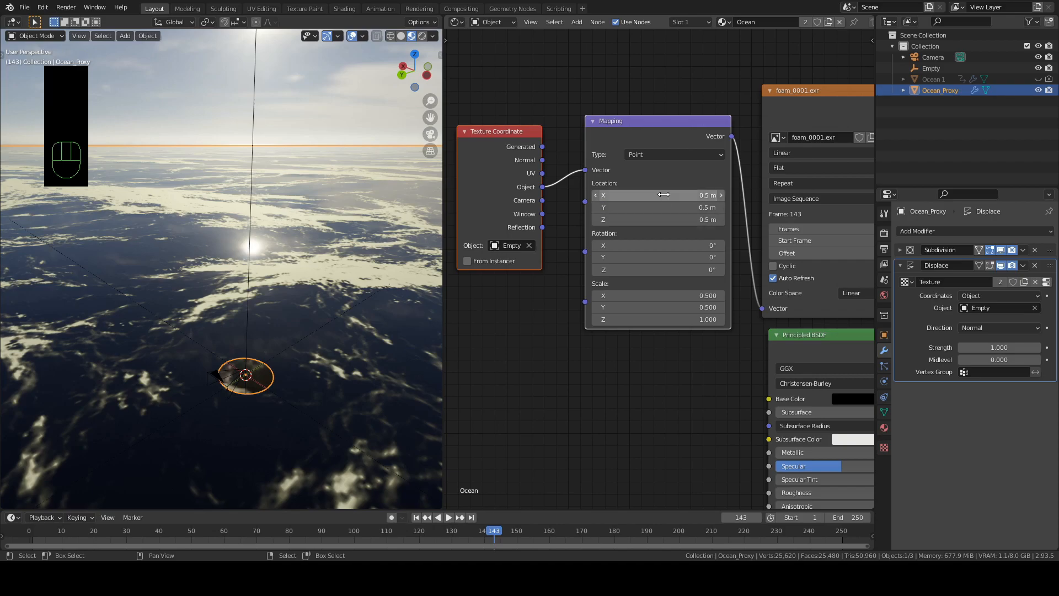
- Set the foam Mapping node's X location to 0.5 m
{"action": "left_click", "coordinate": [657, 194]}
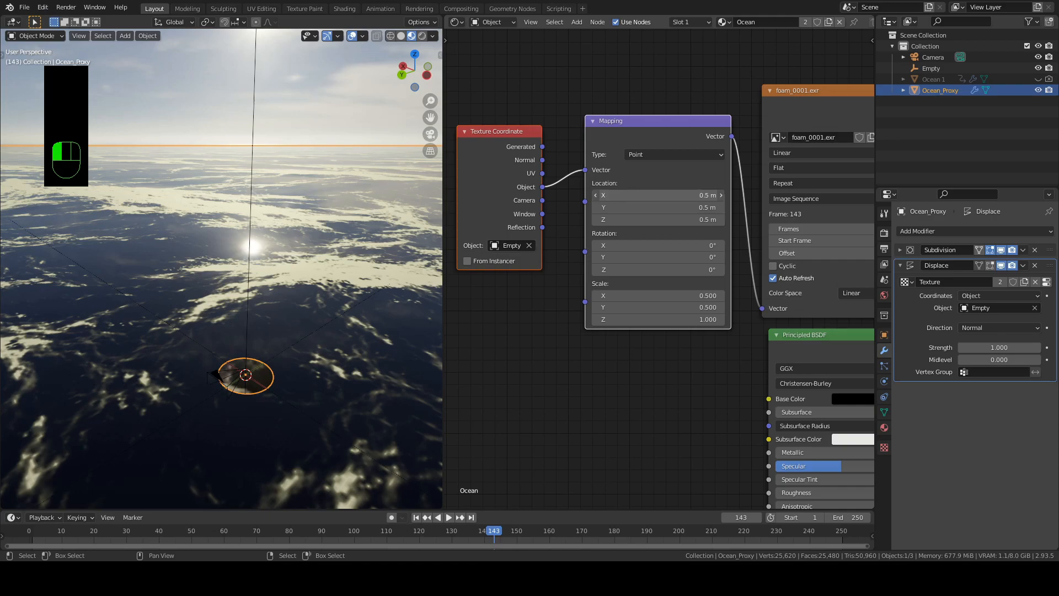
{"action": "left_click_drag", "start_coordinate": [657, 195], "coordinate": [662, 194]}
{"action": "type", "text": ".5"}
{"action": "key", "text": "Return"}
- Try moving the Empty along the global X axis to test the foam and displacement together
{"action": "left_click", "coordinate": [247, 325]}
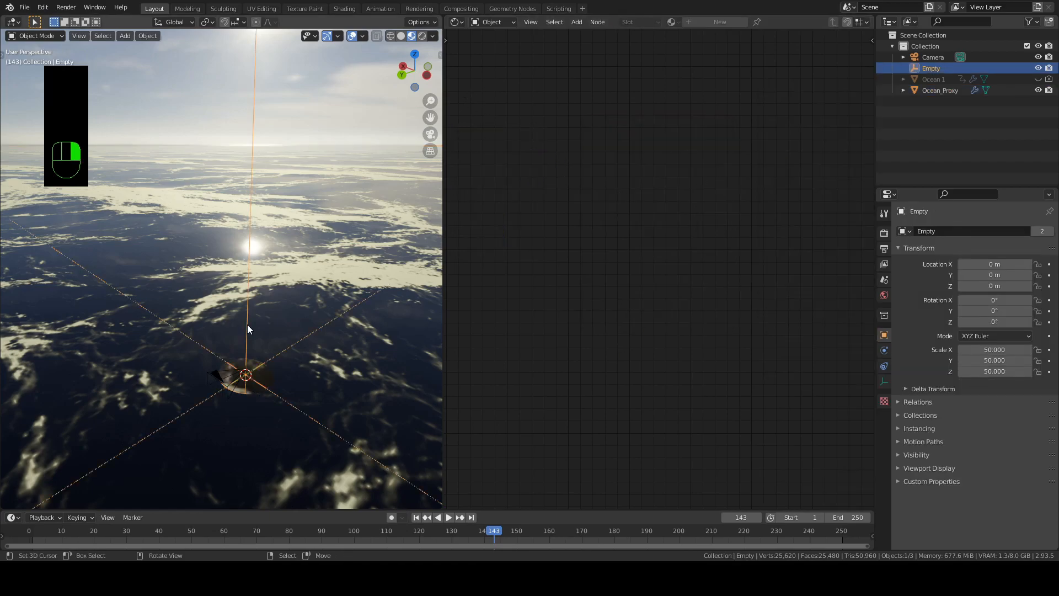
{"action": "scroll", "coordinate": [247, 324], "scroll_direction": "down", "scroll_amount": 1}
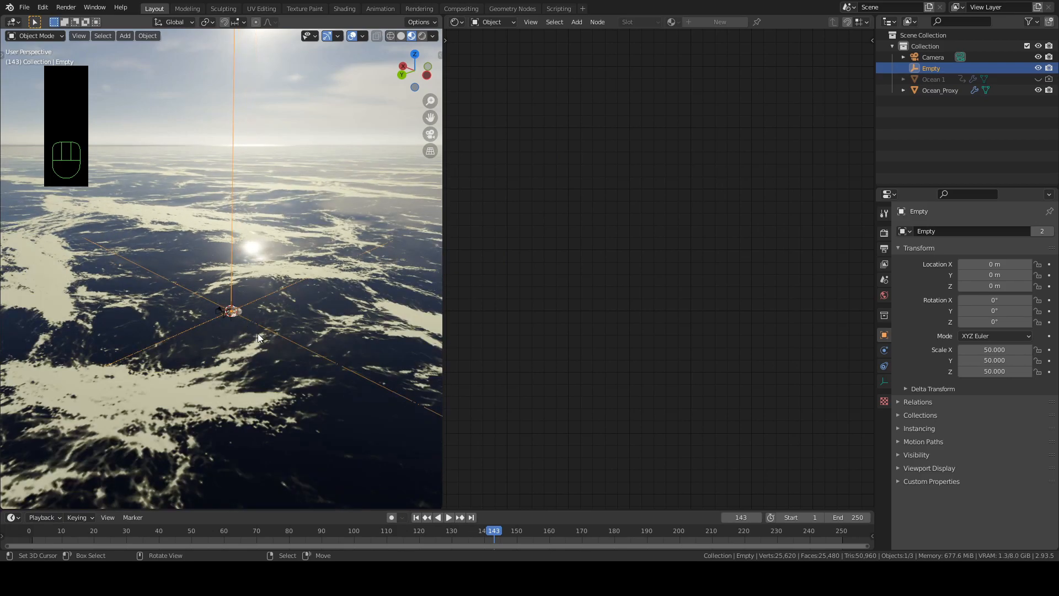
{"action": "key", "text": "g"}
{"action": "key", "text": "x"}
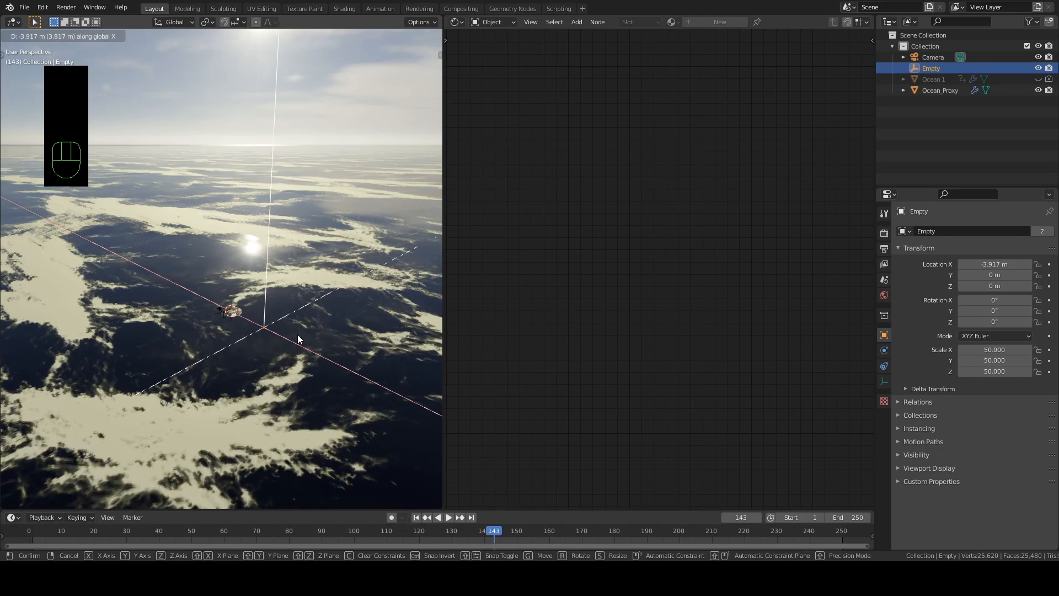
{"action": "right_click", "coordinate": [297, 334]}
- Try moving the Empty while viewing the whole ocean surface from above
{"action": "key", "text": "KP_7"}
{"action": "scroll", "coordinate": [333, 302], "scroll_direction": "down", "scroll_amount": 6}
{"action": "scroll", "coordinate": [333, 302], "scroll_direction": "down", "scroll_amount": 10}
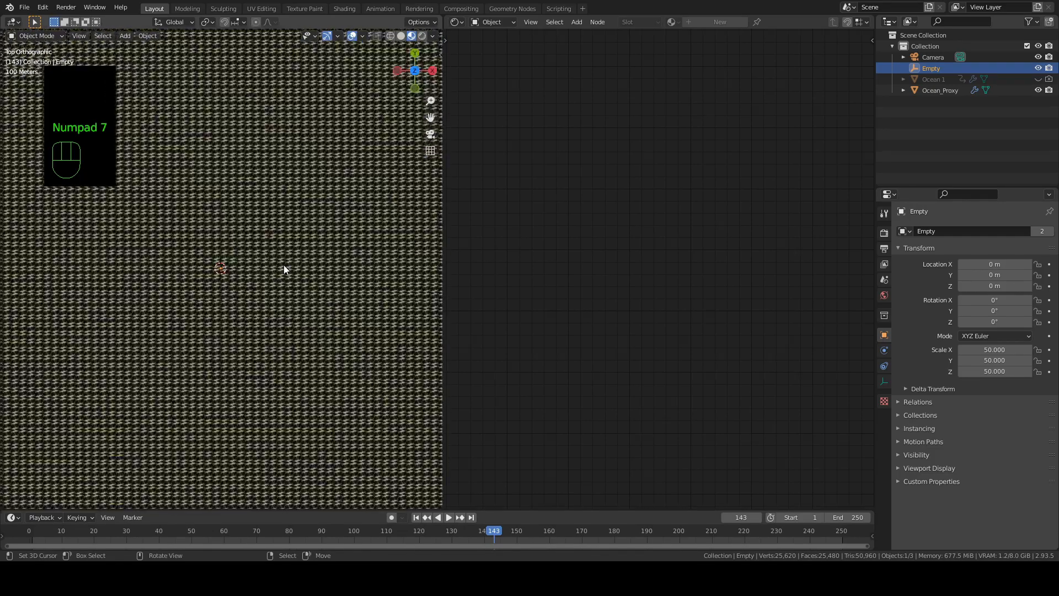
{"action": "scroll", "coordinate": [265, 206], "scroll_direction": "down", "scroll_amount": 5}
{"action": "scroll", "coordinate": [267, 270], "scroll_direction": "up", "scroll_amount": 2}
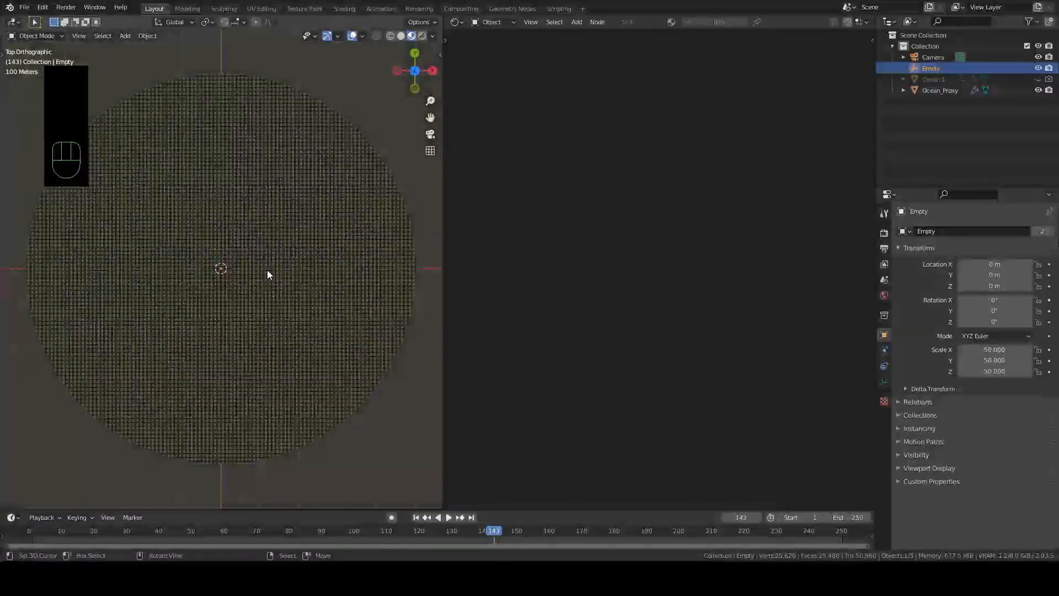
{"action": "scroll", "coordinate": [267, 270], "scroll_direction": "down", "scroll_amount": 3}
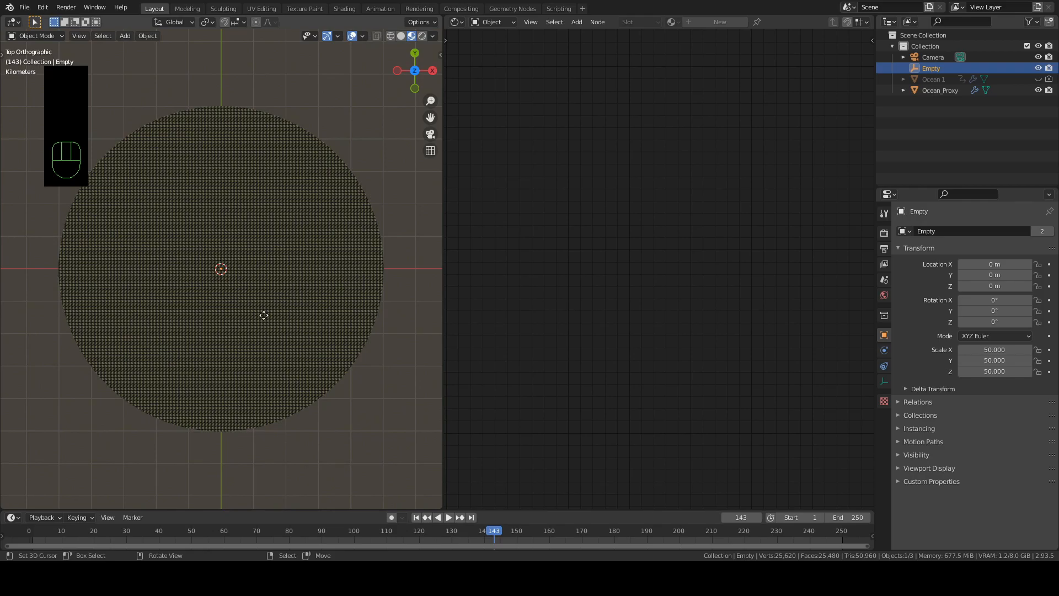
{"action": "key", "text": "g"}
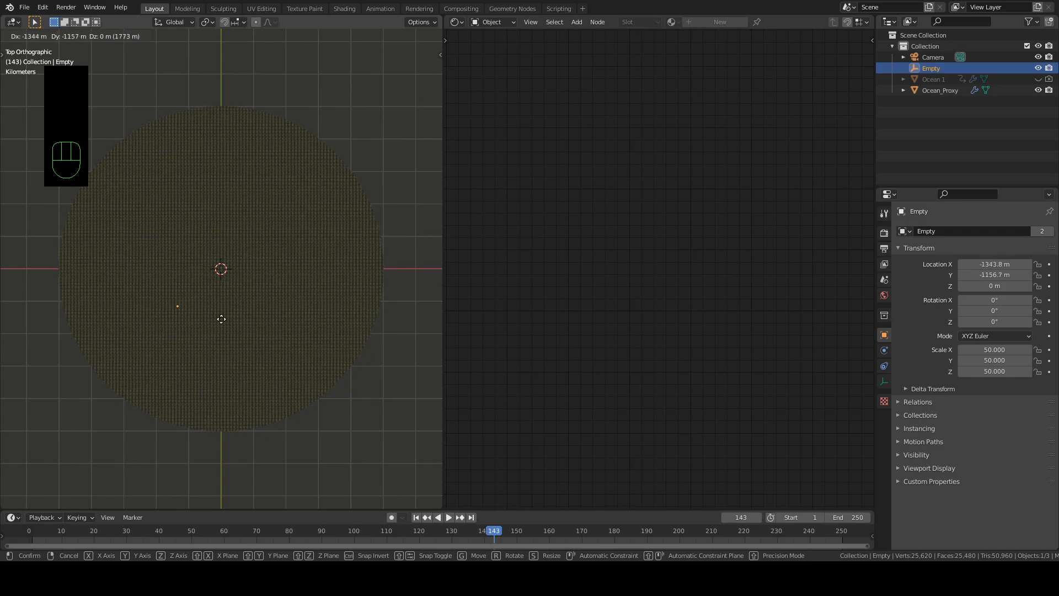
{"action": "right_click", "coordinate": [306, 218]}
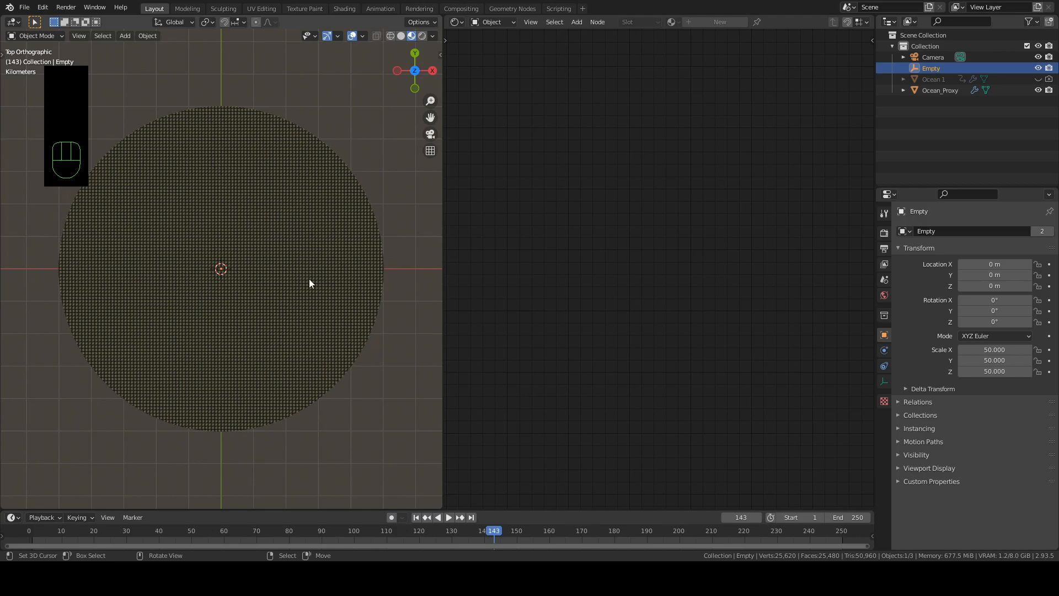
- Try moving the Empty near the origin, close up from above and in perspective, to inspect the repeating foam pattern
{"action": "scroll", "coordinate": [248, 312], "scroll_direction": "up", "scroll_amount": 20}
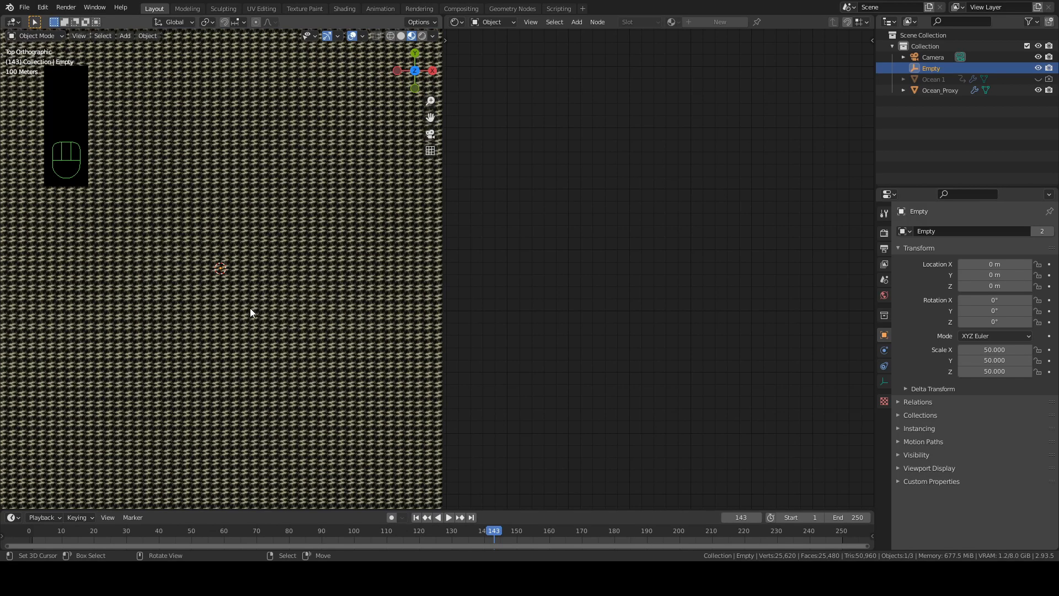
{"action": "key", "text": "g"}
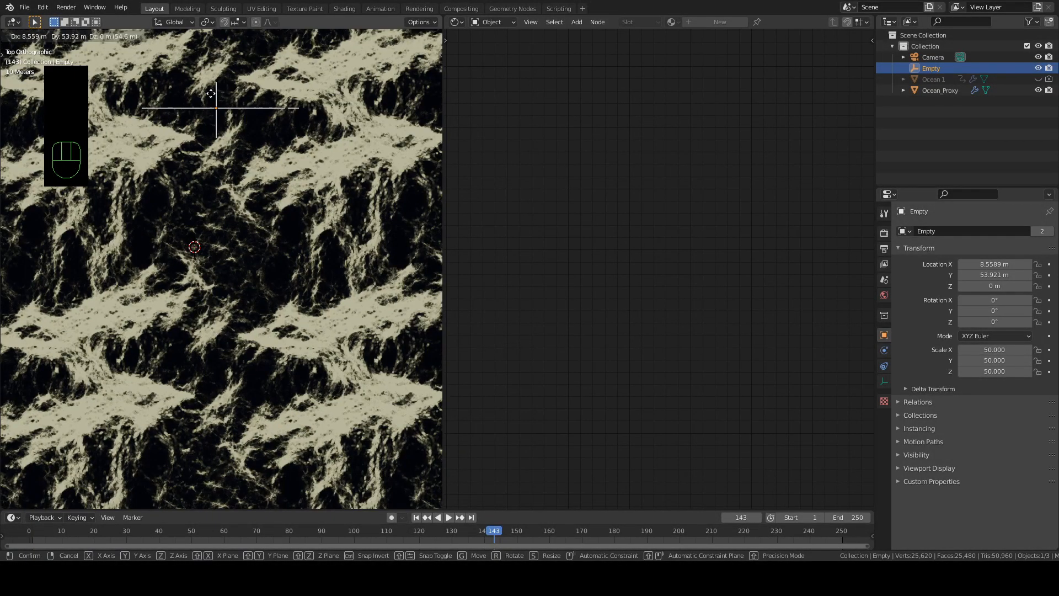
{"action": "right_click", "coordinate": [187, 104]}
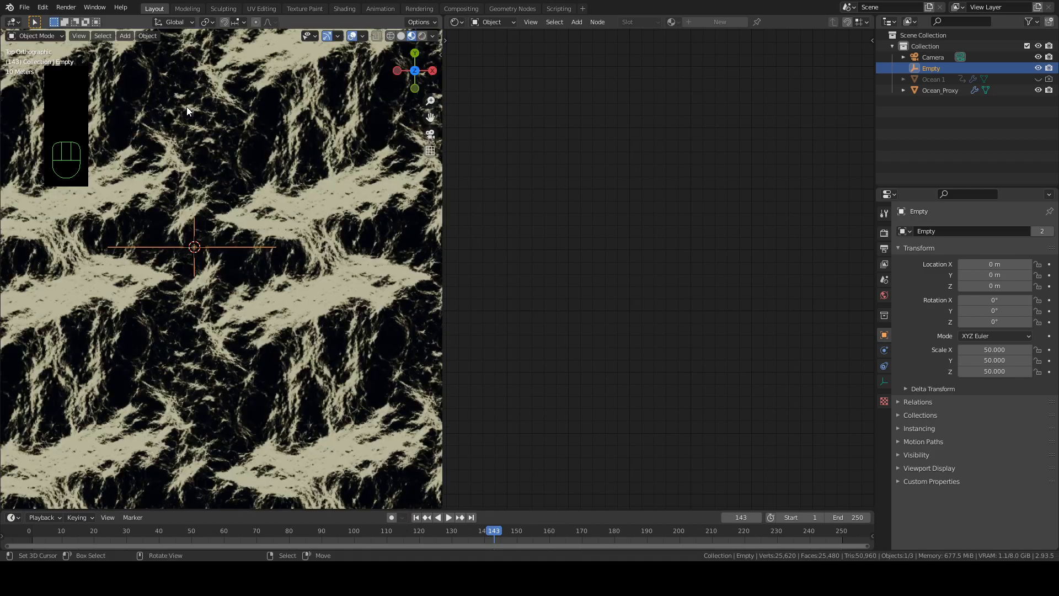
{"action": "middle_click_drag", "start_coordinate": [201, 265], "coordinate": [309, 190]}
{"action": "middle_click_drag", "start_coordinate": [329, 168], "coordinate": [353, 182]}
{"action": "key", "text": "g"}
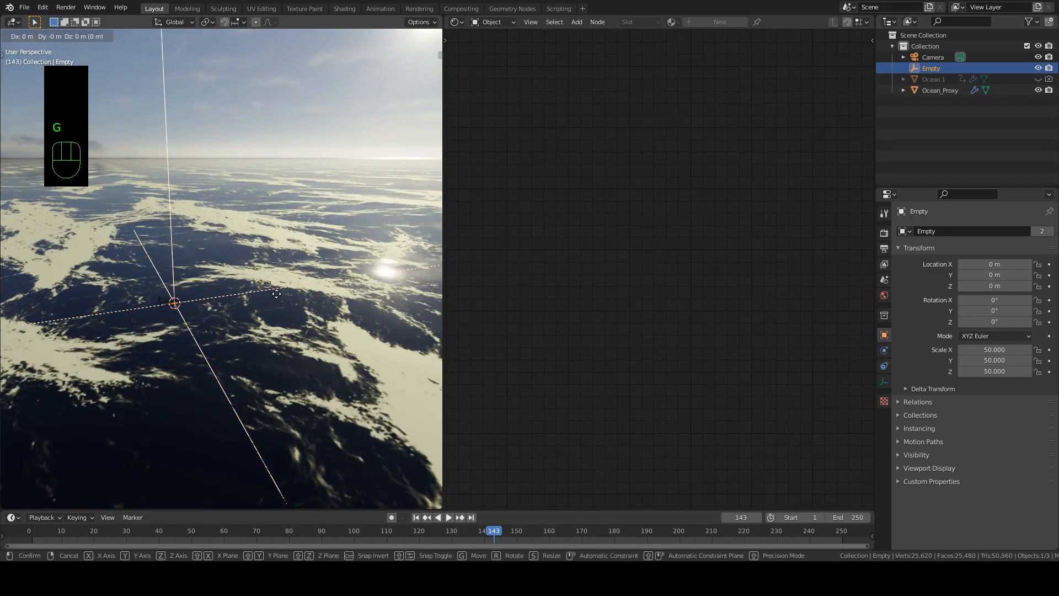
{"action": "right_click", "coordinate": [174, 305]}
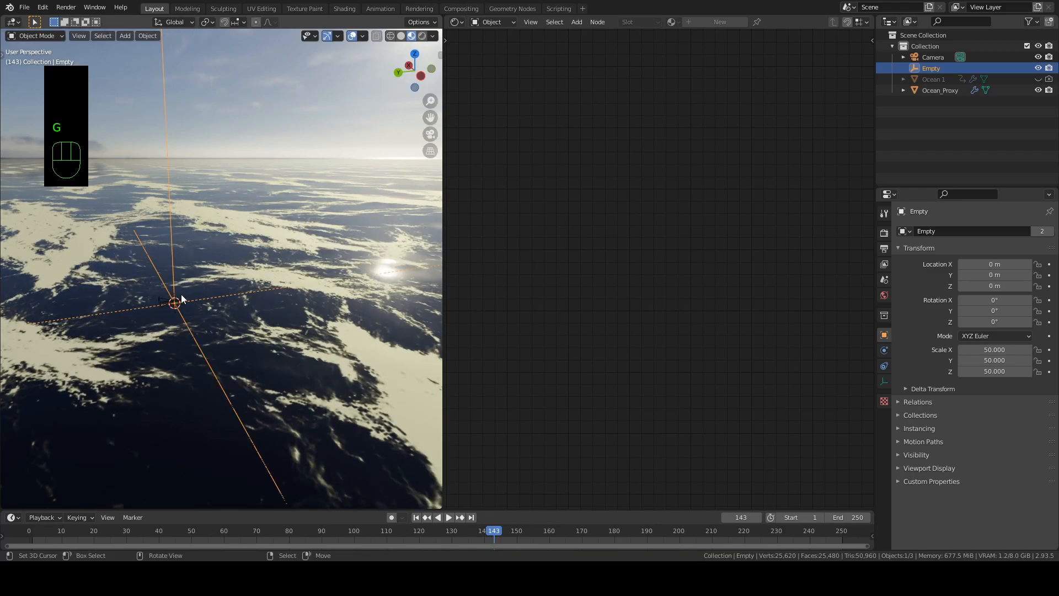
{"action": "middle_click_drag", "start_coordinate": [233, 293], "coordinate": [269, 303]}
{"action": "scroll", "coordinate": [270, 309], "scroll_direction": "up", "scroll_amount": 2}
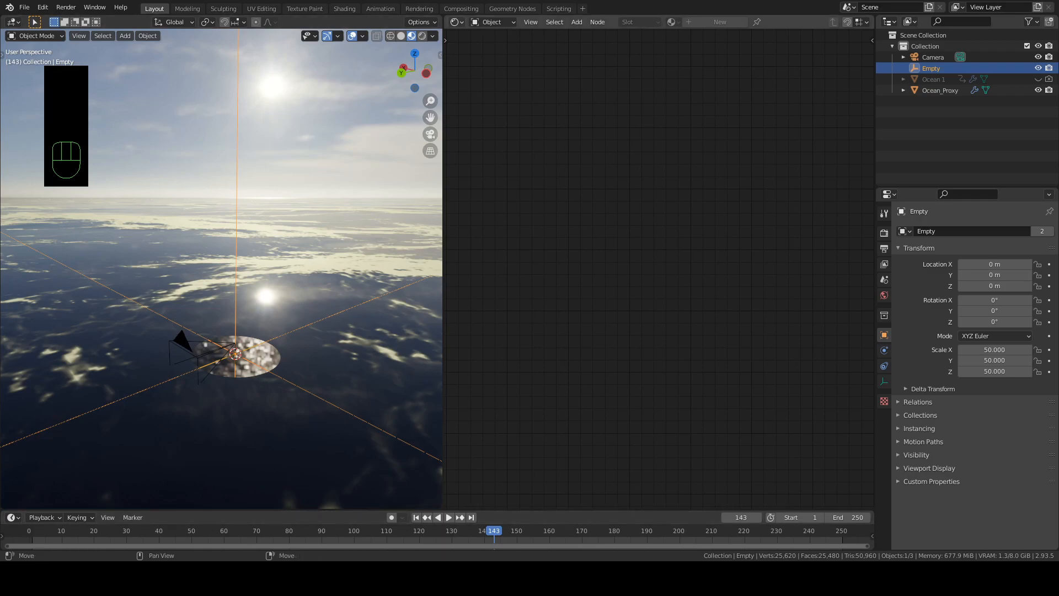
- View the noise maps ocean_noise.png and ocean_noise_invert.png in the Image Editor
{"action": "left_click", "coordinate": [456, 22]}
{"action": "left_click", "coordinate": [483, 65]}
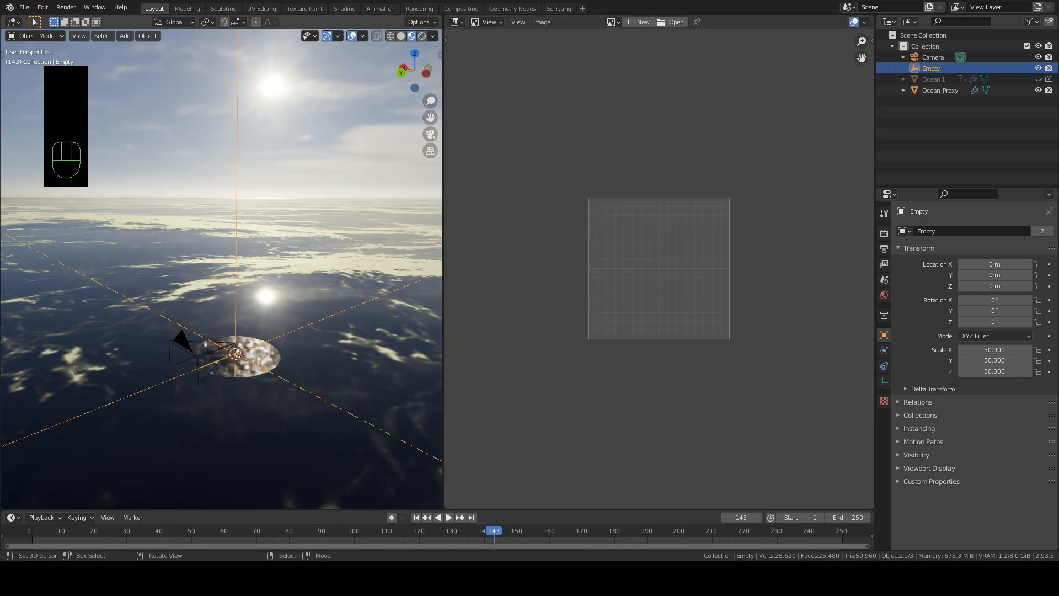
{"action": "left_click_drag", "start_coordinate": [589, 250], "coordinate": [611, 251]}
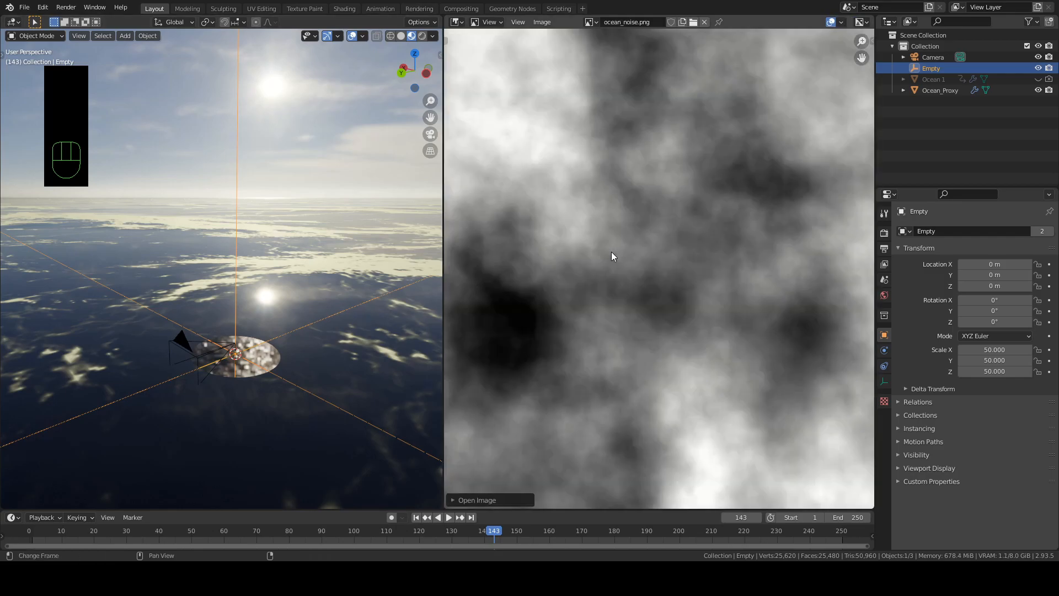
{"action": "scroll", "coordinate": [610, 253], "scroll_direction": "down", "scroll_amount": 4}
{"action": "scroll", "coordinate": [609, 251], "scroll_direction": "up", "scroll_amount": 1}
{"action": "scroll", "coordinate": [609, 253], "scroll_direction": "up", "scroll_amount": 1}
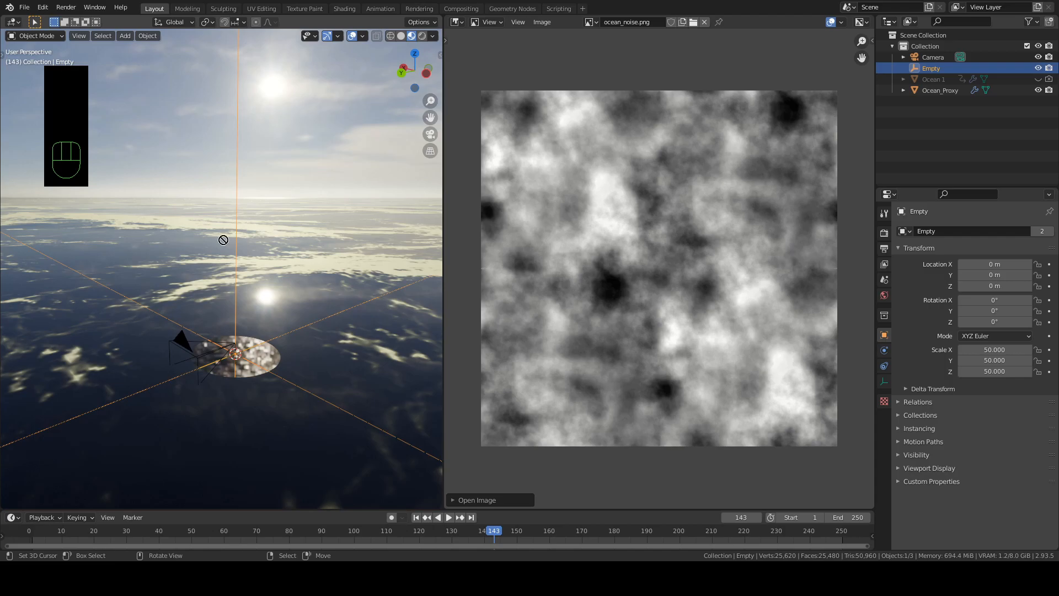
{"action": "left_click_drag", "start_coordinate": [564, 266], "coordinate": [566, 273]}
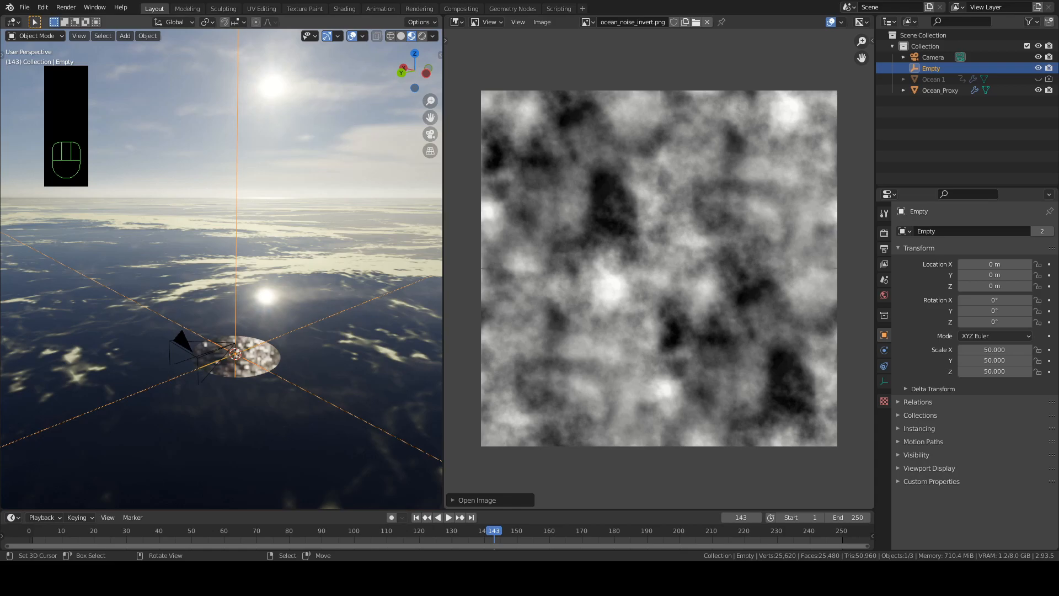
- Switch the Image Editor area back to the Shader Editor
{"action": "middle_click_drag", "start_coordinate": [234, 236], "coordinate": [234, 252]}
{"action": "left_click", "coordinate": [455, 22]}
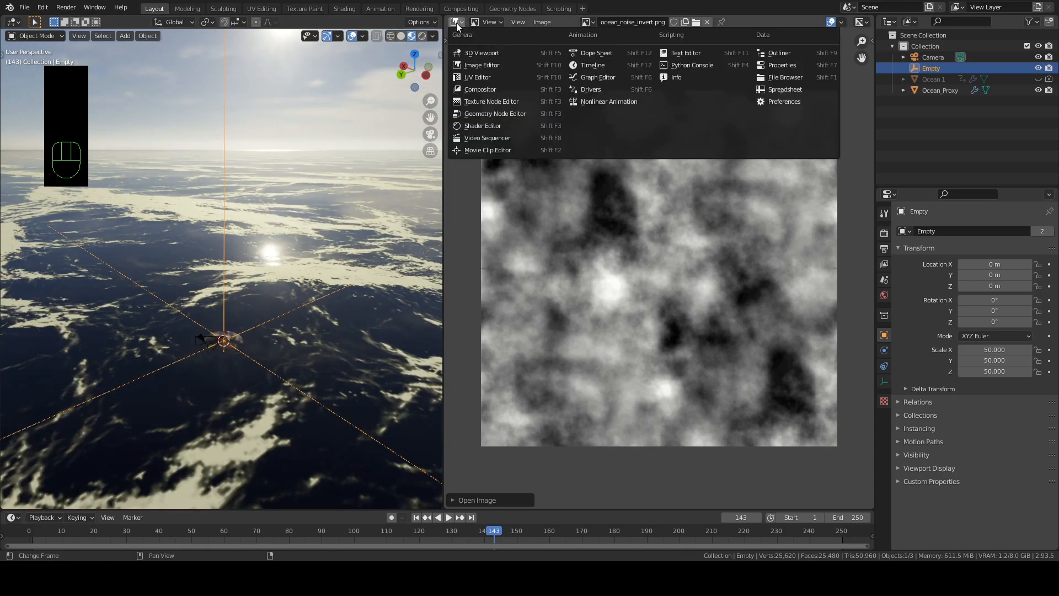
{"action": "left_click", "coordinate": [467, 121]}
{"action": "middle_click_drag", "start_coordinate": [389, 200], "coordinate": [336, 241]}
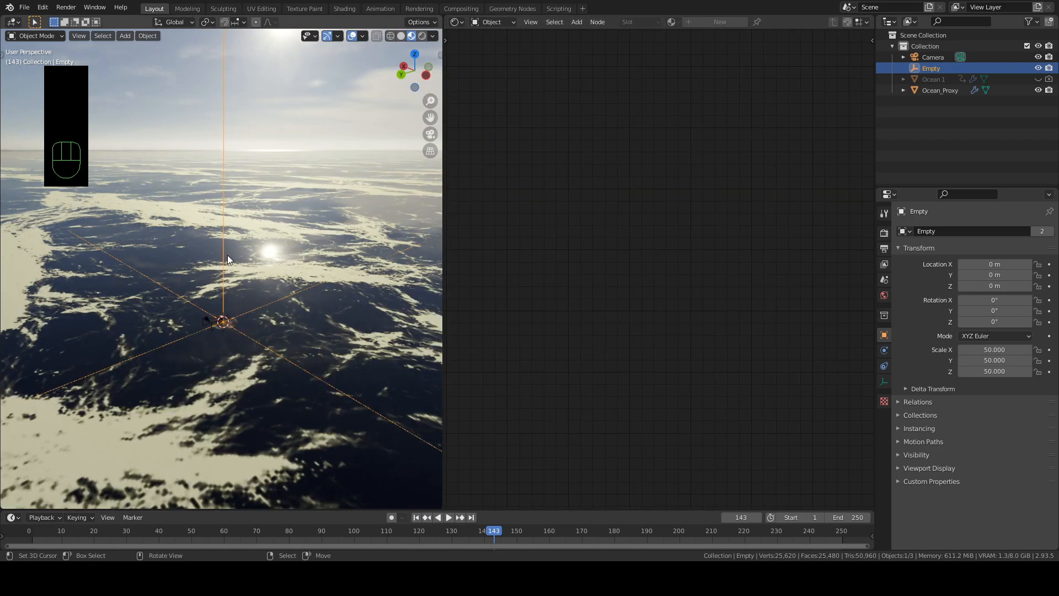
- Duplicate the Empty in place and rename the copy Ocean_deform_empty
{"action": "key", "text": "shift+d"}
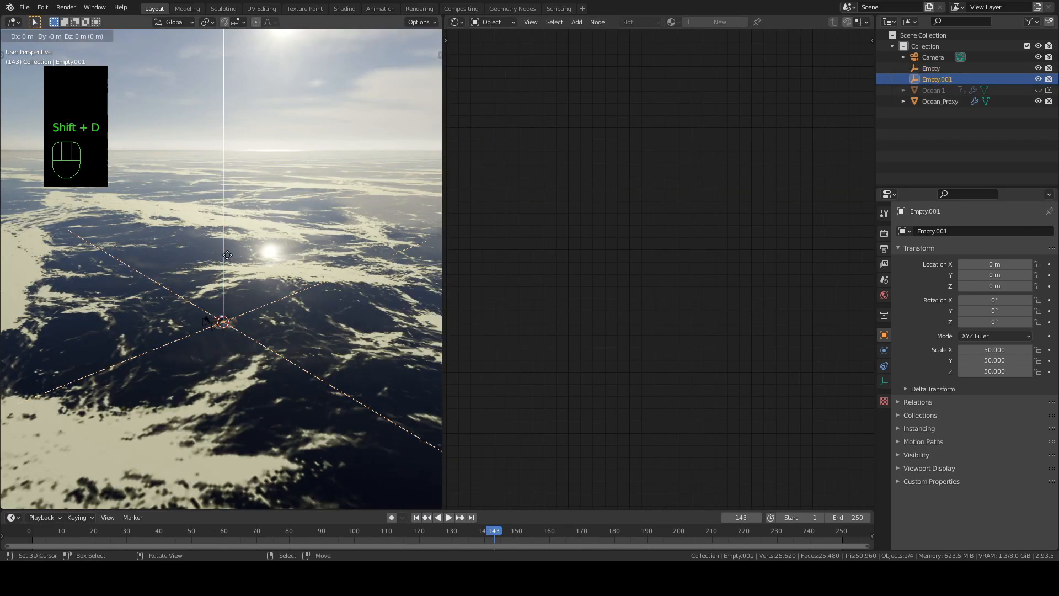
{"action": "right_click", "coordinate": [228, 254]}
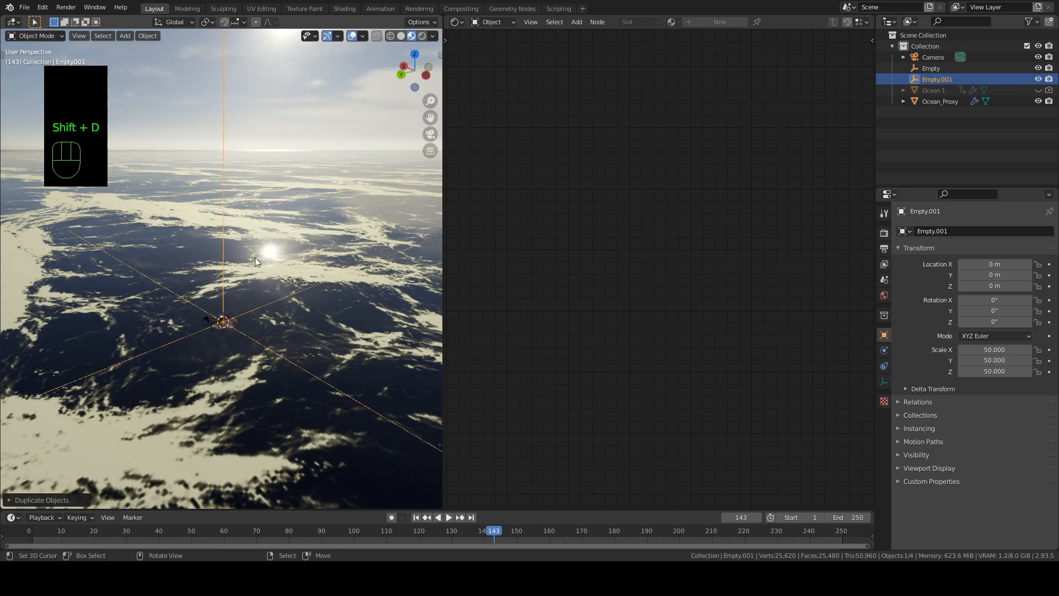
{"action": "left_click", "coordinate": [935, 231]}
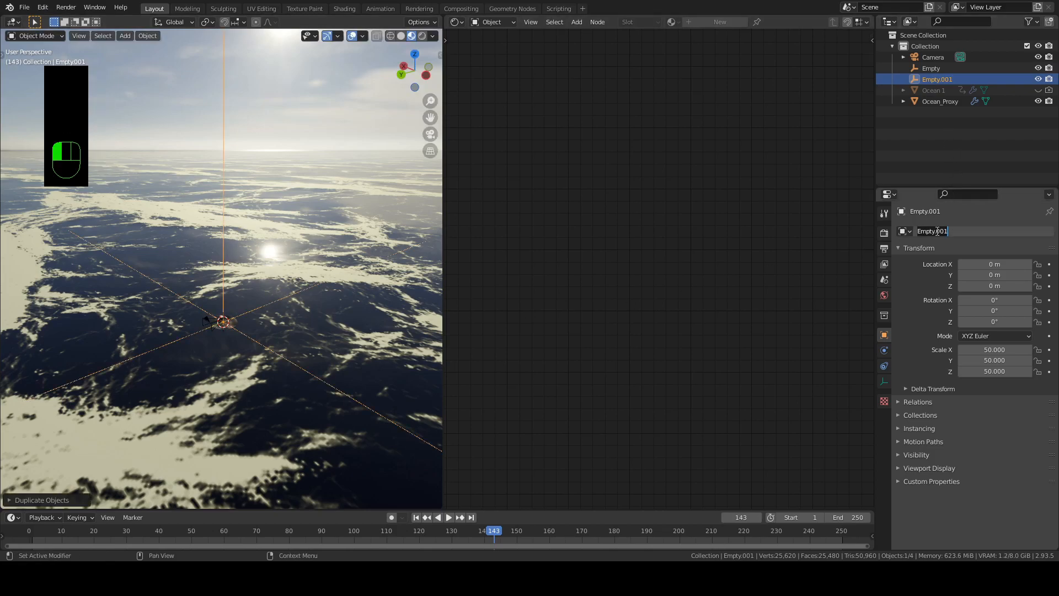
{"action": "type", "text": "ocean_deform_empty"}
{"action": "key", "text": "Return"}
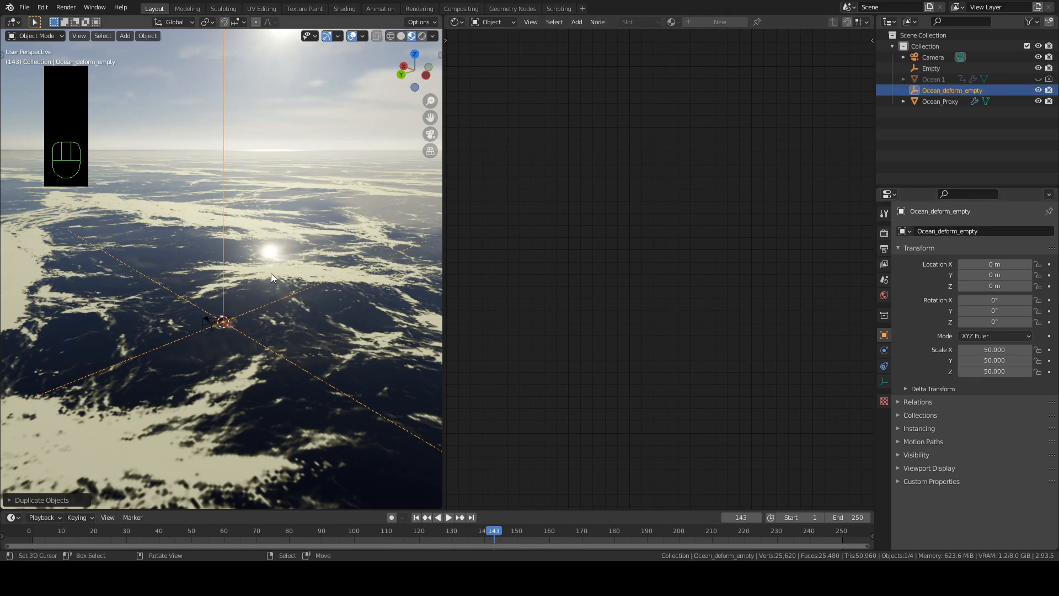
- Move Ocean_deform_empty away from the origin in the horizontal plane, to about X 4.5 m and Y 3.3 m
{"action": "key", "text": "KP_7"}
{"action": "key", "text": "g"}
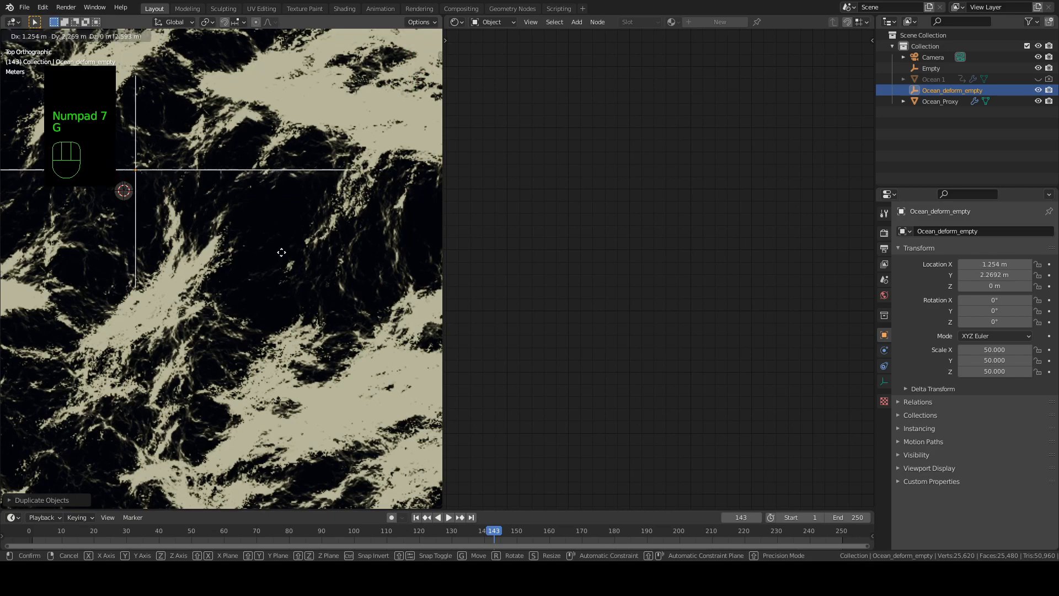
{"action": "left_click", "coordinate": [308, 243]}
{"action": "middle_click_drag", "start_coordinate": [273, 237], "coordinate": [235, 197]}
{"action": "middle_click_drag", "start_coordinate": [234, 246], "coordinate": [237, 230]}
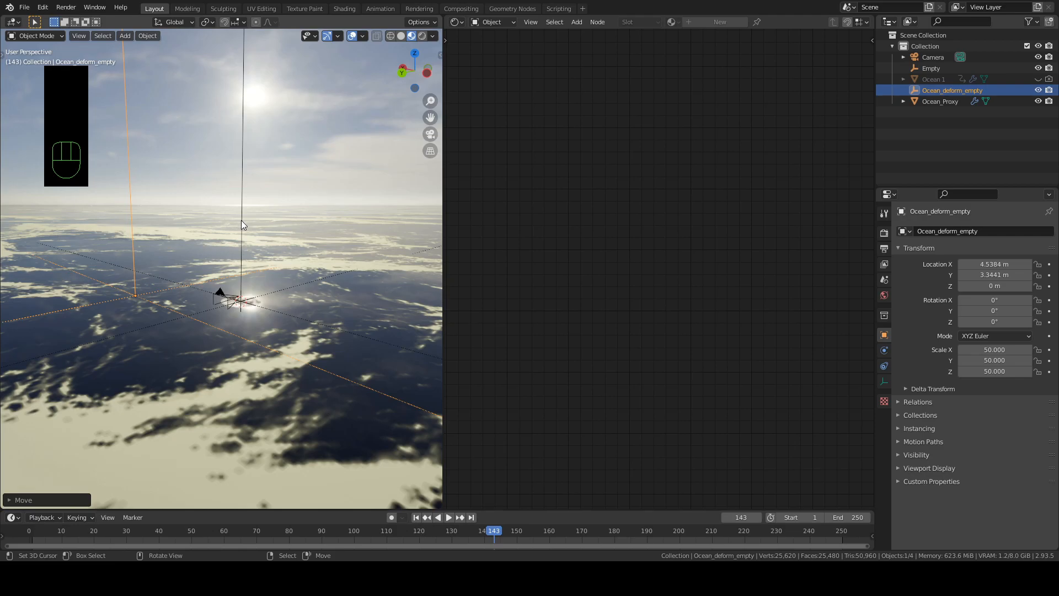
- Duplicate Ocean_deform_empty along the global Y axis, placing the copy at about Y -6.7 m
{"action": "middle_click_drag", "start_coordinate": [242, 224], "coordinate": [197, 251]}
{"action": "key", "text": "shift+d"}
{"action": "key", "text": "x"}
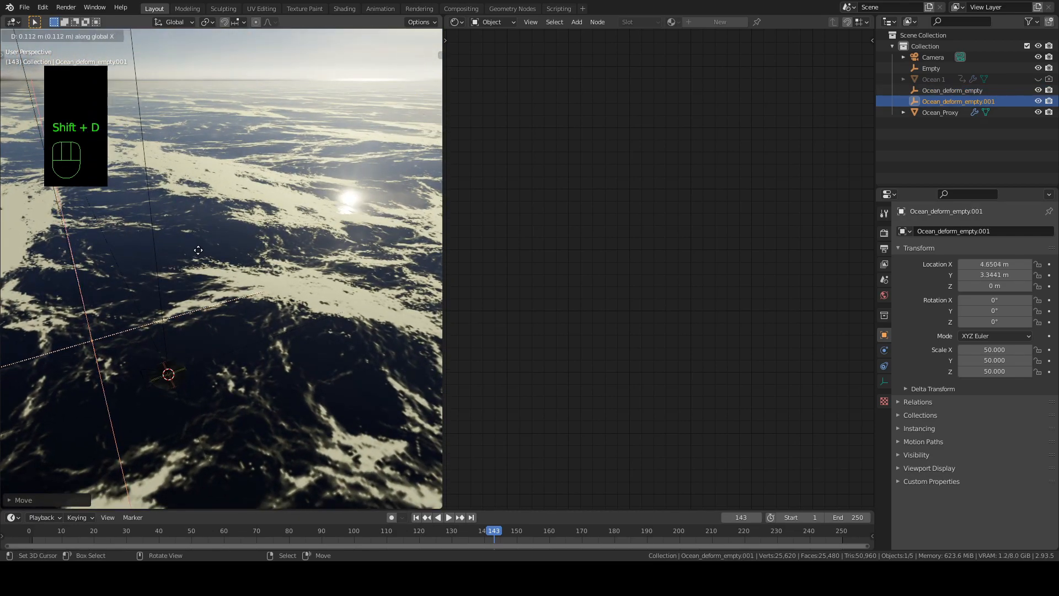
{"action": "key", "text": "y"}
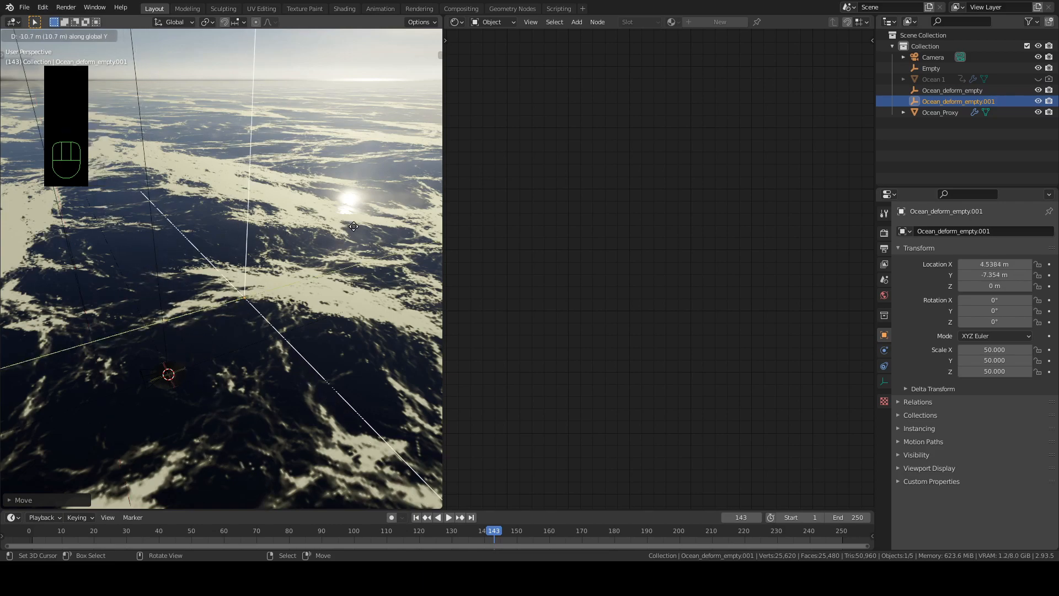
{"action": "left_click", "coordinate": [345, 230]}
{"action": "middle_click_drag", "start_coordinate": [296, 265], "coordinate": [310, 250]}
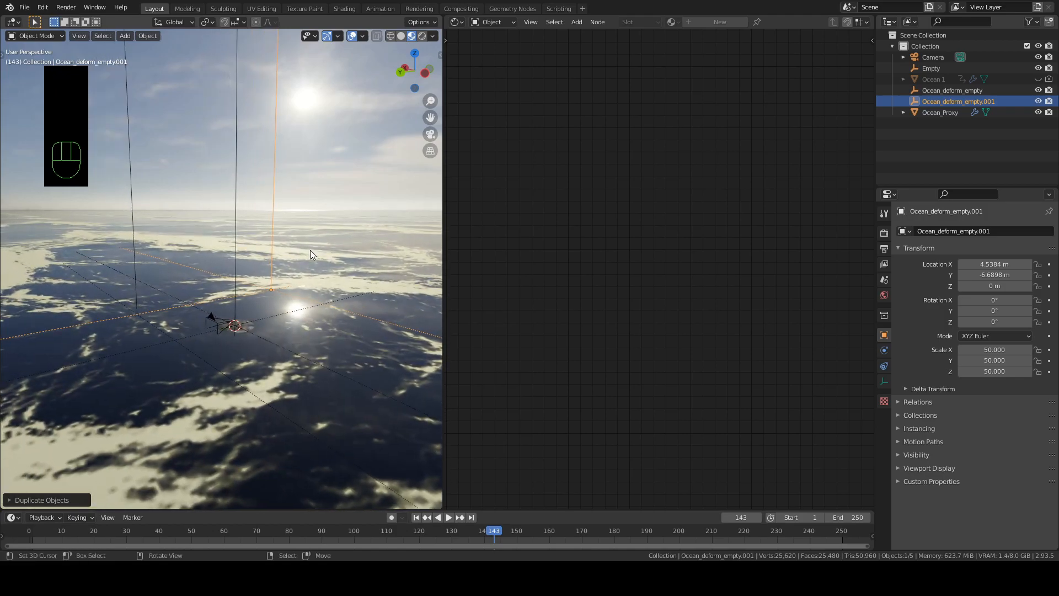
- Rename the duplicated empty as Ocean_mix_empty
{"action": "left_click", "coordinate": [953, 234]}
{"action": "type", "text": "Ocean_"}
{"action": "type", "text": "mix_e"}
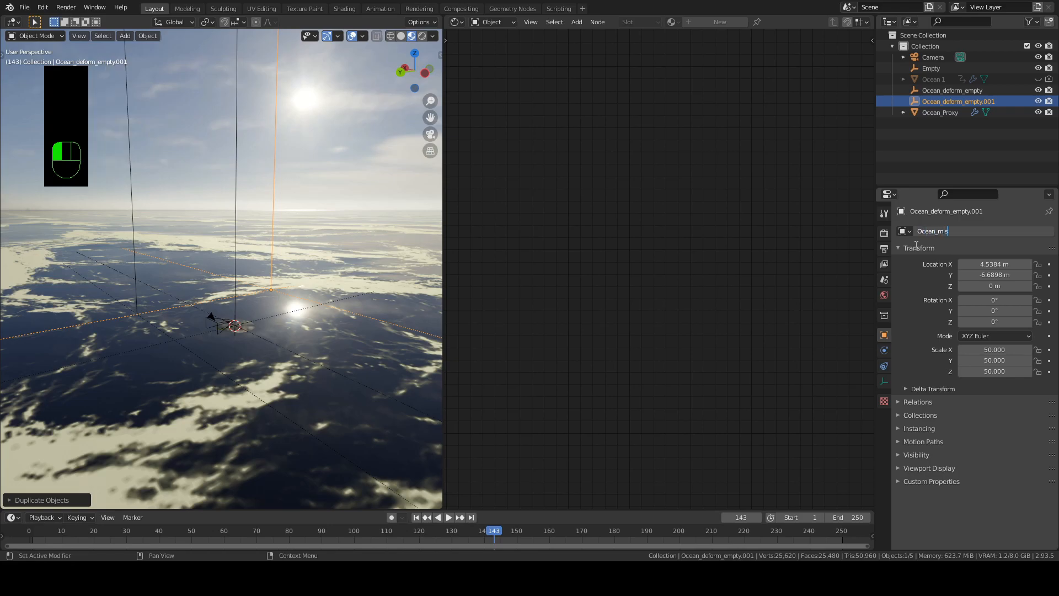
{"action": "type", "text": "mpty"}
{"action": "key", "text": "Return"}
{"action": "middle_click_drag", "start_coordinate": [353, 241], "coordinate": [318, 221]}
- Check the three empties by selecting the original Empty, Ocean_deform_empty and Ocean_mix_empty in turn
{"action": "left_click", "coordinate": [223, 166]}
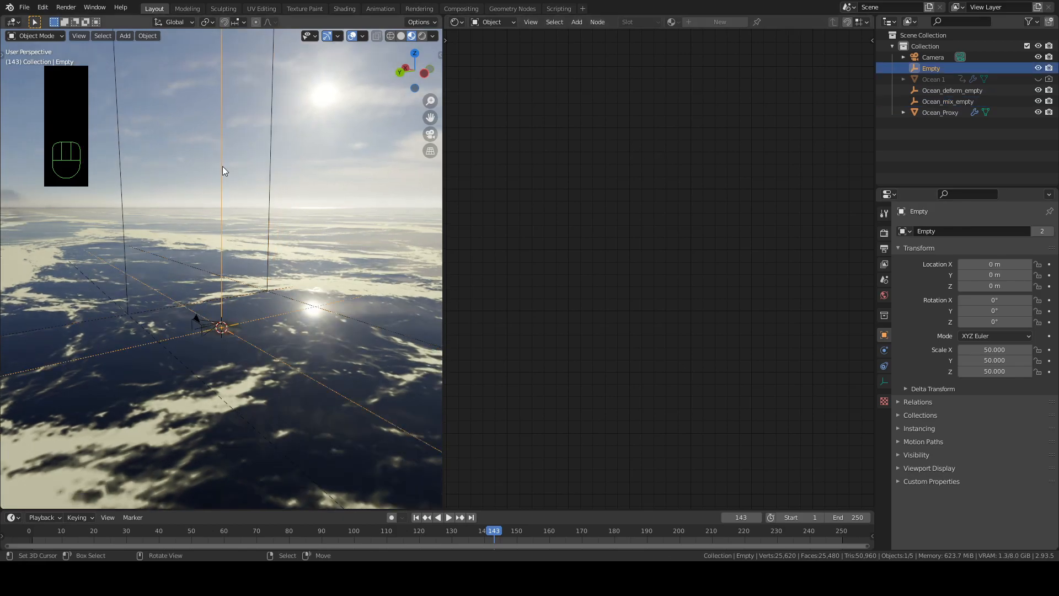
{"action": "key", "text": "g"}
{"action": "key", "text": "Escape"}
{"action": "left_click", "coordinate": [123, 173]}
{"action": "left_click", "coordinate": [267, 159]}
{"action": "middle_click_drag", "start_coordinate": [267, 157], "coordinate": [246, 228]}
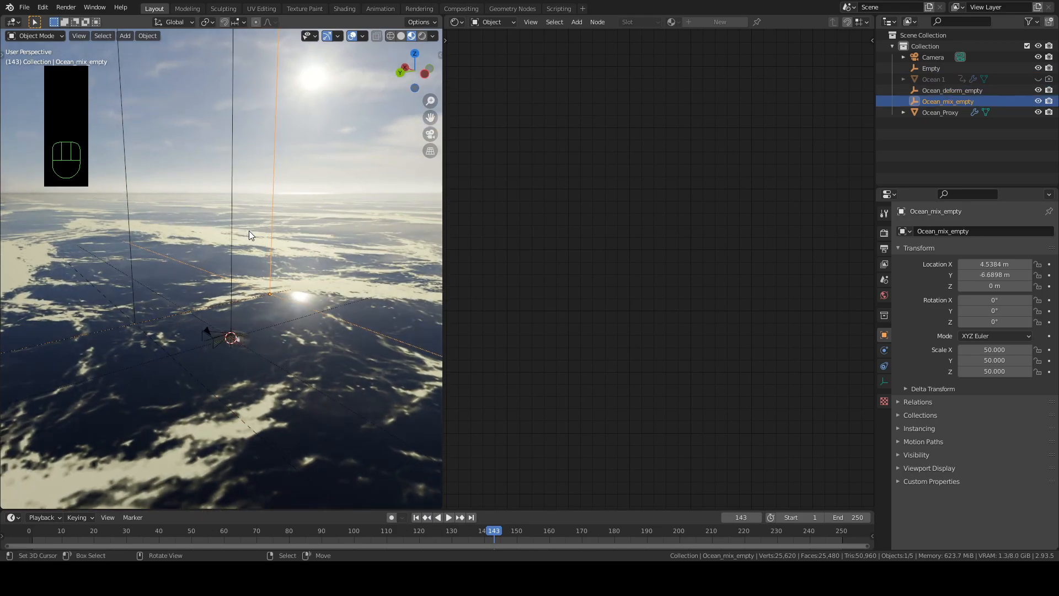
- Select Ocean_Proxy to show the complete node tree of its Ocean material
{"action": "left_click", "coordinate": [356, 273]}
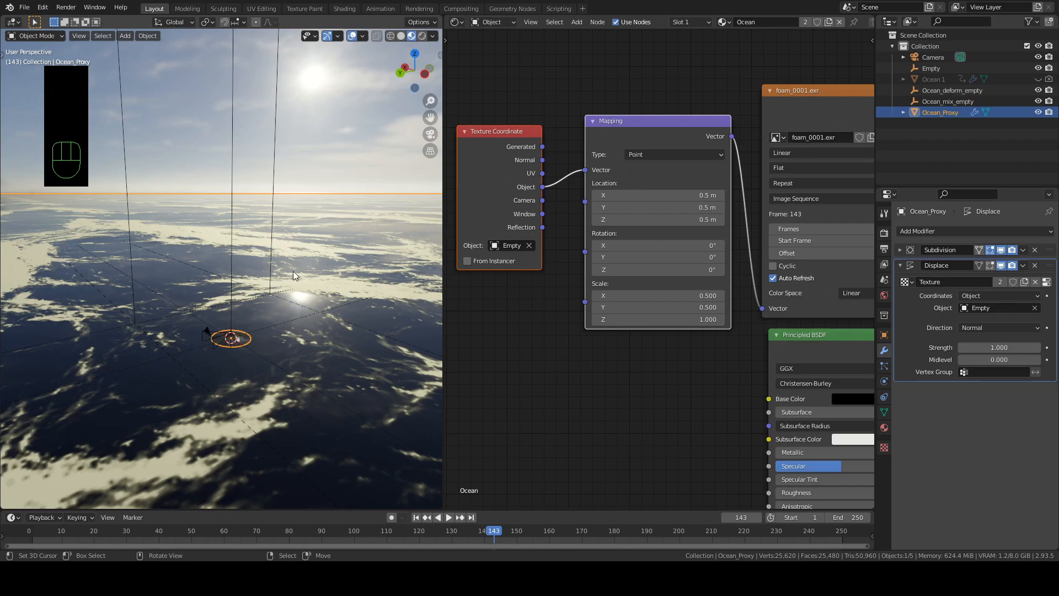
{"action": "scroll", "coordinate": [555, 330], "scroll_direction": "down", "scroll_amount": 5}
{"action": "middle_click_drag", "start_coordinate": [561, 335], "coordinate": [560, 209]}
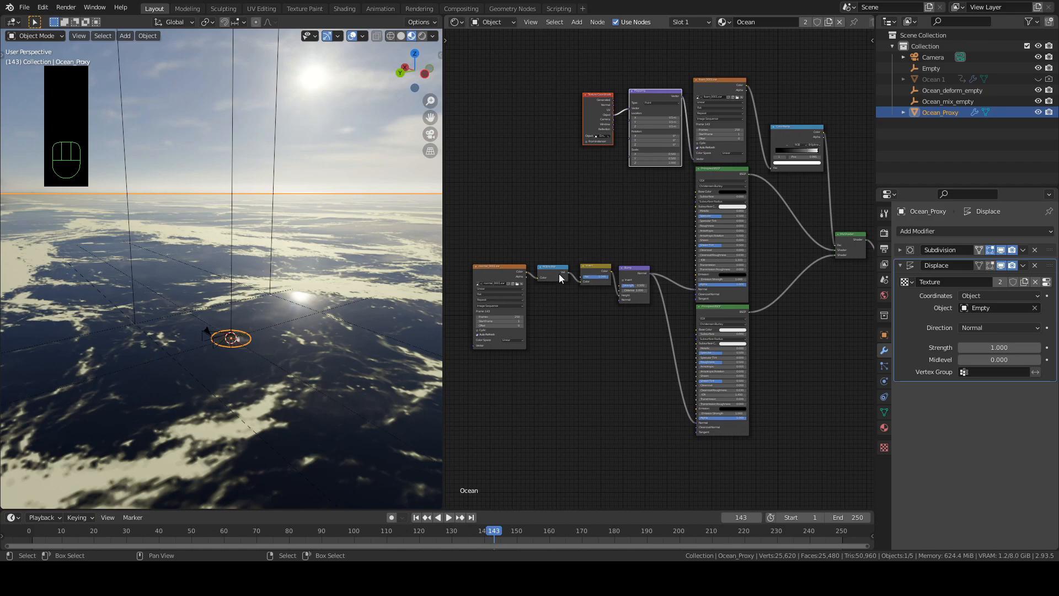
- Group all Ocean material nodes except the Material Output into one node group, and return to the main node tree
{"action": "scroll", "coordinate": [560, 203], "scroll_direction": "down", "scroll_amount": 2}
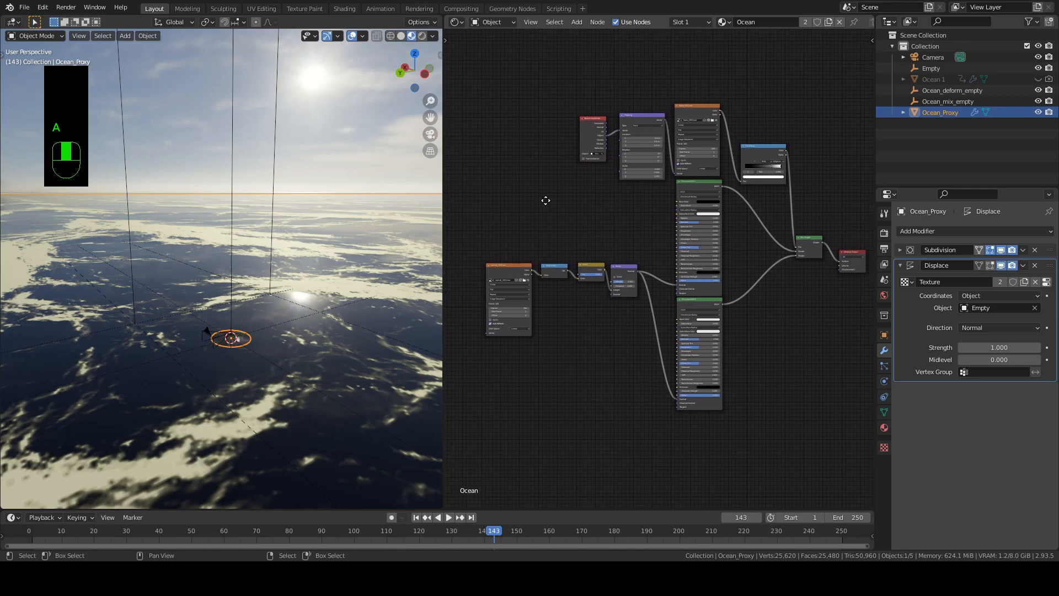
{"action": "key", "text": "a"}
{"action": "key", "text": "b"}
{"action": "left_click_drag", "start_coordinate": [474, 61], "coordinate": [805, 440]}
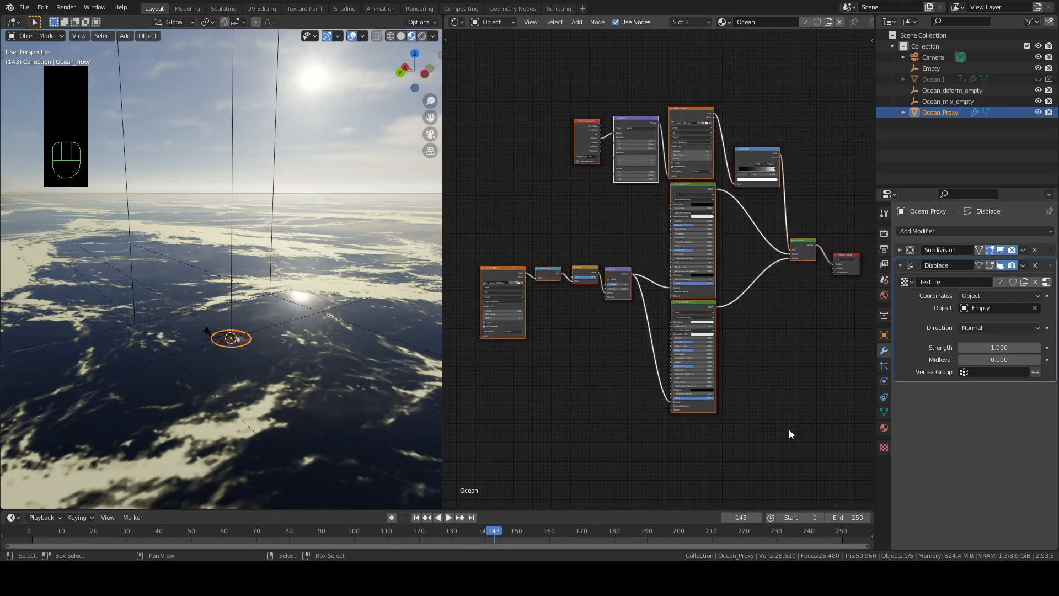
{"action": "key", "text": "ctrl"}
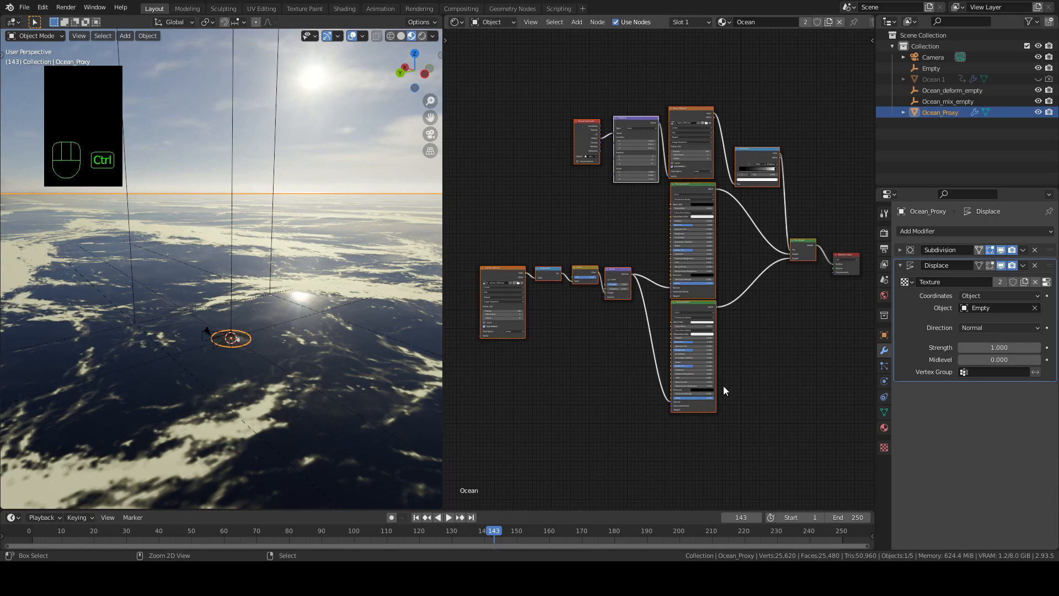
{"action": "key", "text": "ctrl+g"}
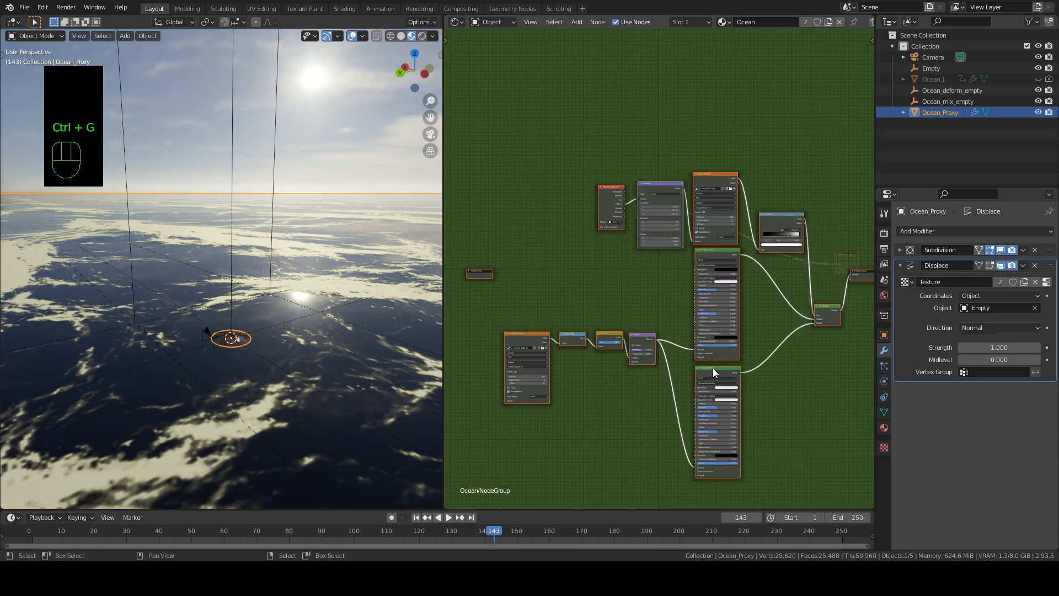
{"action": "key", "text": "Tab"}
- Label the node group Ocean Material
{"action": "key", "text": "n"}
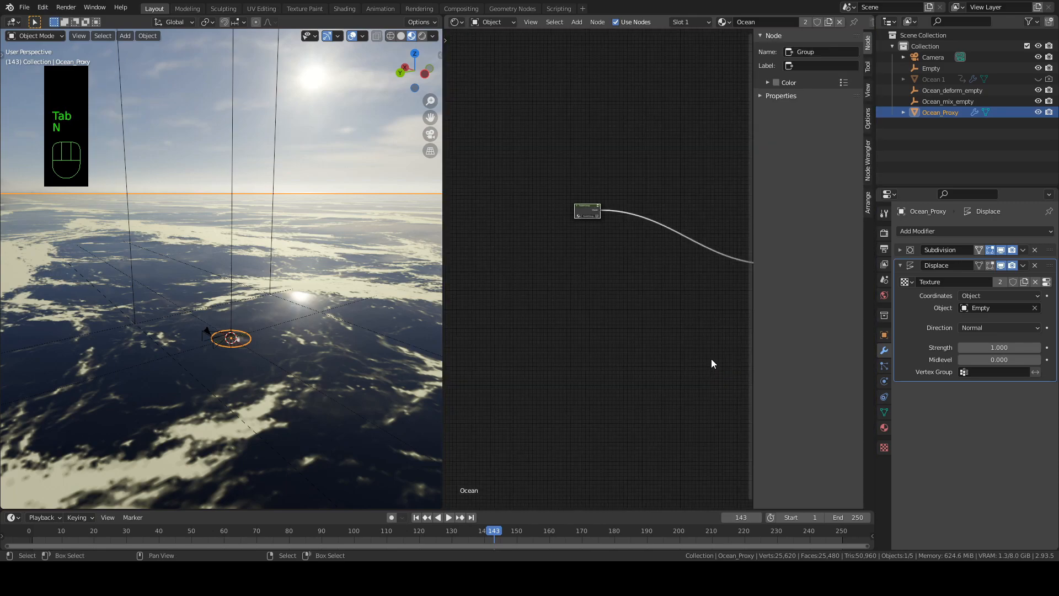
{"action": "scroll", "coordinate": [679, 260], "scroll_direction": "up", "scroll_amount": 10}
{"action": "middle_click_drag", "start_coordinate": [672, 229], "coordinate": [678, 271]}
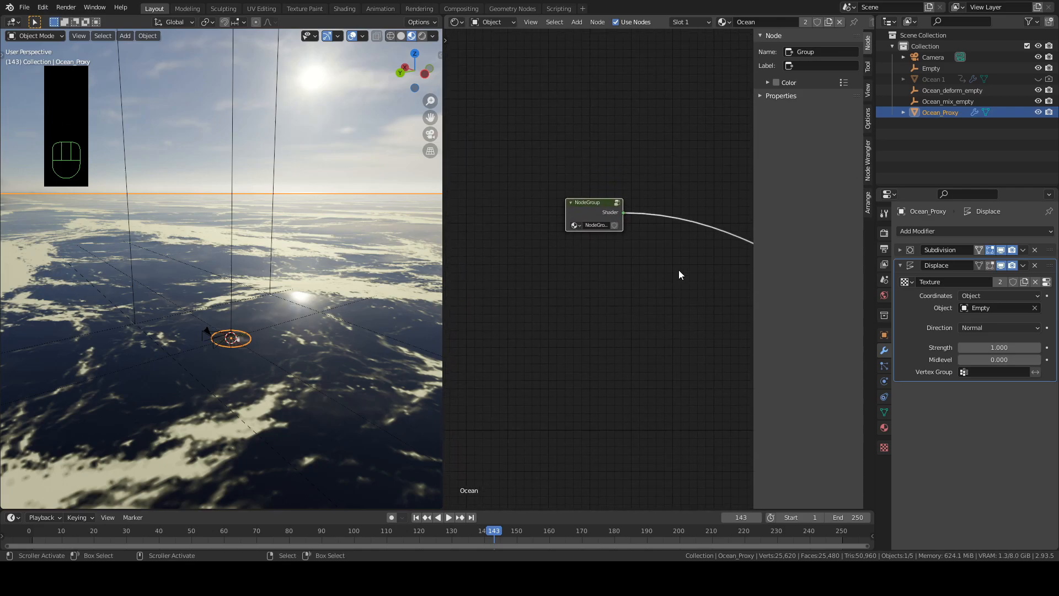
{"action": "left_click", "coordinate": [819, 65]}
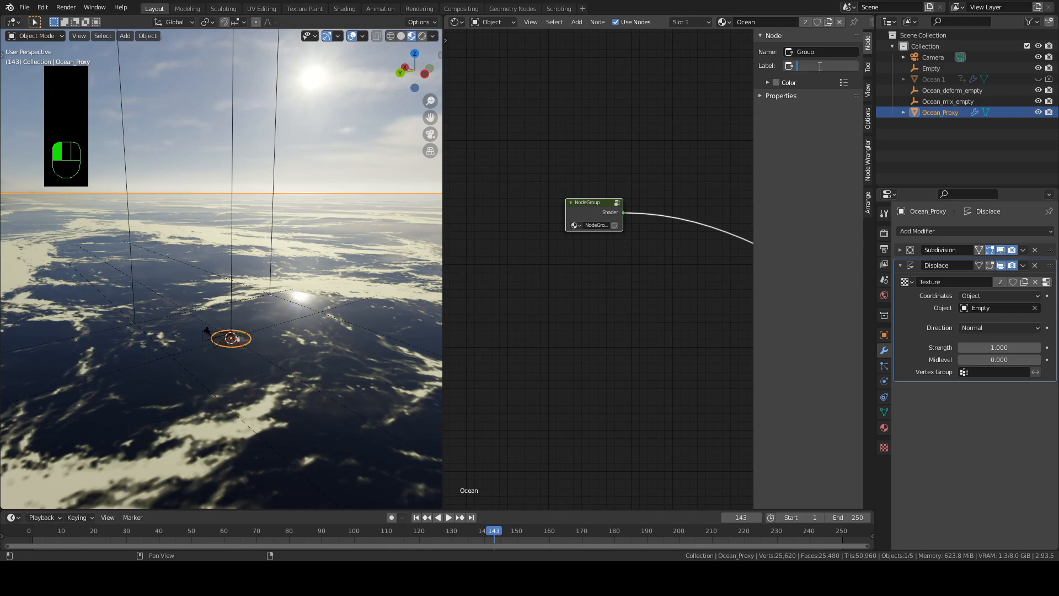
{"action": "type", "text": "Oc"}
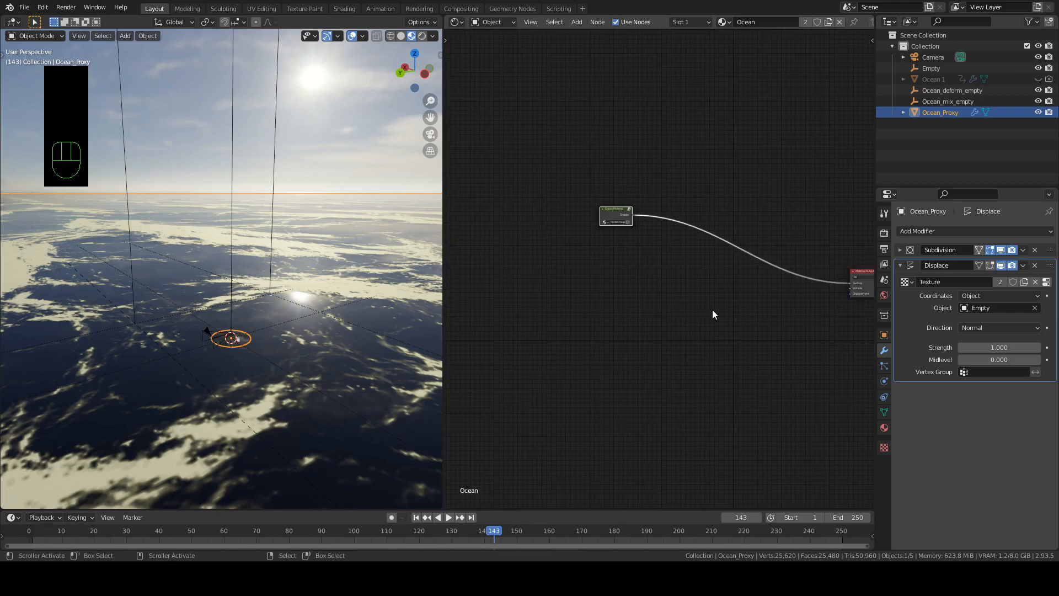
- Reposition the Ocean Material group node closer to the Material Output node
{"action": "key", "text": "g"}
{"action": "left_click", "coordinate": [854, 354]}
{"action": "middle_click_drag", "start_coordinate": [820, 338], "coordinate": [660, 341]}
{"action": "scroll", "coordinate": [659, 341], "scroll_direction": "up", "scroll_amount": 2}
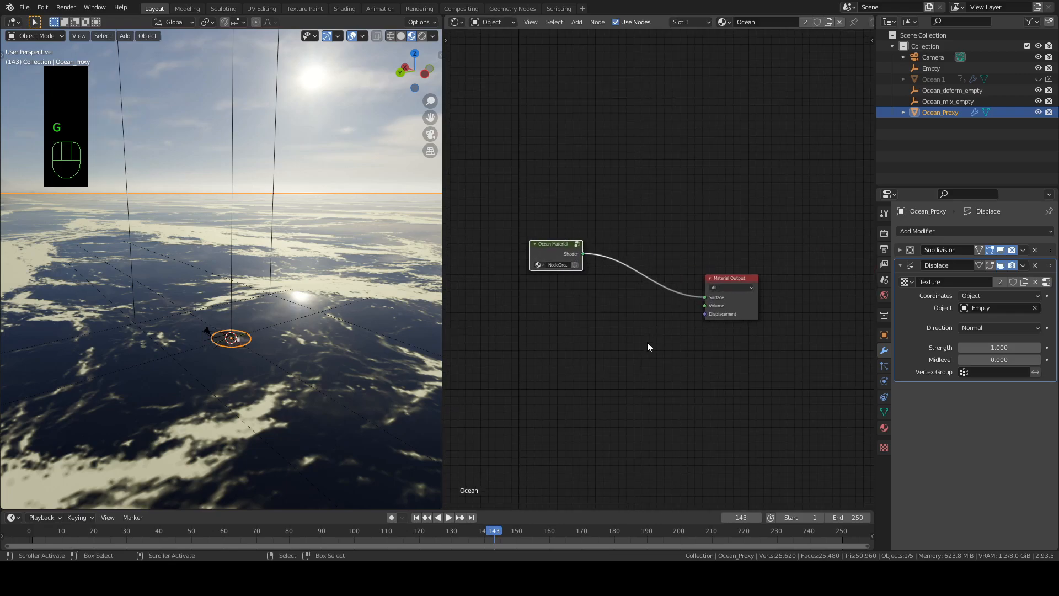
{"action": "scroll", "coordinate": [647, 342], "scroll_direction": "up", "scroll_amount": 1}
{"action": "key", "text": "g"}
{"action": "left_click", "coordinate": [687, 295]}
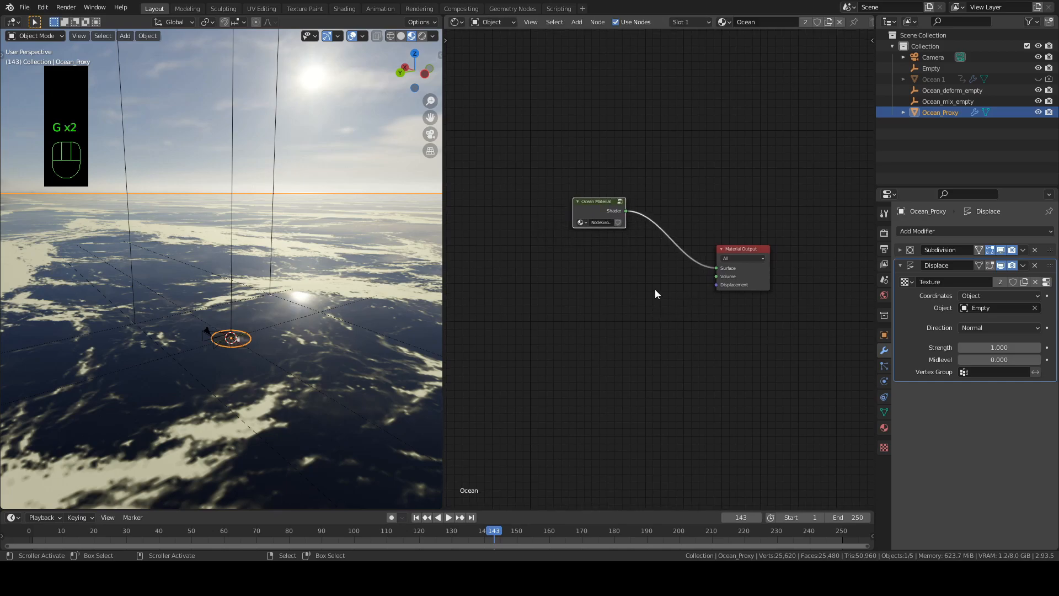
- Duplicate the Ocean Material group node straight below the original and widen both nodes to show their full group names
{"action": "scroll", "coordinate": [645, 291], "scroll_direction": "up", "scroll_amount": 2}
{"action": "middle_click_drag", "start_coordinate": [637, 288], "coordinate": [671, 290]}
{"action": "key", "text": "shift+d"}
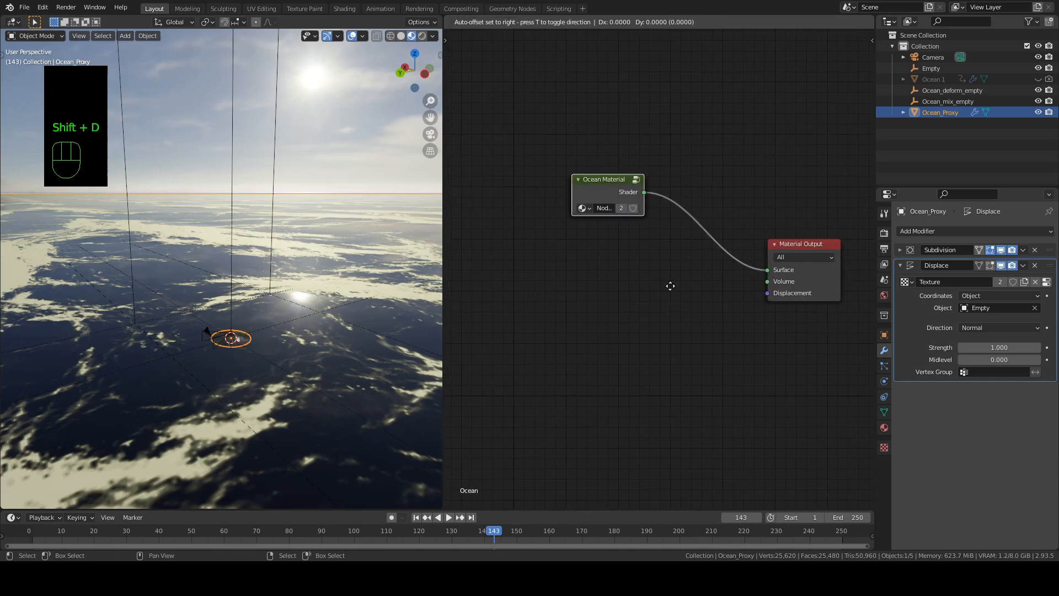
{"action": "key", "text": "y"}
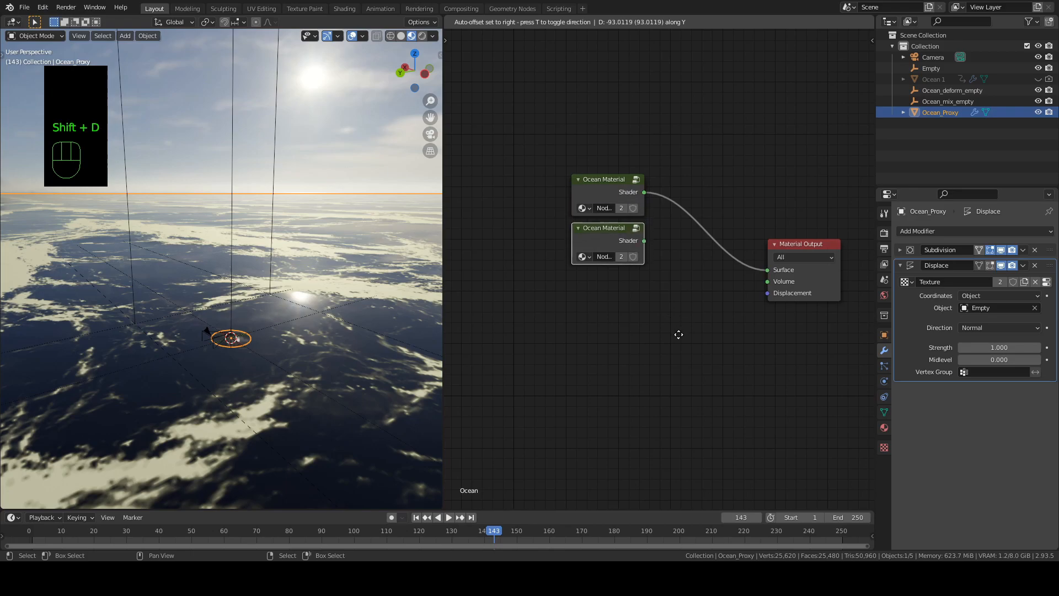
{"action": "left_click", "coordinate": [679, 340]}
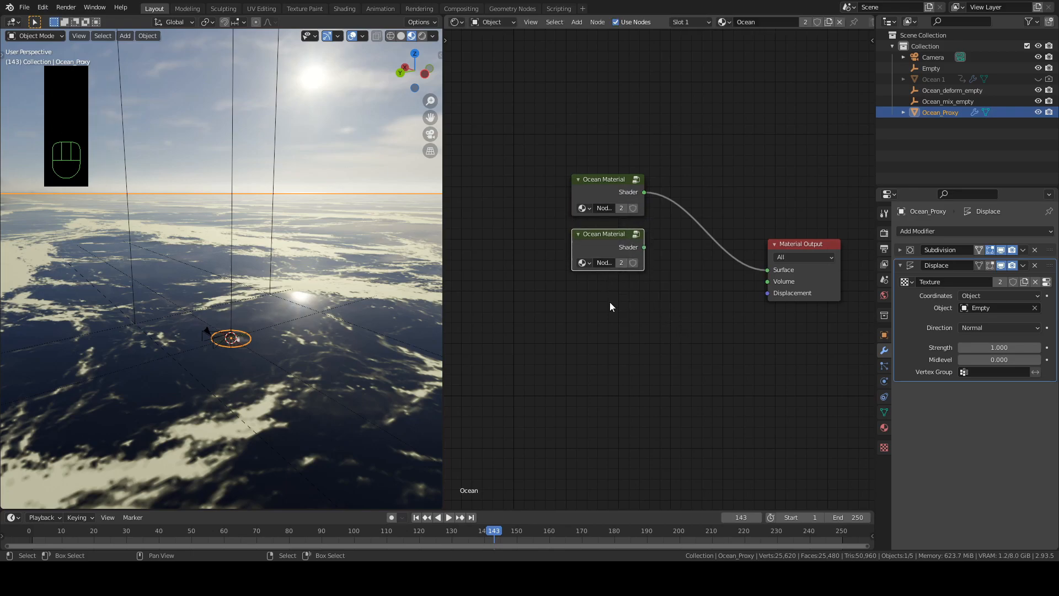
{"action": "left_click_drag", "start_coordinate": [573, 251], "coordinate": [532, 253]}
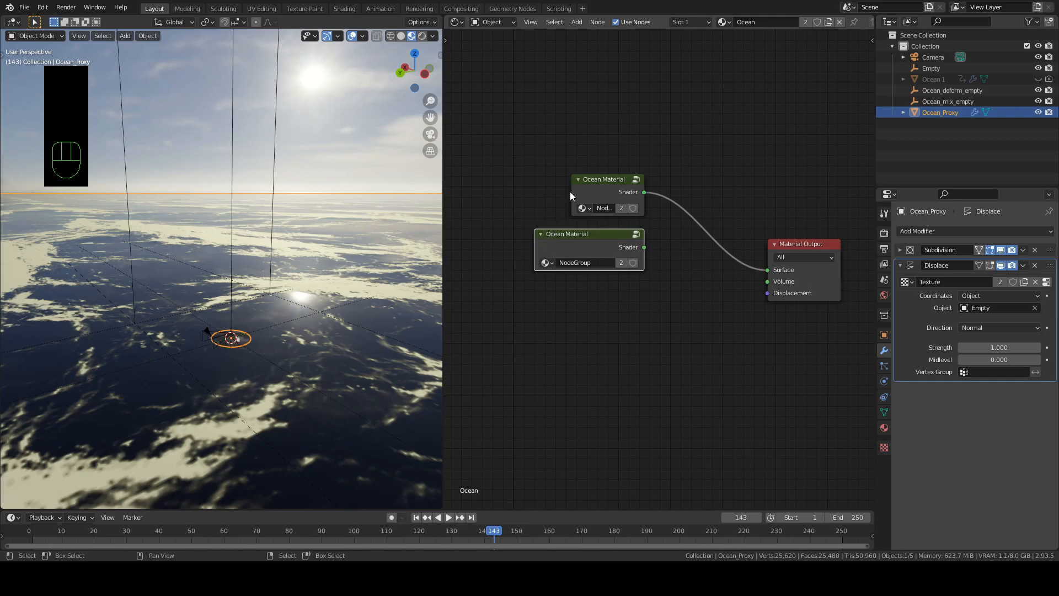
{"action": "left_click_drag", "start_coordinate": [571, 191], "coordinate": [533, 207]}
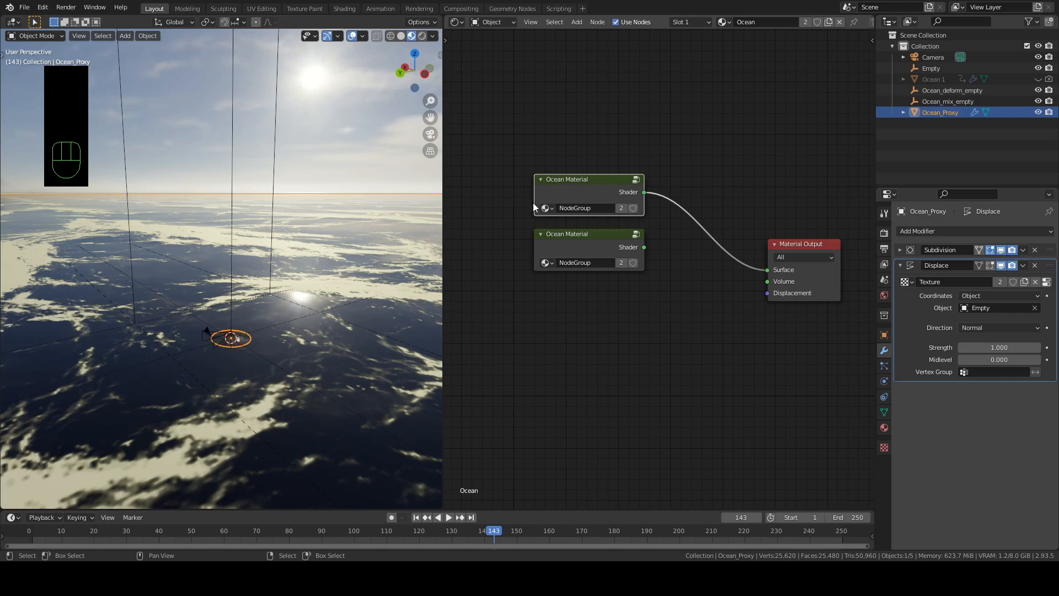
- Relabel the duplicated group node as Ocean Material 2
{"action": "left_click", "coordinate": [560, 251]}
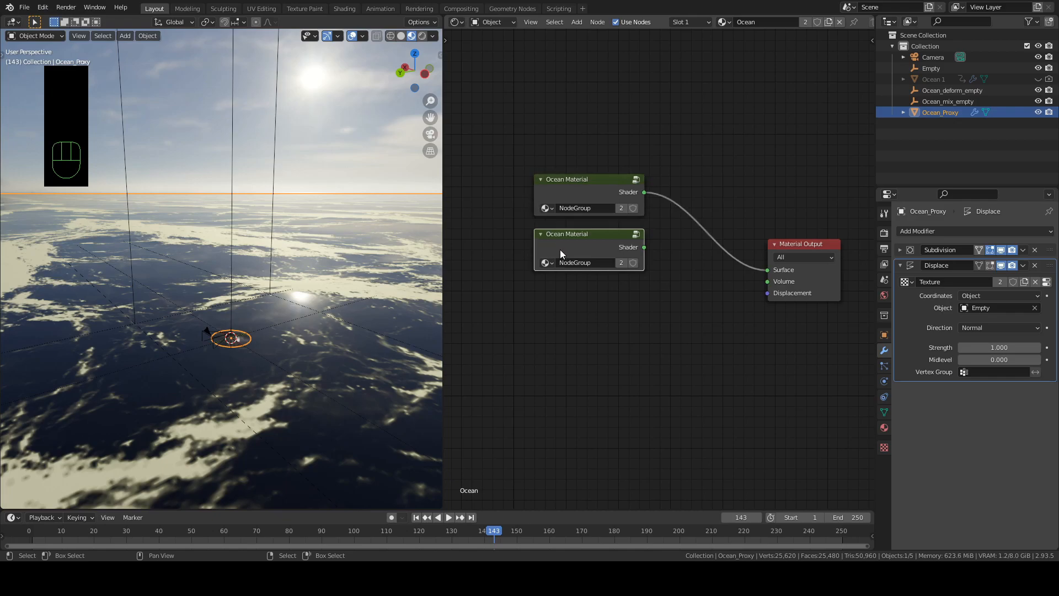
{"action": "key", "text": "n"}
{"action": "left_click", "coordinate": [805, 66]}
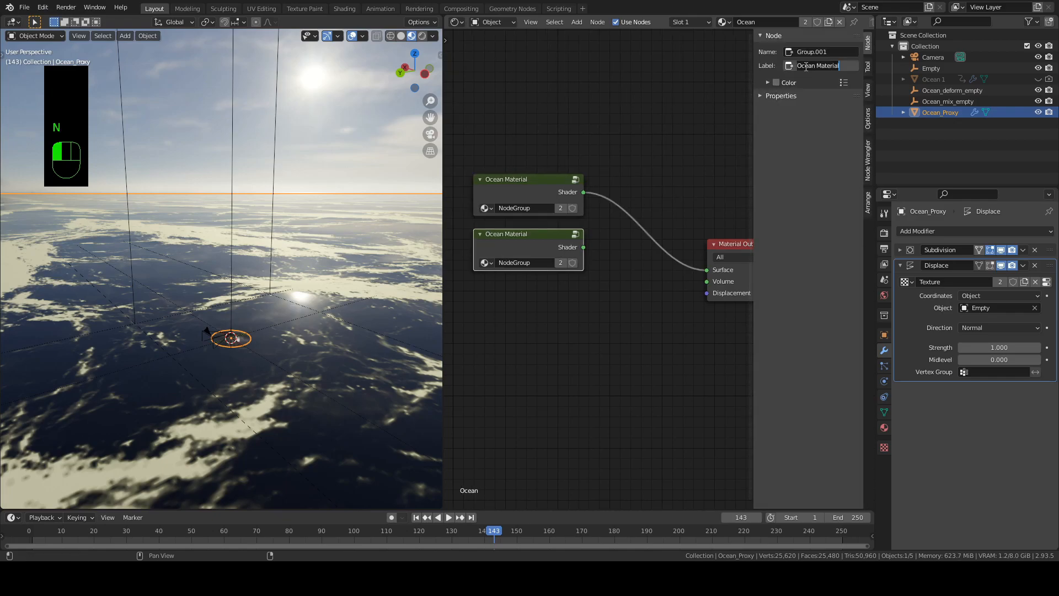
{"action": "type", "text": "Mea"}
{"action": "key", "text": "BackSpace"}
{"action": "key", "text": "BackSpace"}
{"action": "type", "text": "Oc"}
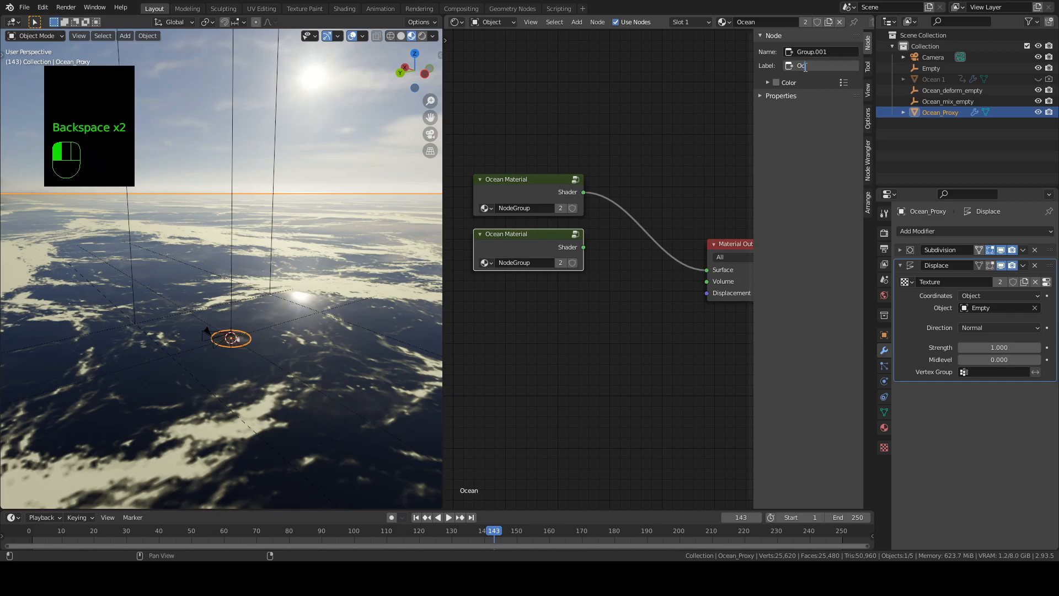
{"action": "type", "text": "ean Material 2"}
{"action": "key", "text": "Return"}
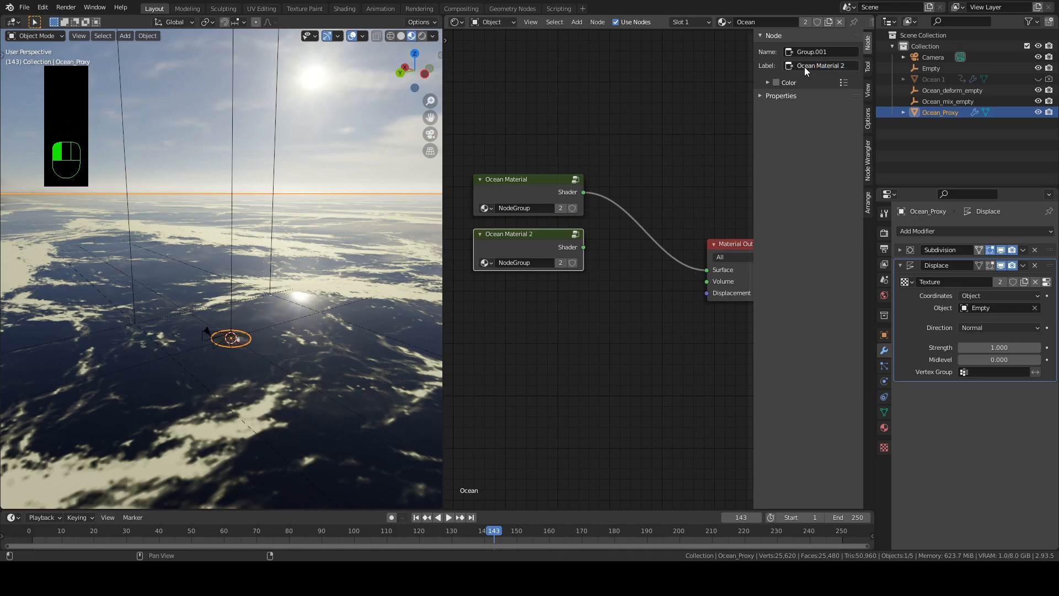
- Make the node group in Ocean Material 2 a single-user copy, independent of the first group
{"action": "key", "text": "n"}
{"action": "left_click", "coordinate": [640, 256]}
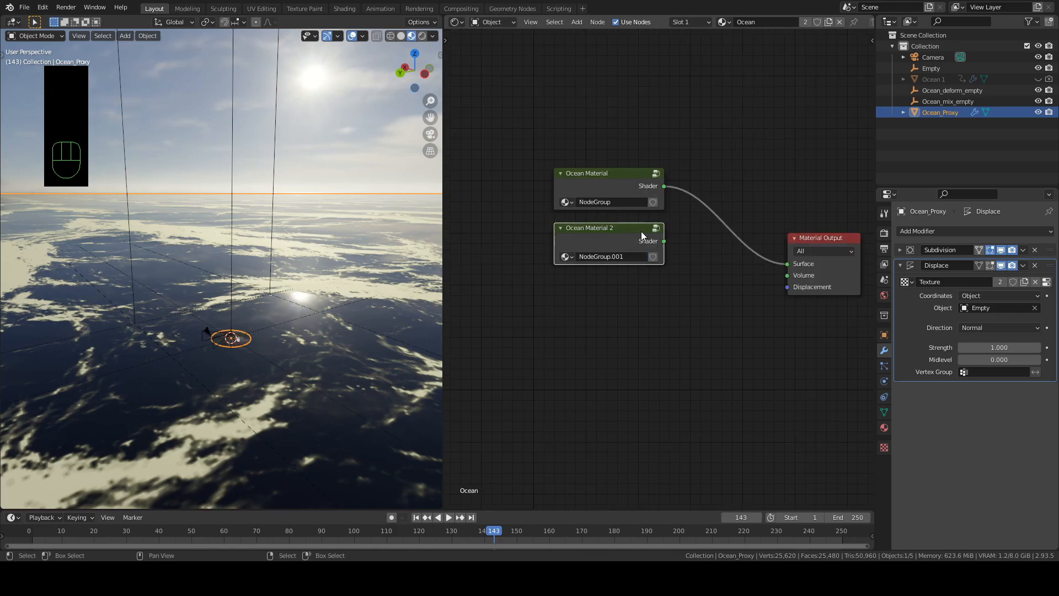
{"action": "left_click", "coordinate": [605, 178]}
{"action": "left_click", "coordinate": [601, 236]}
- Inside the Ocean Material 2 group, set the Texture Coordinate object to Ocean_deform_empty, and return to the main node tree
{"action": "key", "text": "Tab"}
{"action": "middle_click_drag", "start_coordinate": [581, 242], "coordinate": [600, 319]}
{"action": "scroll", "coordinate": [588, 316], "scroll_direction": "up", "scroll_amount": 10}
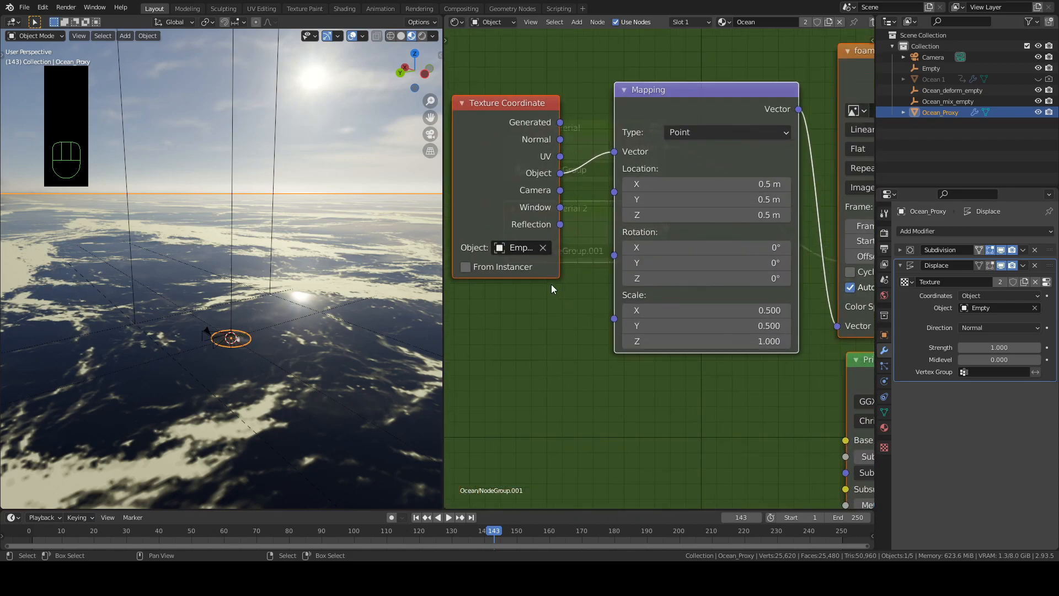
{"action": "left_click", "coordinate": [512, 252]}
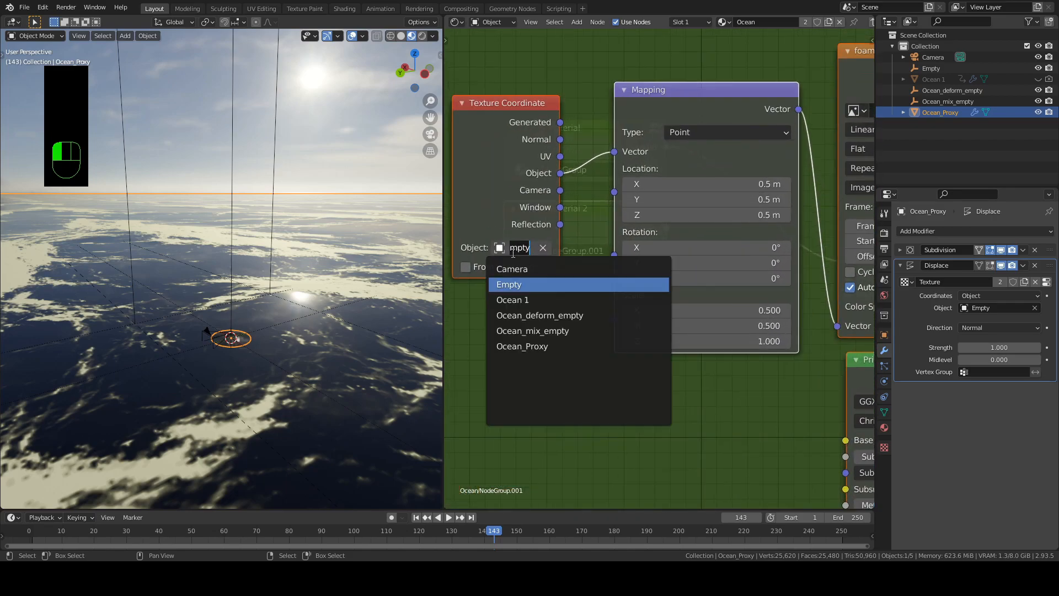
{"action": "left_click", "coordinate": [531, 315]}
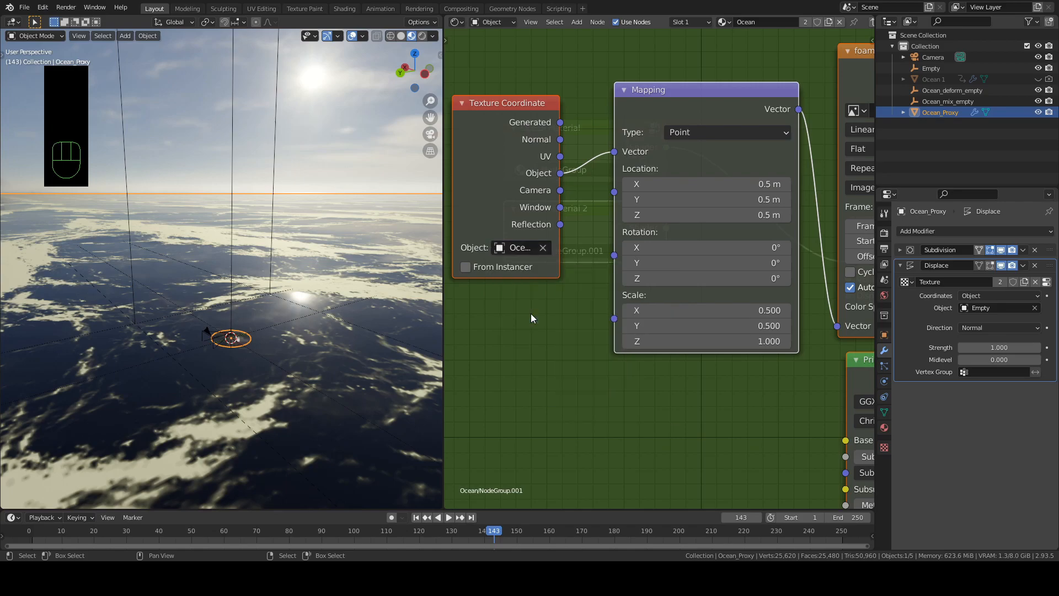
{"action": "scroll", "coordinate": [530, 313], "scroll_direction": "down", "scroll_amount": 3}
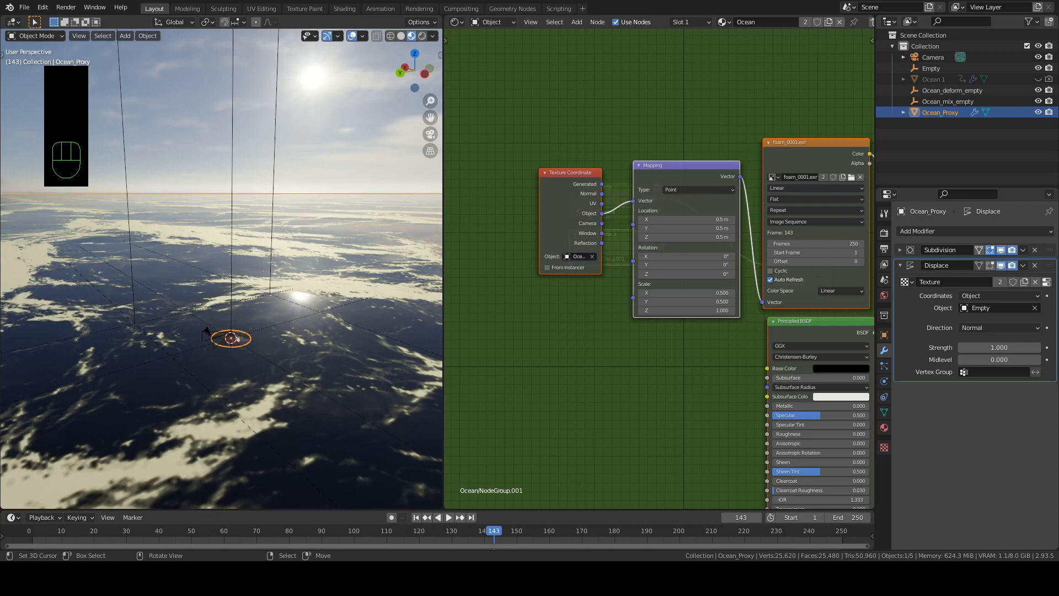
{"action": "key", "text": "Tab"}
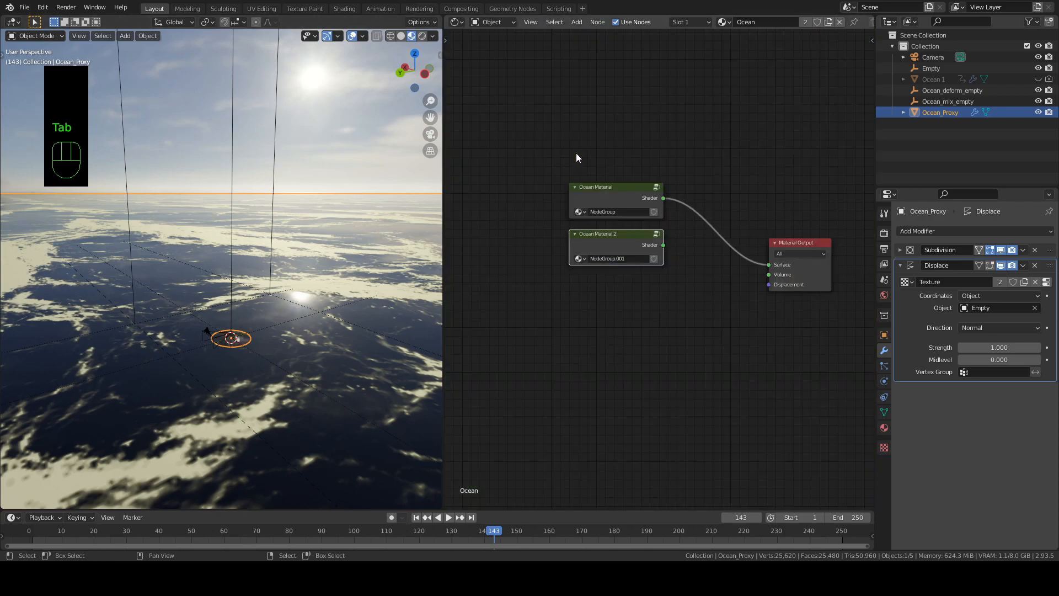
- Insert a Mix Shader between Ocean Material and the Material Output, and connect Ocean Material 2 to its second shader input
{"action": "key", "text": "shift+a"}
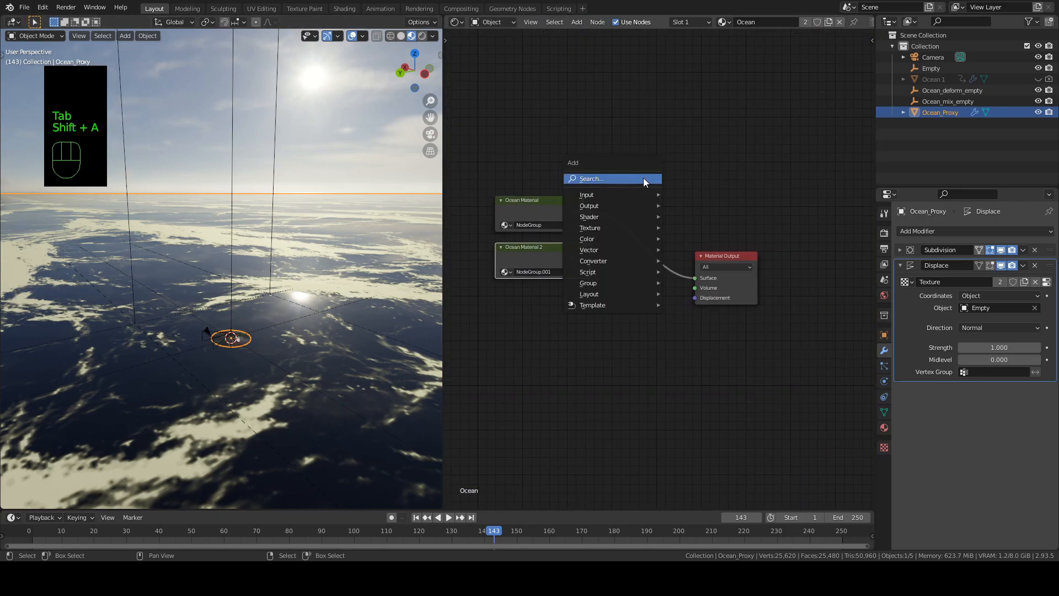
{"action": "left_click", "coordinate": [643, 178]}
{"action": "type", "text": "mix"}
{"action": "key", "text": "Down"}
{"action": "key", "text": "Return"}
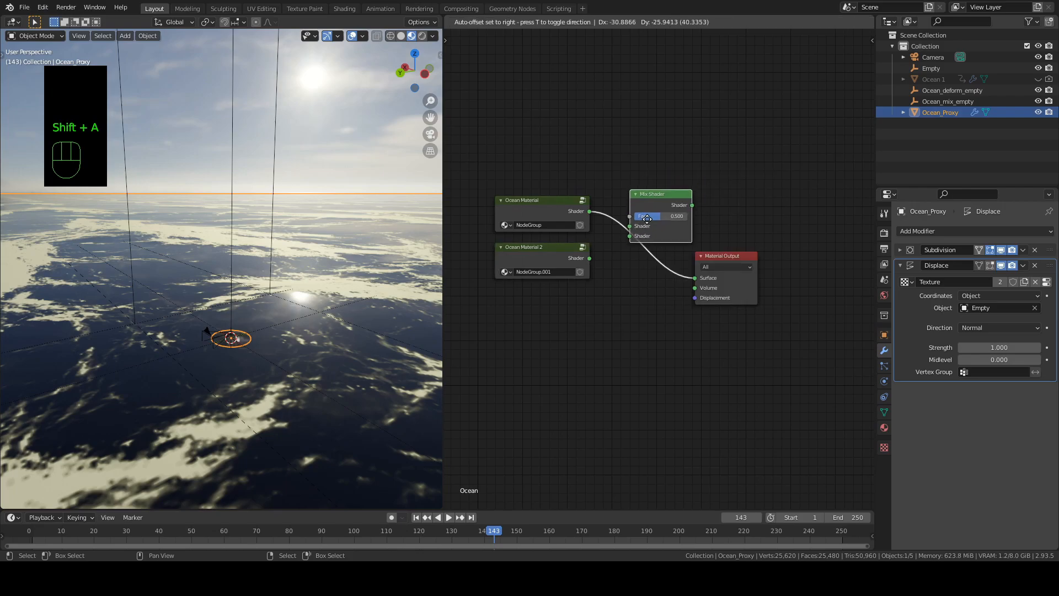
{"action": "left_click", "coordinate": [643, 239]}
{"action": "left_click_drag", "start_coordinate": [587, 258], "coordinate": [576, 286]}
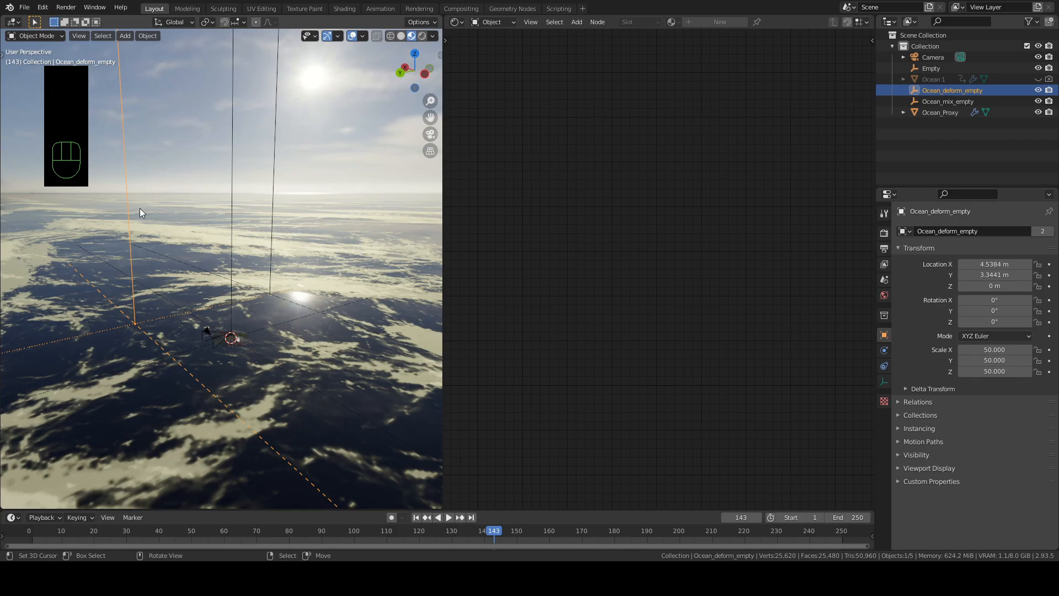
- Rotate Ocean_deform_empty by 35° about the global Z axis
{"action": "key", "text": "r"}
{"action": "key", "text": "z"}
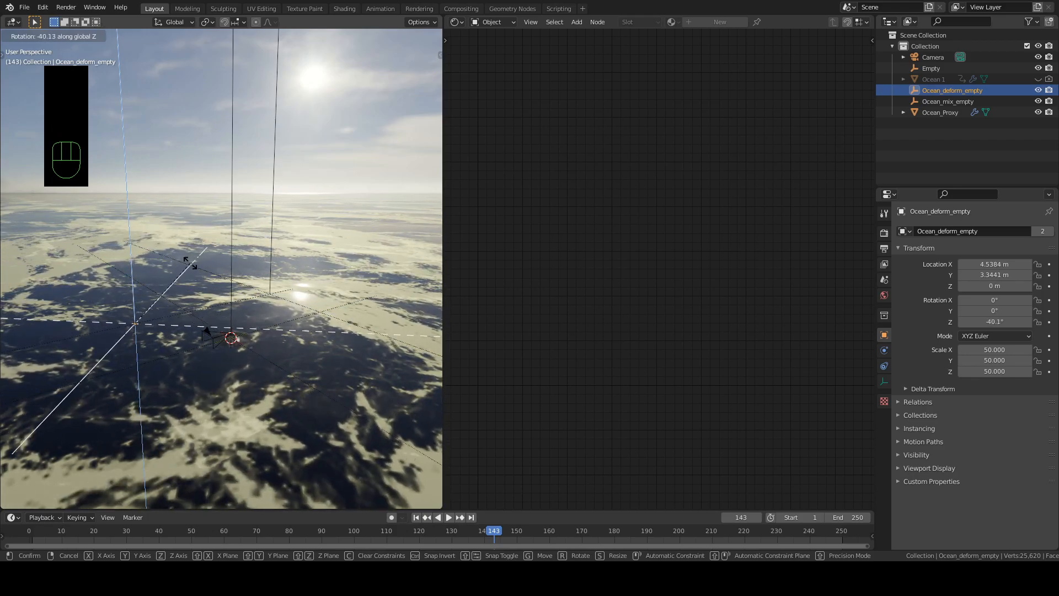
{"action": "type", "text": "35"}
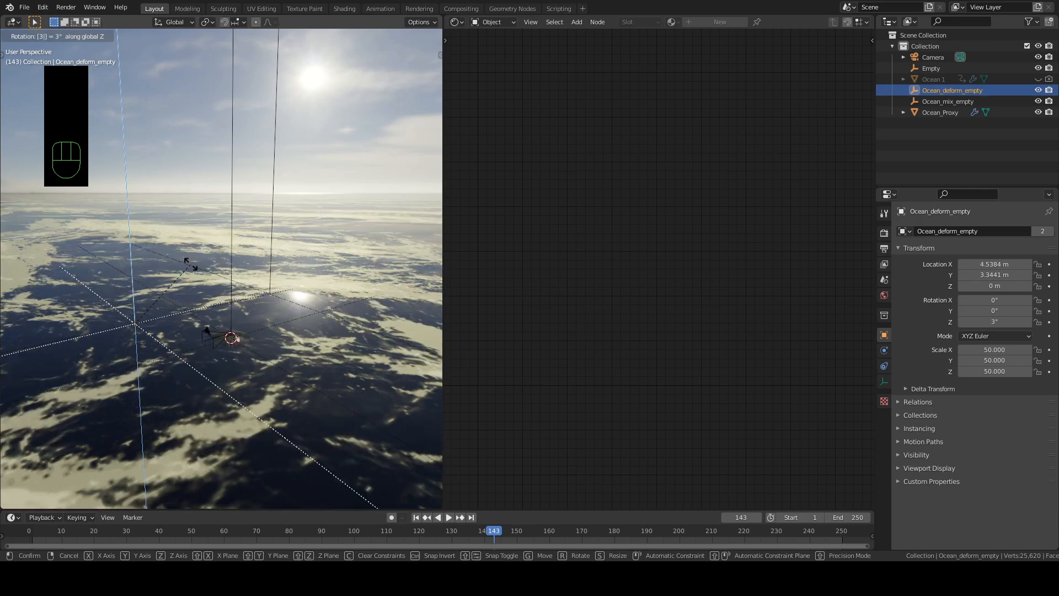
{"action": "key", "text": "Return"}
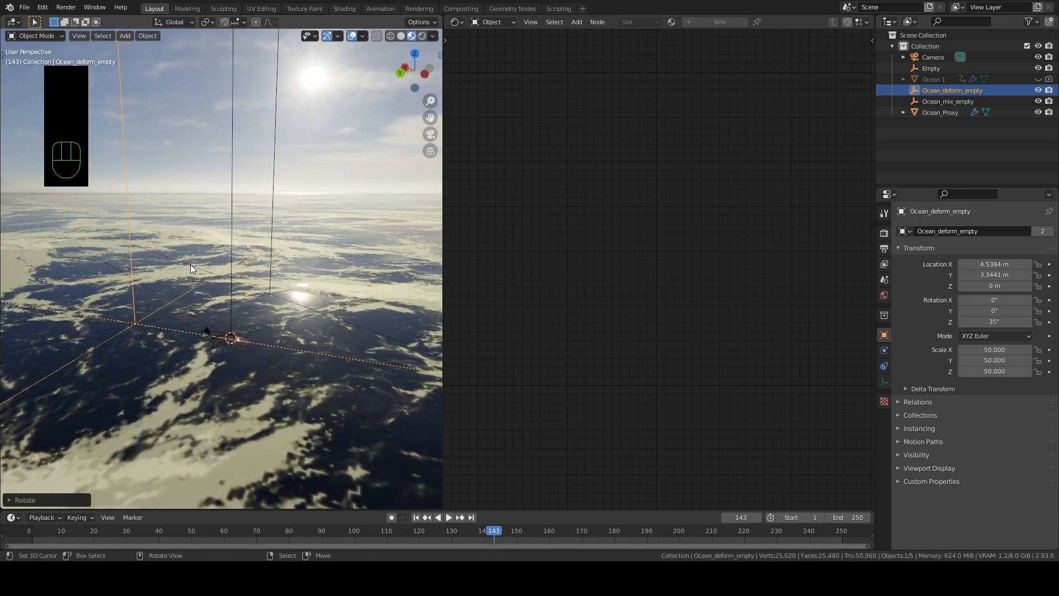
{"action": "middle_click_drag", "start_coordinate": [191, 263], "coordinate": [177, 312]}
{"action": "key", "text": "r"}
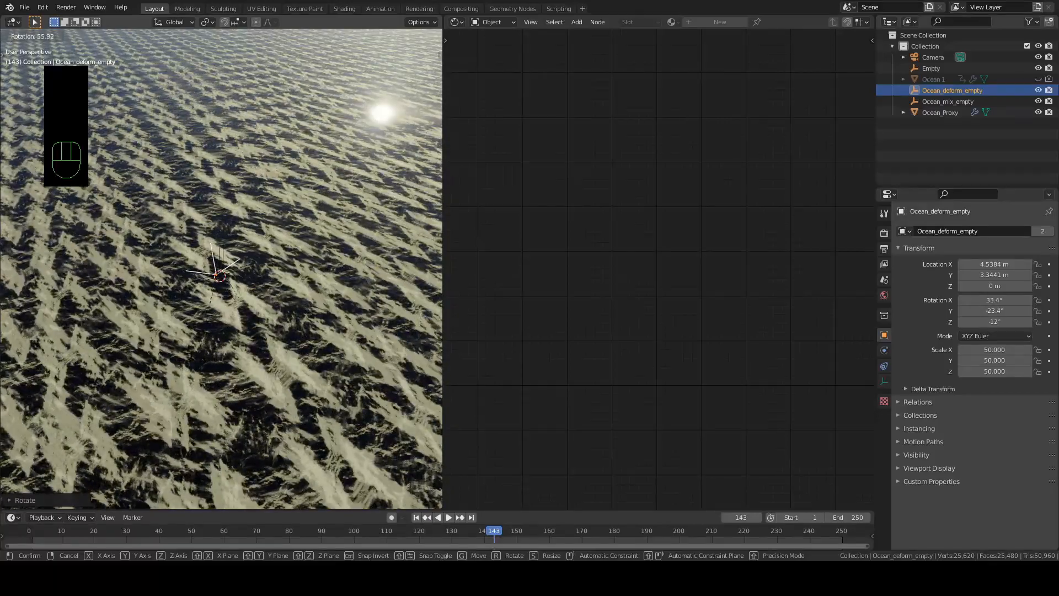
{"action": "right_click", "coordinate": [207, 337]}
{"action": "key", "text": "g"}
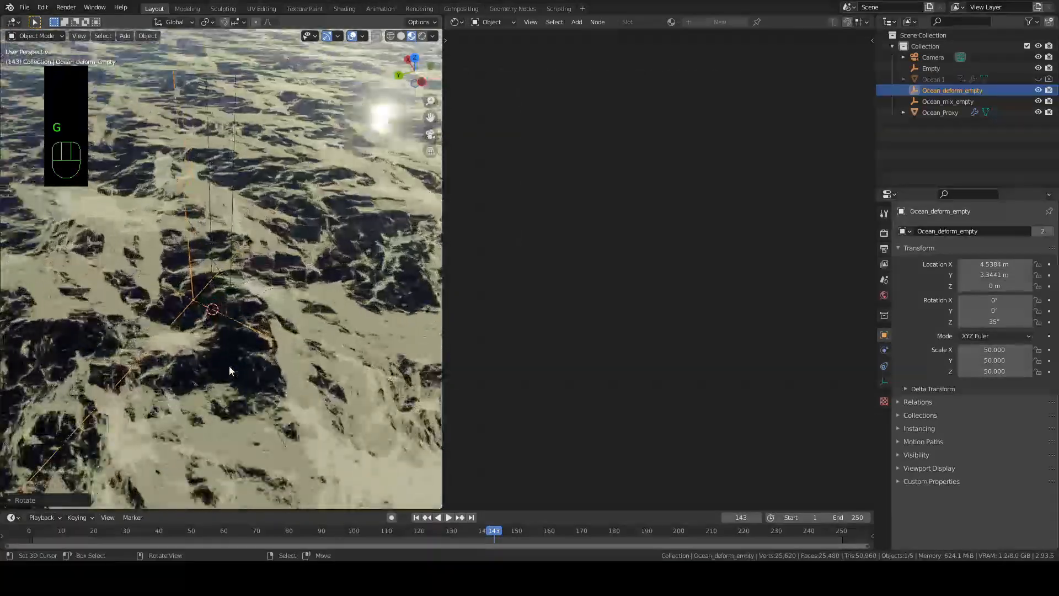
{"action": "left_click", "coordinate": [245, 342]}
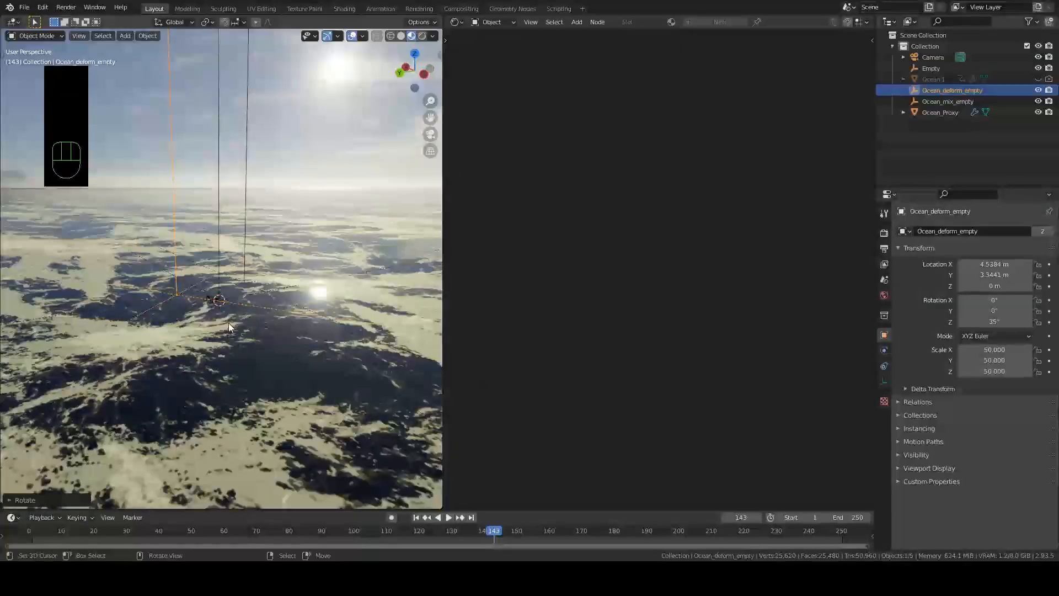
{"action": "left_click", "coordinate": [219, 285]}
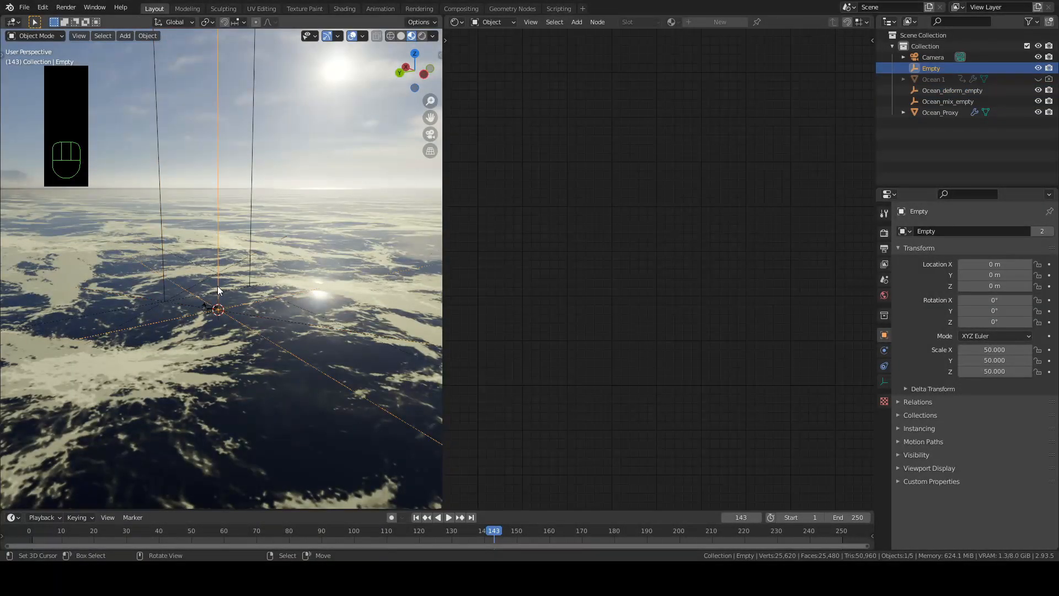
{"action": "key", "text": "g"}
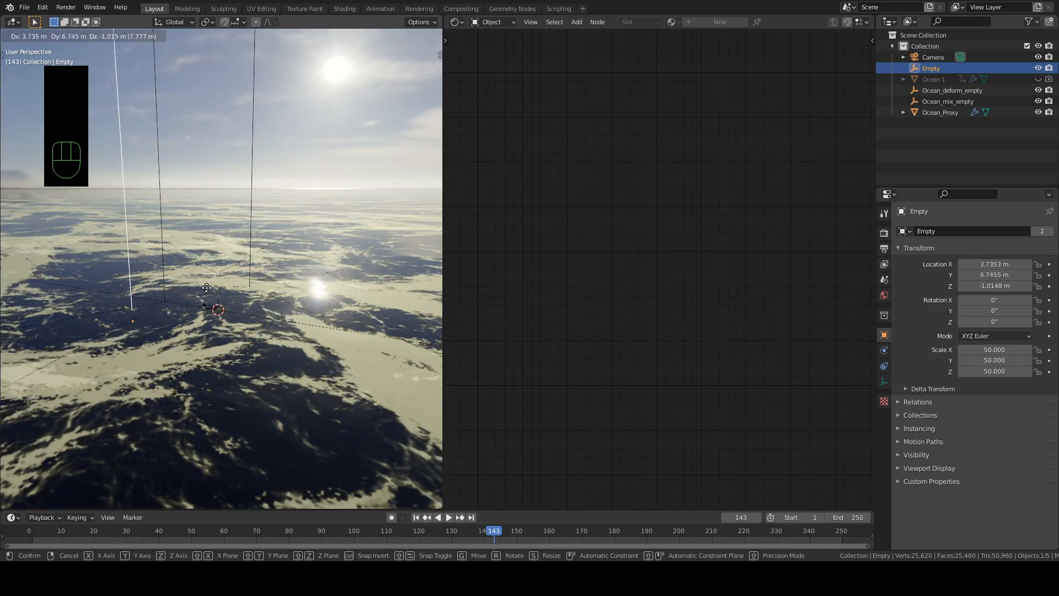
{"action": "right_click", "coordinate": [229, 294]}
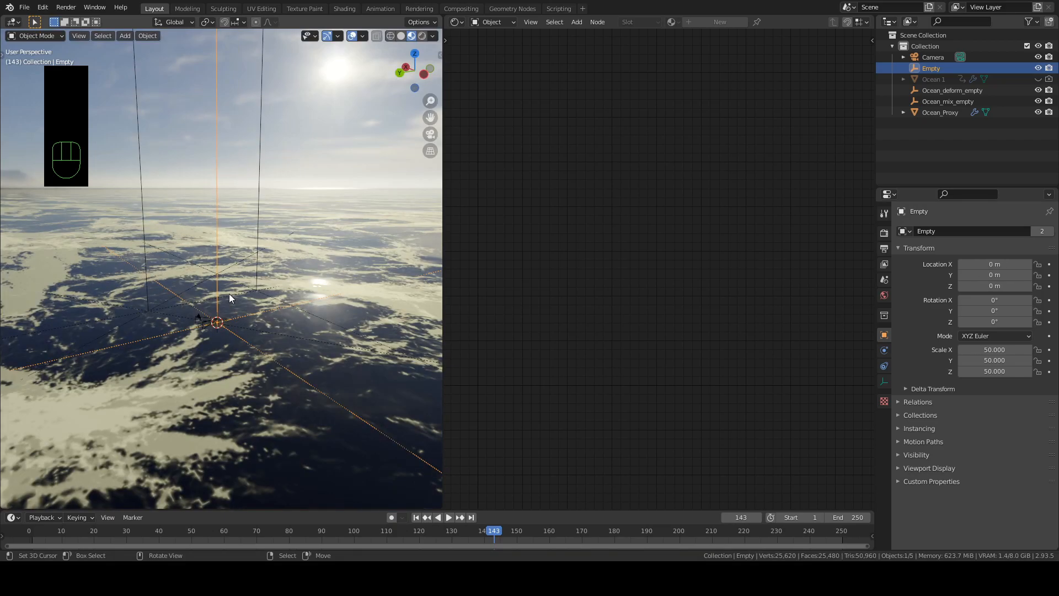
{"action": "middle_click_drag", "start_coordinate": [229, 295], "coordinate": [230, 306]}
{"action": "scroll", "coordinate": [230, 306], "scroll_direction": "up", "scroll_amount": 3}
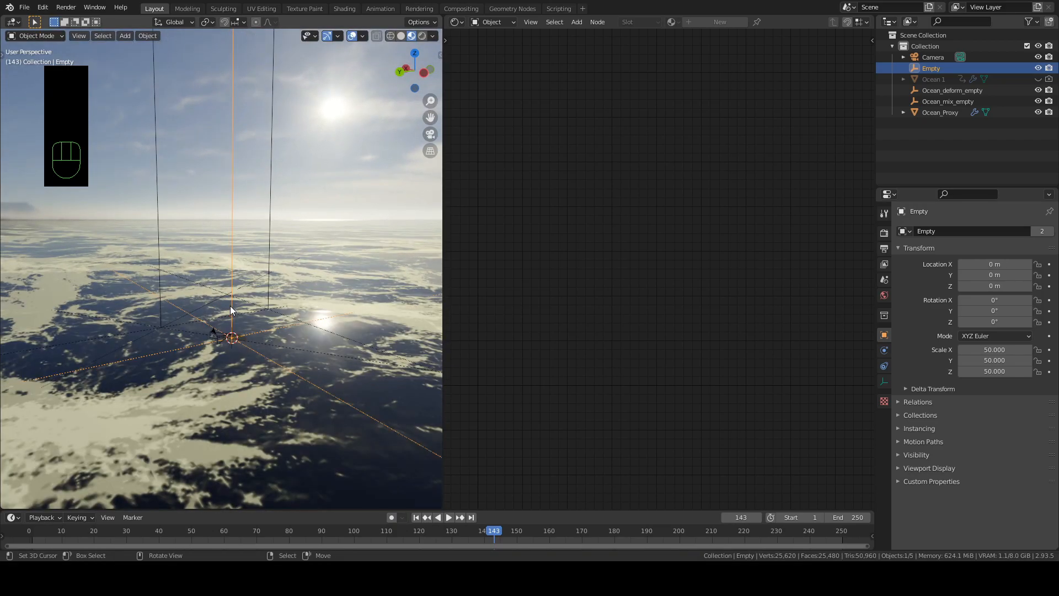
{"action": "left_click", "coordinate": [140, 273]}
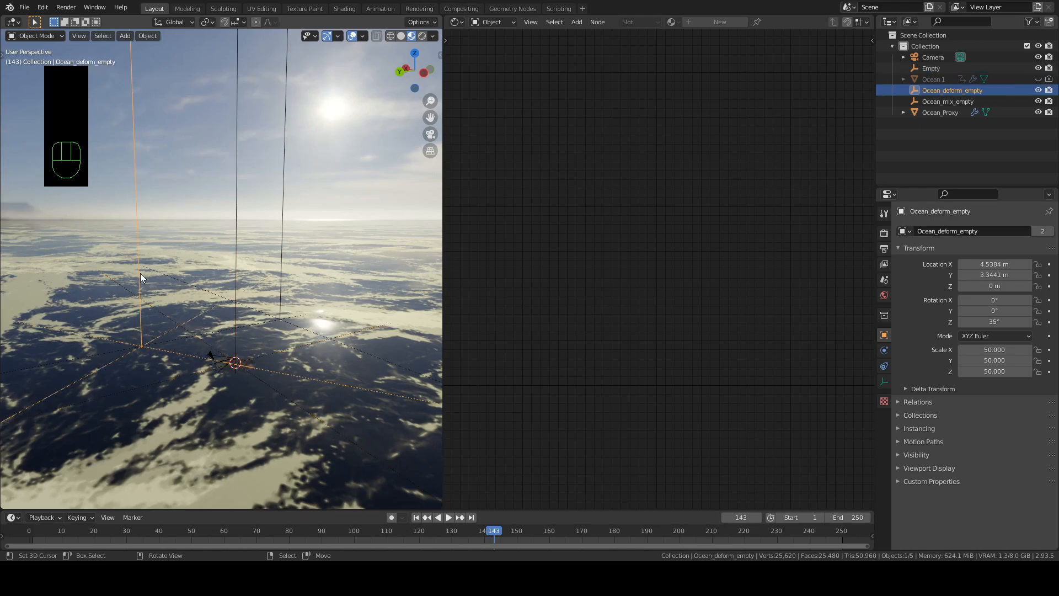
- Add an Image Texture node using ocean_noise.png to the Ocean_Proxy material and place it above the two ocean material groups
{"action": "left_click", "coordinate": [167, 300]}
{"action": "middle_click_drag", "start_coordinate": [561, 347], "coordinate": [581, 400]}
{"action": "middle_click_drag", "start_coordinate": [600, 194], "coordinate": [604, 242]}
{"action": "key", "text": "shift+a"}
{"action": "left_click", "coordinate": [575, 199]}
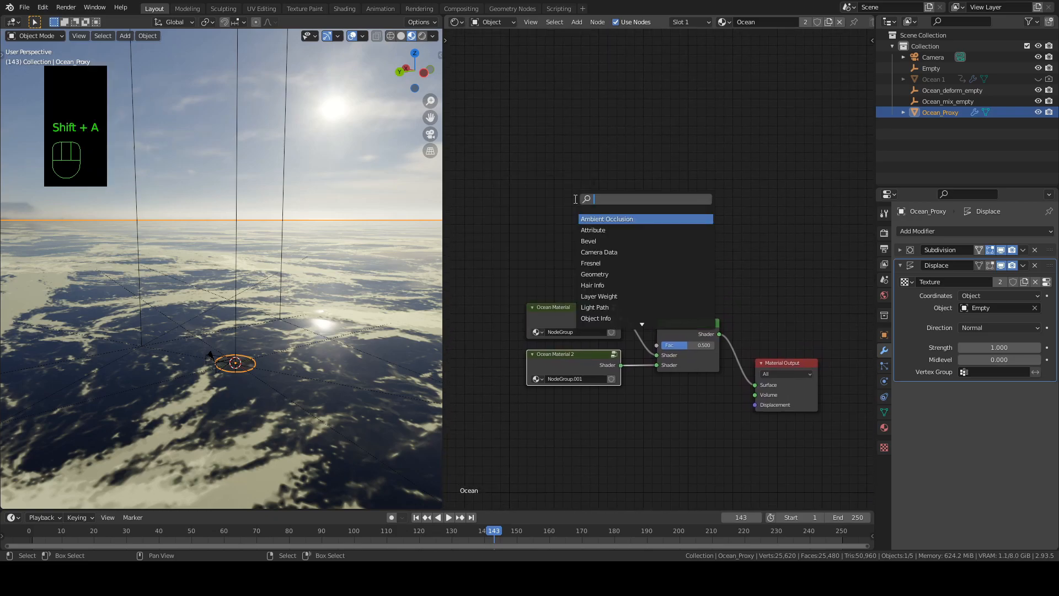
{"action": "type", "text": "image"}
{"action": "key", "text": "Return"}
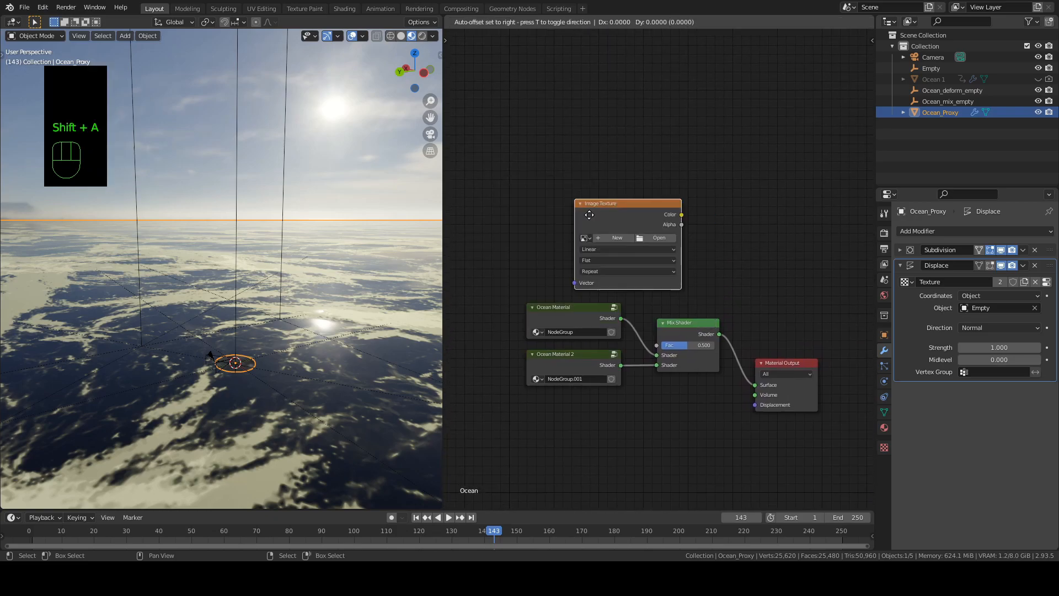
{"action": "left_click", "coordinate": [525, 217]}
{"action": "left_click", "coordinate": [520, 239]}
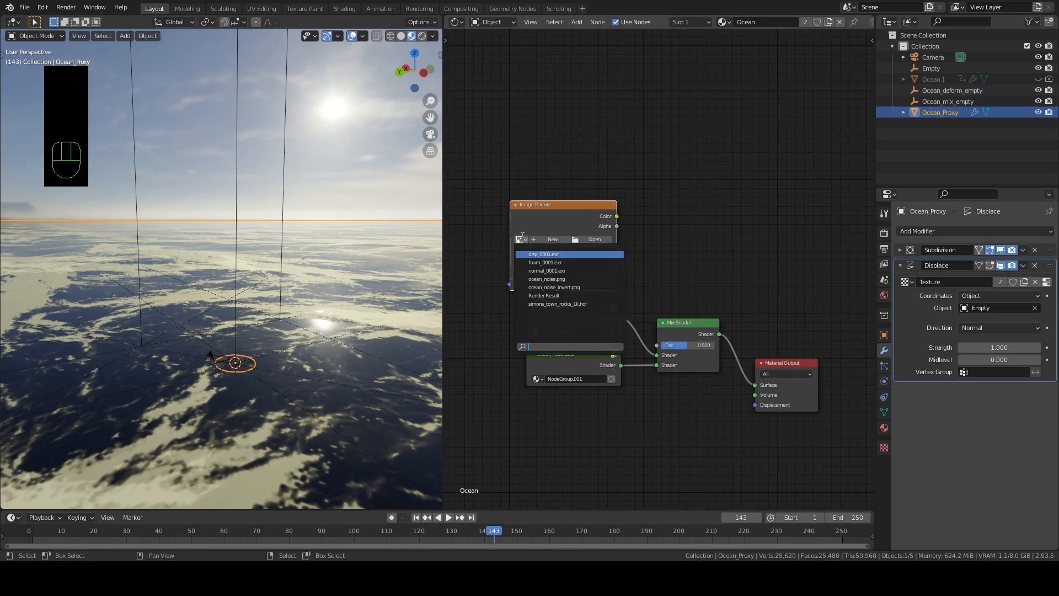
{"action": "left_click", "coordinate": [546, 279]}
{"action": "key", "text": "g"}
{"action": "left_click", "coordinate": [567, 208]}
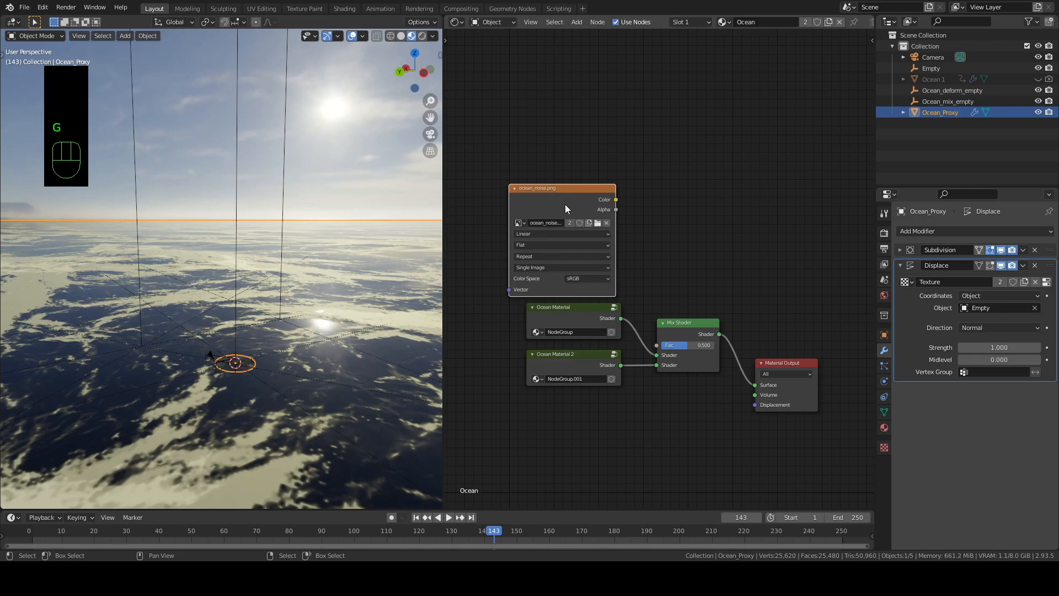
- Connect the ocean_noise.png Color output to the Mix Shader's Fac input and check the blend on the ocean surface
{"action": "left_click_drag", "start_coordinate": [616, 200], "coordinate": [656, 345]}
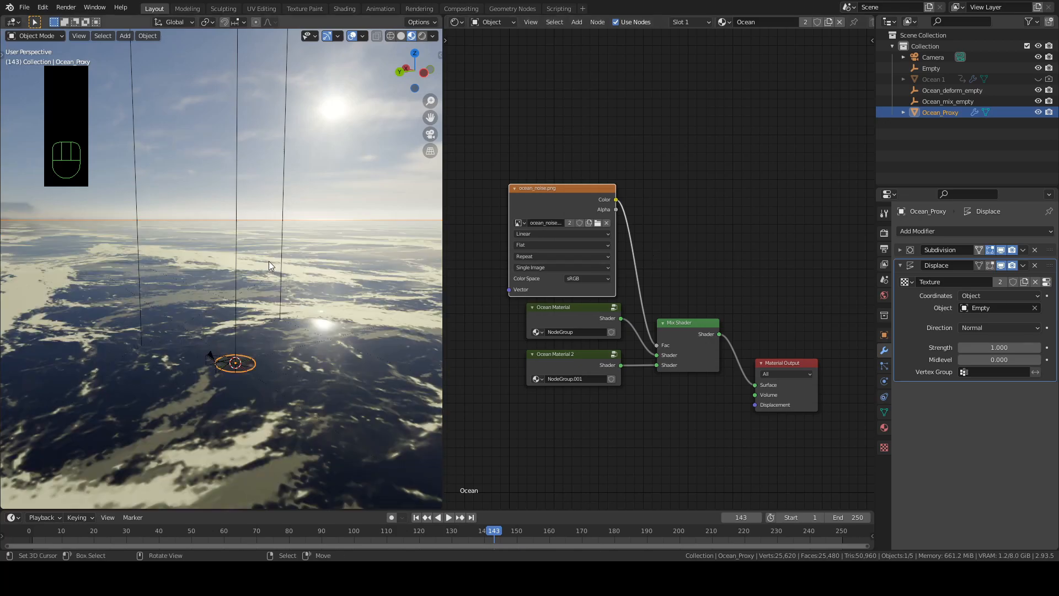
{"action": "middle_click_drag", "start_coordinate": [269, 265], "coordinate": [264, 286]}
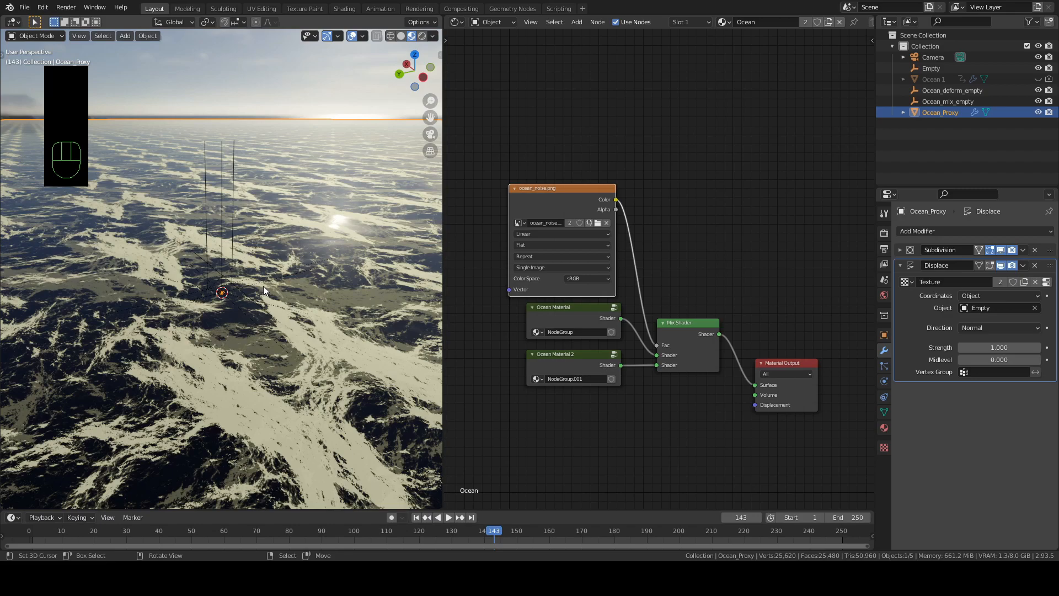
{"action": "scroll", "coordinate": [263, 289], "scroll_direction": "up", "scroll_amount": 5}
{"action": "scroll", "coordinate": [264, 284], "scroll_direction": "down", "scroll_amount": 3}
- Add Mapping and Texture Coordinate nodes to the ocean_noise.png texture and feed the Mapping node from the Object coordinates
{"action": "key", "text": "ctrl+t"}
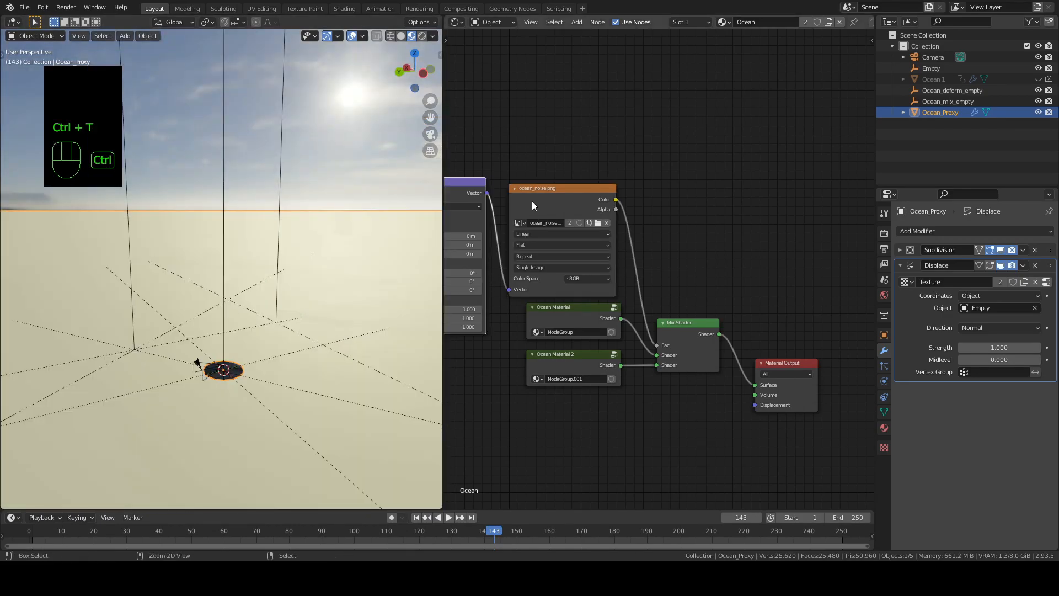
{"action": "scroll", "coordinate": [502, 363], "scroll_direction": "down", "scroll_amount": 2}
{"action": "middle_click_drag", "start_coordinate": [501, 363], "coordinate": [654, 355]}
{"action": "scroll", "coordinate": [653, 353], "scroll_direction": "up", "scroll_amount": 2}
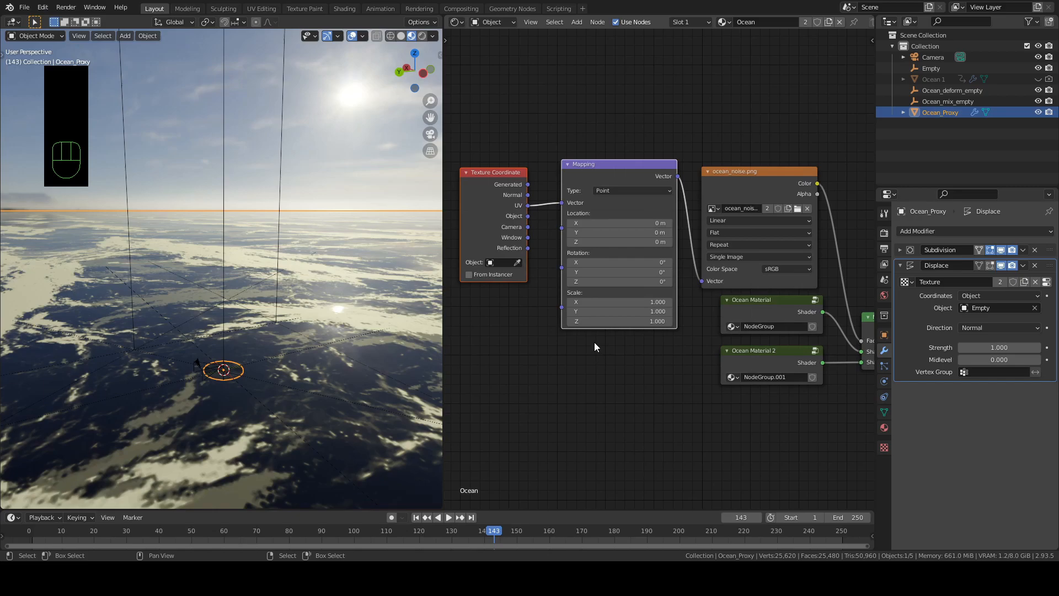
{"action": "left_click_drag", "start_coordinate": [528, 215], "coordinate": [561, 203]}
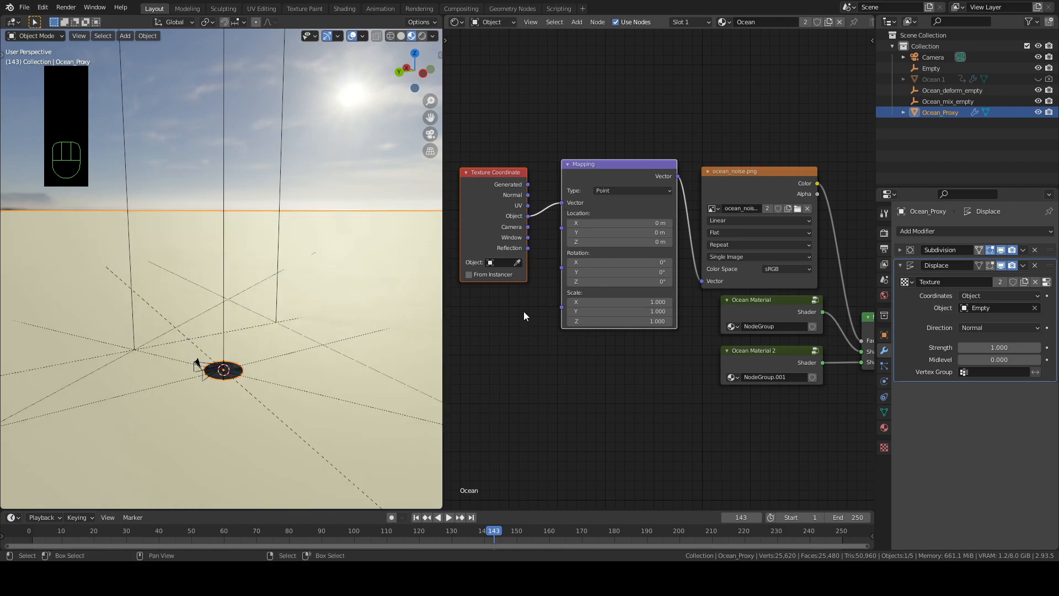
- Set the Texture Coordinate object to Ocean_mix_empty and the ocean_noise.png color space to sRGB
{"action": "left_click", "coordinate": [503, 262]}
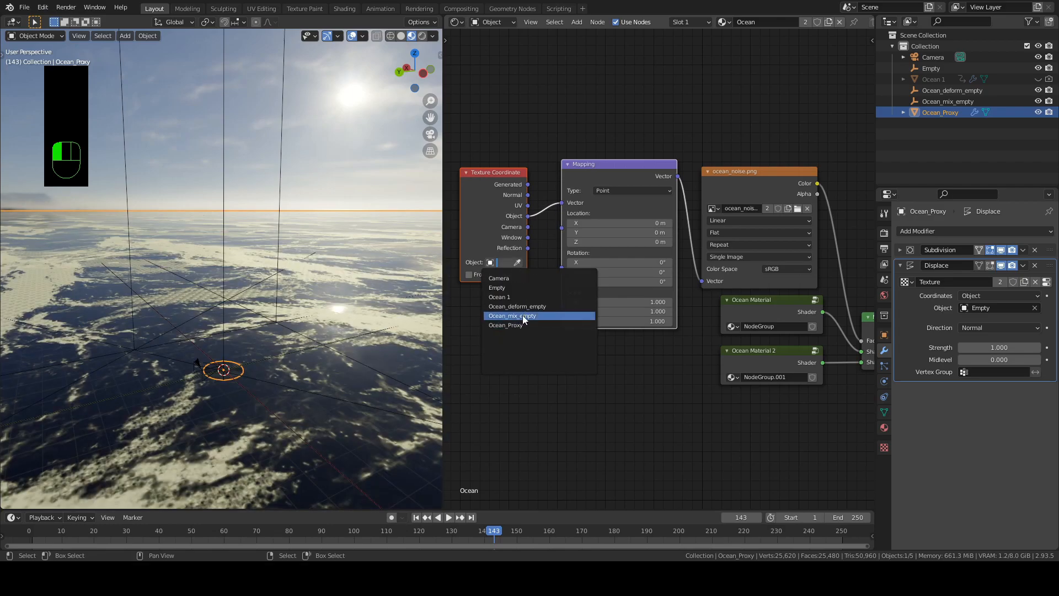
{"action": "left_click", "coordinate": [522, 315]}
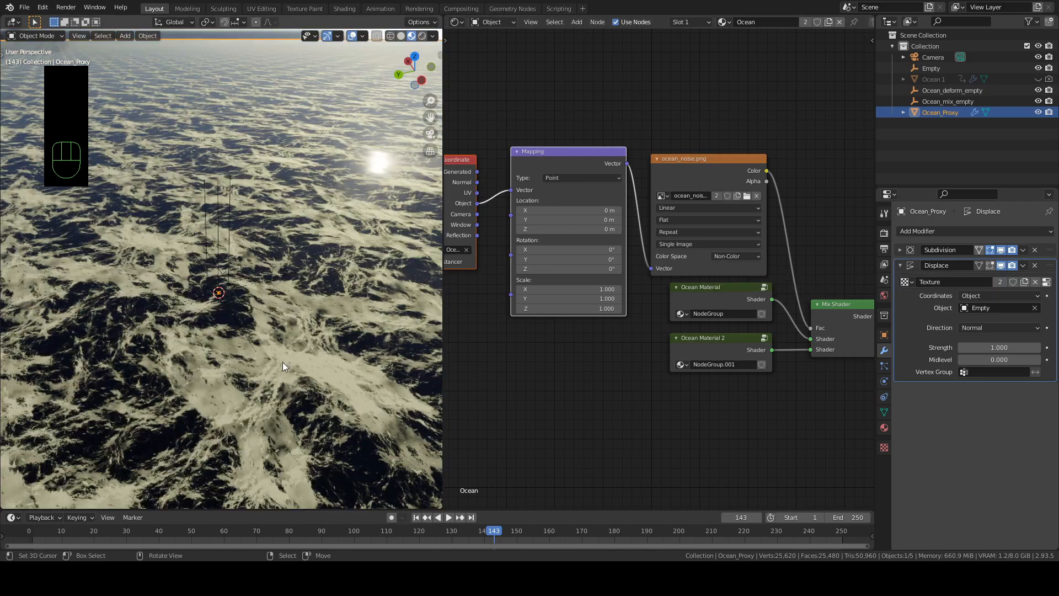
{"action": "left_click", "coordinate": [716, 256]}
{"action": "left_click", "coordinate": [730, 320]}
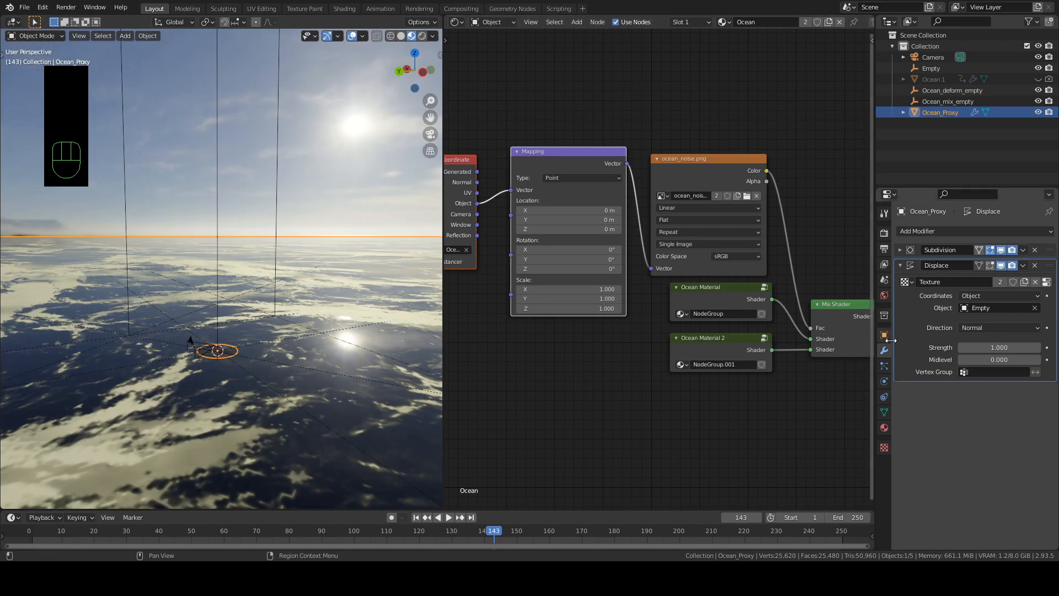
- Add a Vertex Weight Edit modifier to Ocean_Proxy and move it above the Displace modifier
{"action": "left_click", "coordinate": [901, 266]}
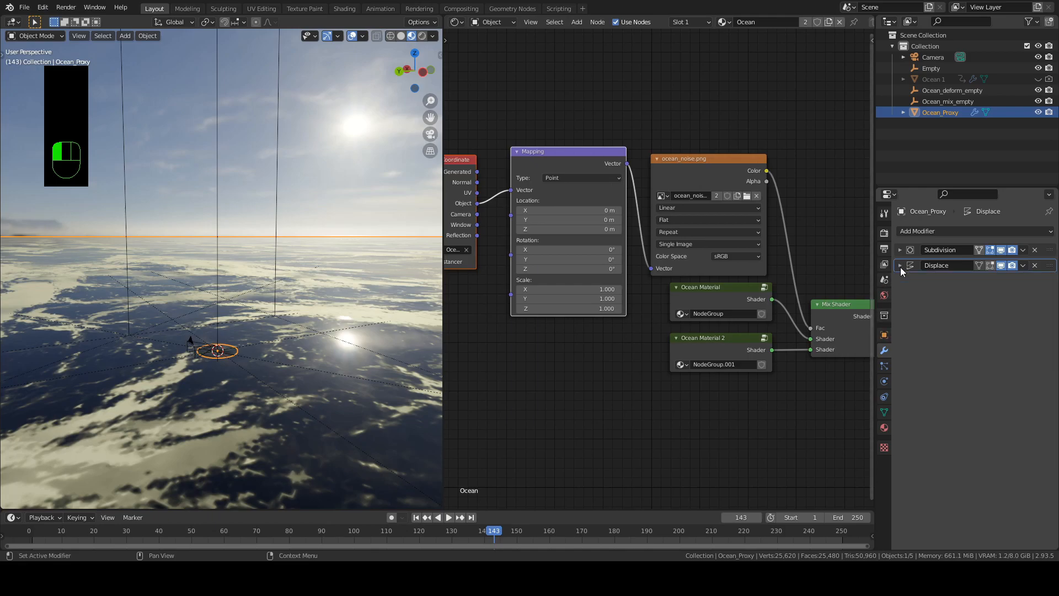
{"action": "left_click", "coordinate": [917, 233]}
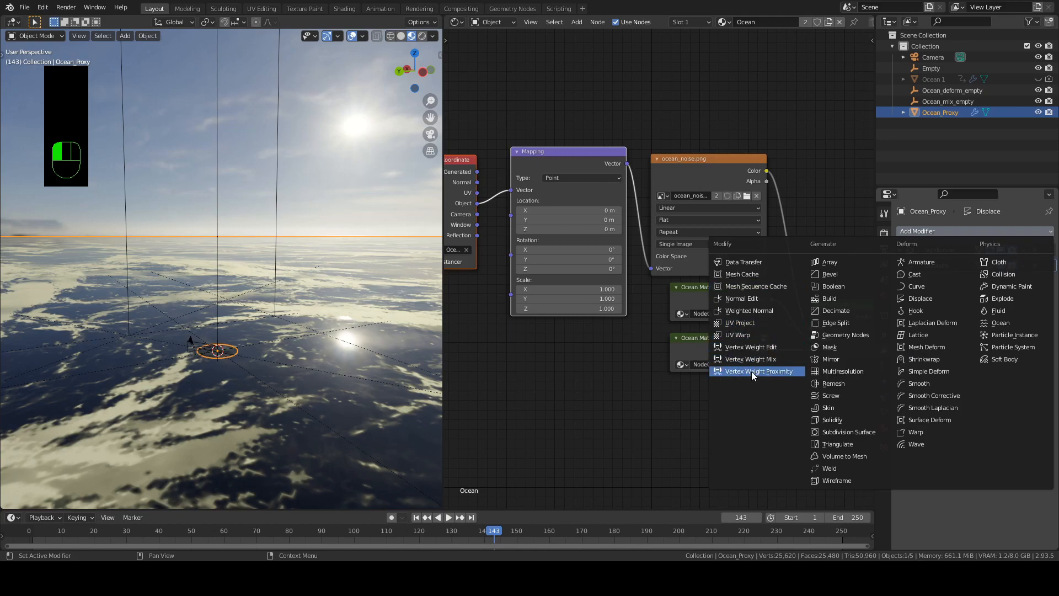
{"action": "left_click", "coordinate": [751, 348]}
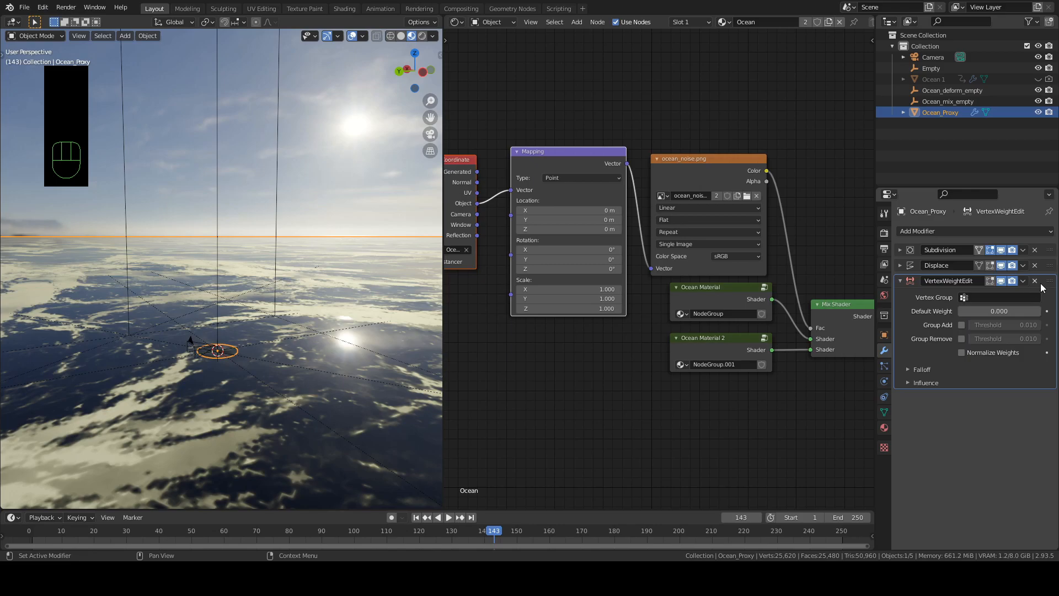
{"action": "left_click_drag", "start_coordinate": [1051, 284], "coordinate": [1050, 267]}
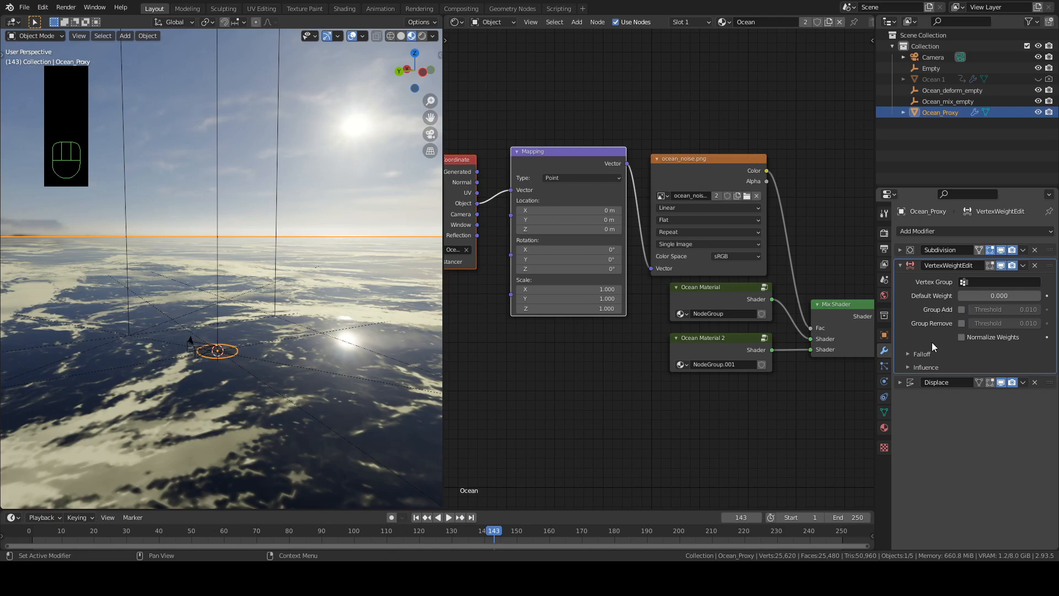
- Set the VertexWeightEdit modifier's default weight to 0.95
{"action": "left_click", "coordinate": [988, 296]}
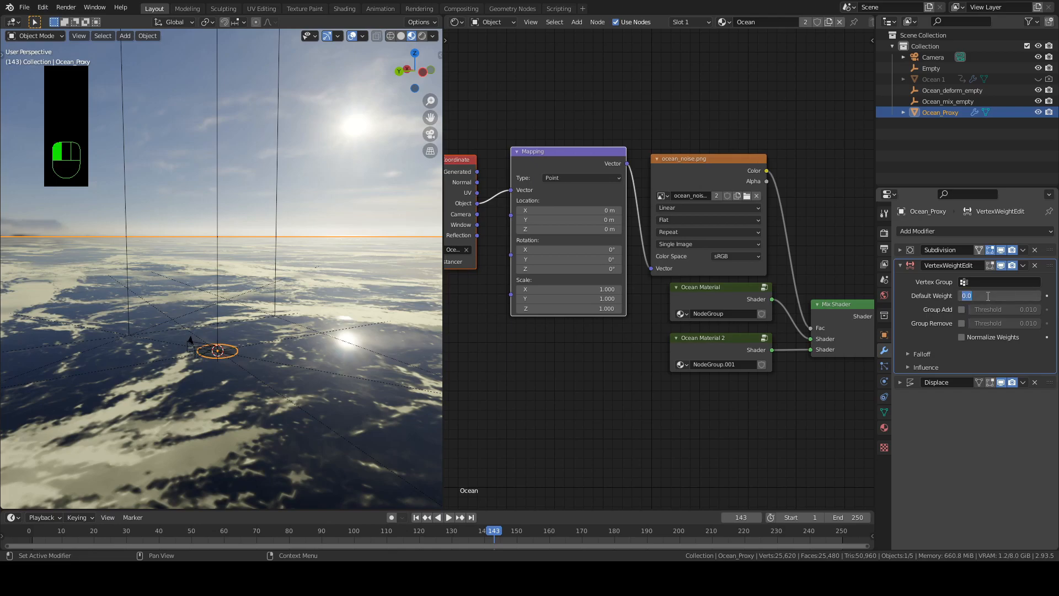
{"action": "type", "text": ".95"}
{"action": "key", "text": "Return"}
- Add two vertex groups to the Ocean_Proxy mesh, name the first one Group 1, and rename the second one
{"action": "left_click", "coordinate": [884, 413]}
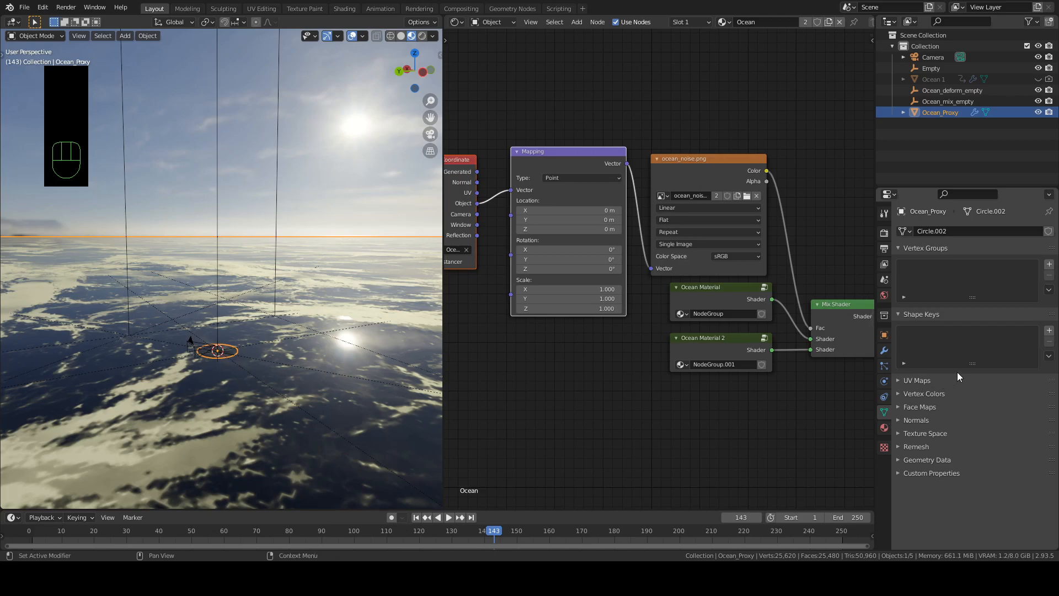
{"action": "left_click", "coordinate": [1049, 264]}
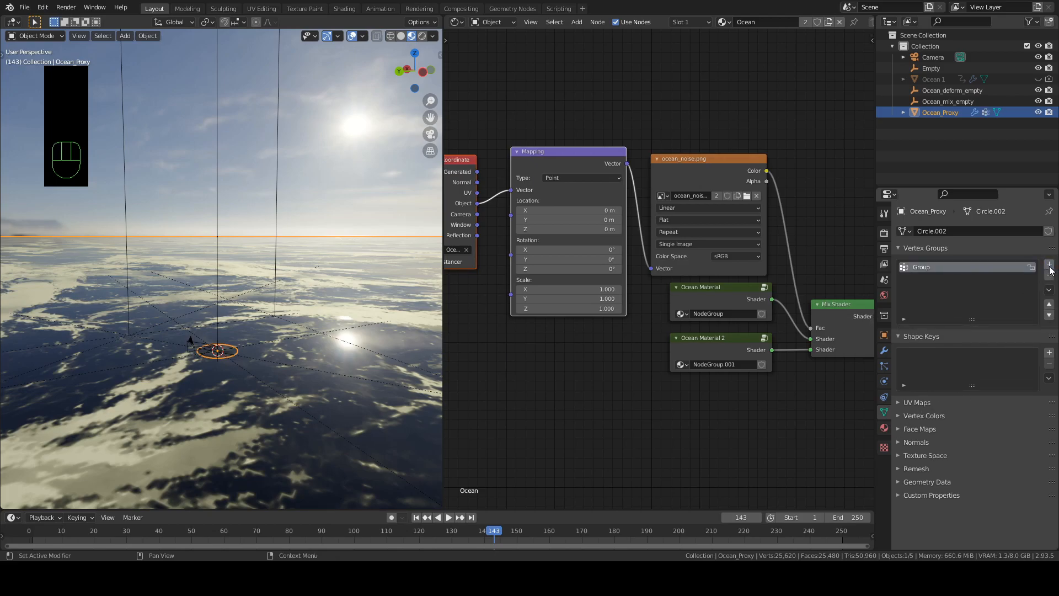
{"action": "left_click", "coordinate": [1048, 265]}
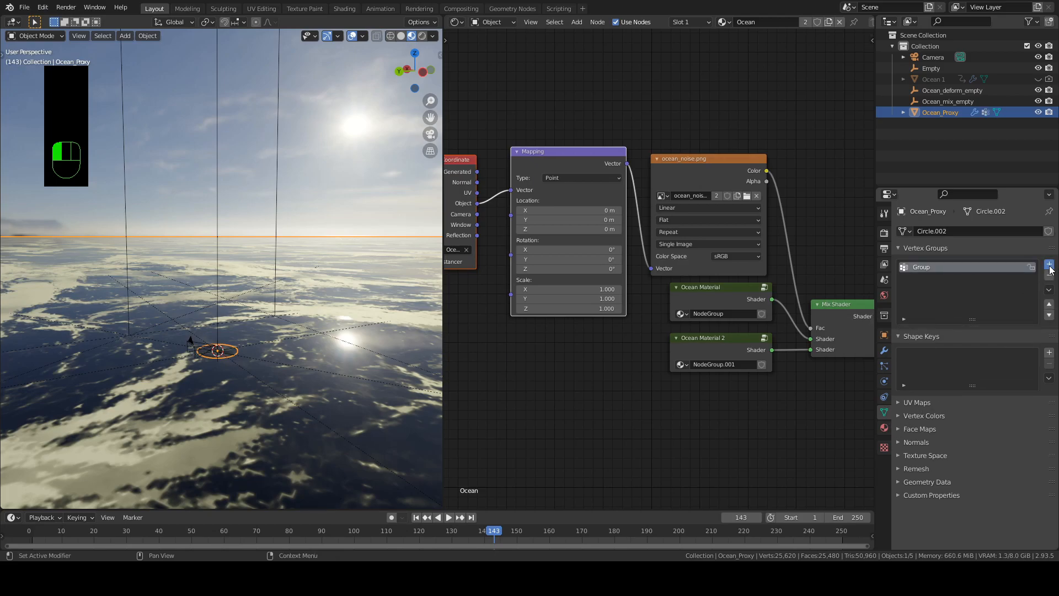
{"action": "left_click", "coordinate": [914, 267]}
{"action": "left_click", "coordinate": [914, 267]}
{"action": "type", "text": "Grou"}
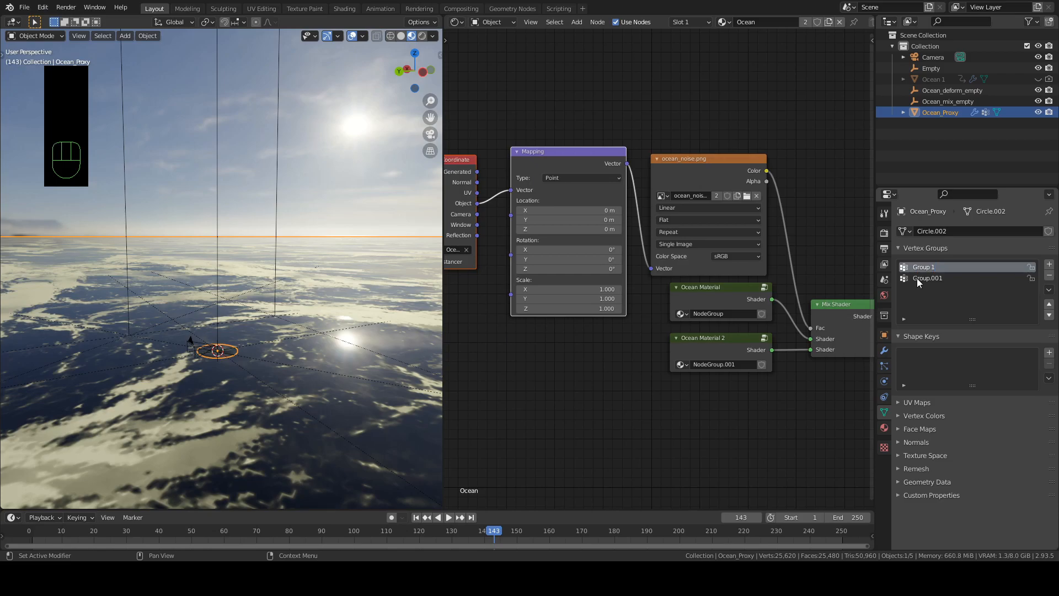
{"action": "double_click", "coordinate": [916, 278]}
{"action": "type", "text": "Group"}
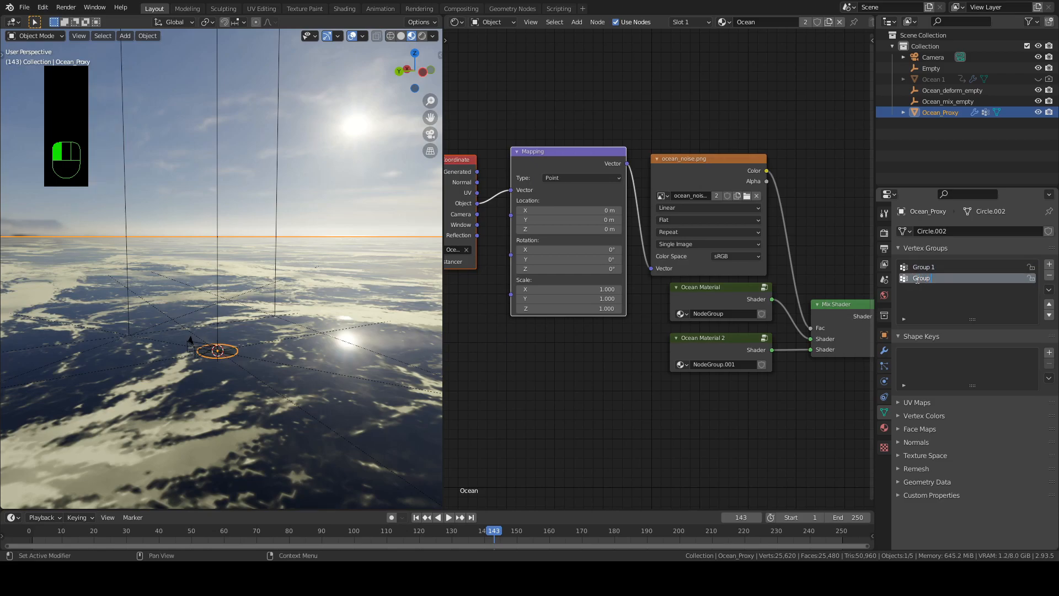
- In the VertexWeightEdit modifier, expand the Influence and Falloff settings, enable Group Add, and set the default weight to 0.5
{"action": "left_click", "coordinate": [881, 351]}
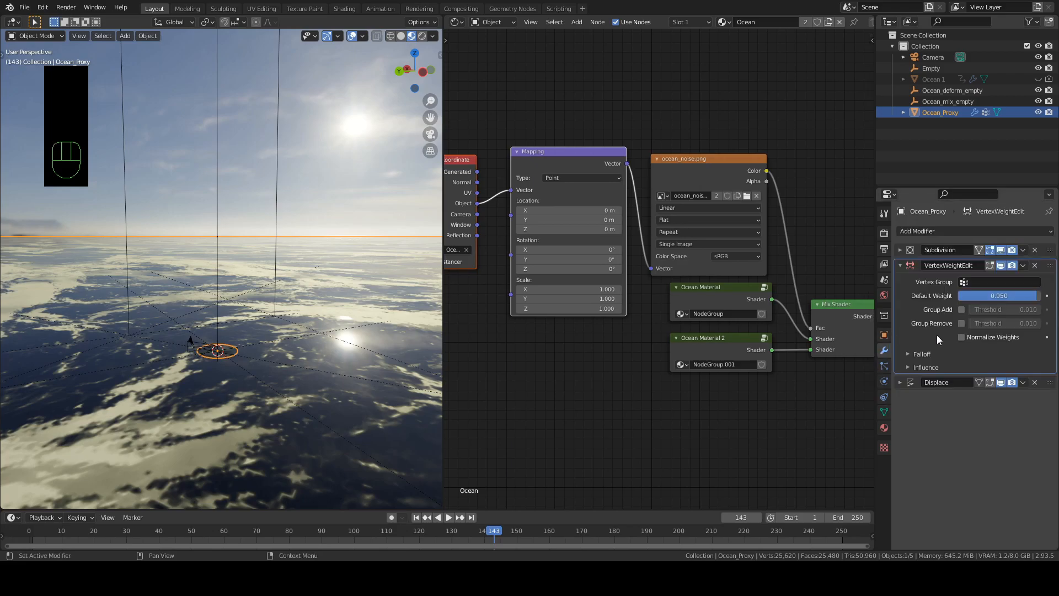
{"action": "left_click", "coordinate": [909, 366]}
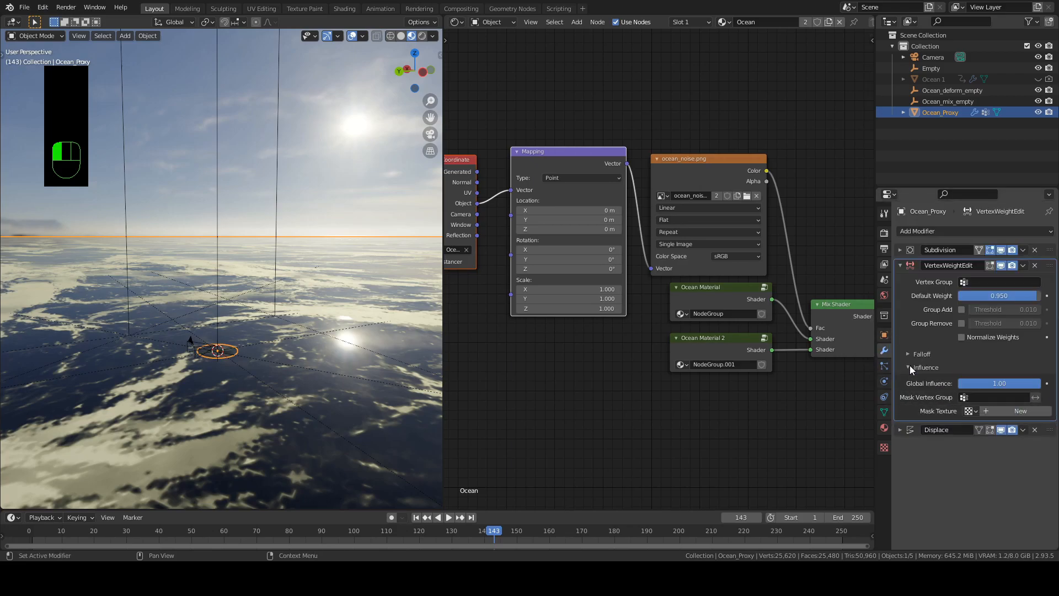
{"action": "left_click", "coordinate": [908, 354]}
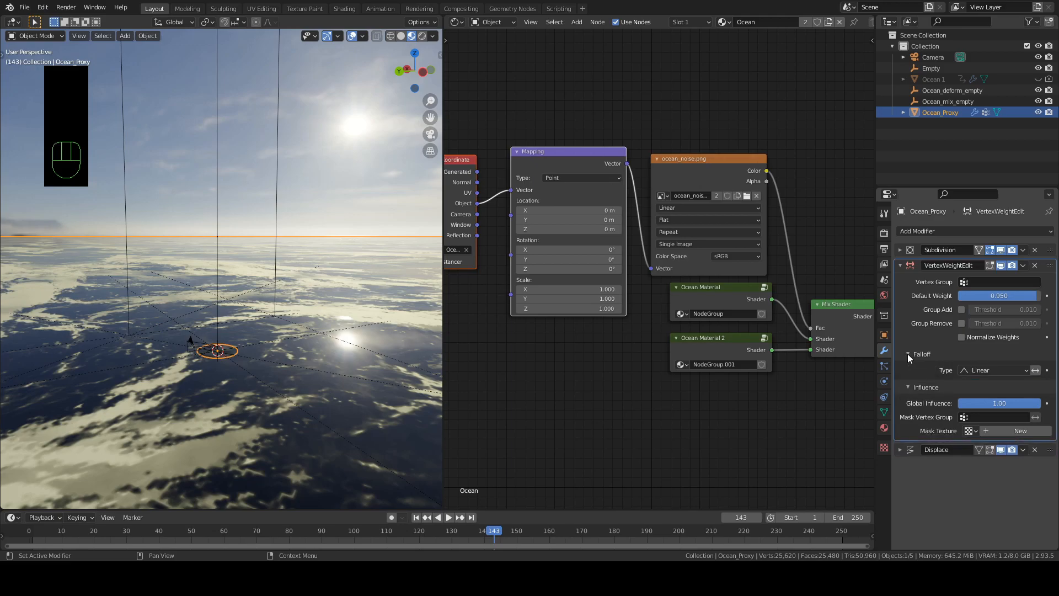
{"action": "left_click", "coordinate": [961, 309]}
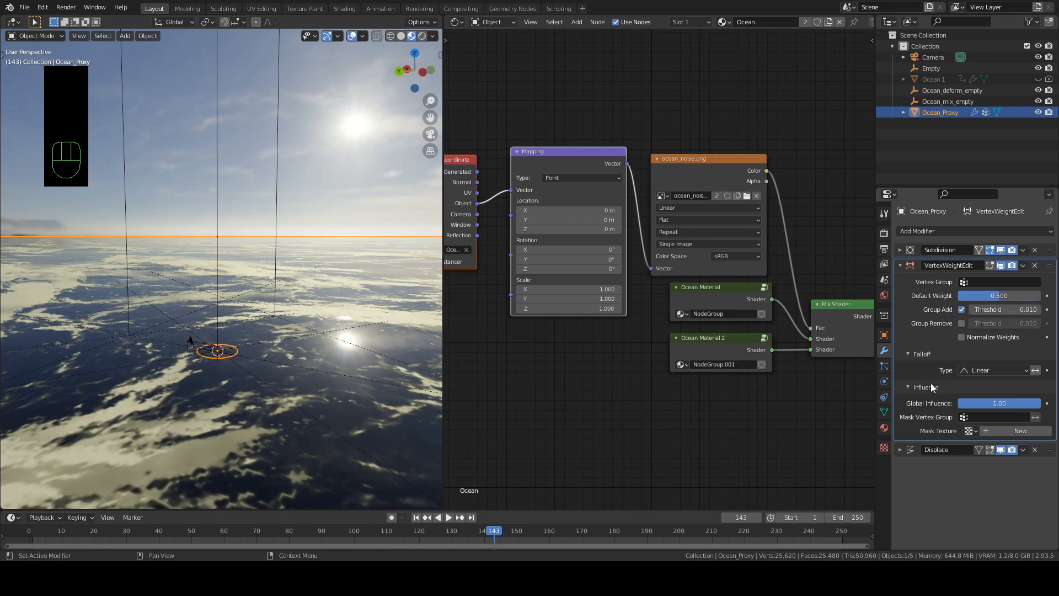
- Create a new mask texture for the VertexWeightEdit modifier and assign the ocean_noise.png image to it
{"action": "left_click", "coordinate": [992, 430]}
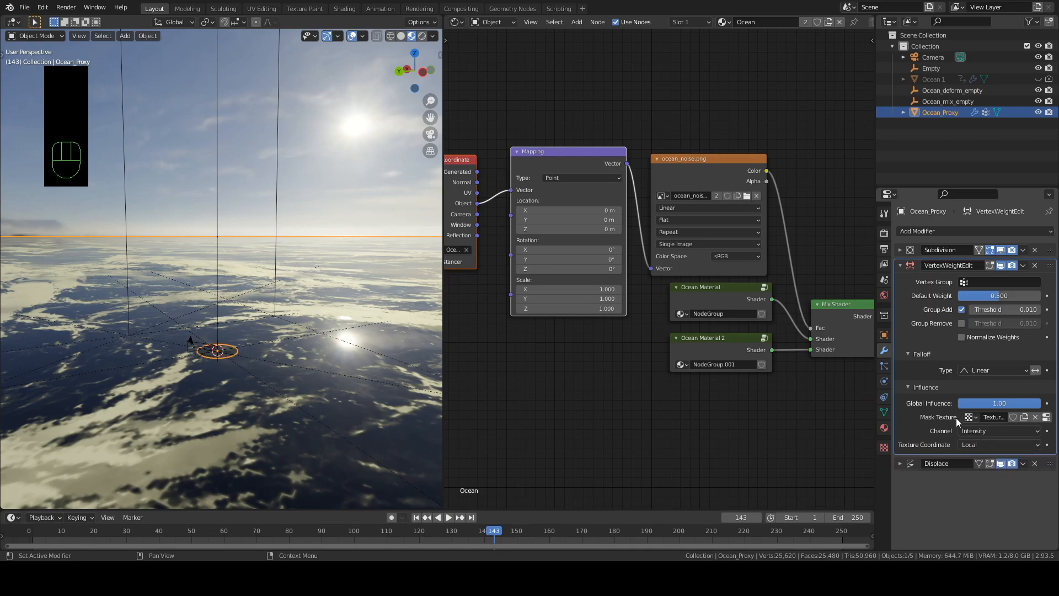
{"action": "left_click", "coordinate": [1045, 417]}
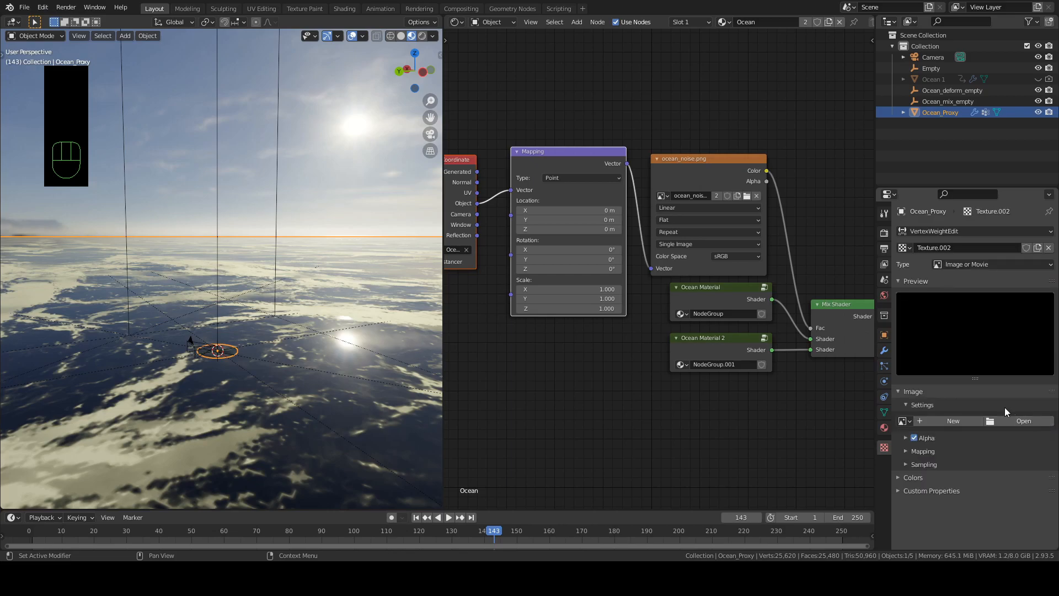
{"action": "left_click", "coordinate": [902, 421]}
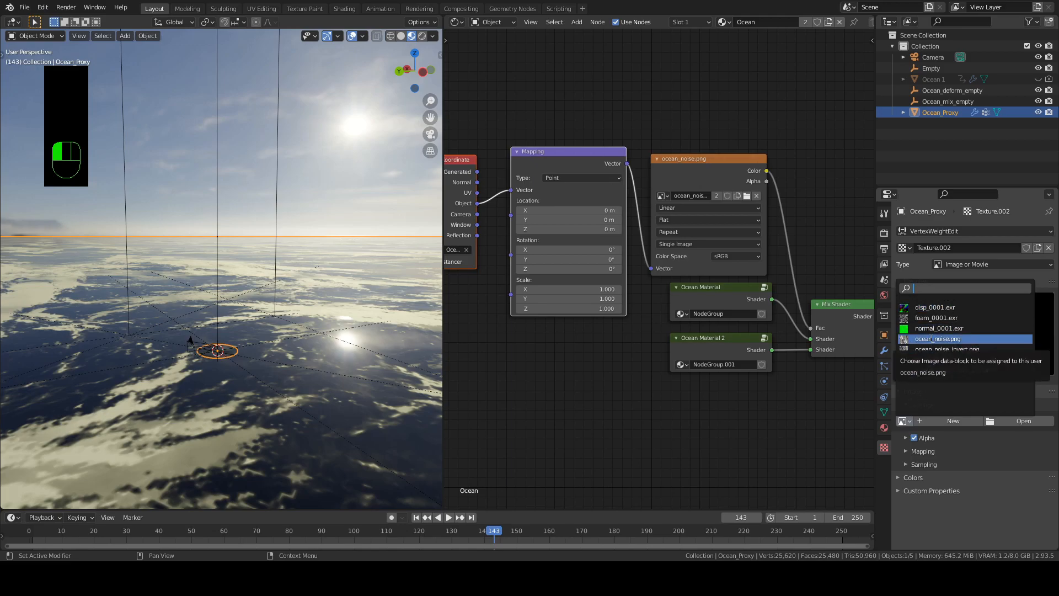
{"action": "left_click", "coordinate": [930, 338]}
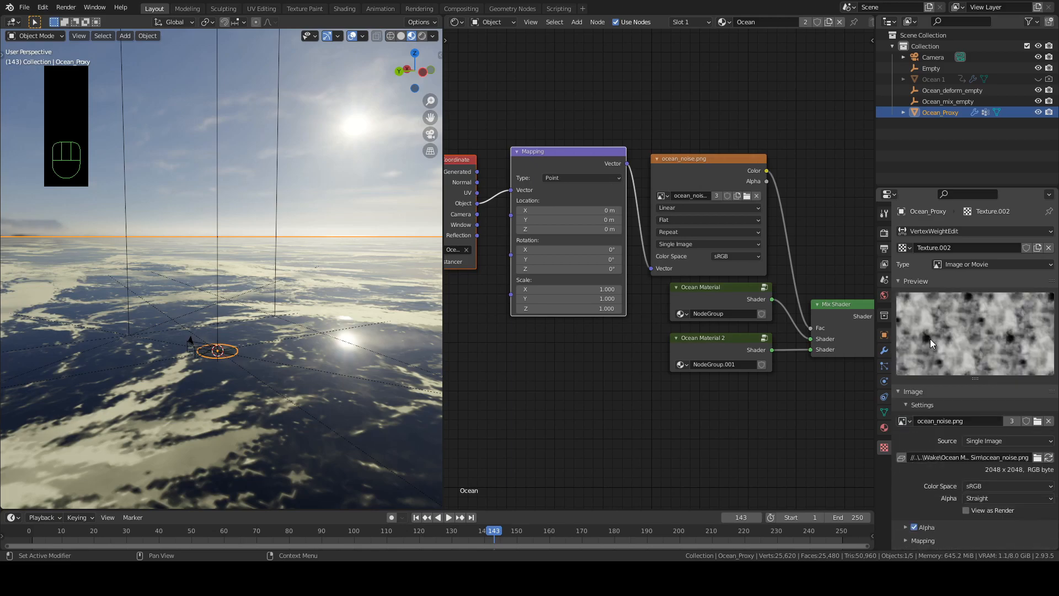
- Set the VertexWeightEdit mask texture's coordinates to Object and use Ocean_mix_empty as the coordinate object
{"action": "left_click", "coordinate": [884, 351]}
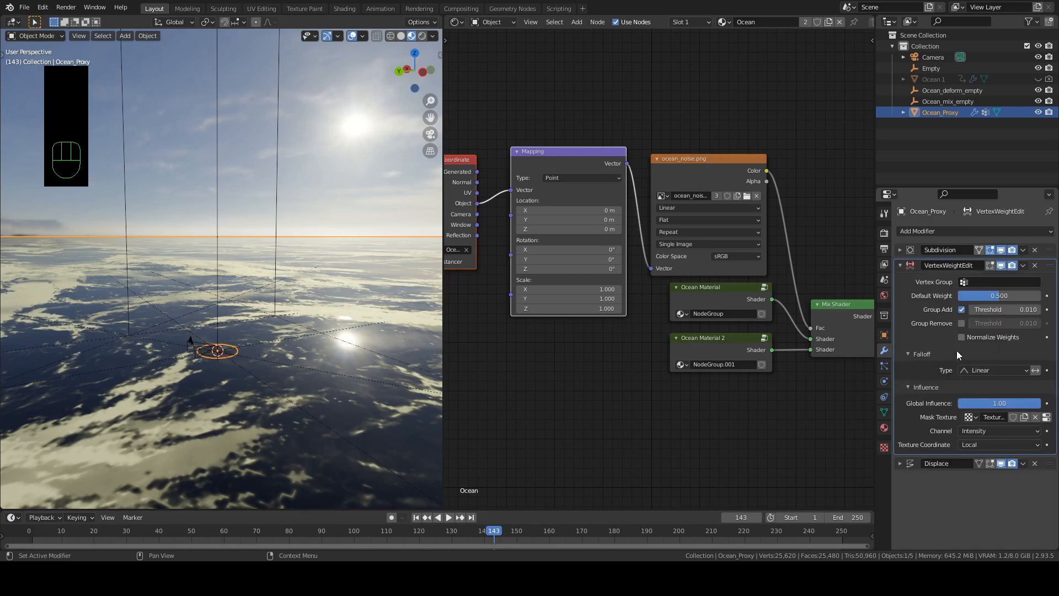
{"action": "left_click", "coordinate": [971, 445]}
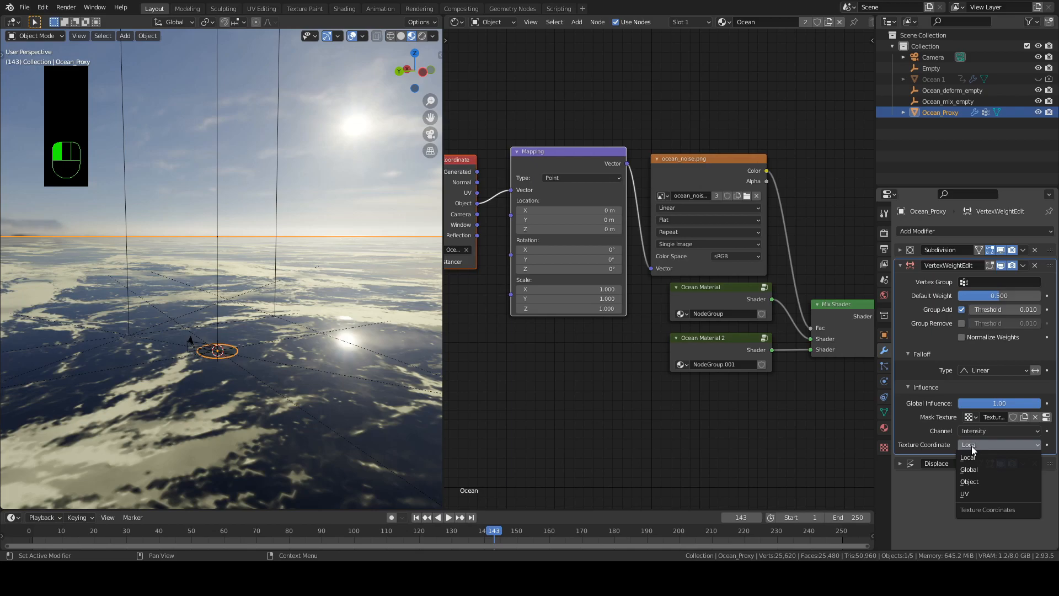
{"action": "left_click", "coordinate": [978, 480]}
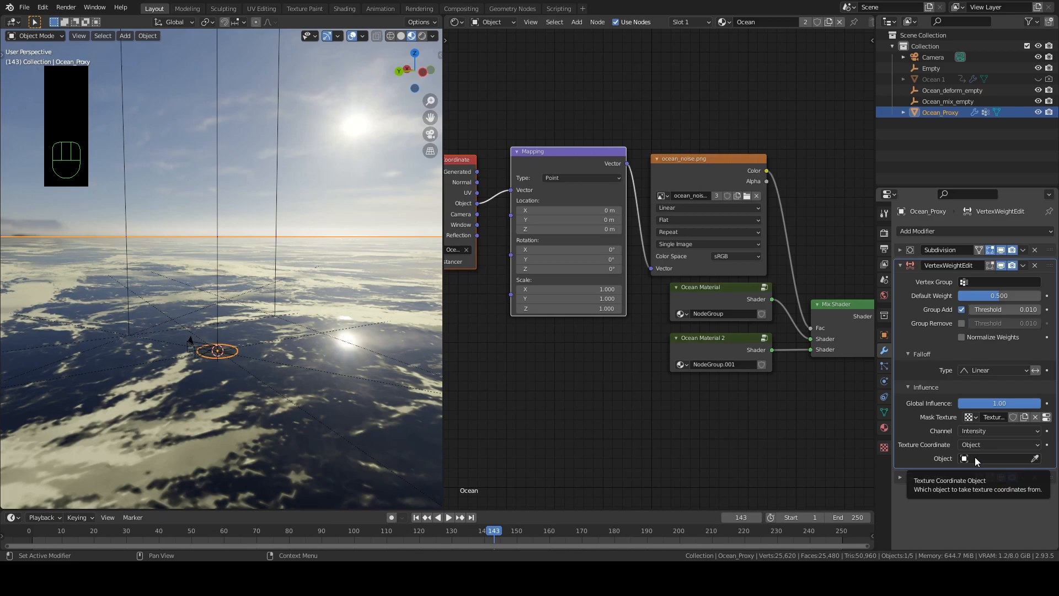
{"action": "left_click", "coordinate": [974, 457]}
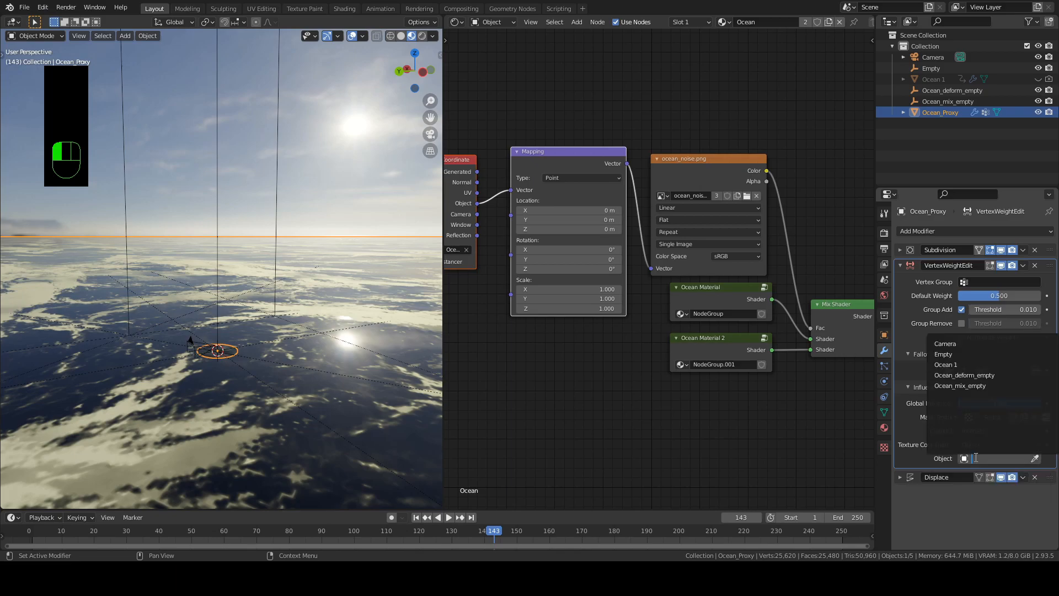
{"action": "left_click", "coordinate": [975, 385]}
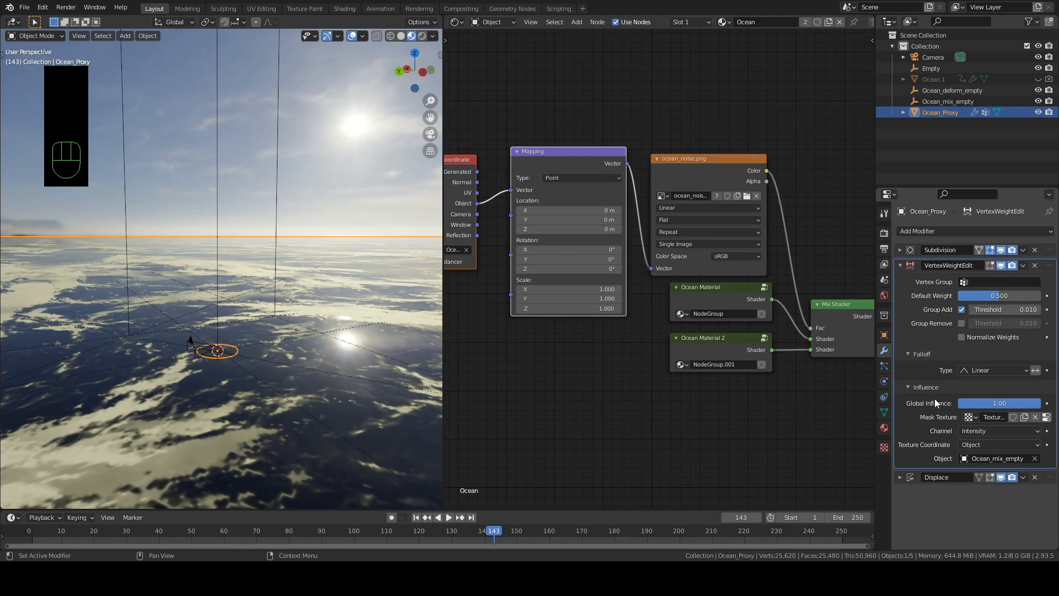
- In the VertexWeightEdit modifier, set Sharp falloff, vertex group Group 1, default weight 0.95, add threshold 0.5 and global influence 5
{"action": "left_click", "coordinate": [971, 370]}
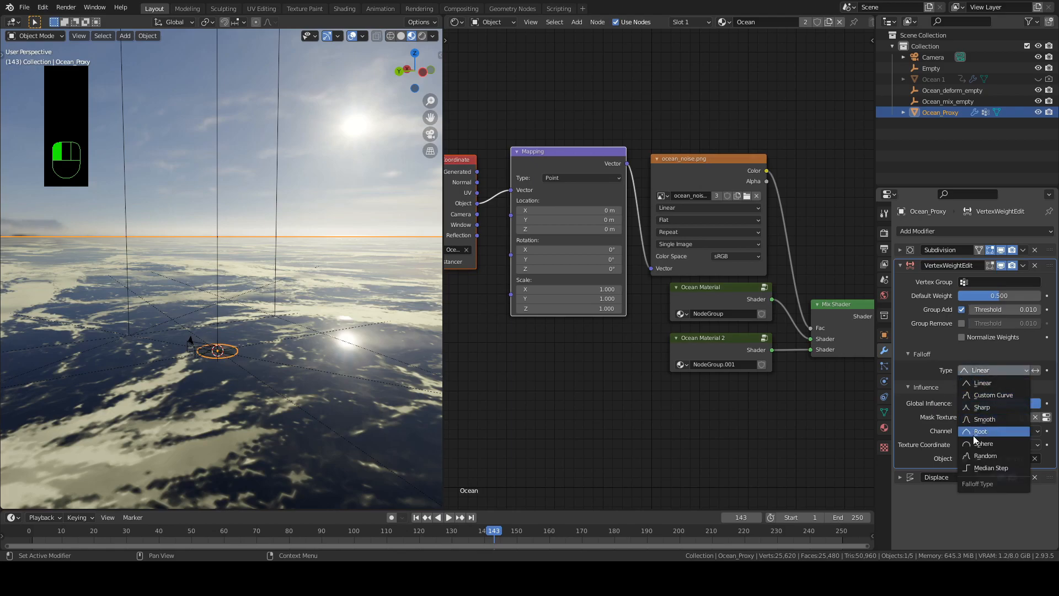
{"action": "left_click", "coordinate": [972, 408]}
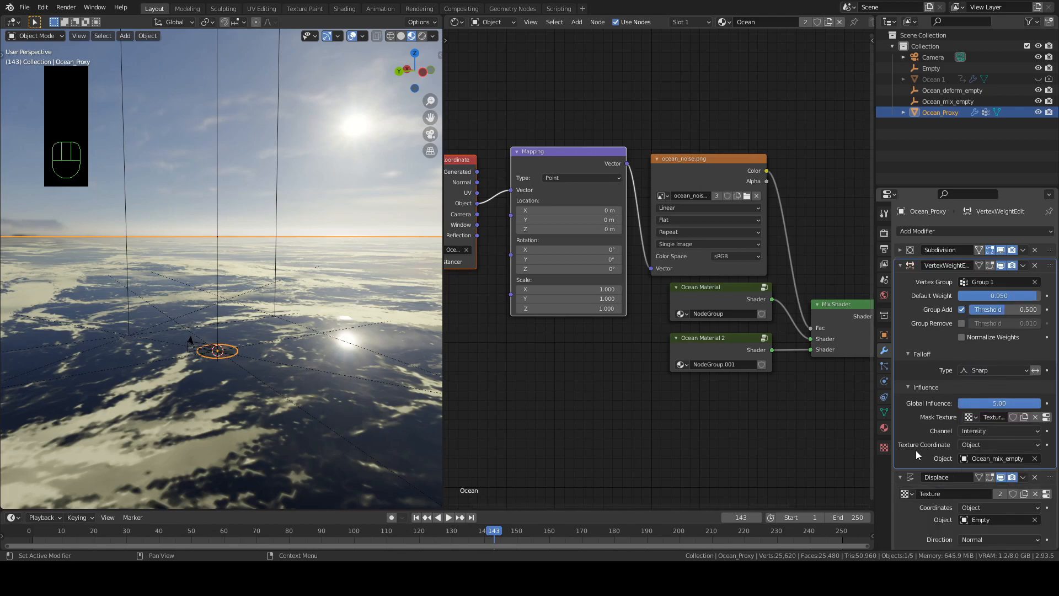
- Limit the existing Displace modifier to vertex group Group 1 and collapse its settings
{"action": "scroll", "coordinate": [915, 452], "scroll_direction": "down", "scroll_amount": 2}
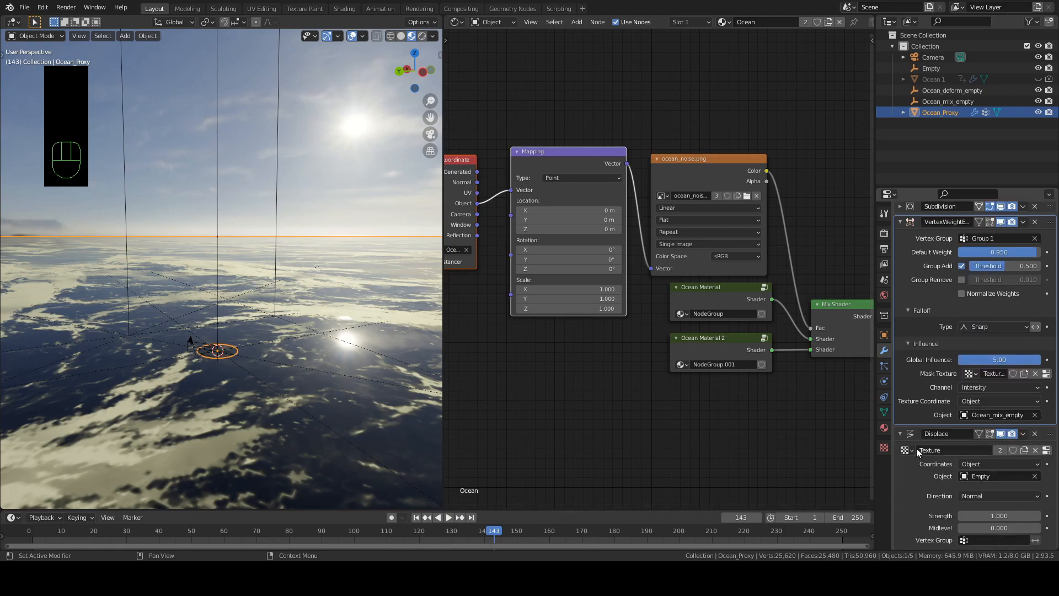
{"action": "left_click", "coordinate": [973, 538]}
{"action": "left_click", "coordinate": [963, 420]}
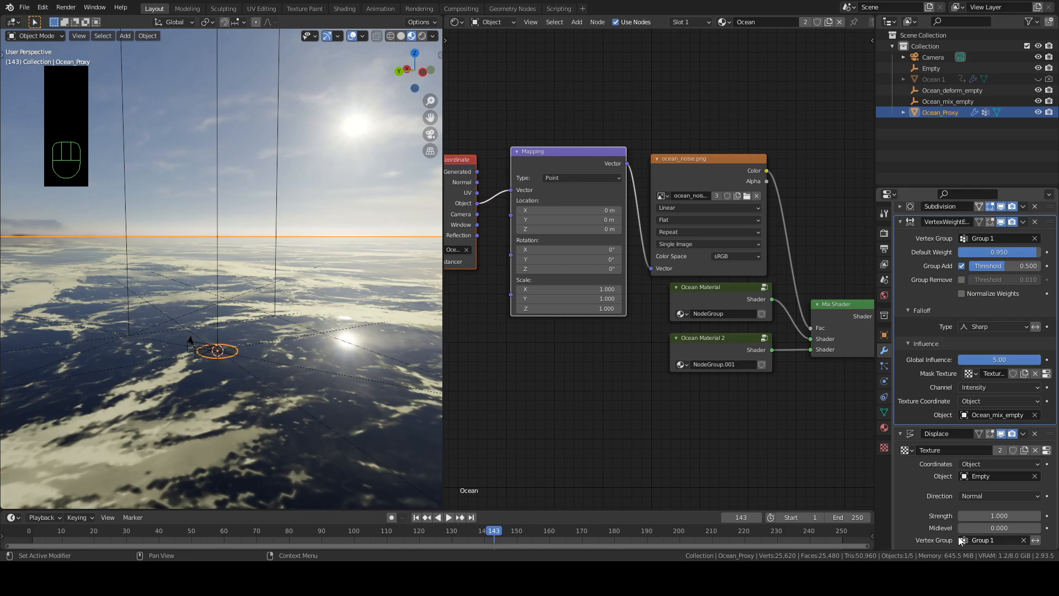
{"action": "left_click", "coordinate": [901, 435]}
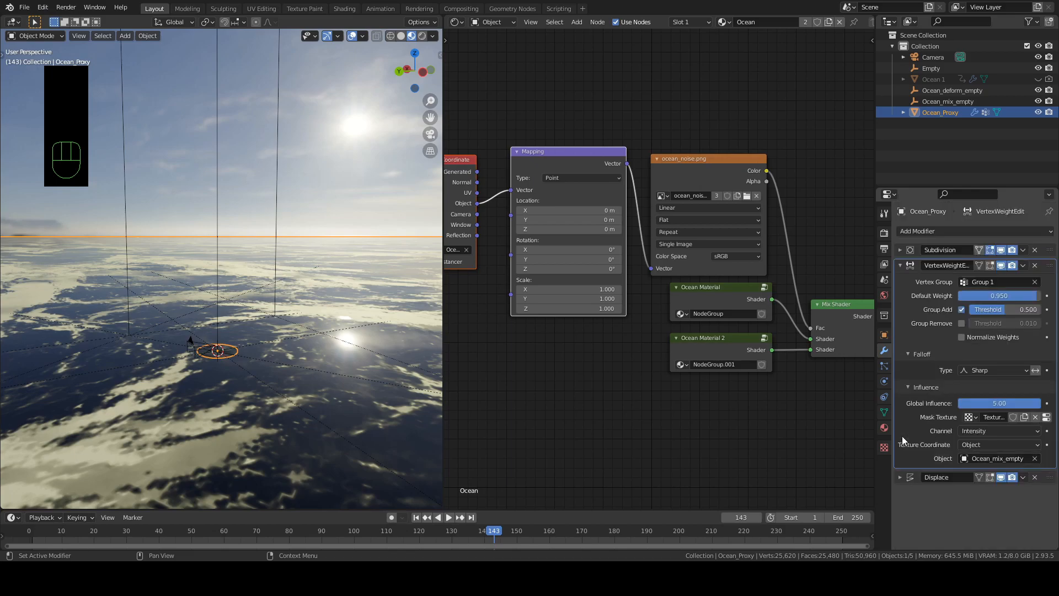
- Duplicate the VertexWeightEdit modifier, collapse the original, and set the copy's vertex group to Group 2
{"action": "left_click", "coordinate": [1024, 266]}
{"action": "left_click", "coordinate": [1007, 285]}
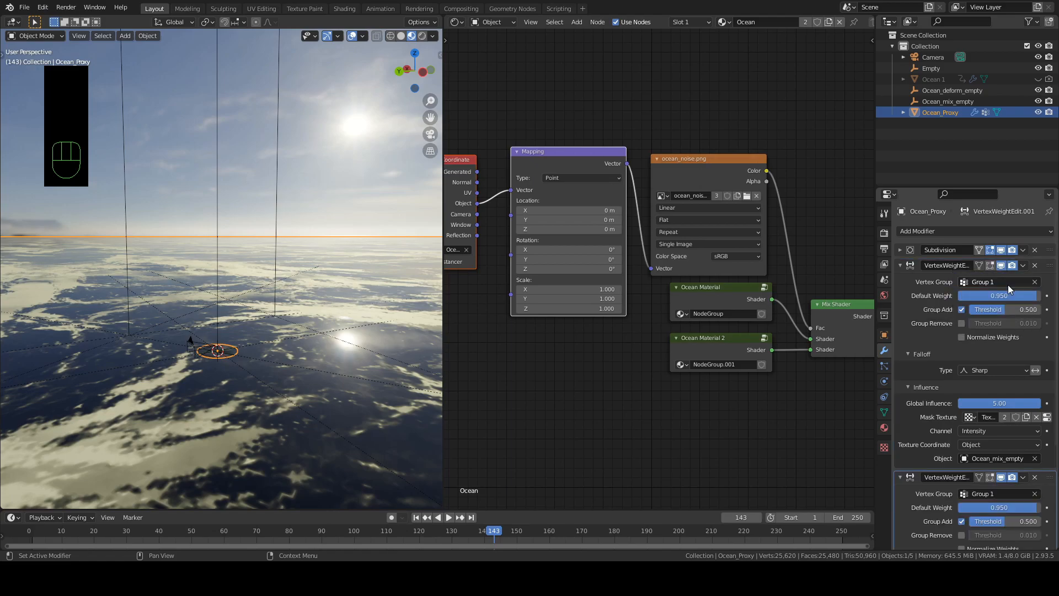
{"action": "left_click", "coordinate": [901, 264]}
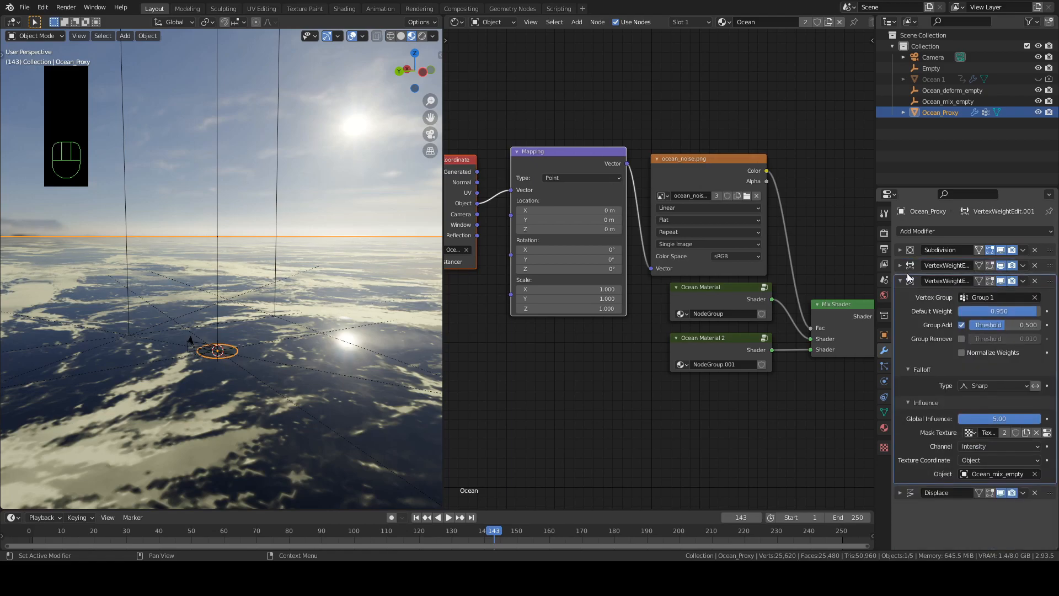
{"action": "left_click", "coordinate": [971, 296]}
{"action": "left_click", "coordinate": [964, 323]}
- Replace the duplicated VertexWeightEdit modifier's mask with a new texture using the ocean_noise_invert.png image, and collapse the modifier
{"action": "left_click", "coordinate": [1033, 434]}
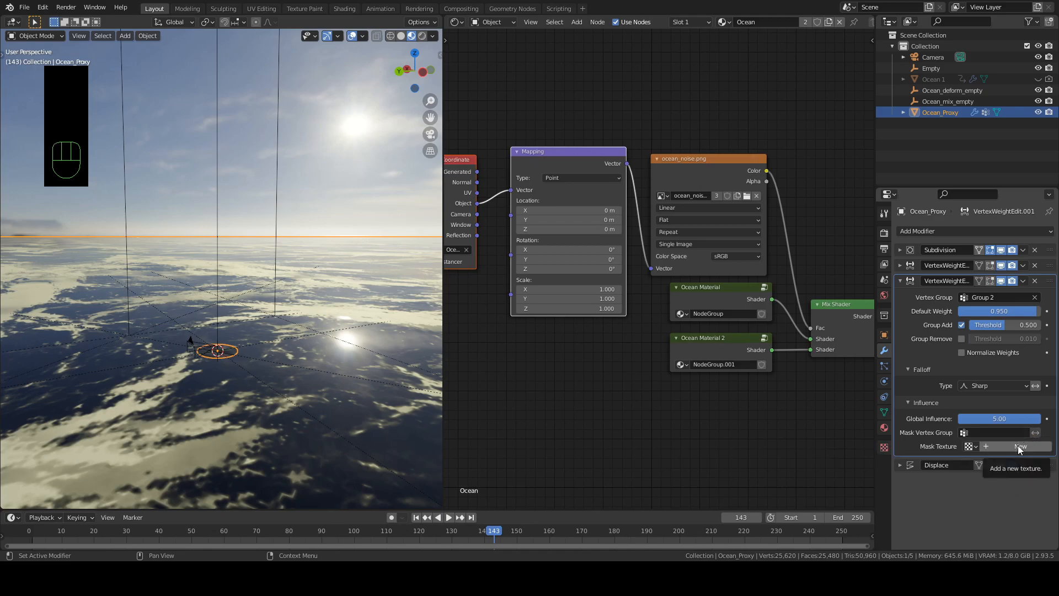
{"action": "left_click", "coordinate": [1019, 447]}
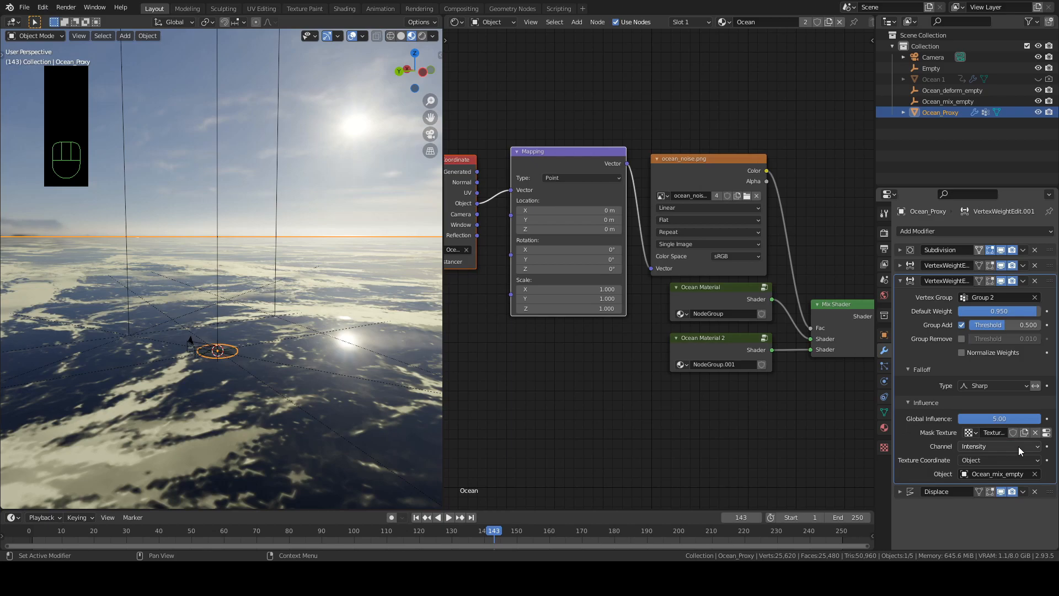
{"action": "left_click", "coordinate": [1045, 433]}
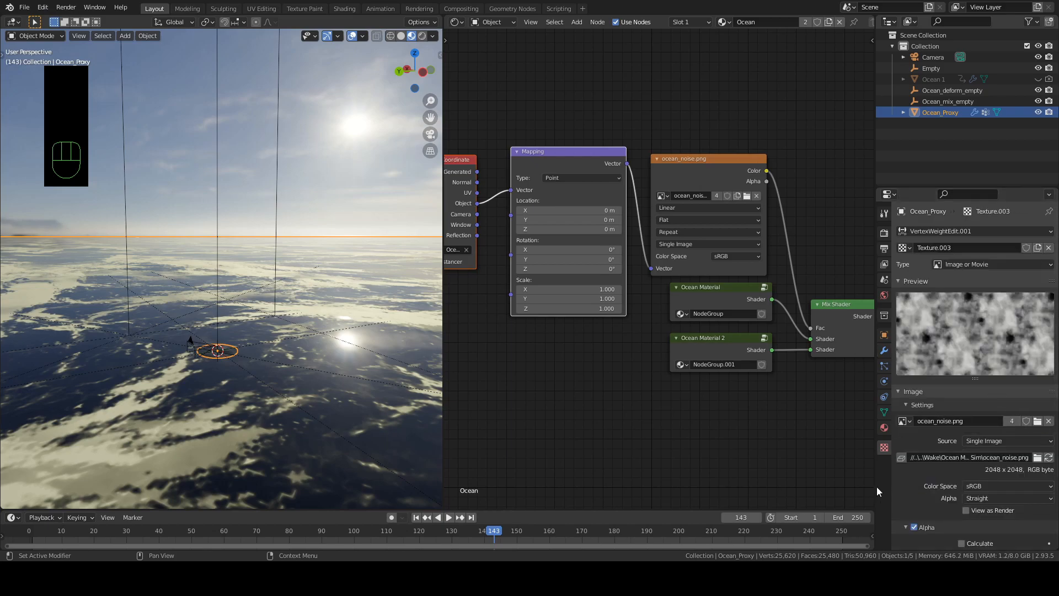
{"action": "left_click", "coordinate": [934, 463]}
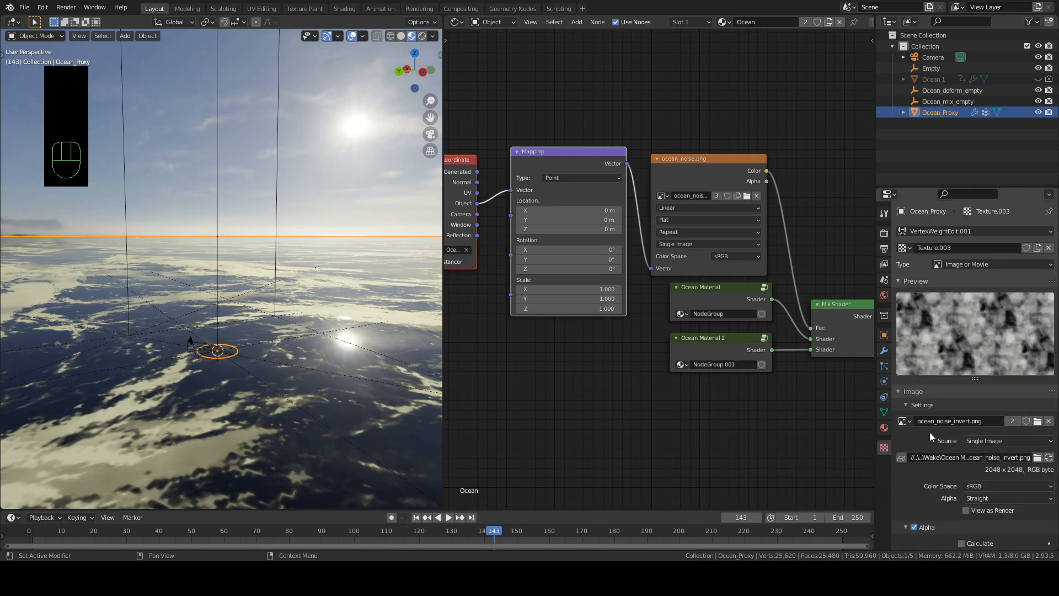
{"action": "left_click", "coordinate": [884, 352]}
{"action": "left_click", "coordinate": [900, 280]}
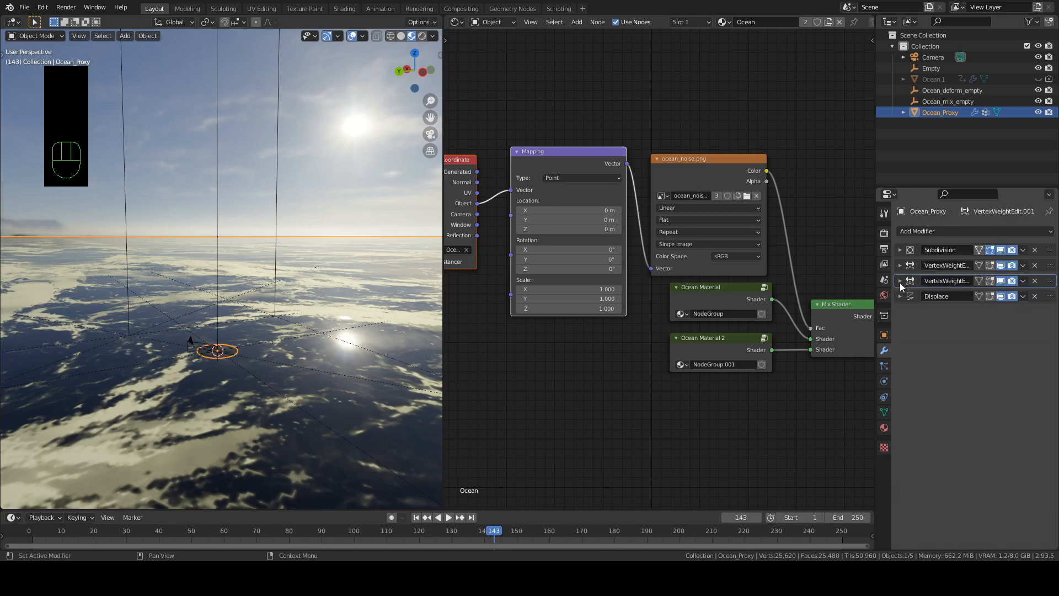
- Duplicate the Displace modifier and set the copy's vertex group to Group 2 and its coordinate object to Ocean_deform_empty
{"action": "left_click", "coordinate": [1023, 296]}
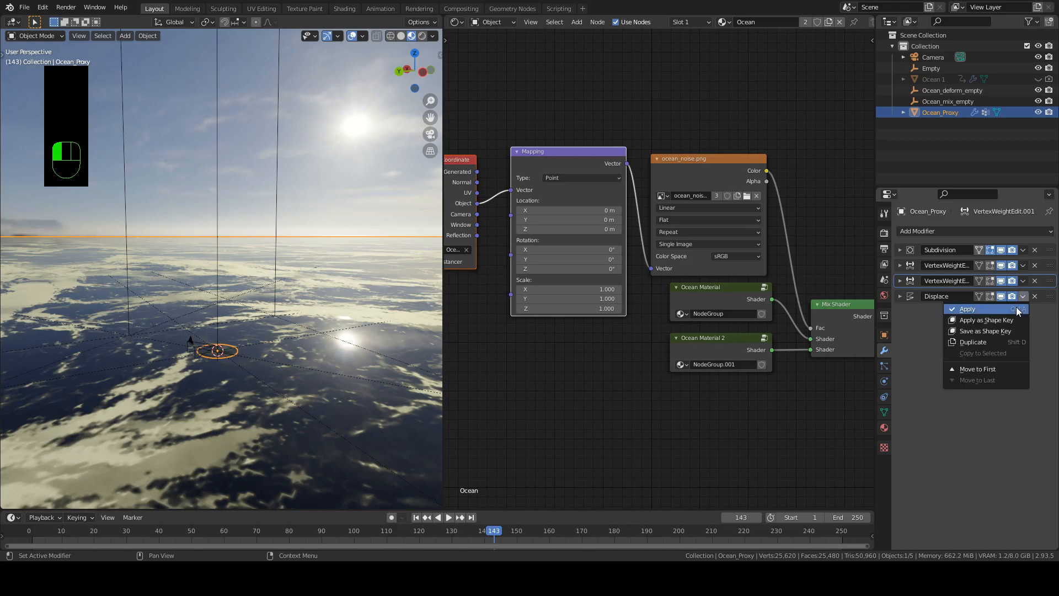
{"action": "left_click", "coordinate": [1006, 342]}
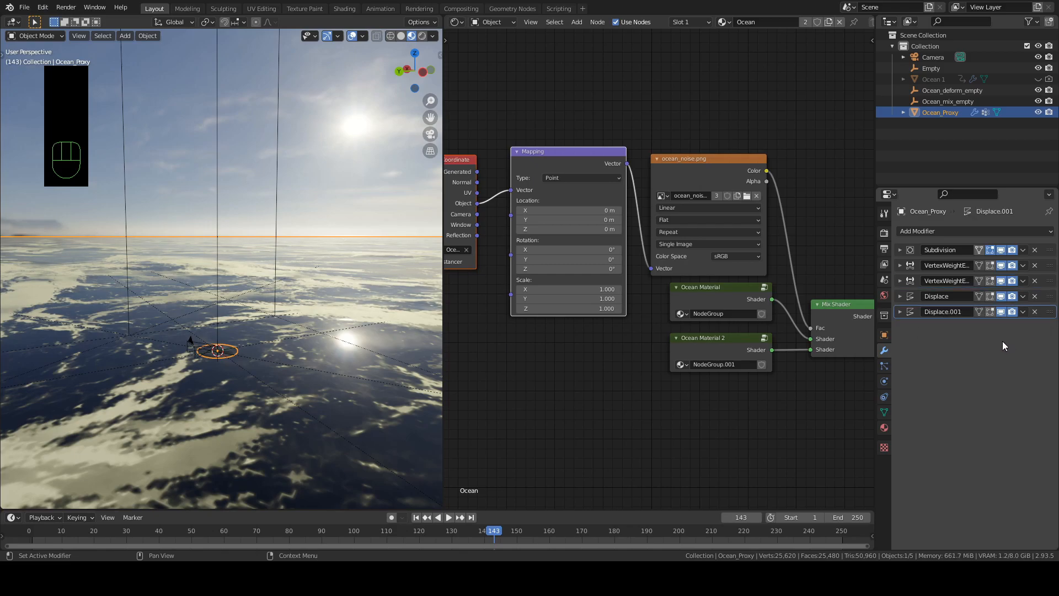
{"action": "left_click", "coordinate": [900, 312]}
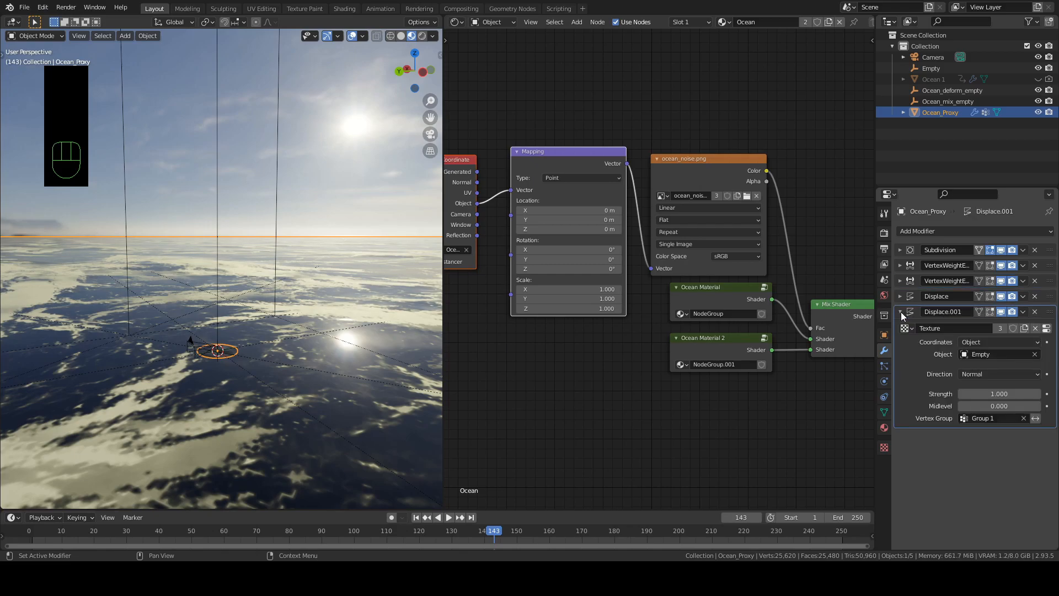
{"action": "left_click", "coordinate": [982, 418]}
{"action": "left_click", "coordinate": [971, 448]}
{"action": "left_click", "coordinate": [993, 353]}
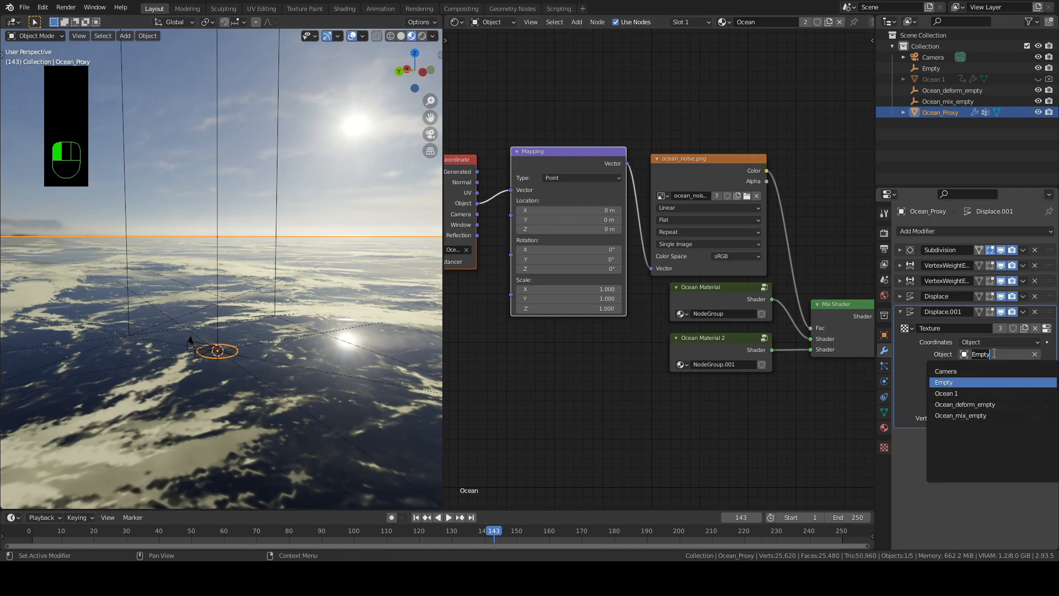
{"action": "left_click", "coordinate": [983, 405]}
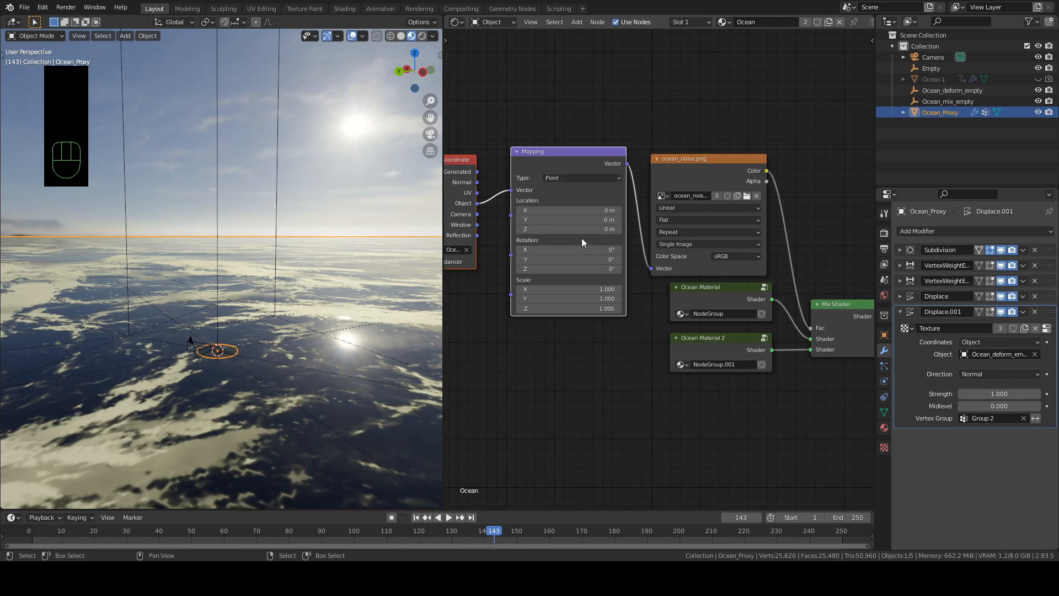
- In the Mapping node, set the X, Y and Z location to 0.5 m and the X and Y scale to 0.5
{"action": "left_click_drag", "start_coordinate": [588, 210], "coordinate": [588, 229]}
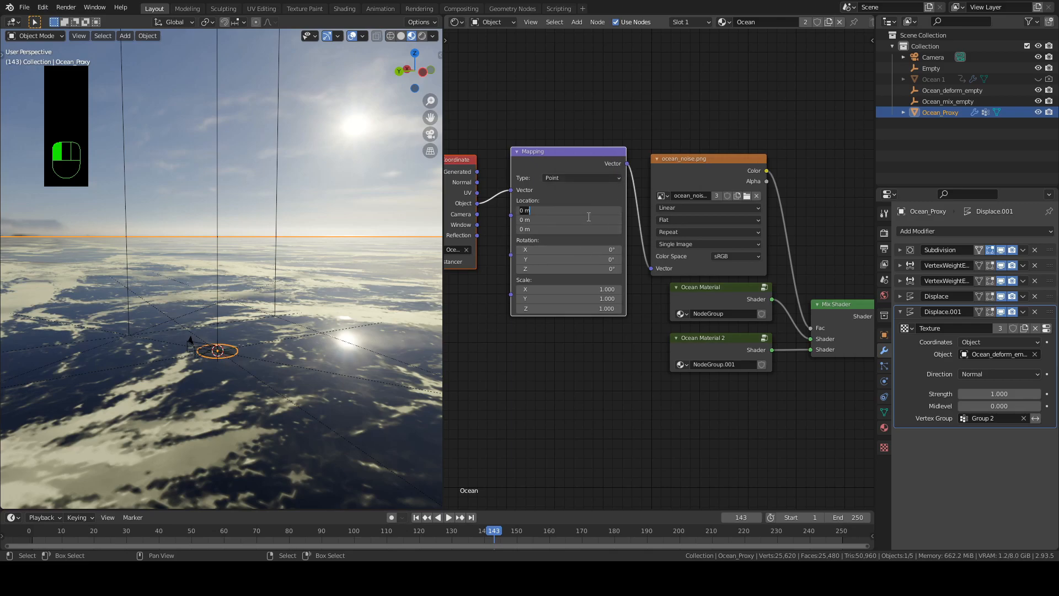
{"action": "type", "text": "0.5"}
{"action": "key", "text": "Return"}
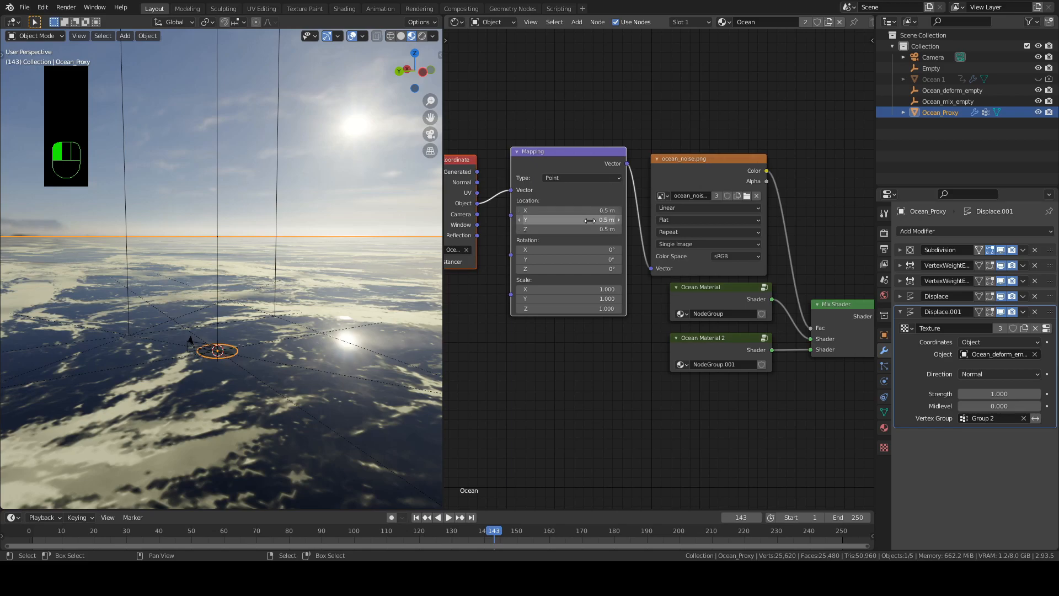
{"action": "left_click_drag", "start_coordinate": [590, 288], "coordinate": [590, 298]}
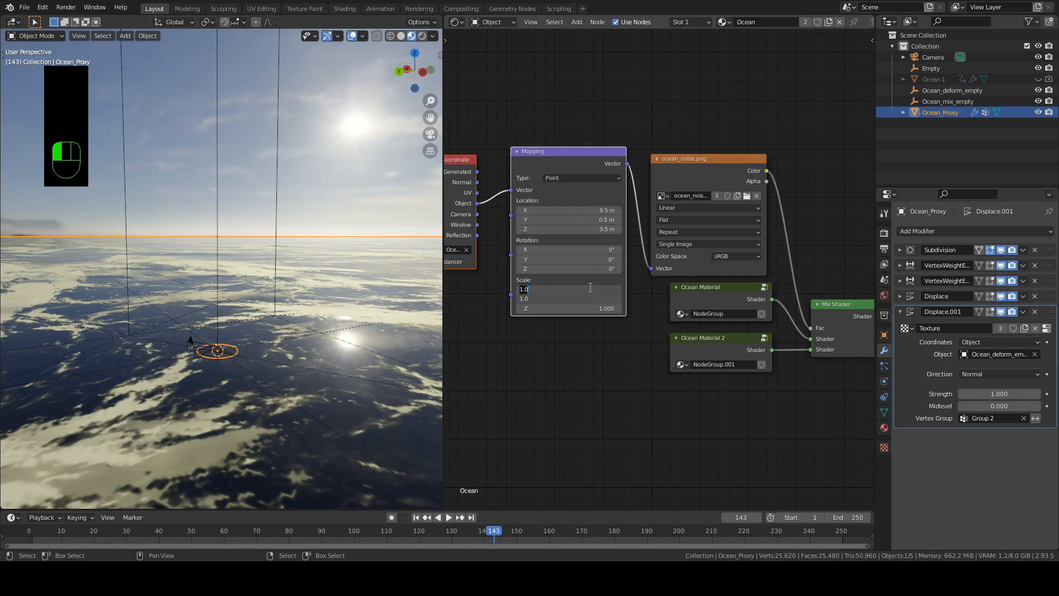
{"action": "type", "text": "0.5"}
{"action": "key", "text": "Return"}
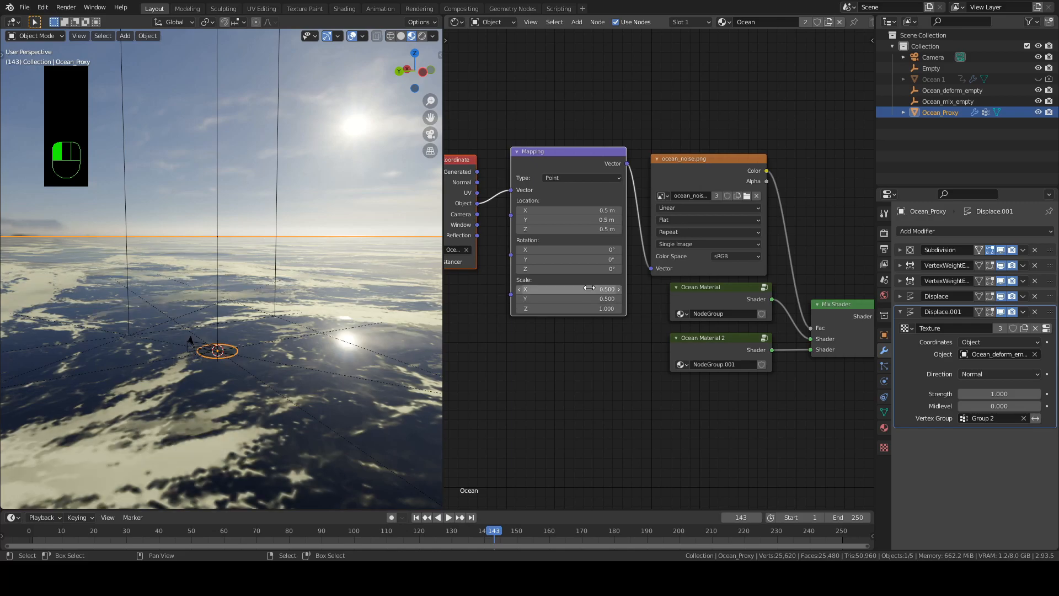
- Move the Texture Coordinate, Mapping and noise image nodes away from the material groups to free space before the Mix Shader
{"action": "key", "text": "a"}
{"action": "key", "text": "b"}
{"action": "left_click_drag", "start_coordinate": [480, 190], "coordinate": [632, 248]}
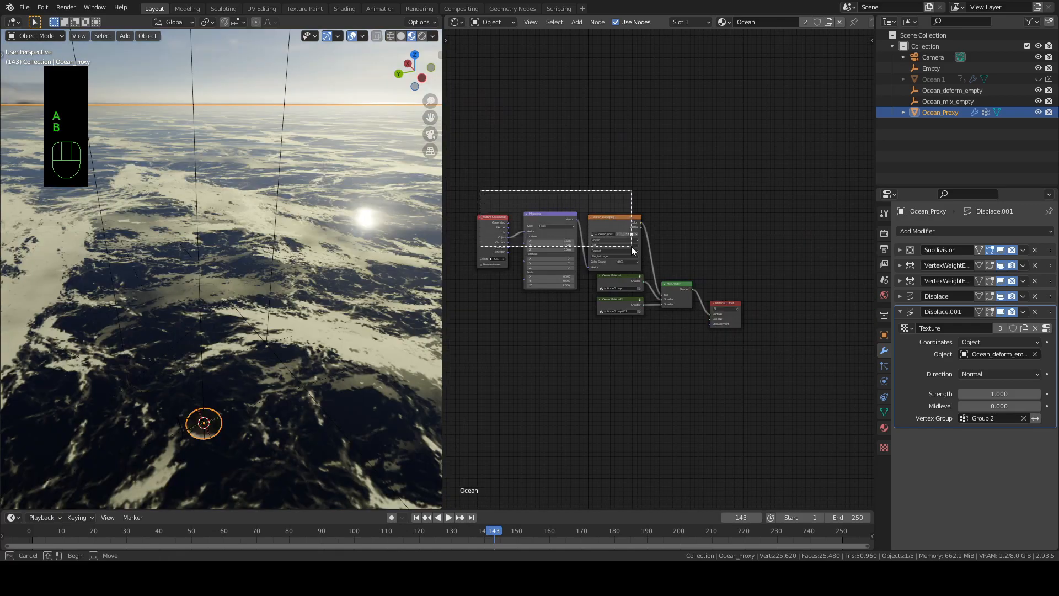
{"action": "key", "text": "g"}
{"action": "left_click", "coordinate": [575, 191]}
{"action": "key", "text": "a"}
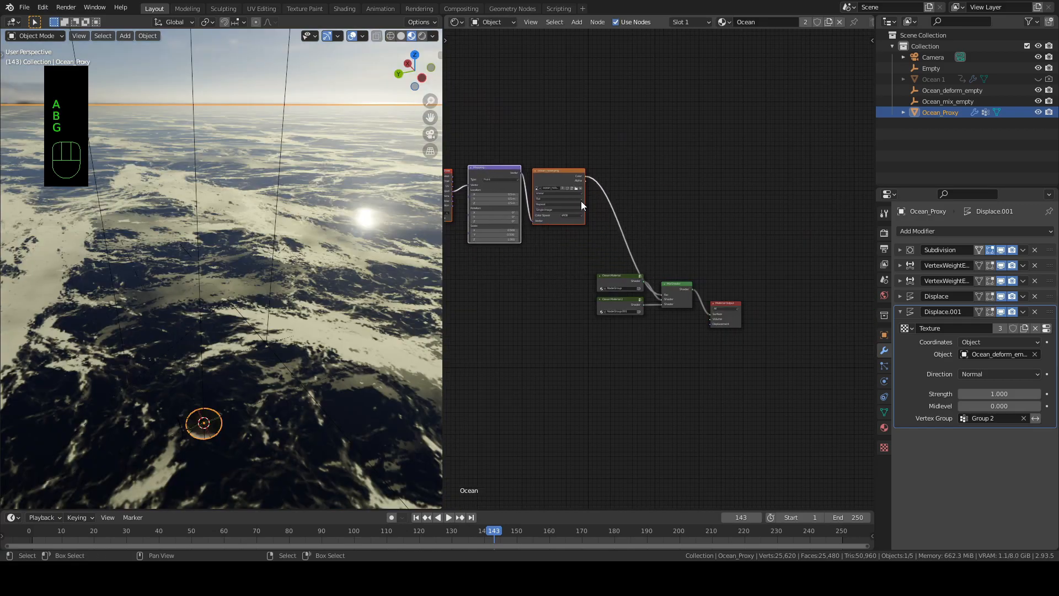
- Insert a ColorRamp node on the link between the ocean_noise.png color output and the Mix Shader factor
{"action": "key", "text": "shift+a"}
{"action": "left_click", "coordinate": [610, 208]}
{"action": "type", "text": "c"}
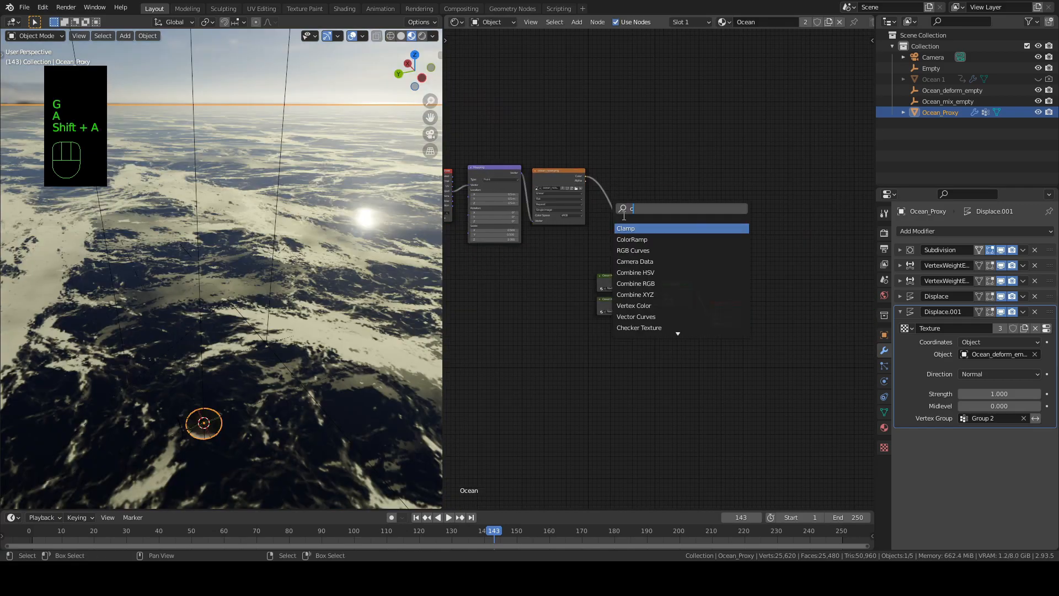
{"action": "left_click", "coordinate": [633, 239]}
{"action": "left_click", "coordinate": [621, 223]}
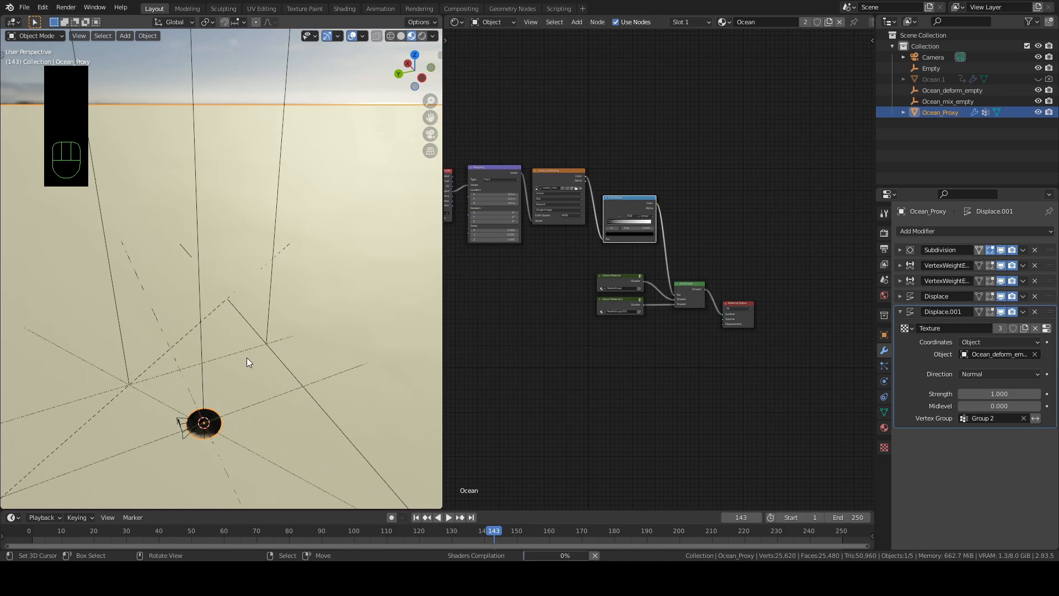
- Sharpen the ColorRamp's transition by moving the black stop to 0.141 and bringing the white stop close to it
{"action": "scroll", "coordinate": [266, 361], "scroll_direction": "up", "scroll_amount": 5}
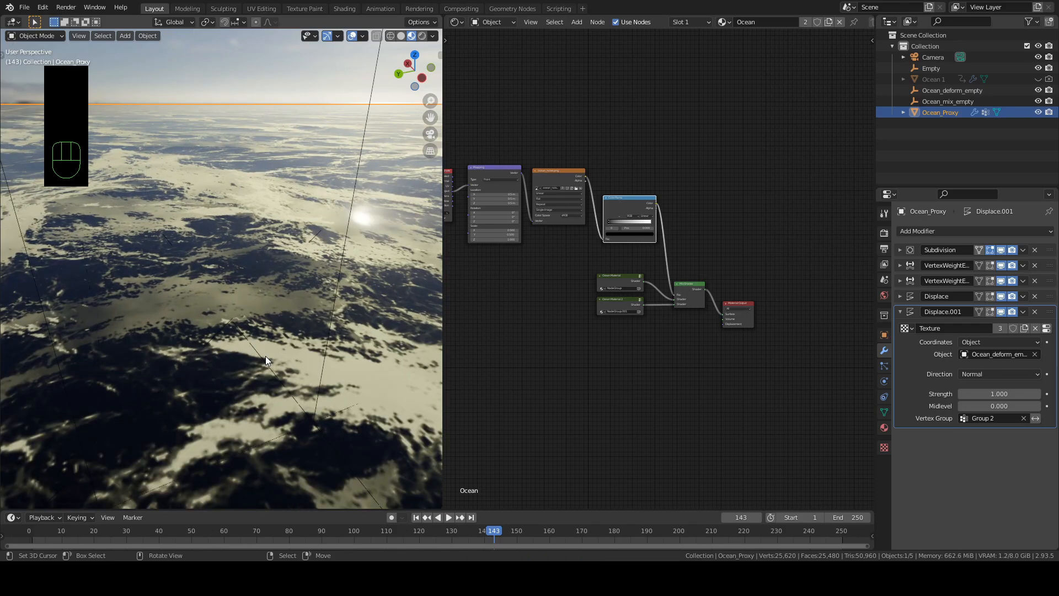
{"action": "scroll", "coordinate": [266, 361], "scroll_direction": "down", "scroll_amount": 6}
{"action": "middle_click_drag", "start_coordinate": [533, 376], "coordinate": [533, 376]}
{"action": "scroll", "coordinate": [532, 380], "scroll_direction": "up", "scroll_amount": 4}
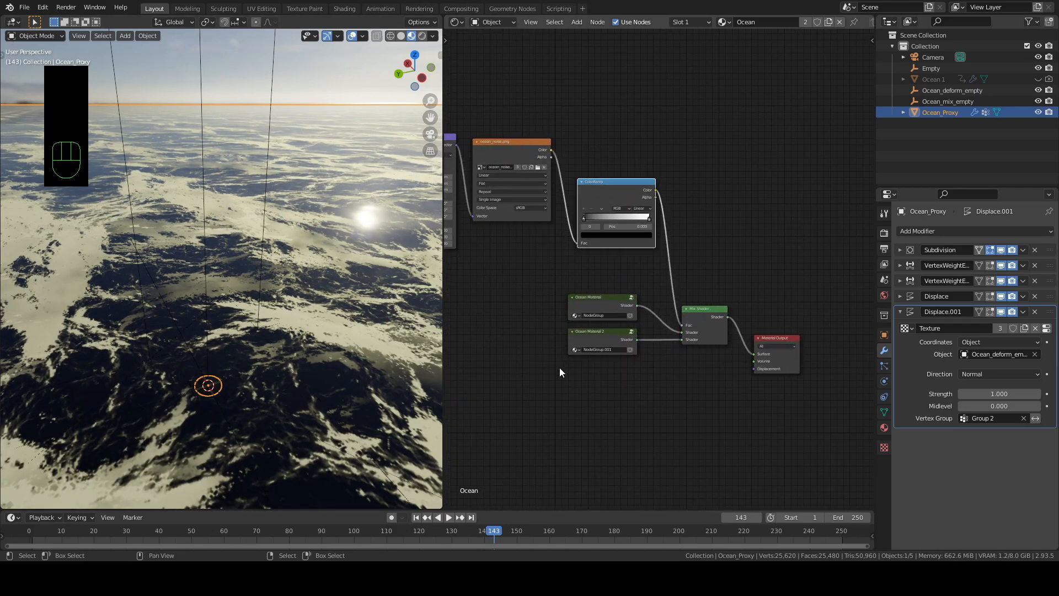
{"action": "middle_click_drag", "start_coordinate": [574, 305], "coordinate": [602, 314]}
{"action": "scroll", "coordinate": [604, 317], "scroll_direction": "up", "scroll_amount": 2}
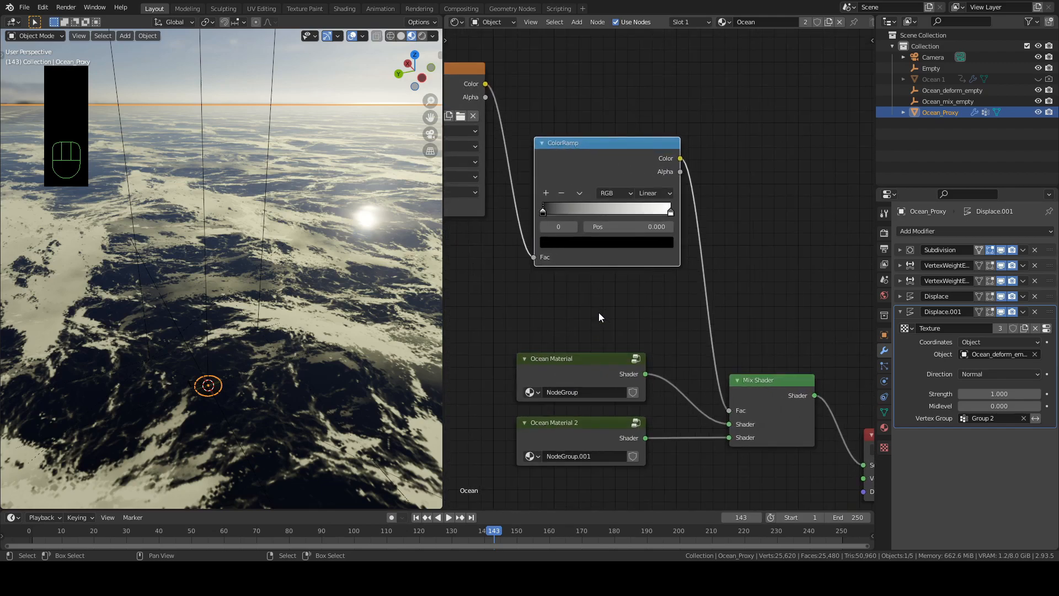
{"action": "left_click_drag", "start_coordinate": [544, 214], "coordinate": [559, 210]}
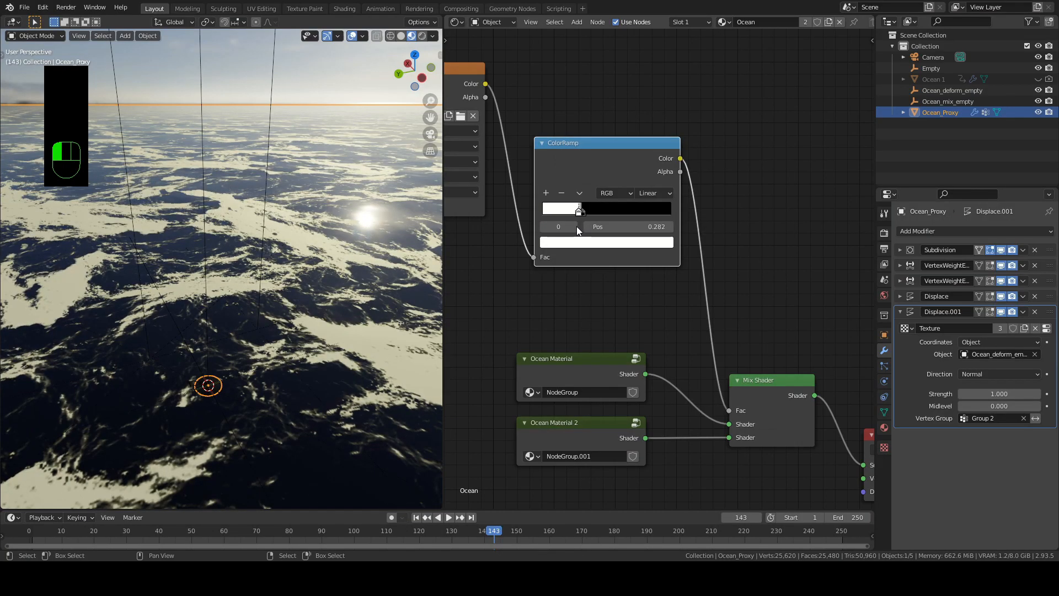
{"action": "left_click", "coordinate": [584, 213]}
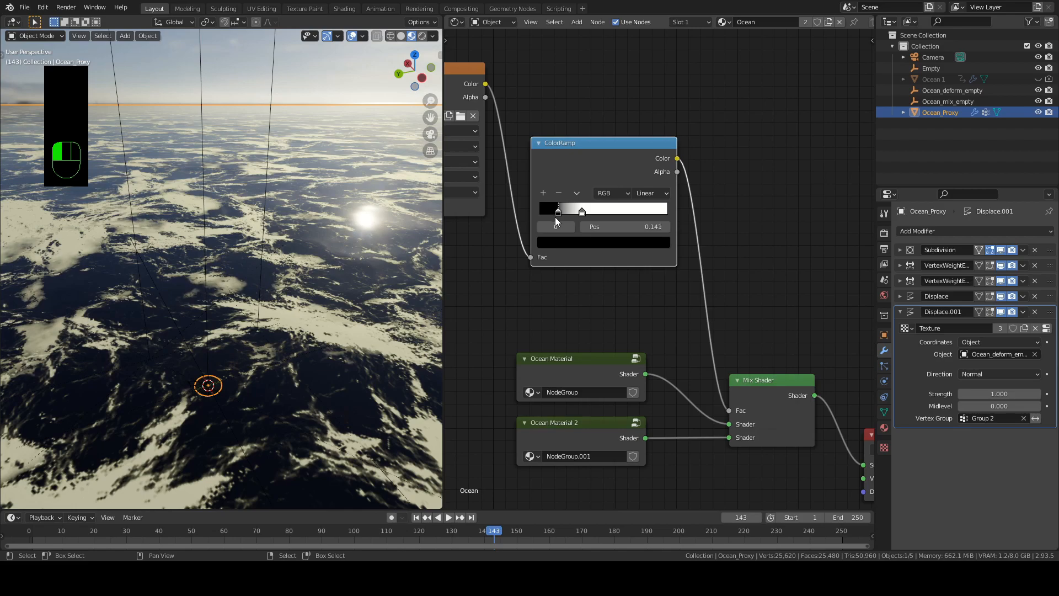
- Spread the ColorRamp's stops to nearly the full range, with black at 0.000 and white at 0.986, to compare the softer mix
{"action": "left_click_drag", "start_coordinate": [551, 217], "coordinate": [548, 219]}
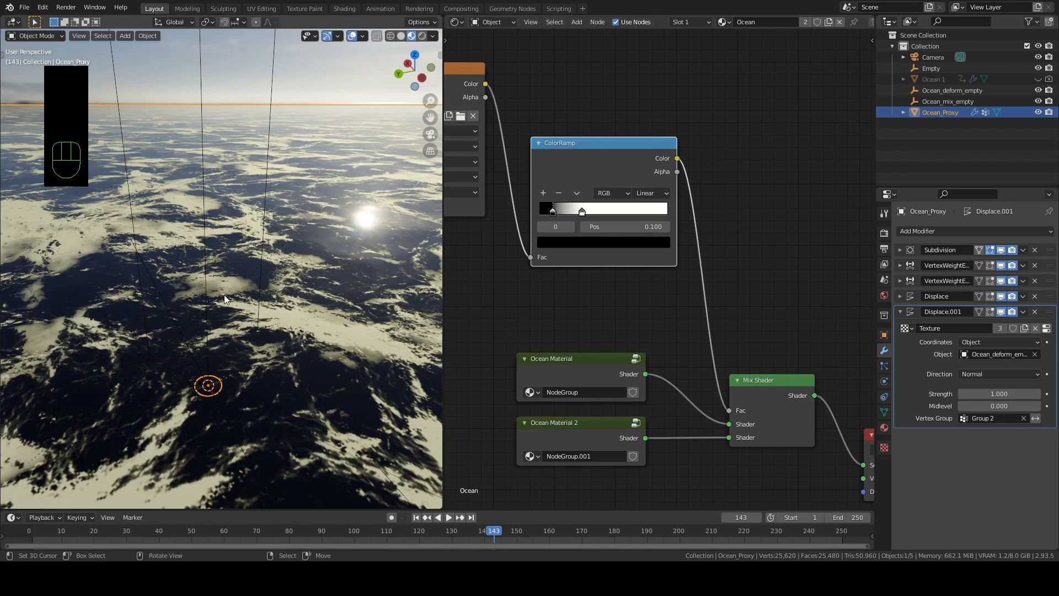
{"action": "scroll", "coordinate": [230, 287], "scroll_direction": "up", "scroll_amount": 5}
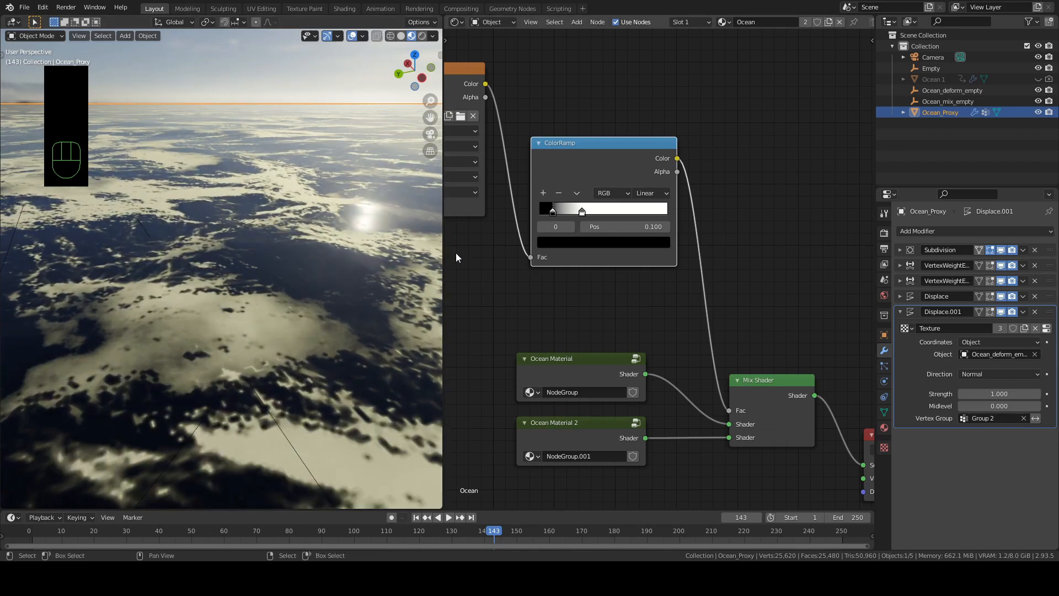
{"action": "left_click_drag", "start_coordinate": [550, 214], "coordinate": [667, 205]}
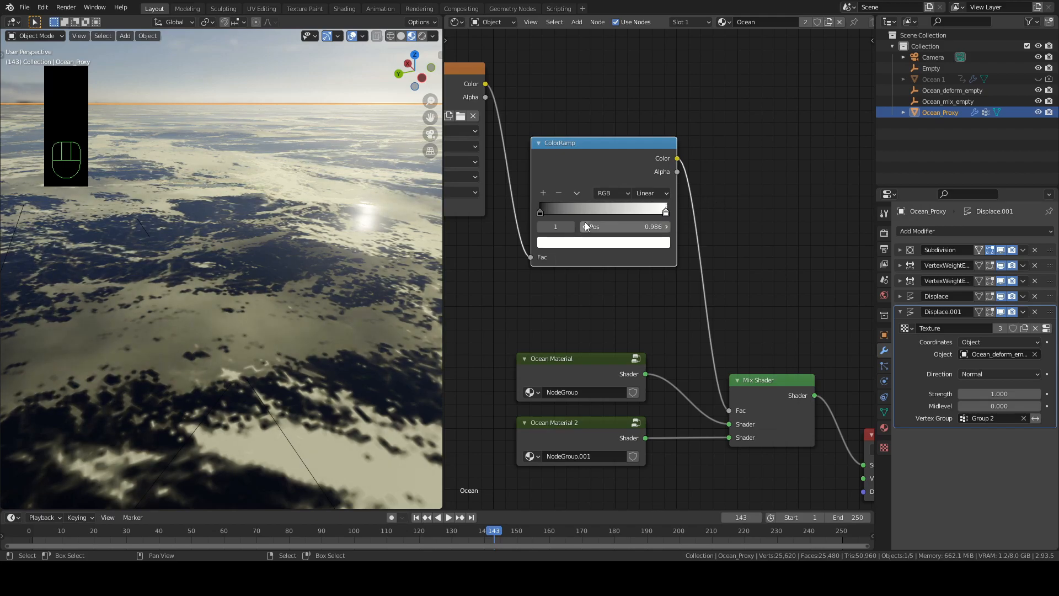
{"action": "mouse_move", "coordinate": [540, 213]}
{"action": "left_mouse_down"}
{"action": "mouse_move", "coordinate": [664, 213]}
{"action": "mouse_move", "coordinate": [526, 219]}
{"action": "left_mouse_up"}
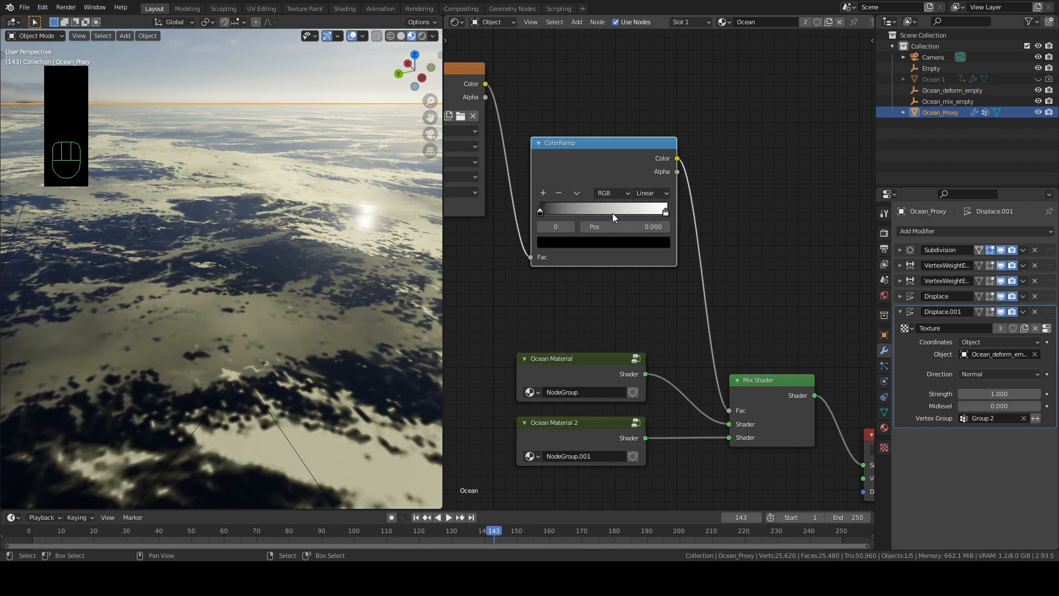
- Narrow the ColorRamp's transition by placing the black stop at 0.159 and the white stop a short distance above it
{"action": "left_click_drag", "start_coordinate": [666, 212], "coordinate": [579, 211]}
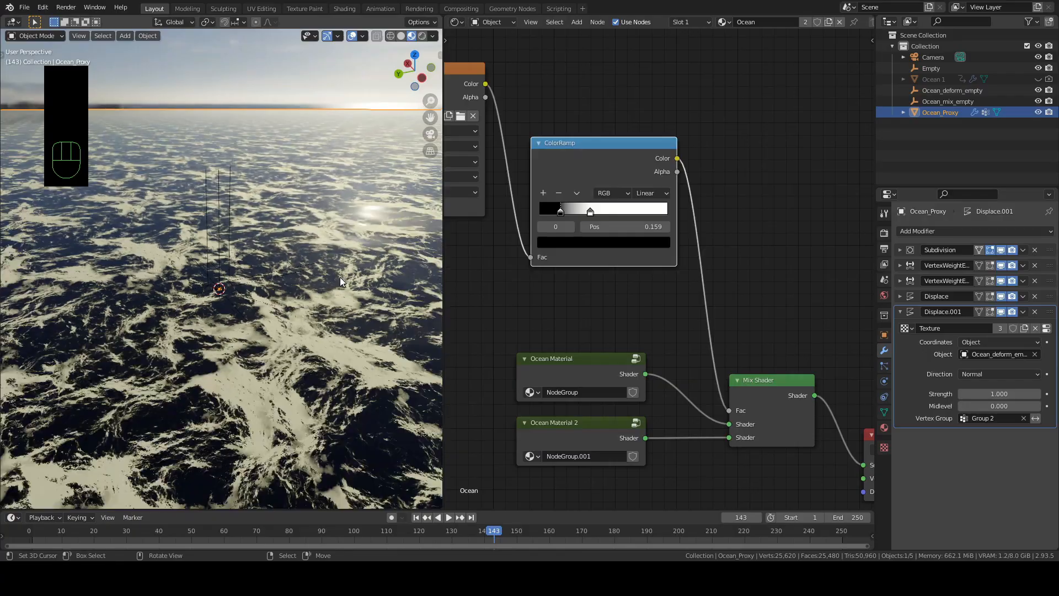
{"action": "mouse_move", "coordinate": [339, 277]}
{"action": "middle_mouse_down"}
{"action": "mouse_move", "coordinate": [337, 316]}
{"action": "mouse_move", "coordinate": [338, 269]}
{"action": "mouse_move", "coordinate": [334, 307]}
{"action": "mouse_move", "coordinate": [316, 319]}
{"action": "mouse_move", "coordinate": [322, 270]}
{"action": "mouse_move", "coordinate": [307, 315]}
{"action": "middle_mouse_up"}
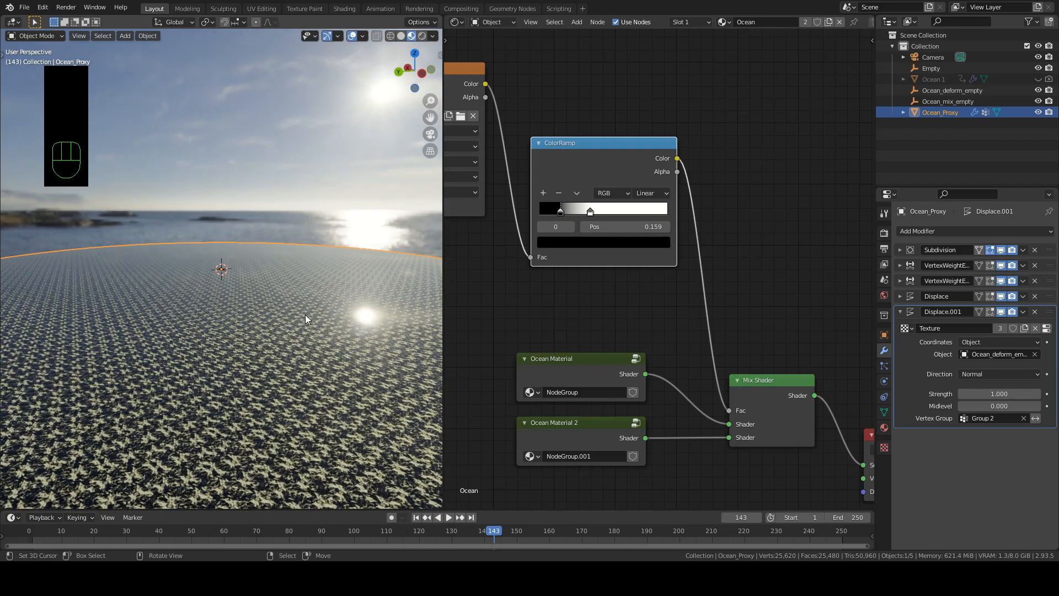
{"action": "scroll", "coordinate": [305, 323], "scroll_direction": "up", "scroll_amount": 14}
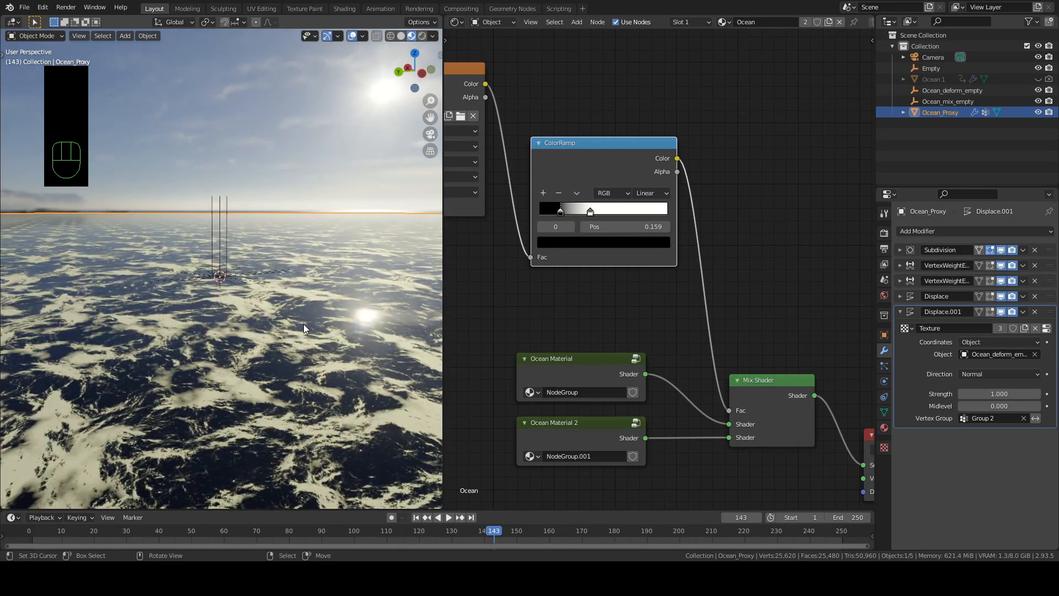
{"action": "middle_click_drag", "start_coordinate": [304, 325], "coordinate": [303, 316]}
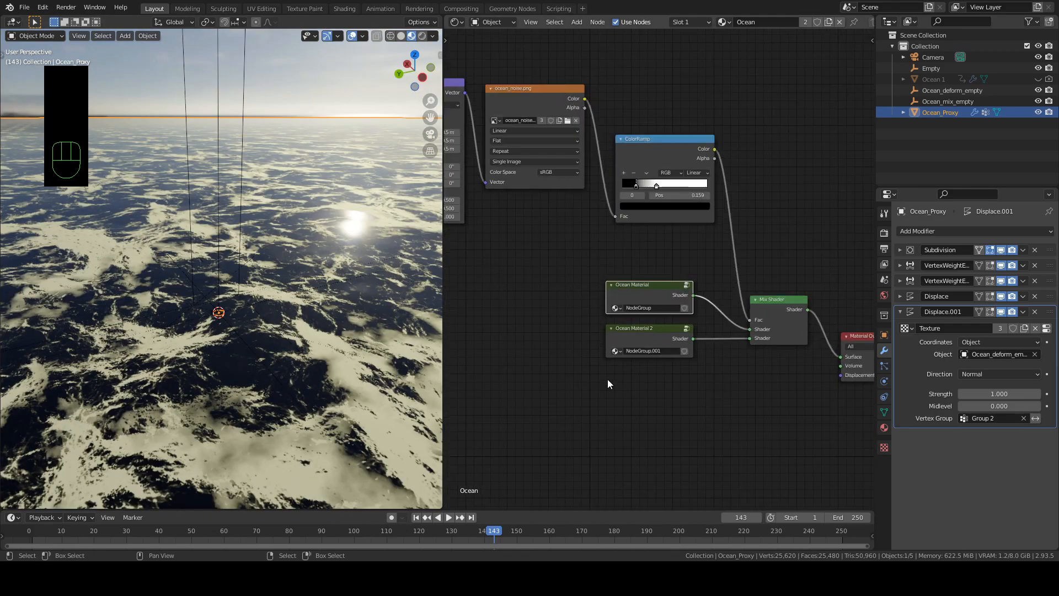
- Inside the Ocean Material 2 node group, set the normal_0001.exr image sequence's frame offset to 12, then leave the group
{"action": "scroll", "coordinate": [612, 372], "scroll_direction": "up", "scroll_amount": 3}
{"action": "left_click", "coordinate": [635, 349]}
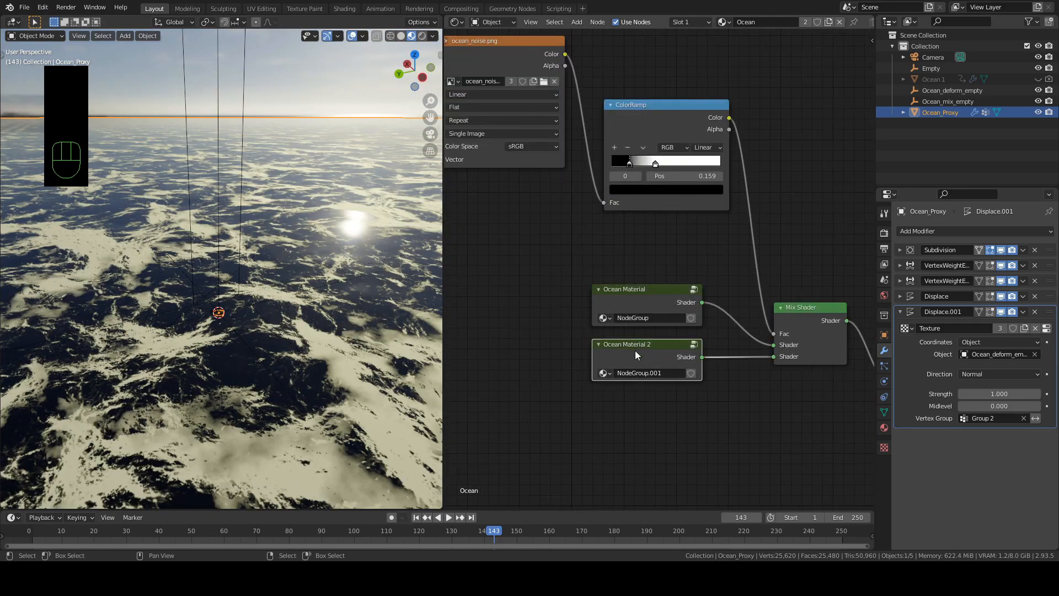
{"action": "key", "text": "Tab"}
{"action": "scroll", "coordinate": [618, 371], "scroll_direction": "down", "scroll_amount": 2}
{"action": "middle_click_drag", "start_coordinate": [620, 378], "coordinate": [796, 154]}
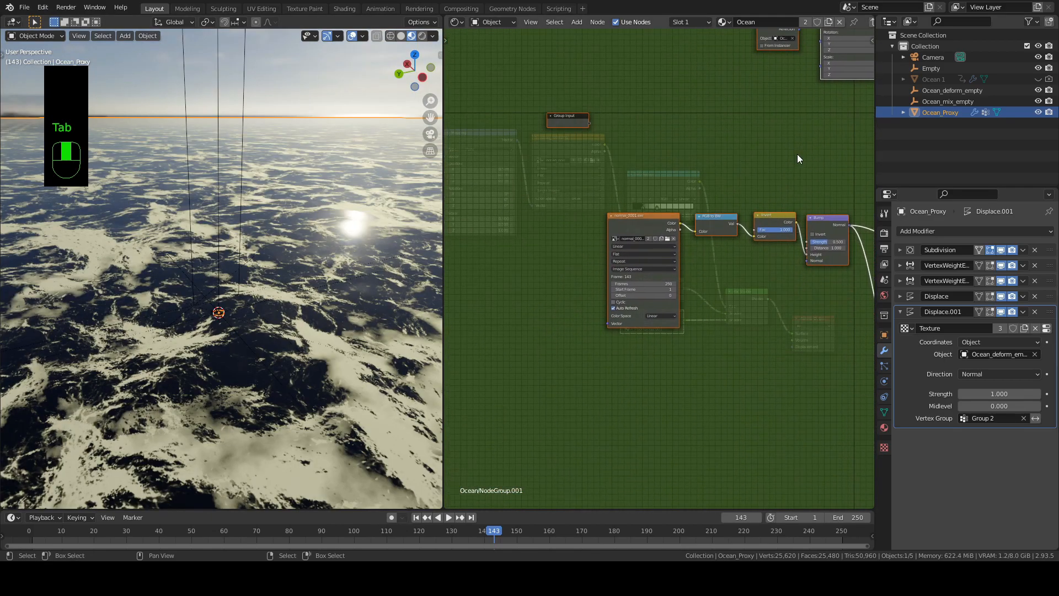
{"action": "scroll", "coordinate": [729, 282], "scroll_direction": "up", "scroll_amount": 2}
{"action": "scroll", "coordinate": [729, 286], "scroll_direction": "up", "scroll_amount": 1}
{"action": "left_click", "coordinate": [600, 322]}
{"action": "middle_click_drag", "start_coordinate": [728, 289], "coordinate": [625, 342]}
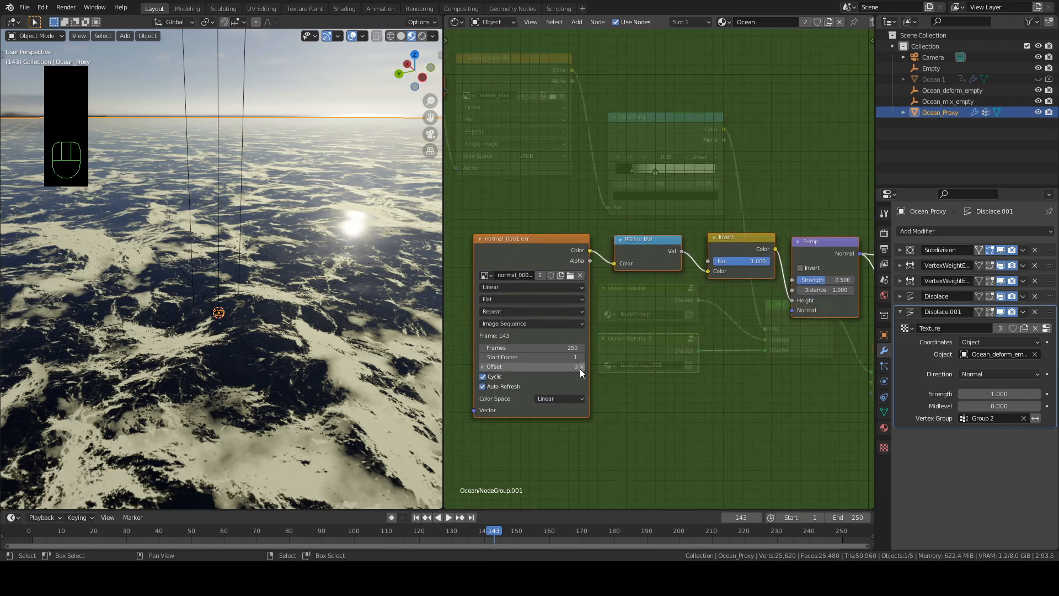
{"action": "left_click_drag", "start_coordinate": [575, 367], "coordinate": [580, 367]}
{"action": "left_click", "coordinate": [580, 367]}
{"action": "left_click", "coordinate": [580, 367]}
{"action": "left_click", "coordinate": [580, 367]}
{"action": "left_click", "coordinate": [580, 367]}
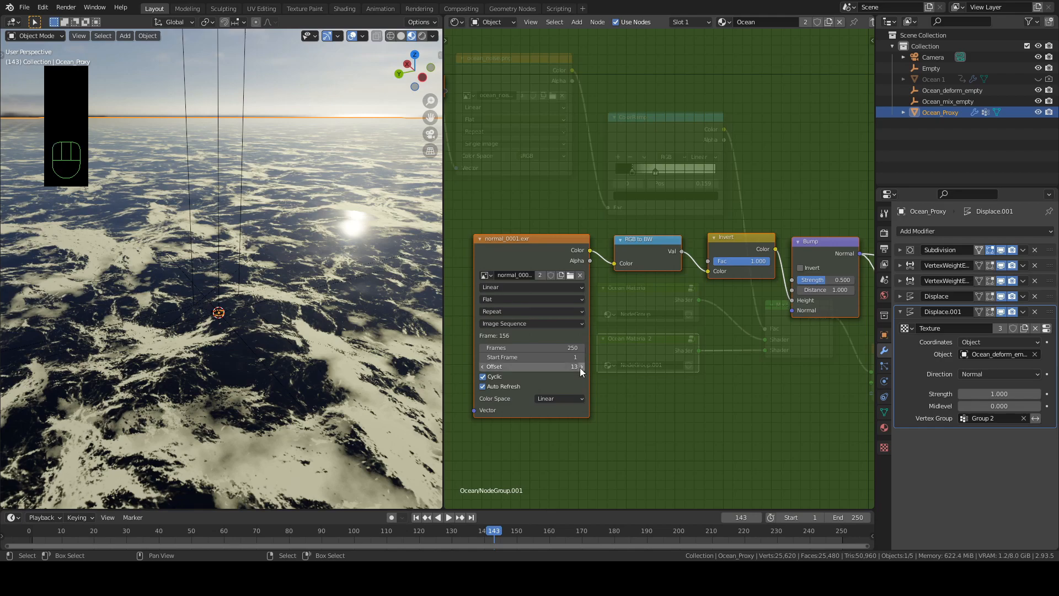
{"action": "left_click", "coordinate": [482, 367]}
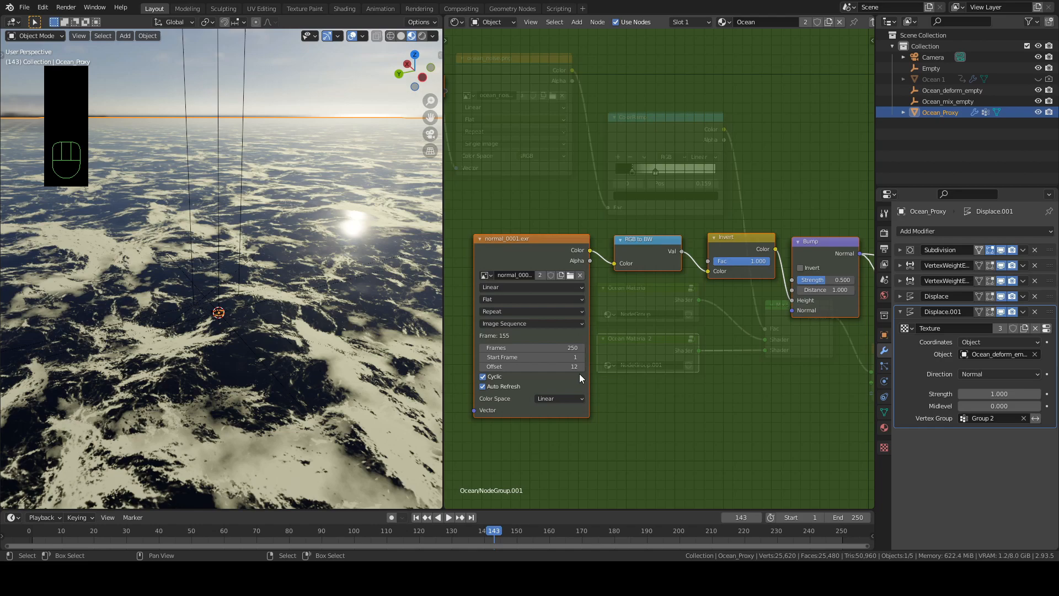
{"action": "key", "text": "Tab"}
- Inspect the mixed ocean surface from nearer and farther, then switch the viewport to solid shading
{"action": "scroll", "coordinate": [344, 373], "scroll_direction": "down", "scroll_amount": 2}
{"action": "scroll", "coordinate": [346, 373], "scroll_direction": "up", "scroll_amount": 3}
{"action": "middle_click_drag", "start_coordinate": [347, 368], "coordinate": [356, 358]}
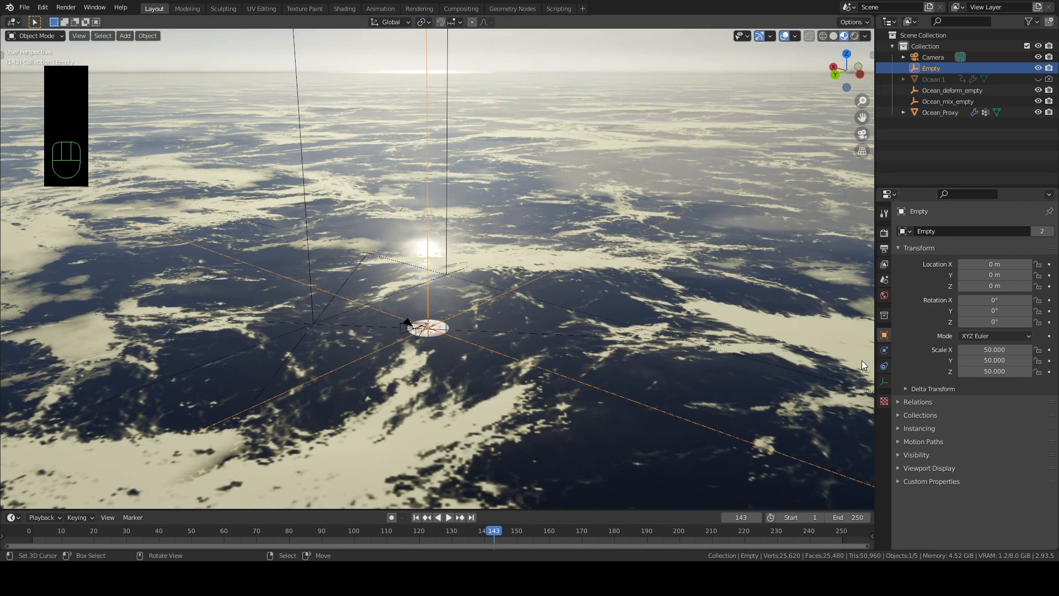
{"action": "scroll", "coordinate": [650, 339], "scroll_direction": "down", "scroll_amount": 8}
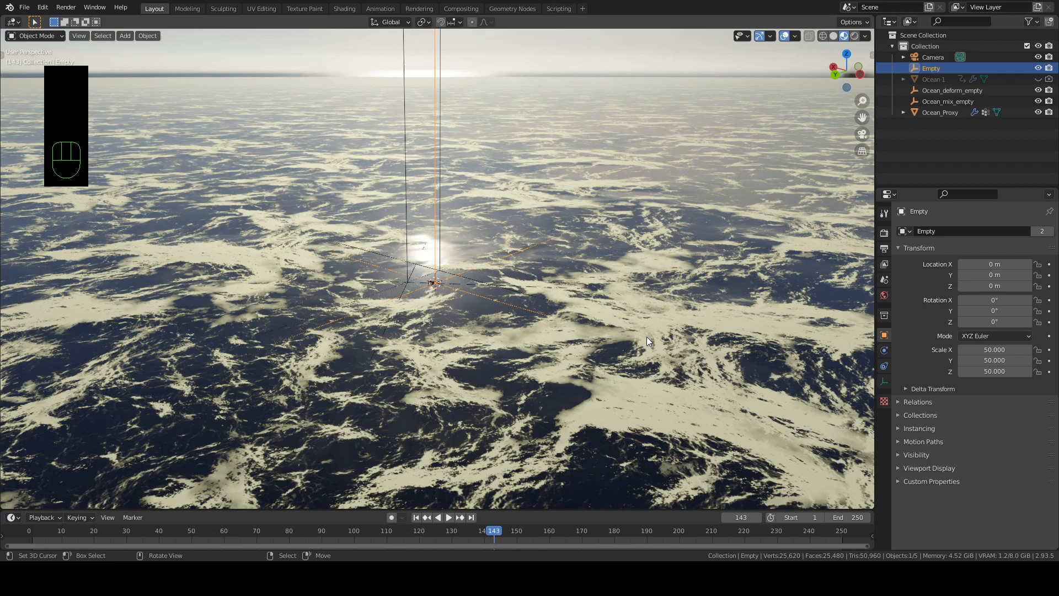
{"action": "scroll", "coordinate": [646, 336], "scroll_direction": "up", "scroll_amount": 2}
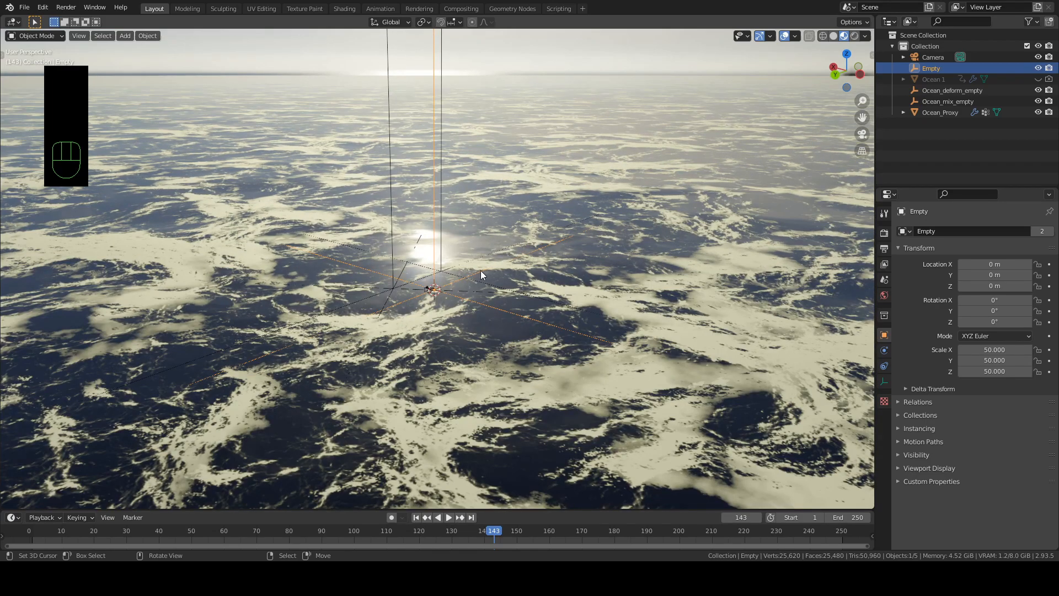
{"action": "left_click", "coordinate": [833, 36]}
{"action": "mouse_move", "coordinate": [540, 260]}
{"action": "middle_mouse_down"}
{"action": "mouse_move", "coordinate": [553, 238]}
{"action": "mouse_move", "coordinate": [541, 252]}
{"action": "middle_mouse_up"}
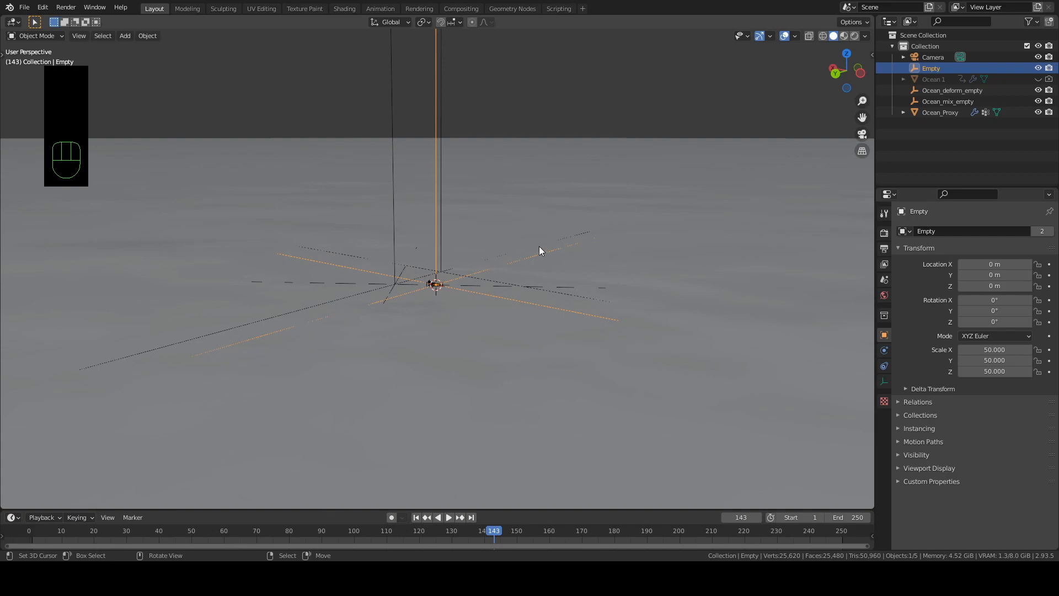